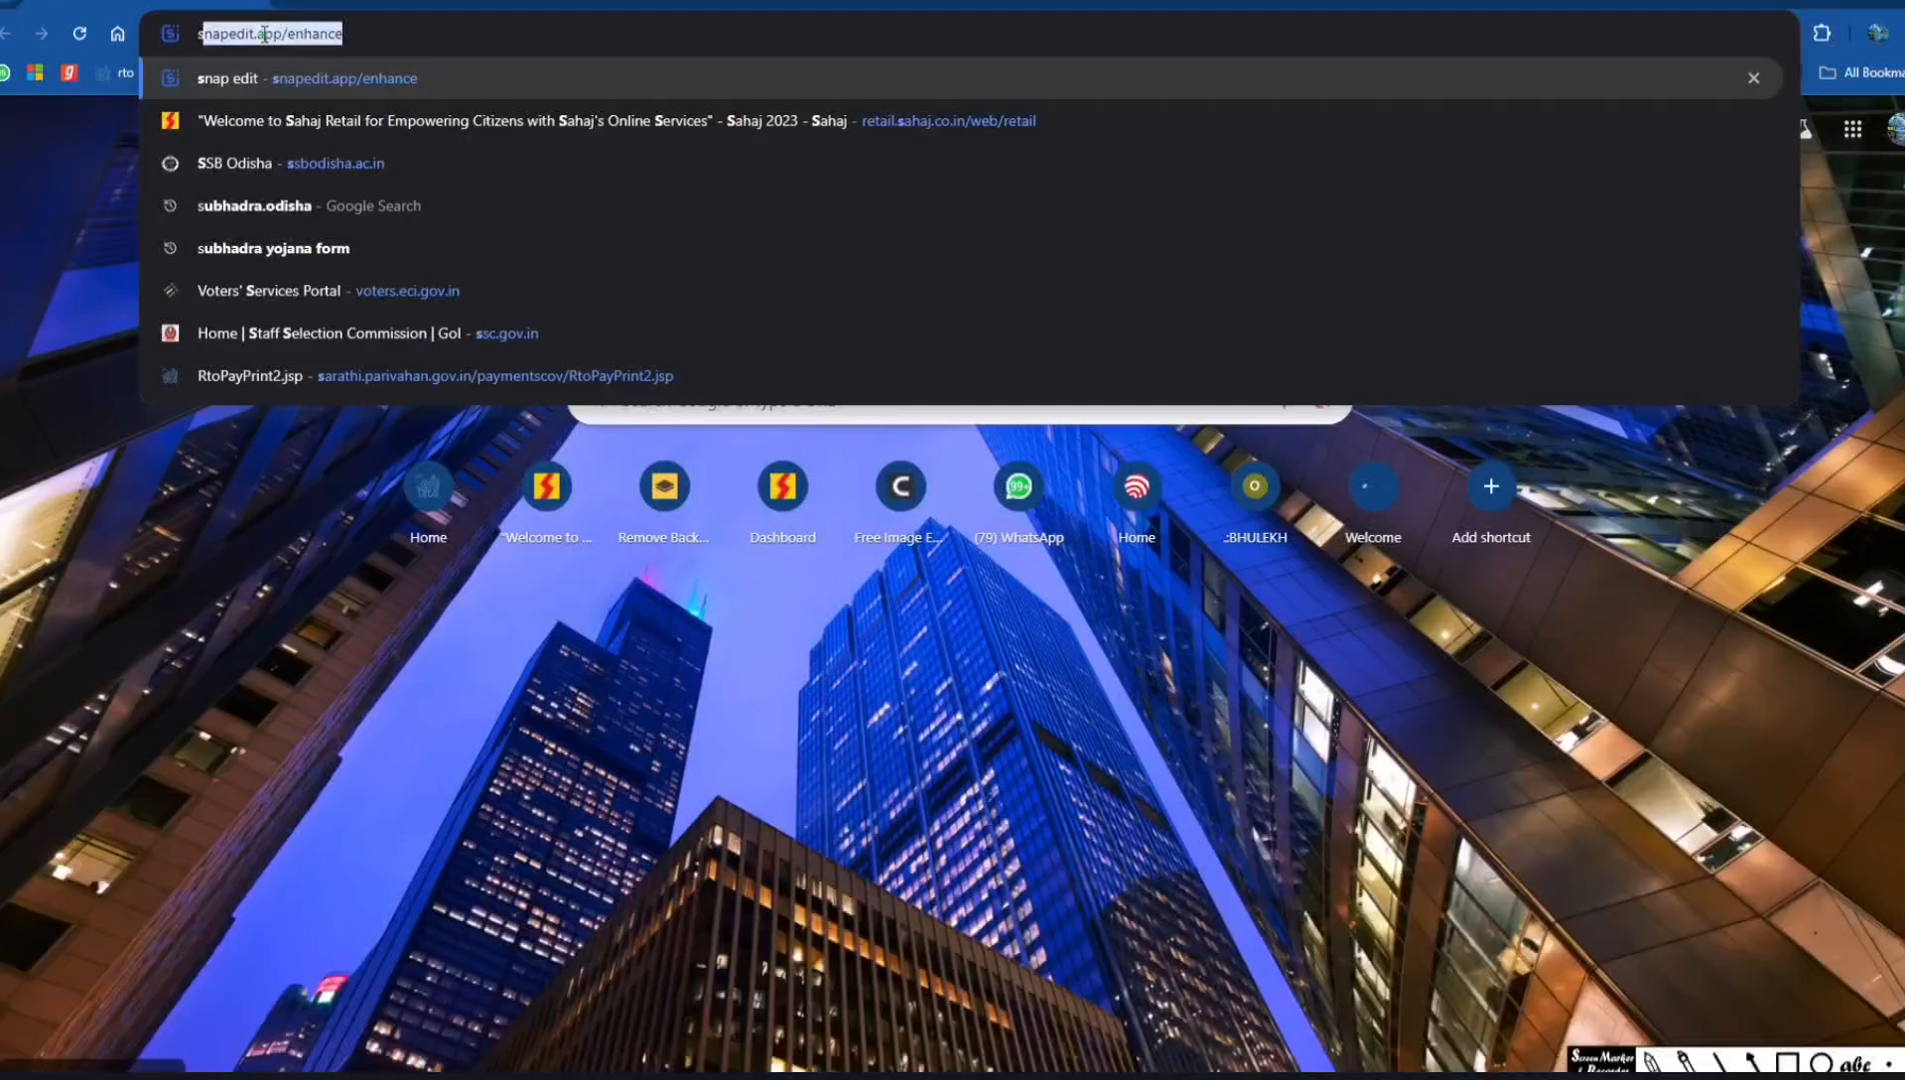
Step: Search Google for subhadra.odisha and outline the top Subhadra Yojana result for viewers
text(subhadra)
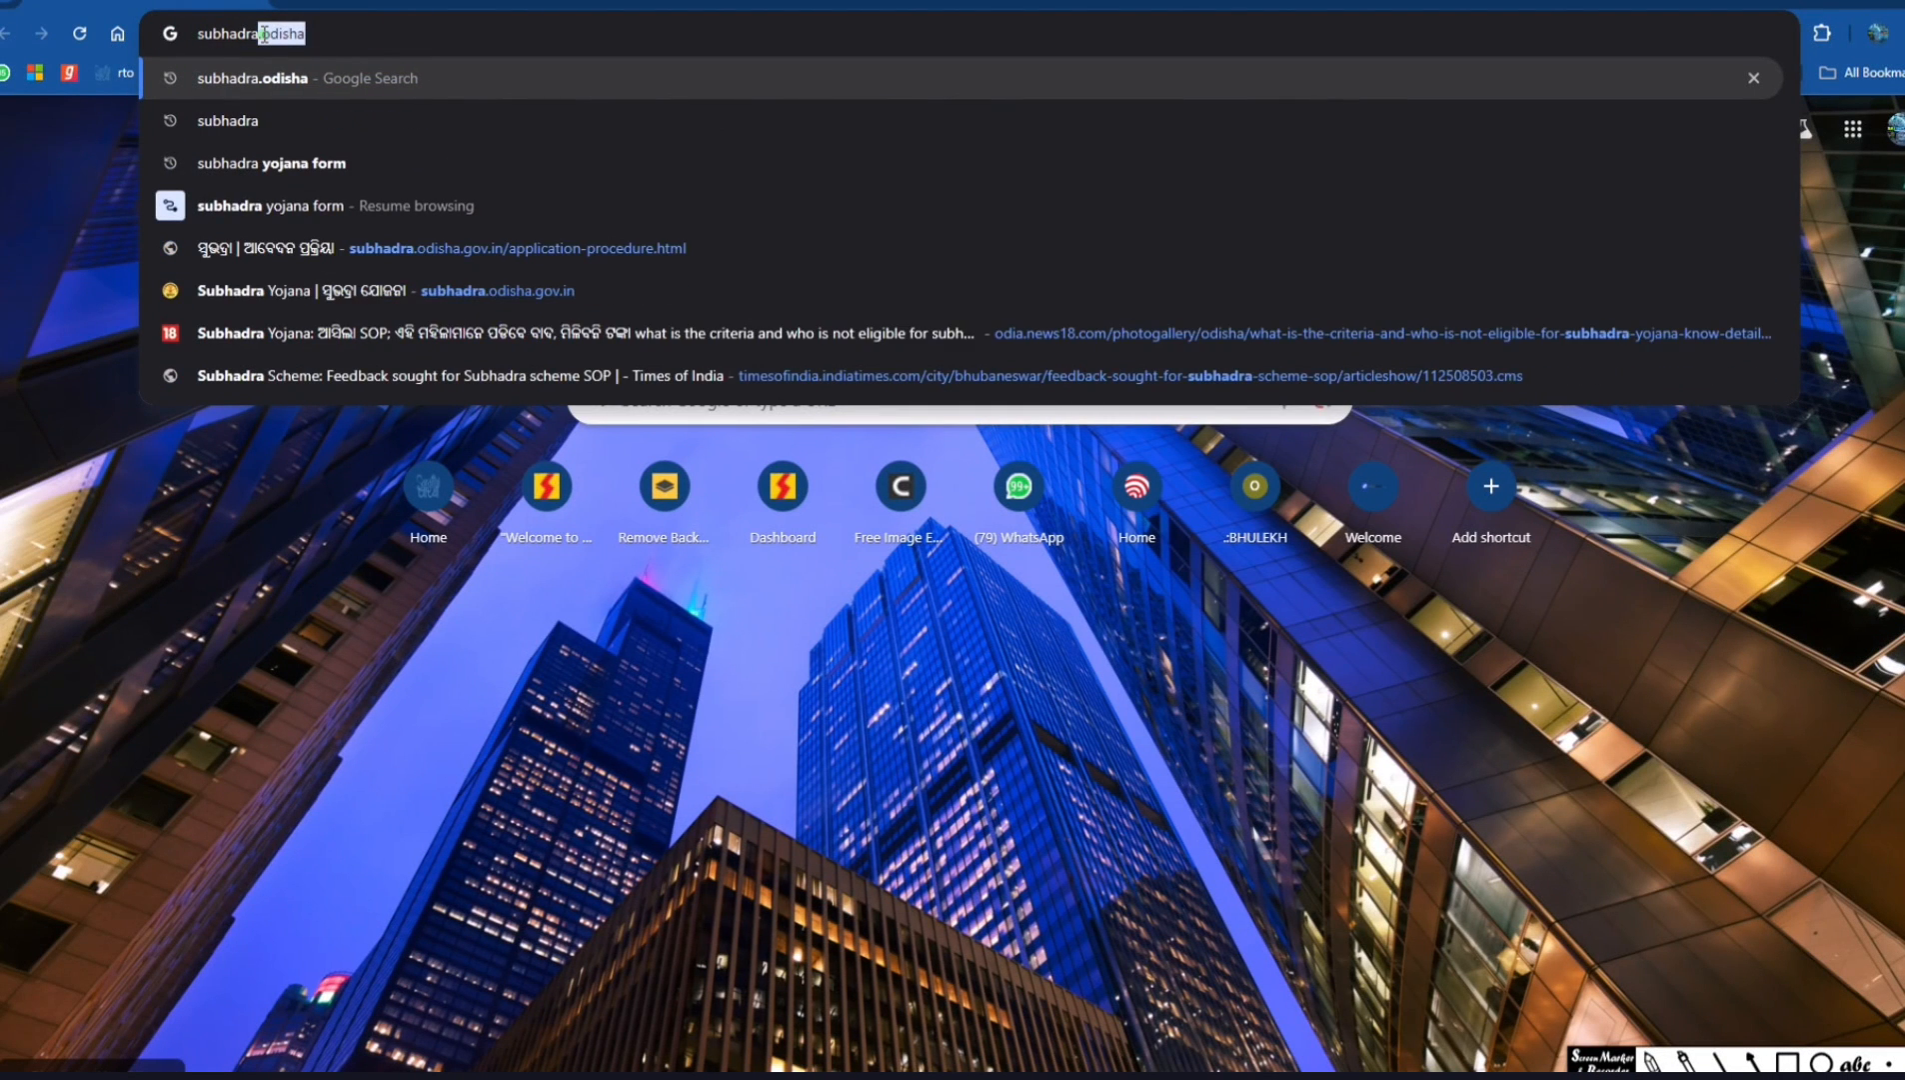
key(BackSpace)
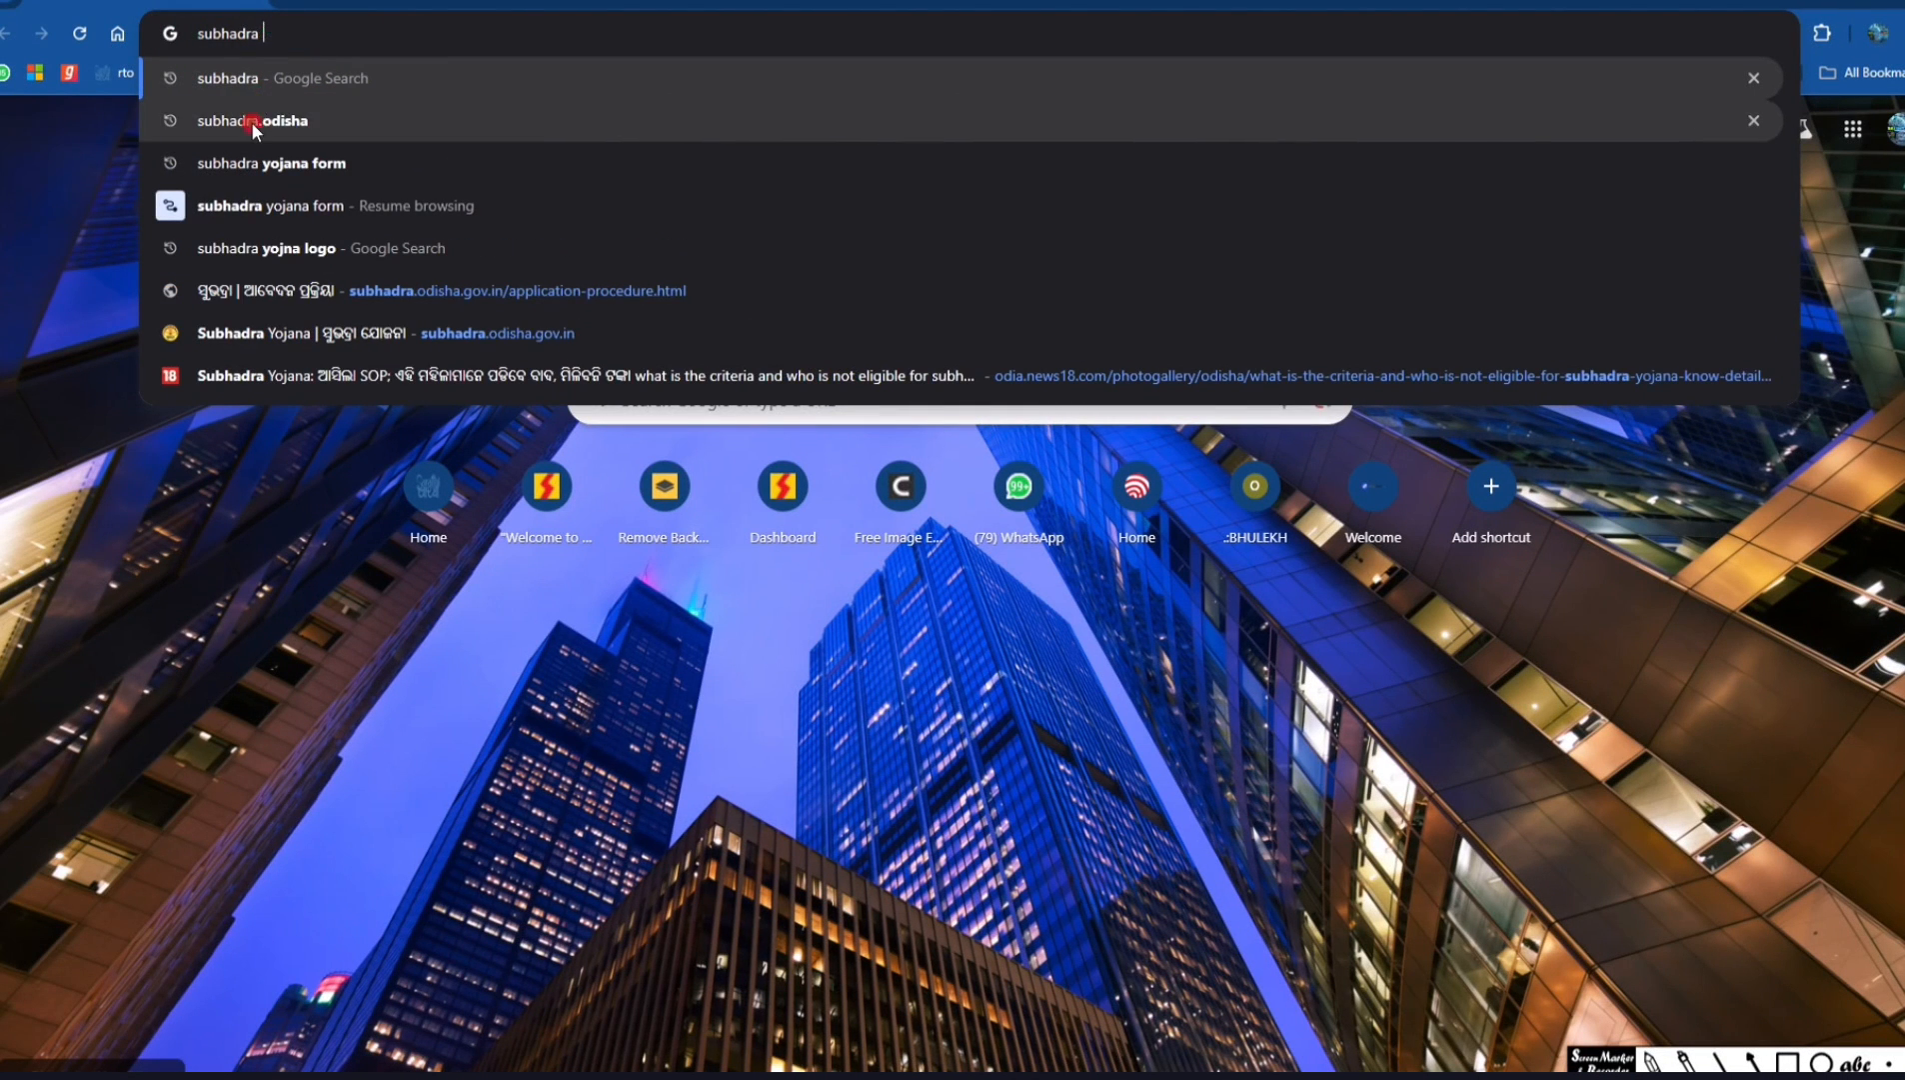
click(252, 120)
click(1821, 1062)
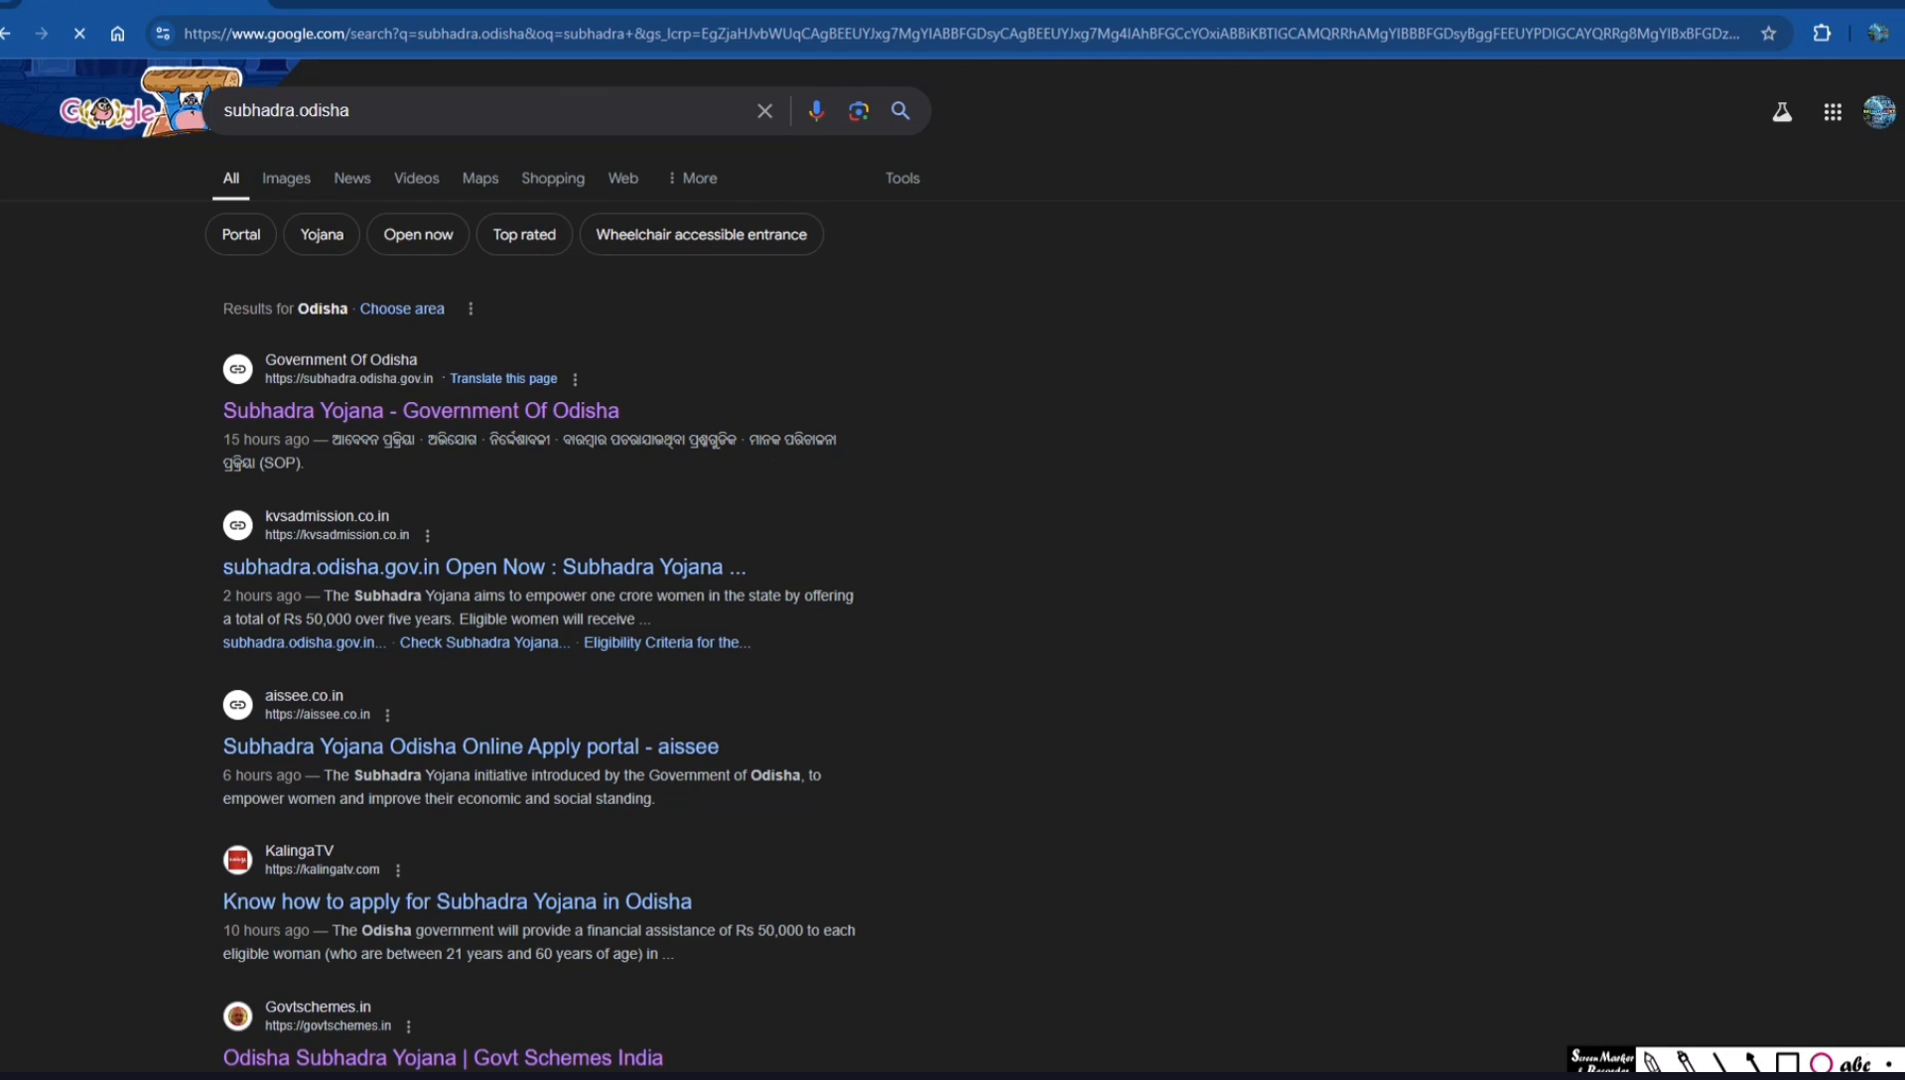
mouse_move(181, 313)
mouse_down()
mouse_move(259, 465)
mouse_move(640, 497)
mouse_move(957, 494)
mouse_up()
Step: Open the official Subhadra Yojana website and highlight its top-right login button
click(347, 412)
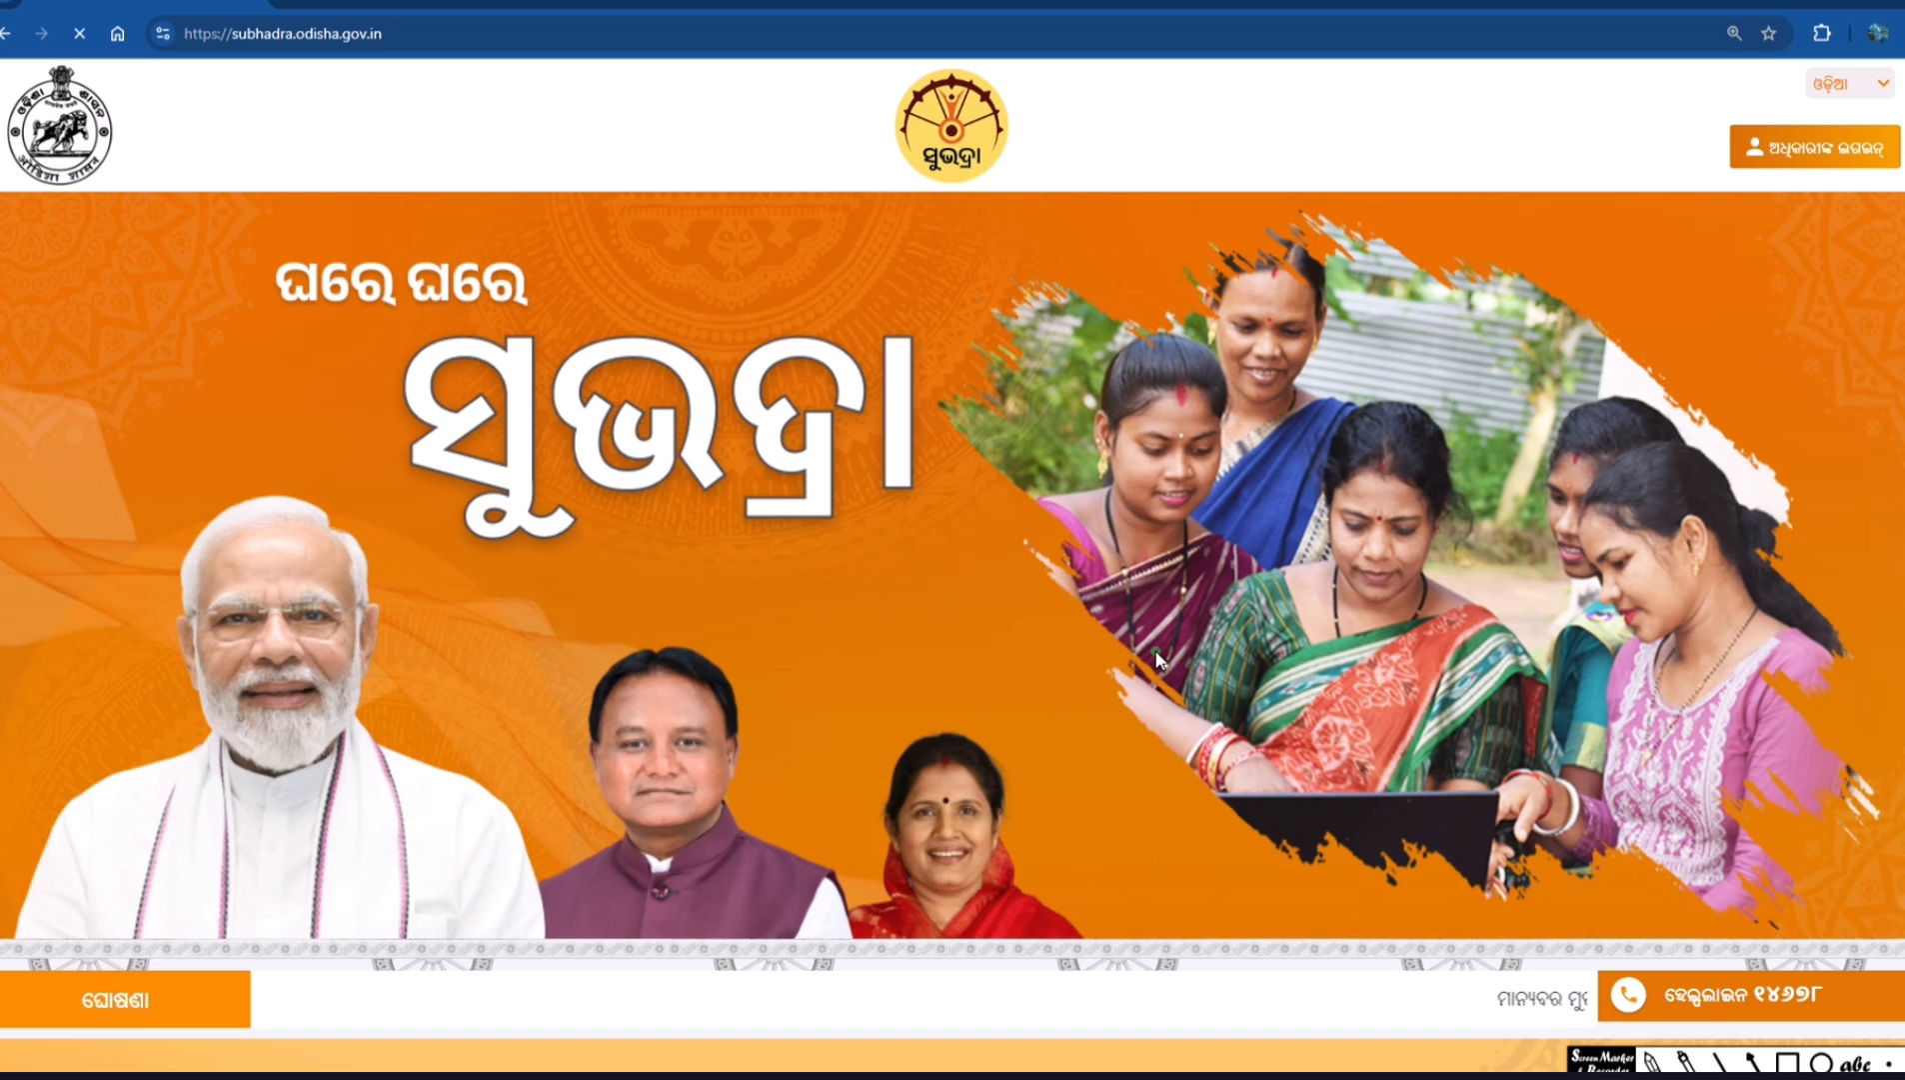
click(1787, 1062)
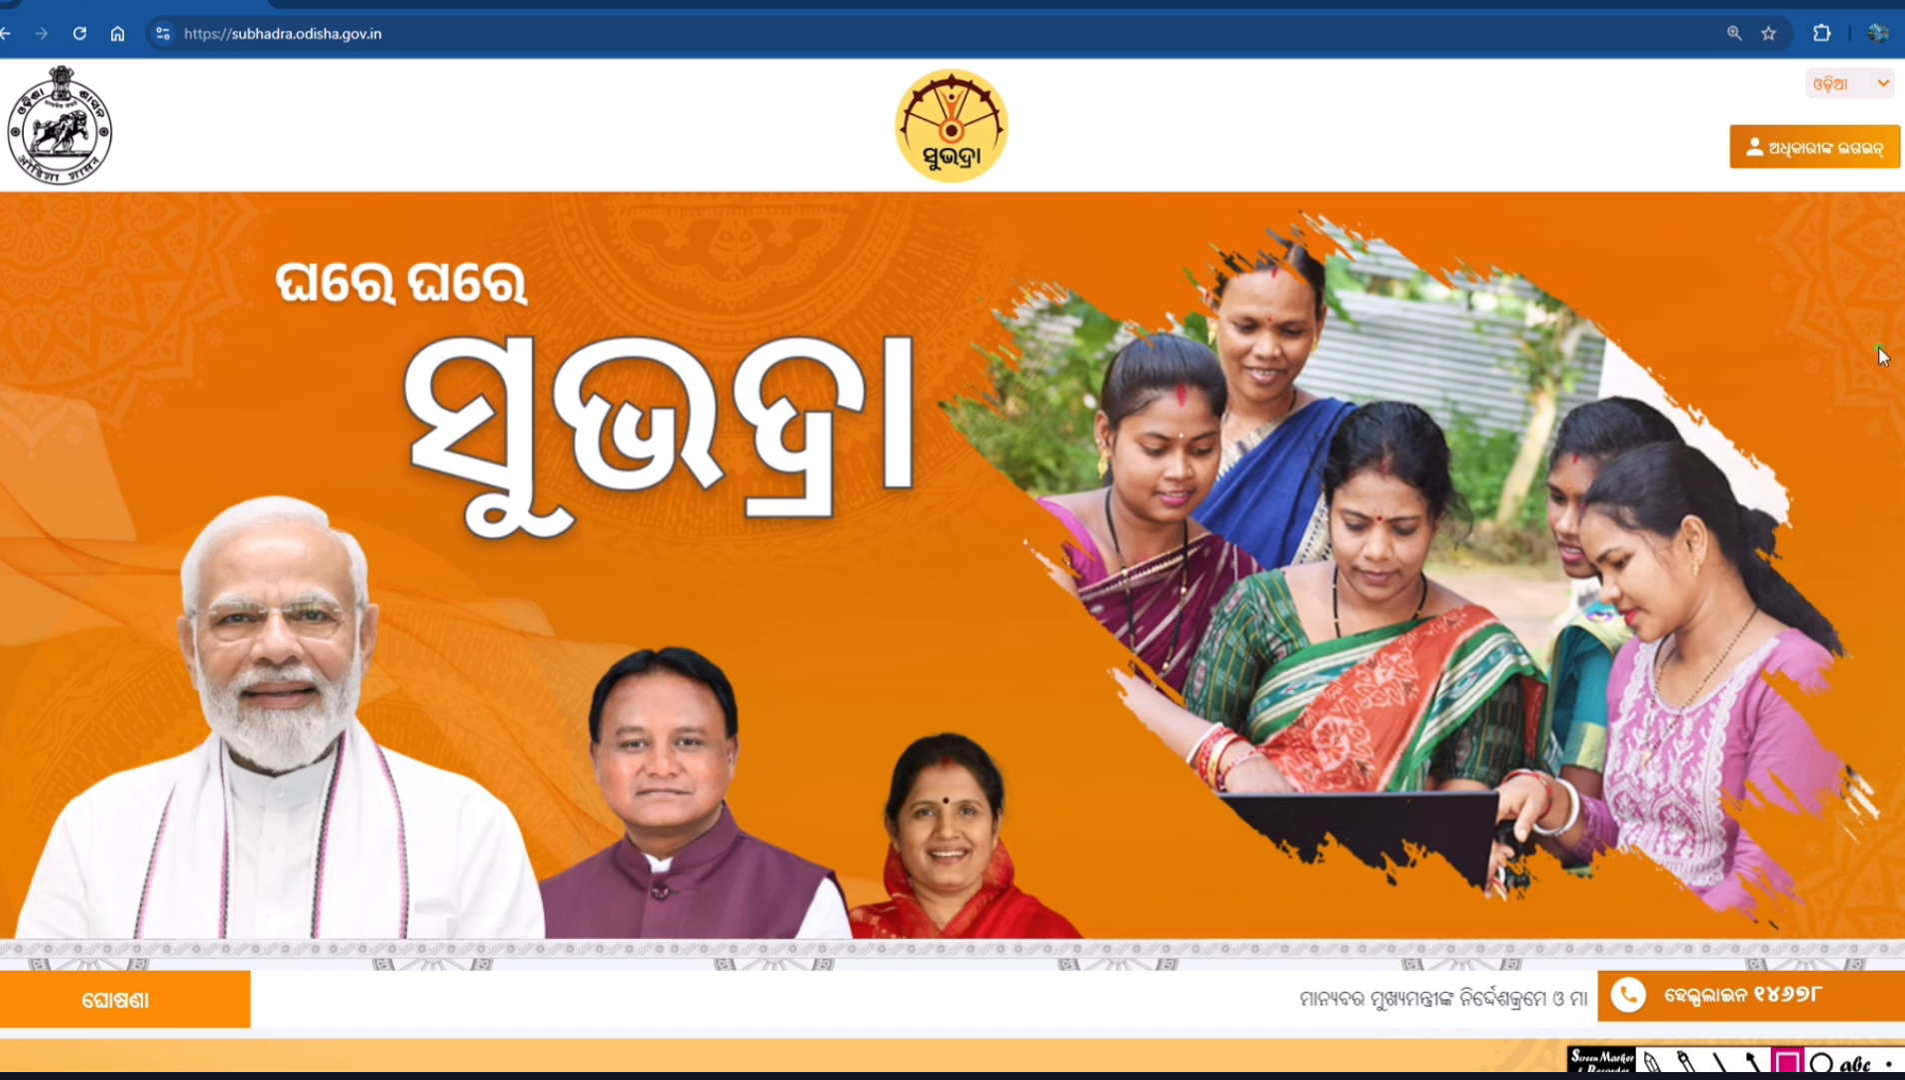
drag(1659, 84, 1904, 213)
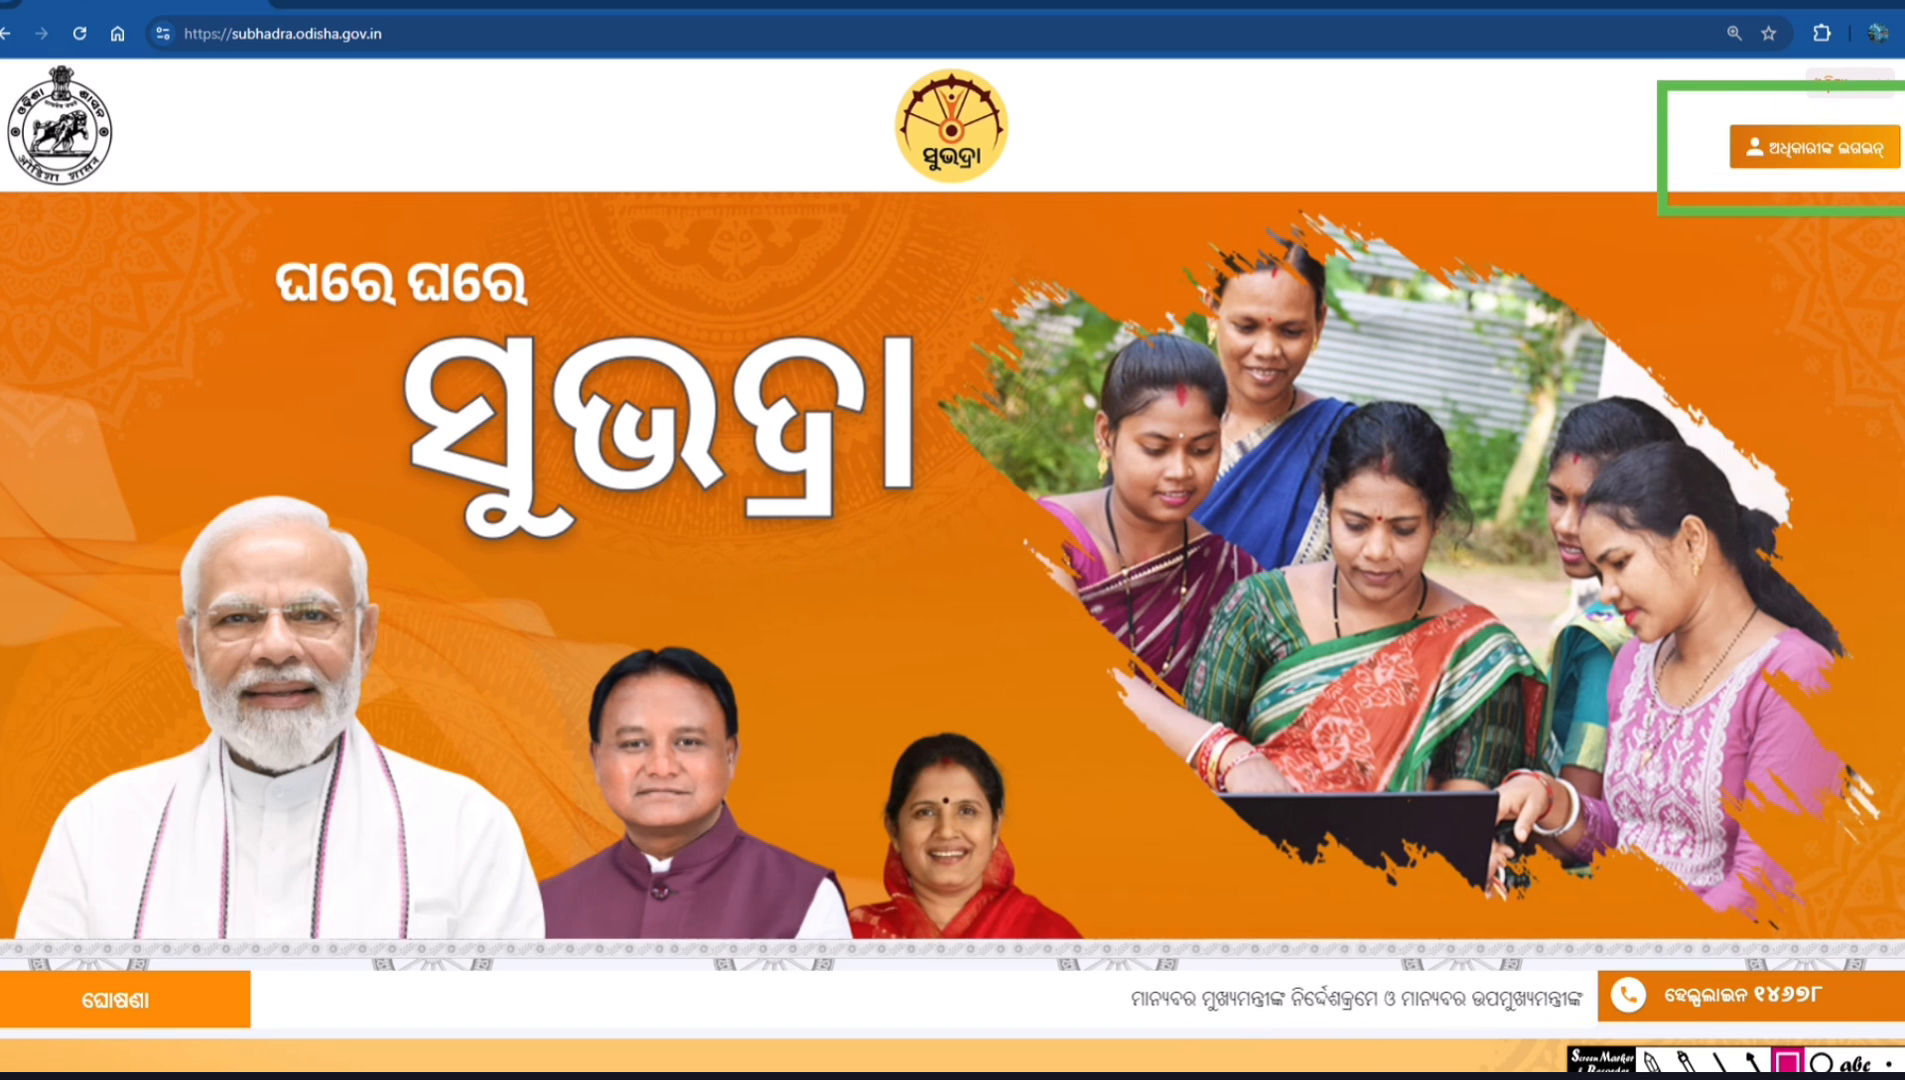
click(1751, 1059)
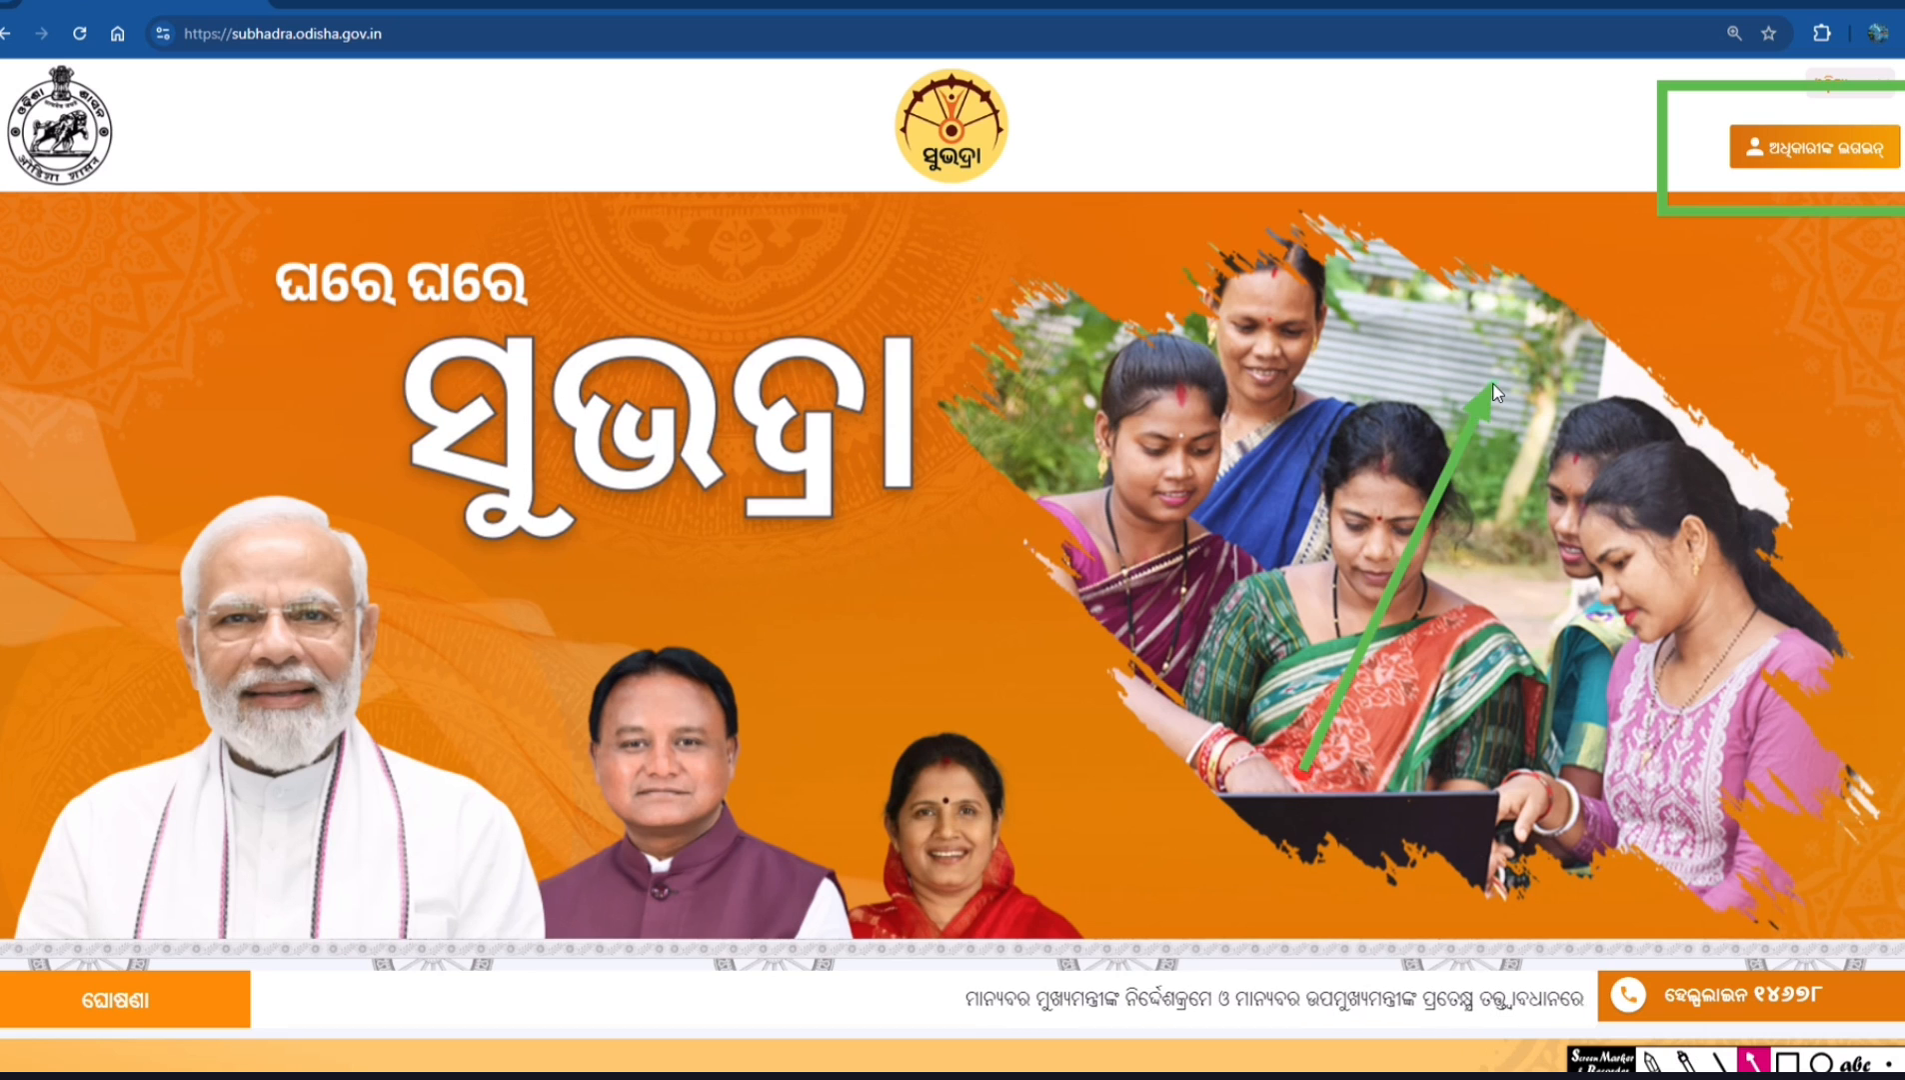
drag(1305, 764, 1711, 186)
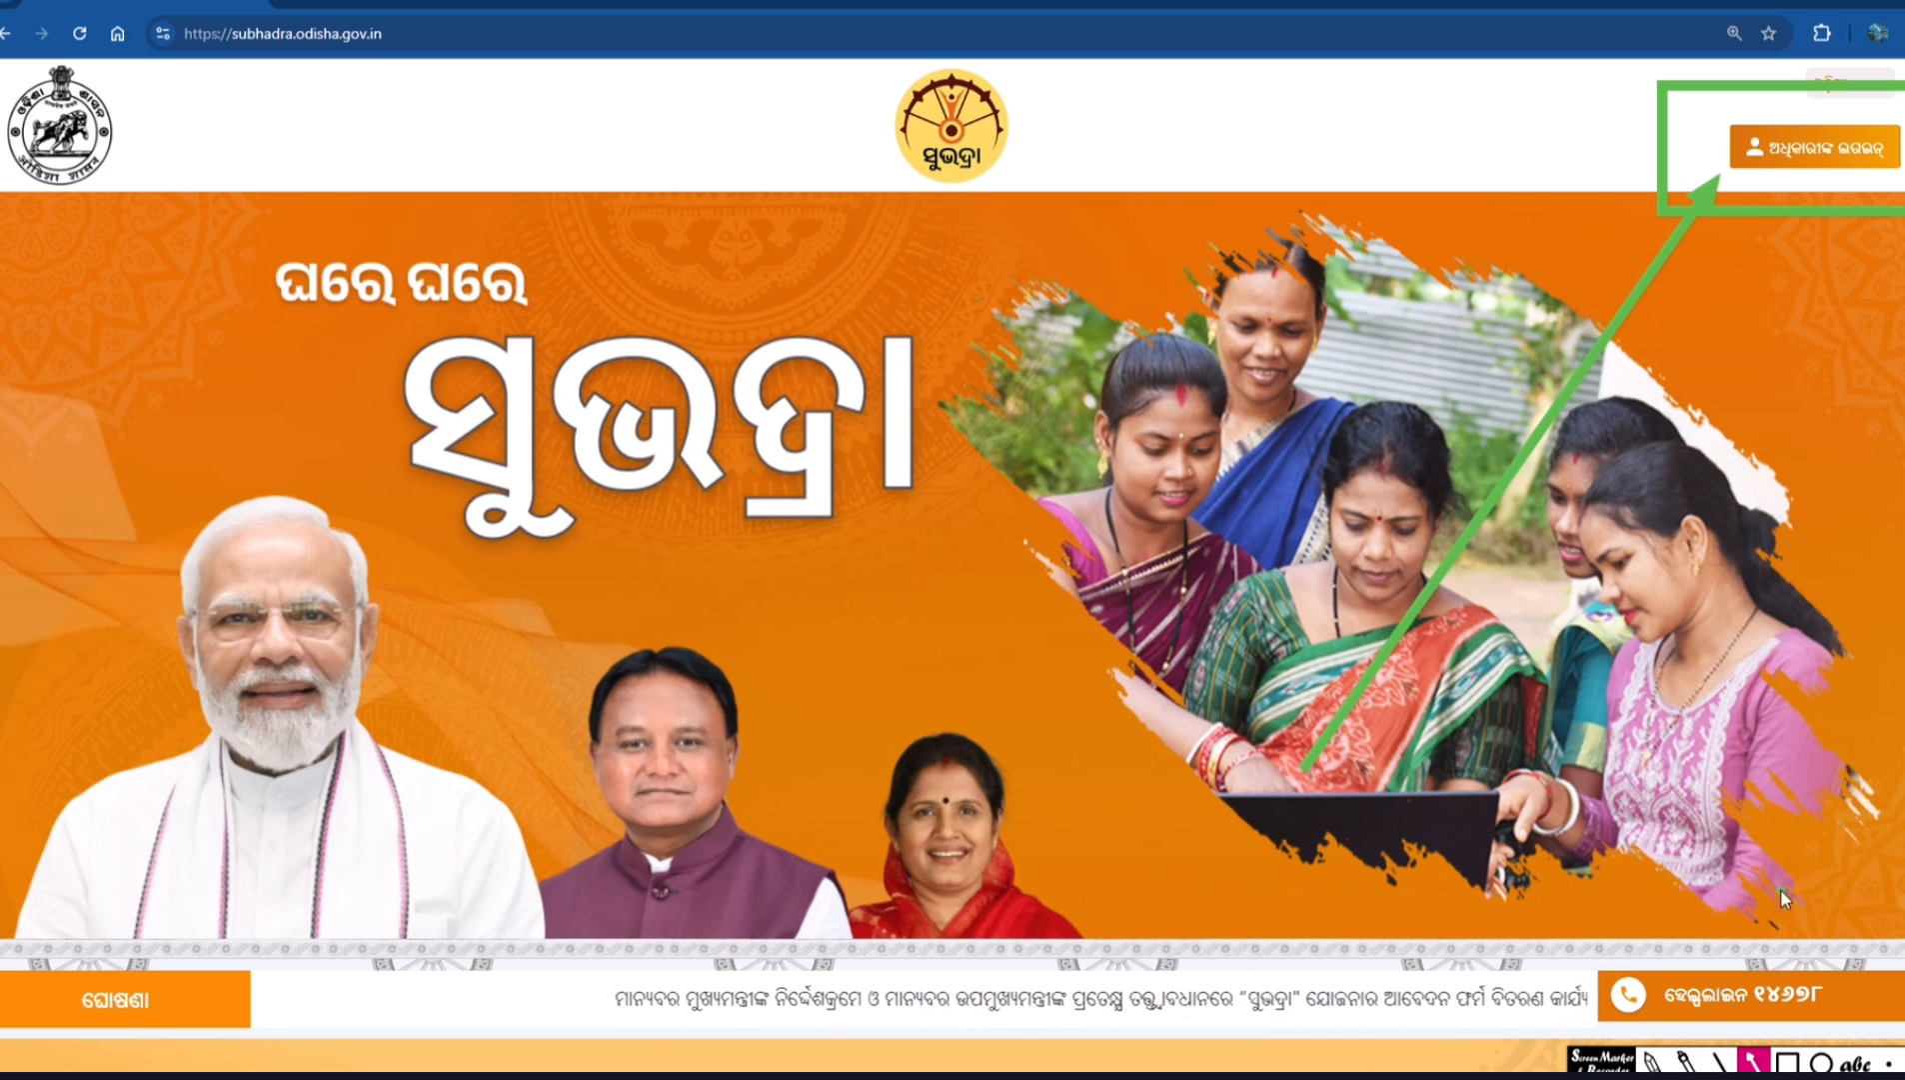
key(Escape)
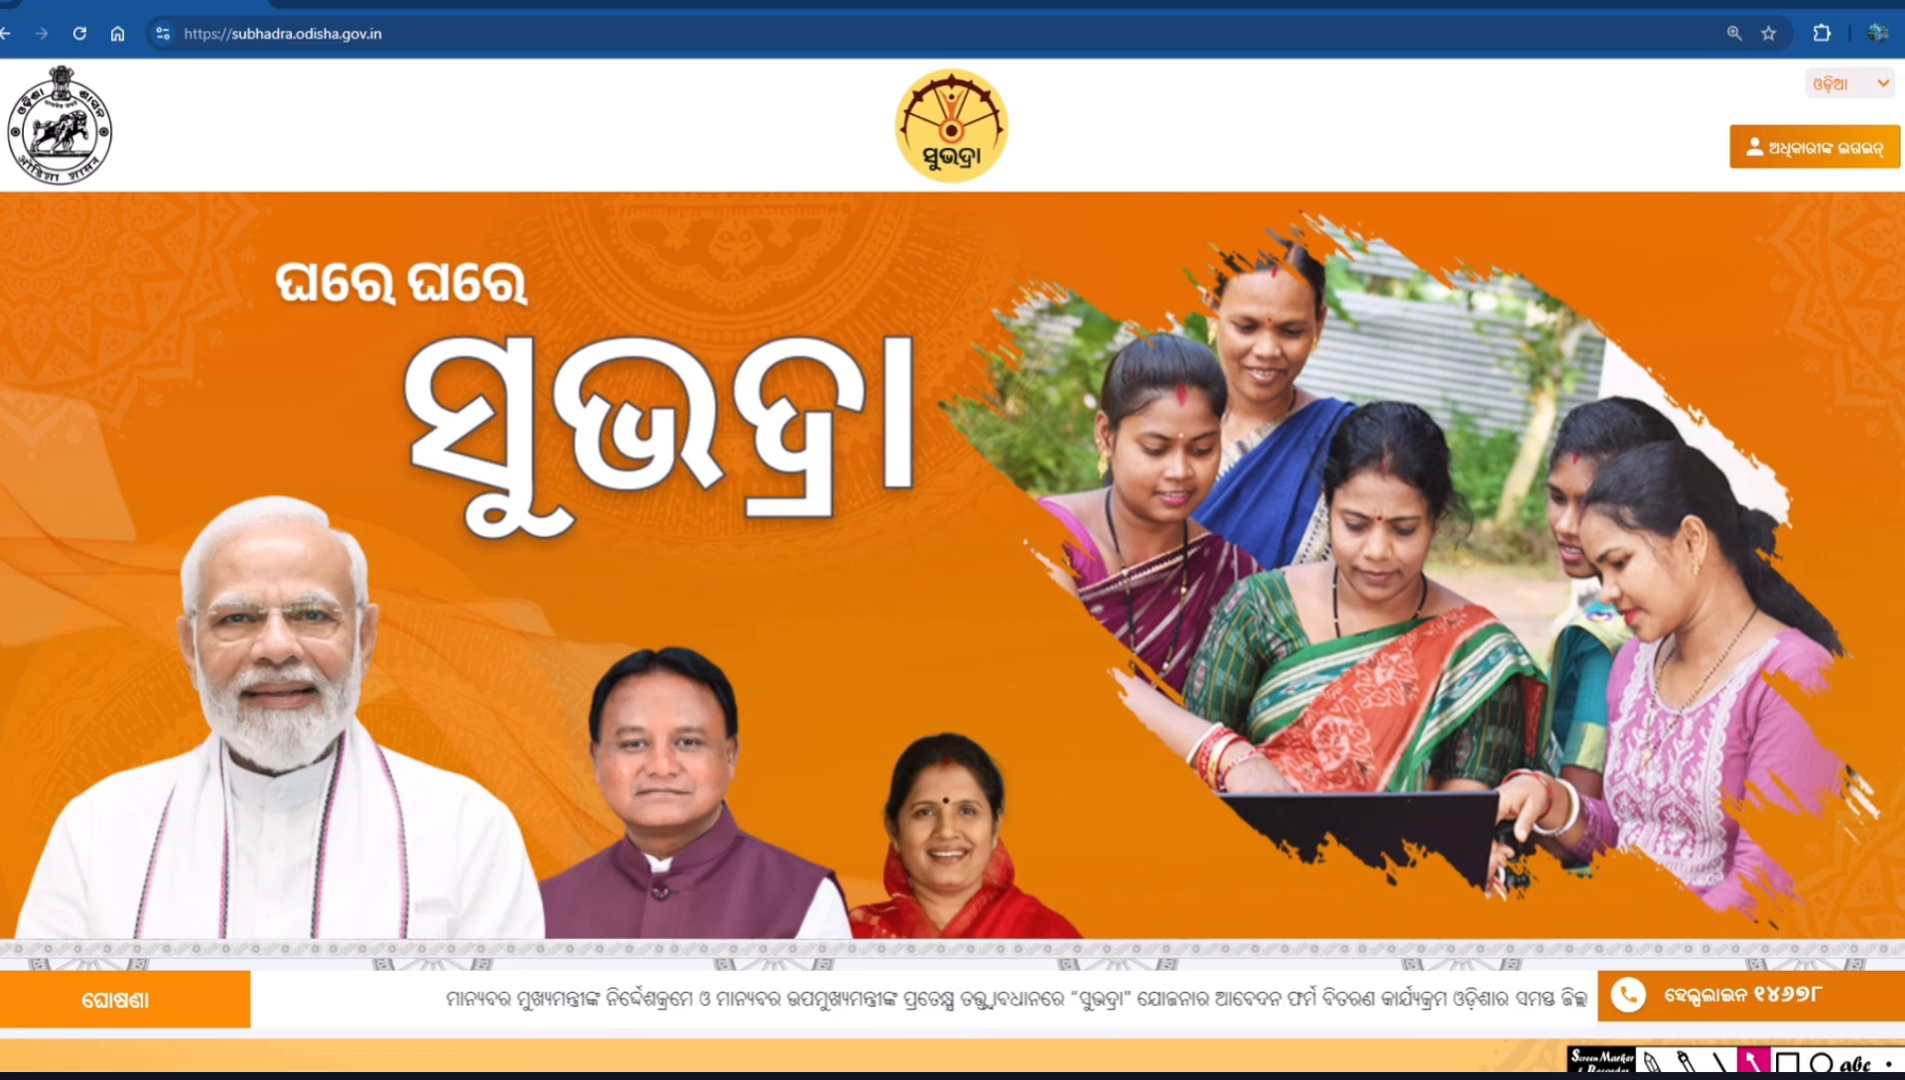
Step: On the login-type page, point out Department and CSC Login, then choose CSC Login
click(1810, 146)
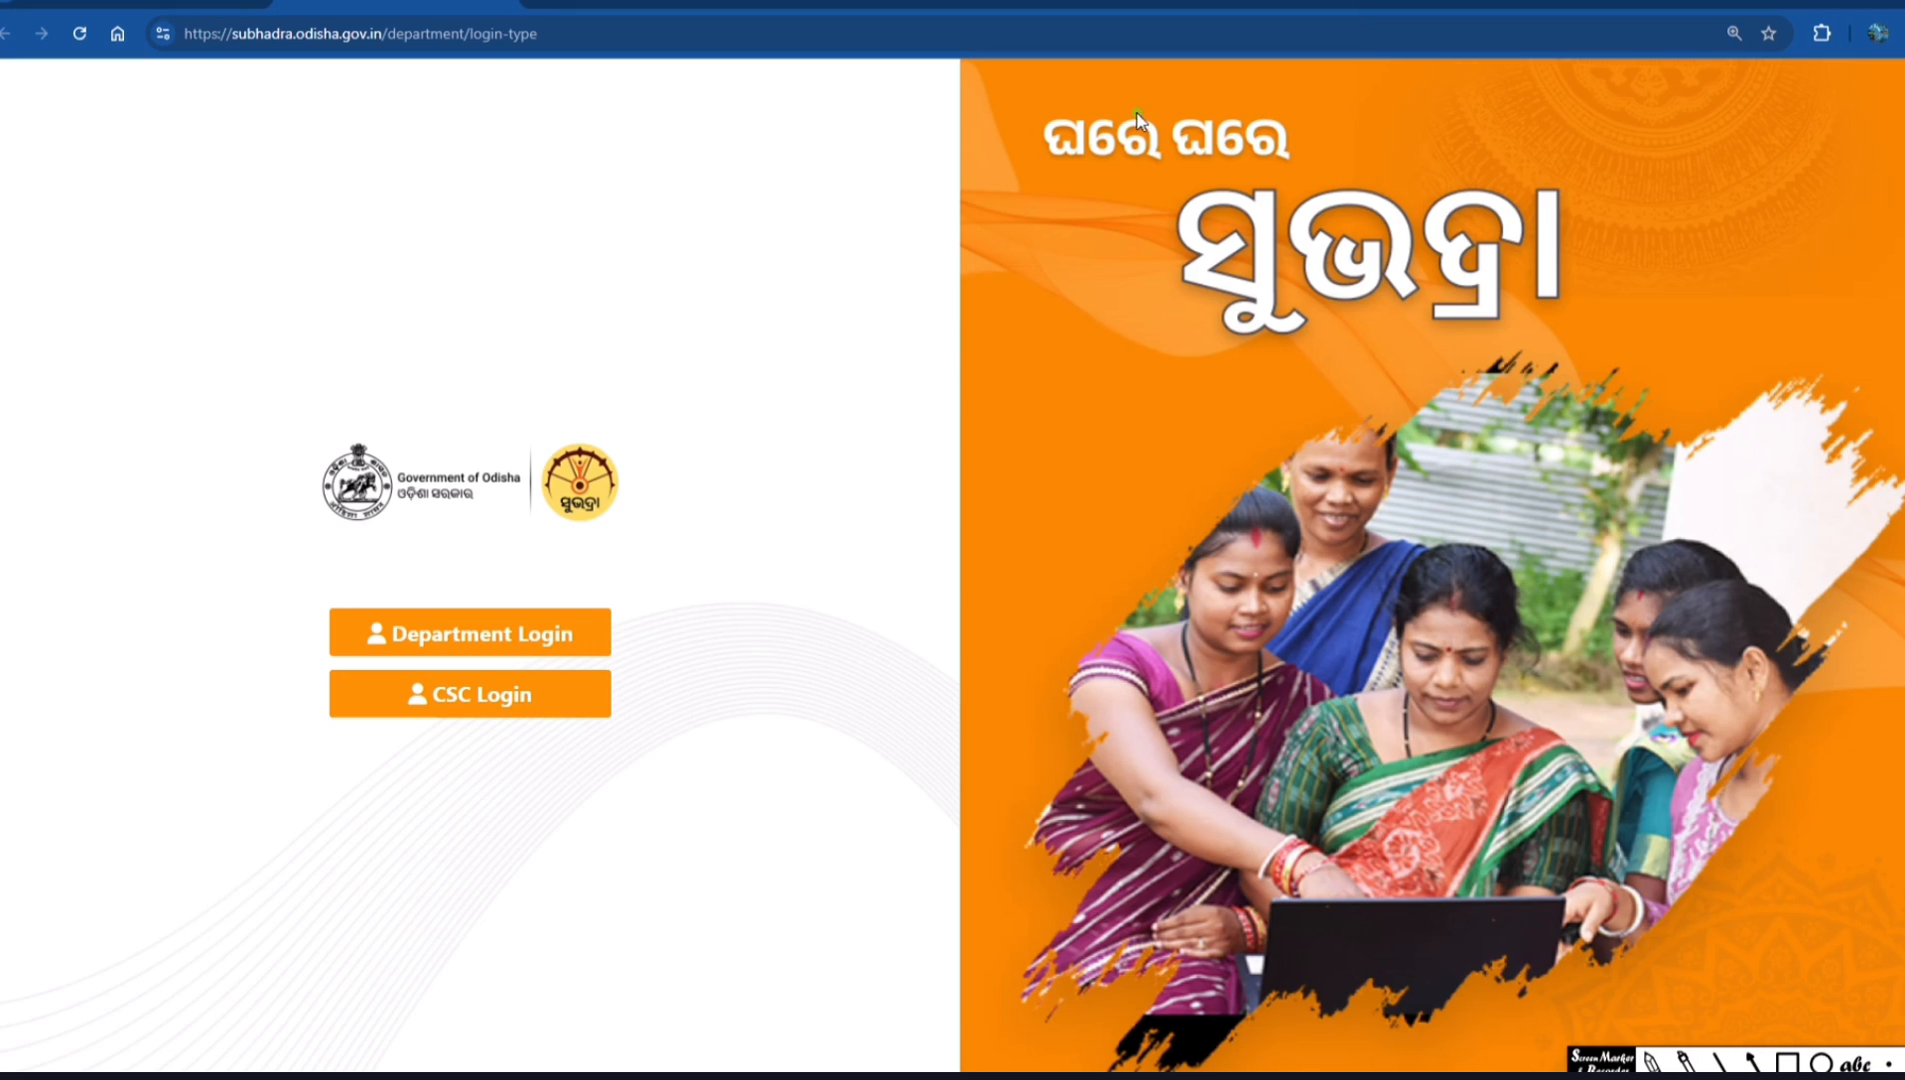
click(1751, 1062)
mouse_move(768, 518)
mouse_down()
mouse_move(573, 594)
mouse_move(590, 619)
mouse_up()
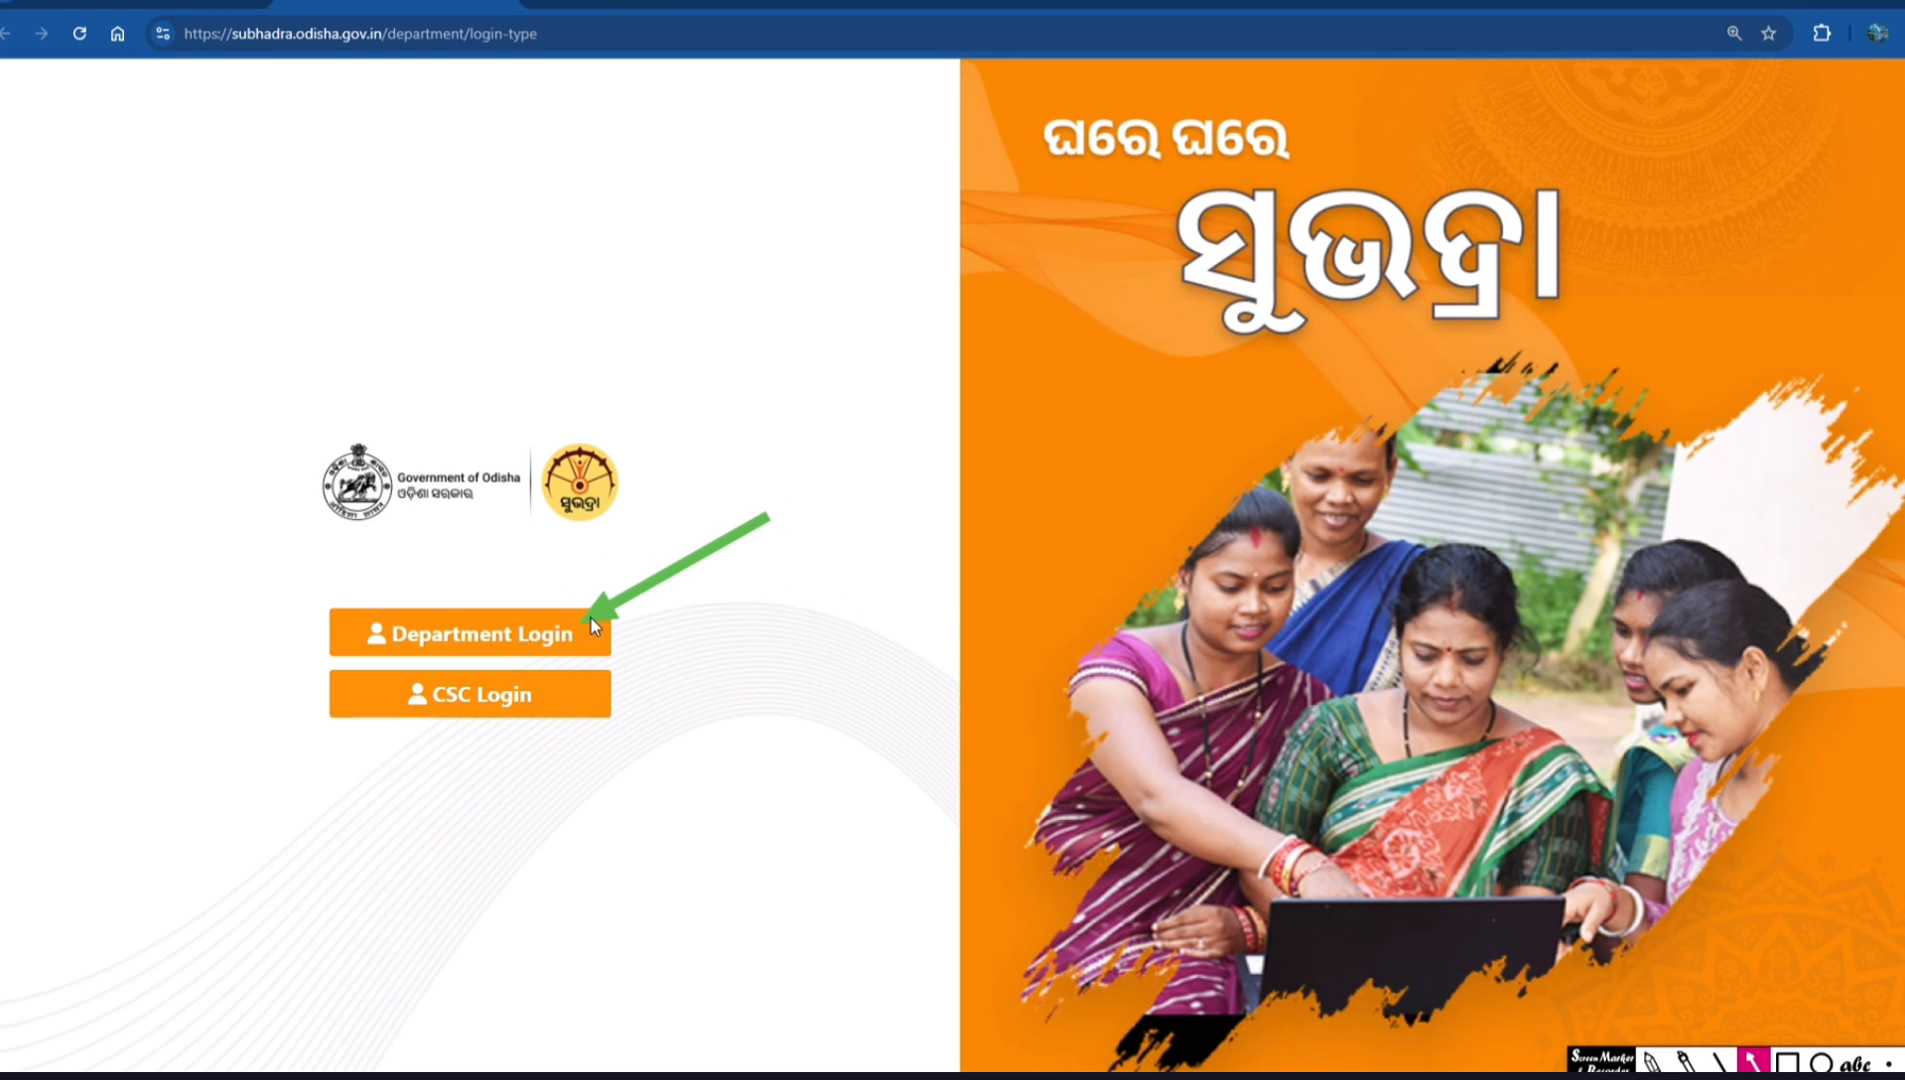
drag(814, 628, 552, 688)
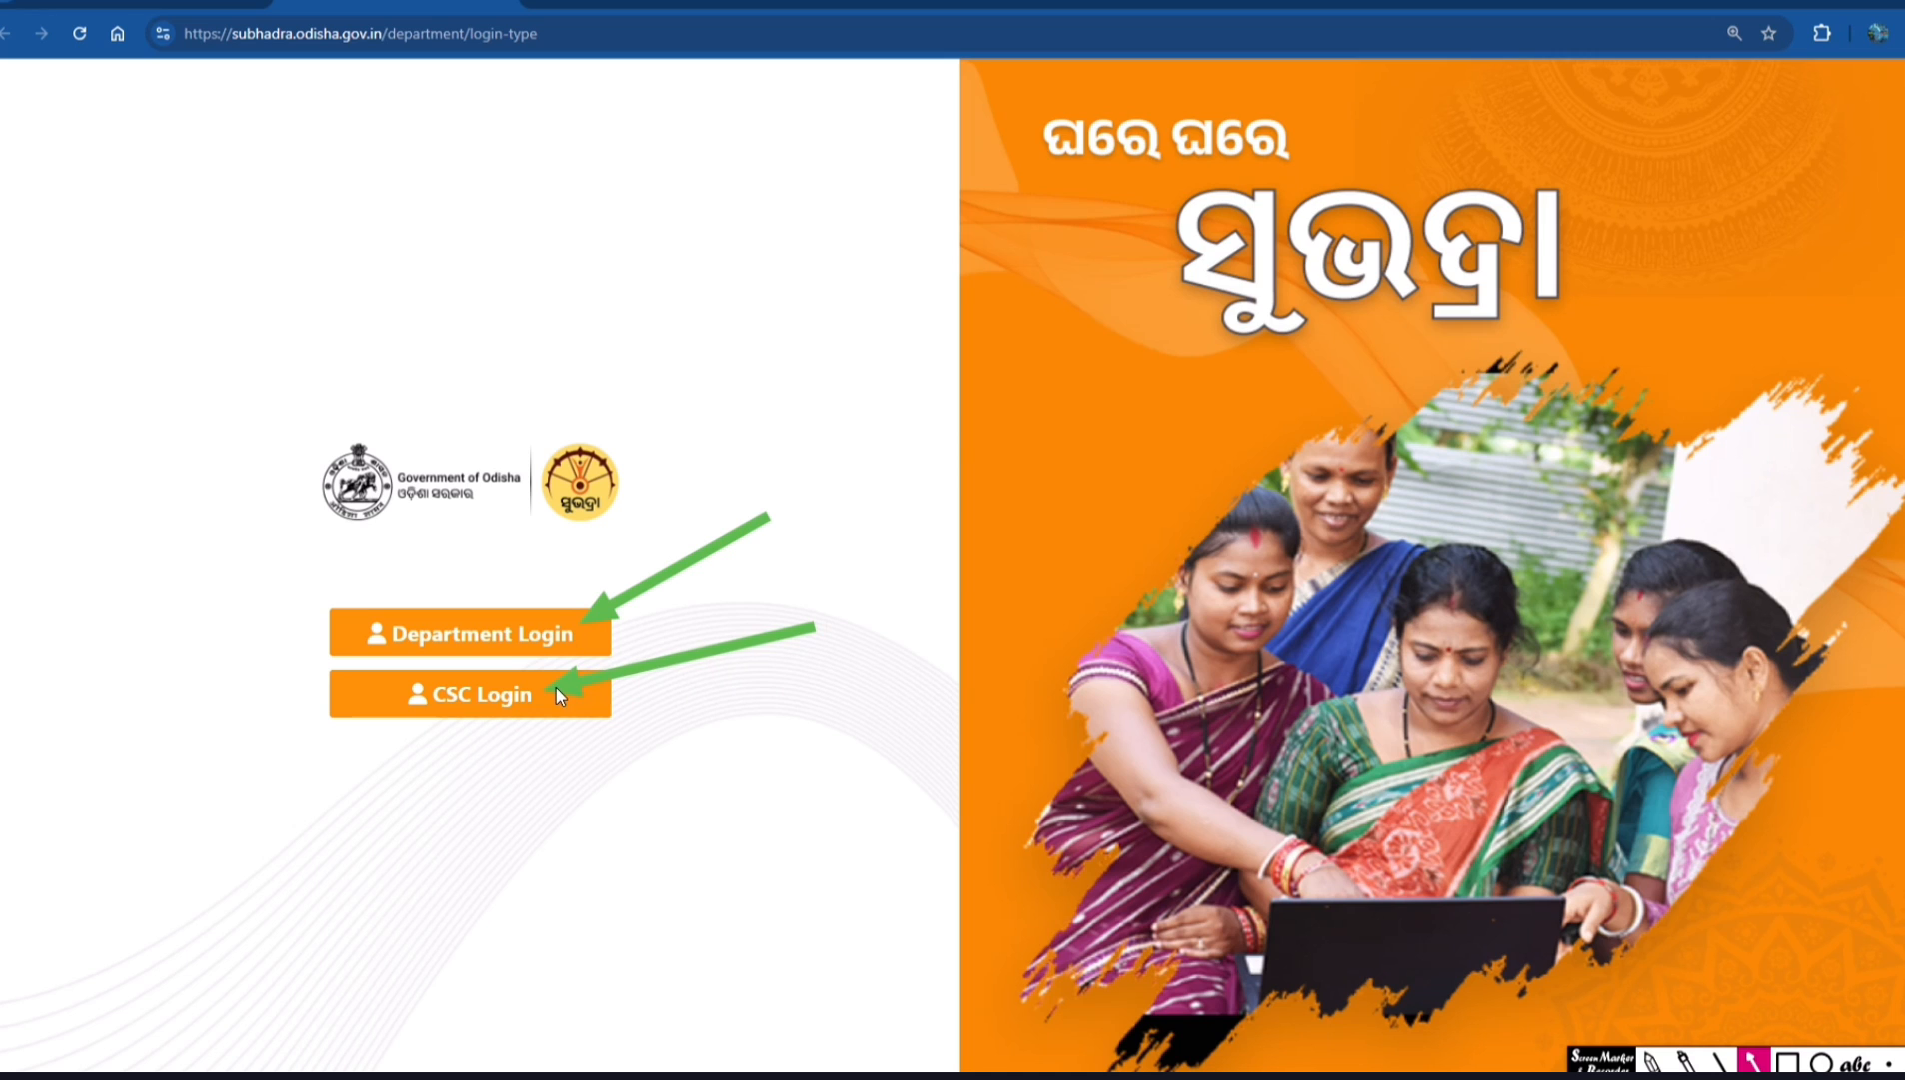
click(1652, 1062)
mouse_move(387, 707)
mouse_down()
mouse_move(411, 762)
mouse_move(553, 690)
mouse_up()
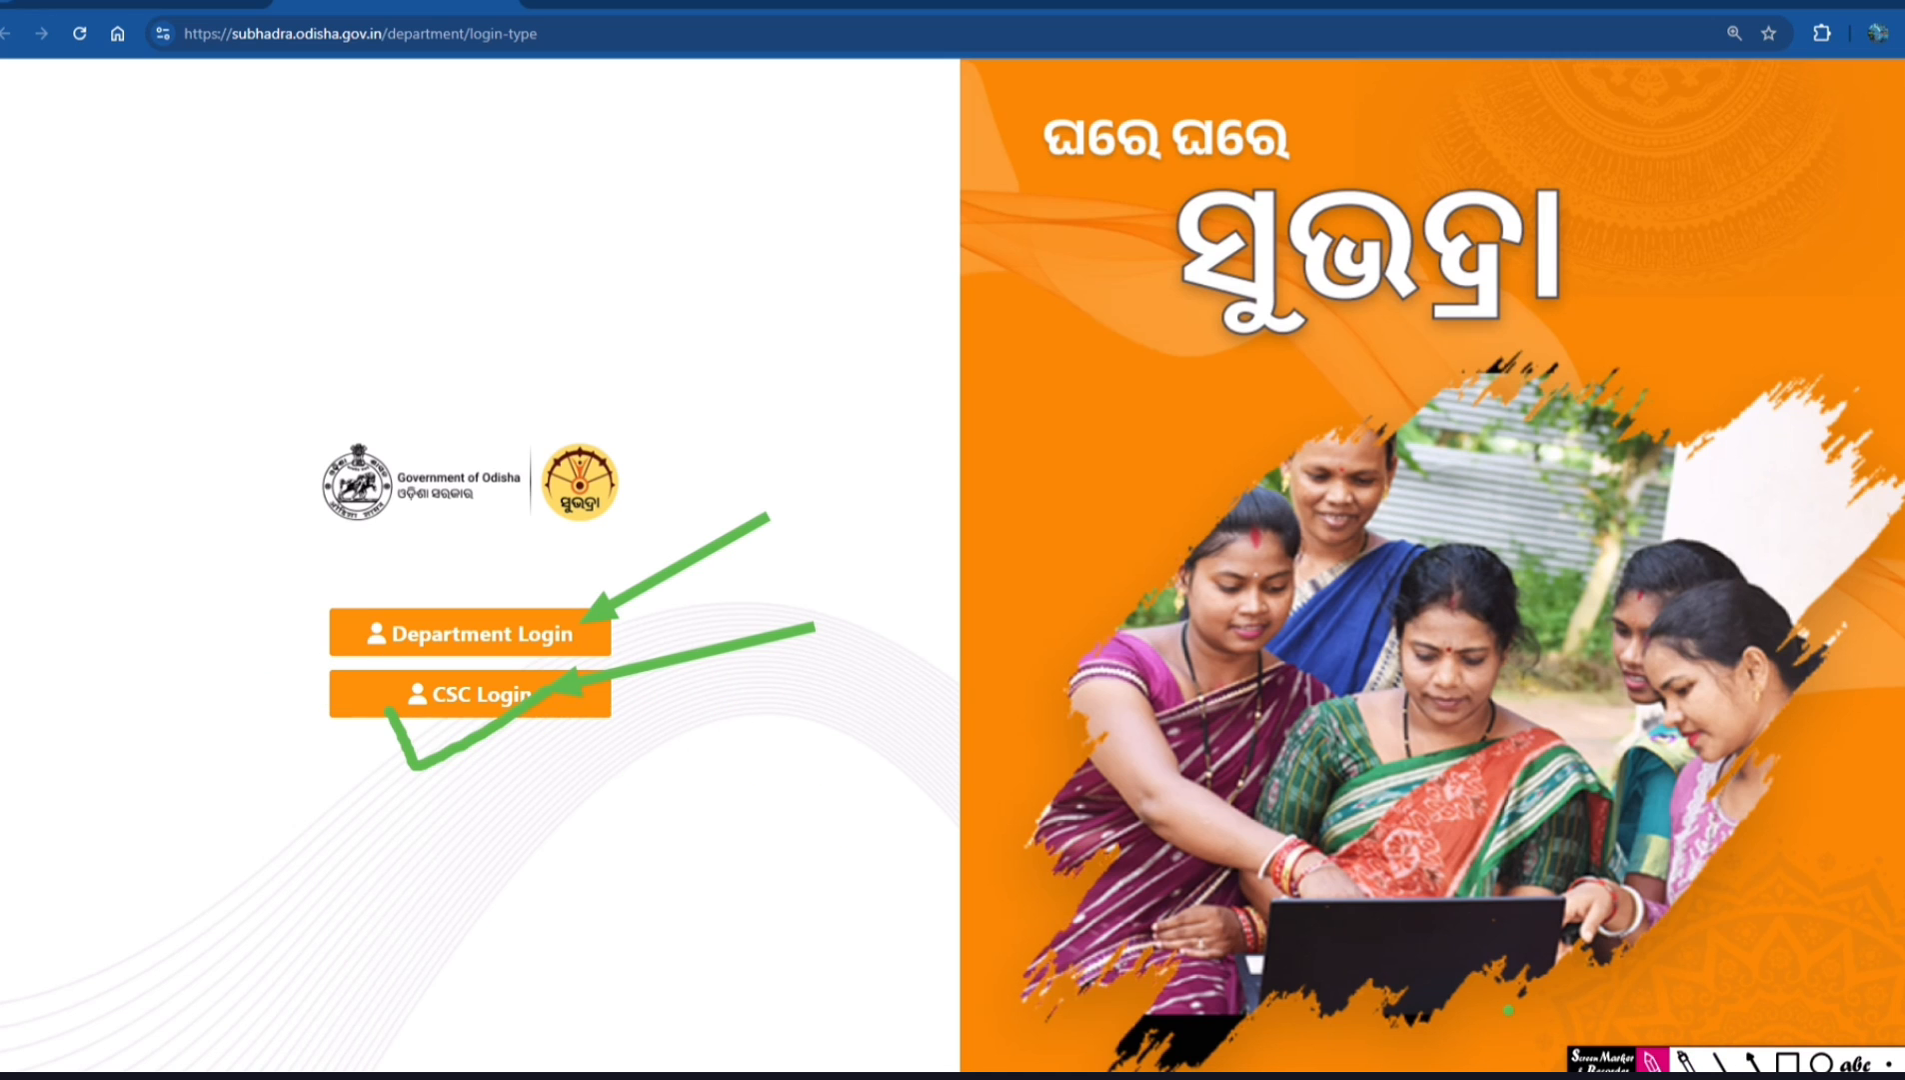
click(1653, 1061)
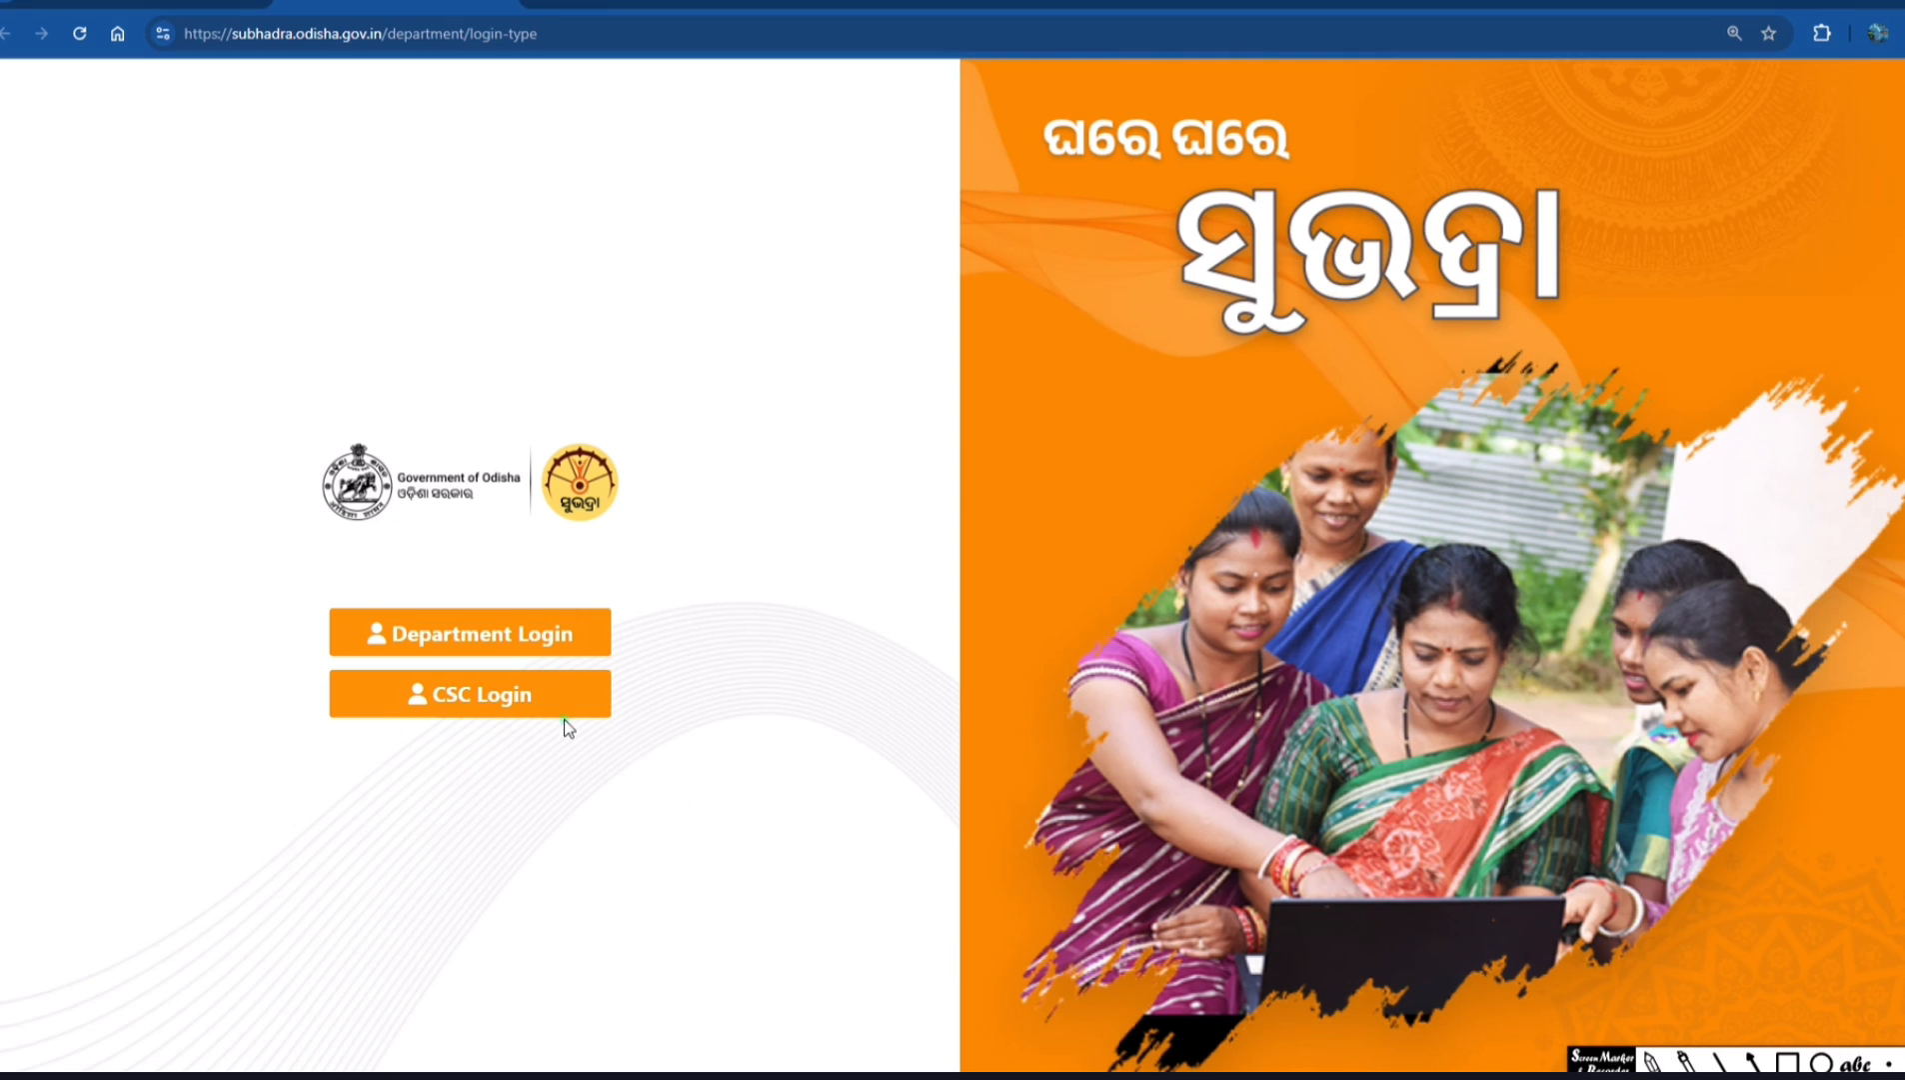
click(487, 693)
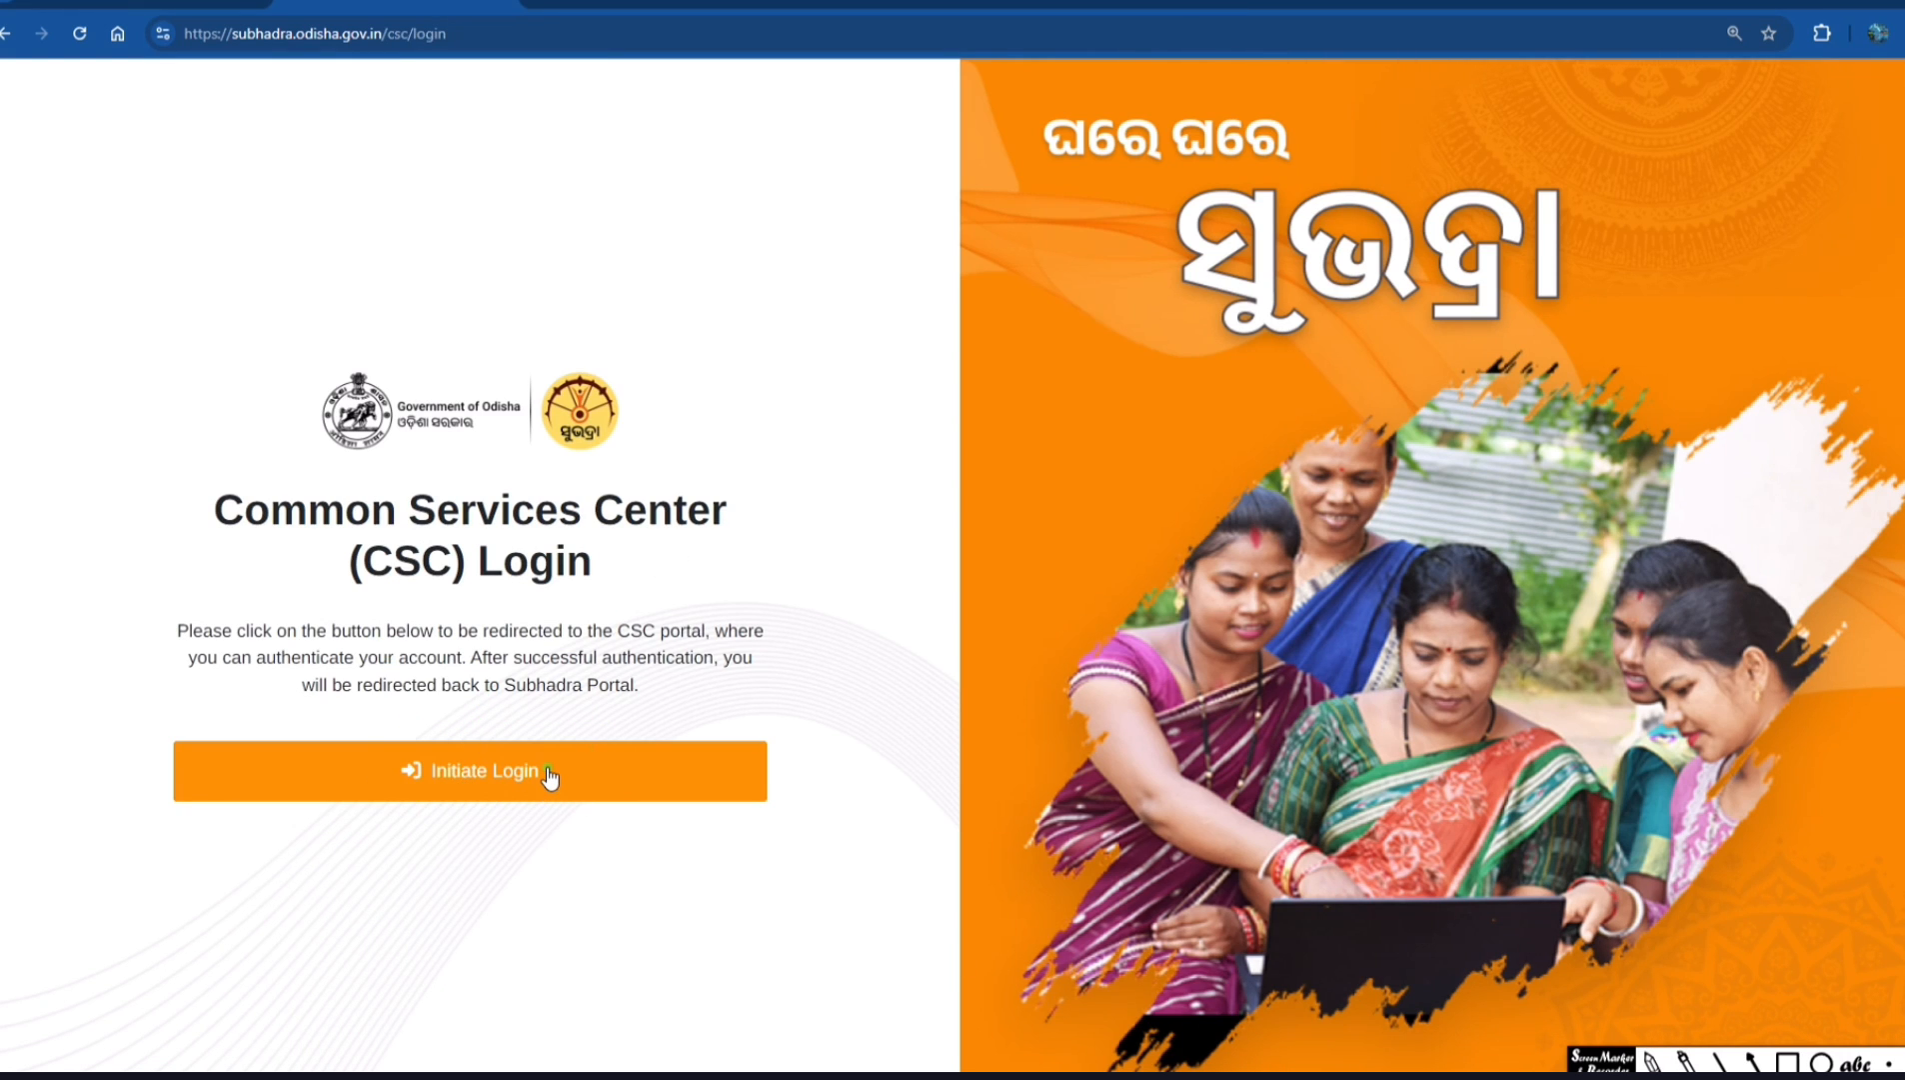
Step: Use Initiate Login to reach the Digital Seva Connect sign-in panel, outlining it for viewers
click(1787, 1062)
drag(305, 718, 662, 835)
click(489, 771)
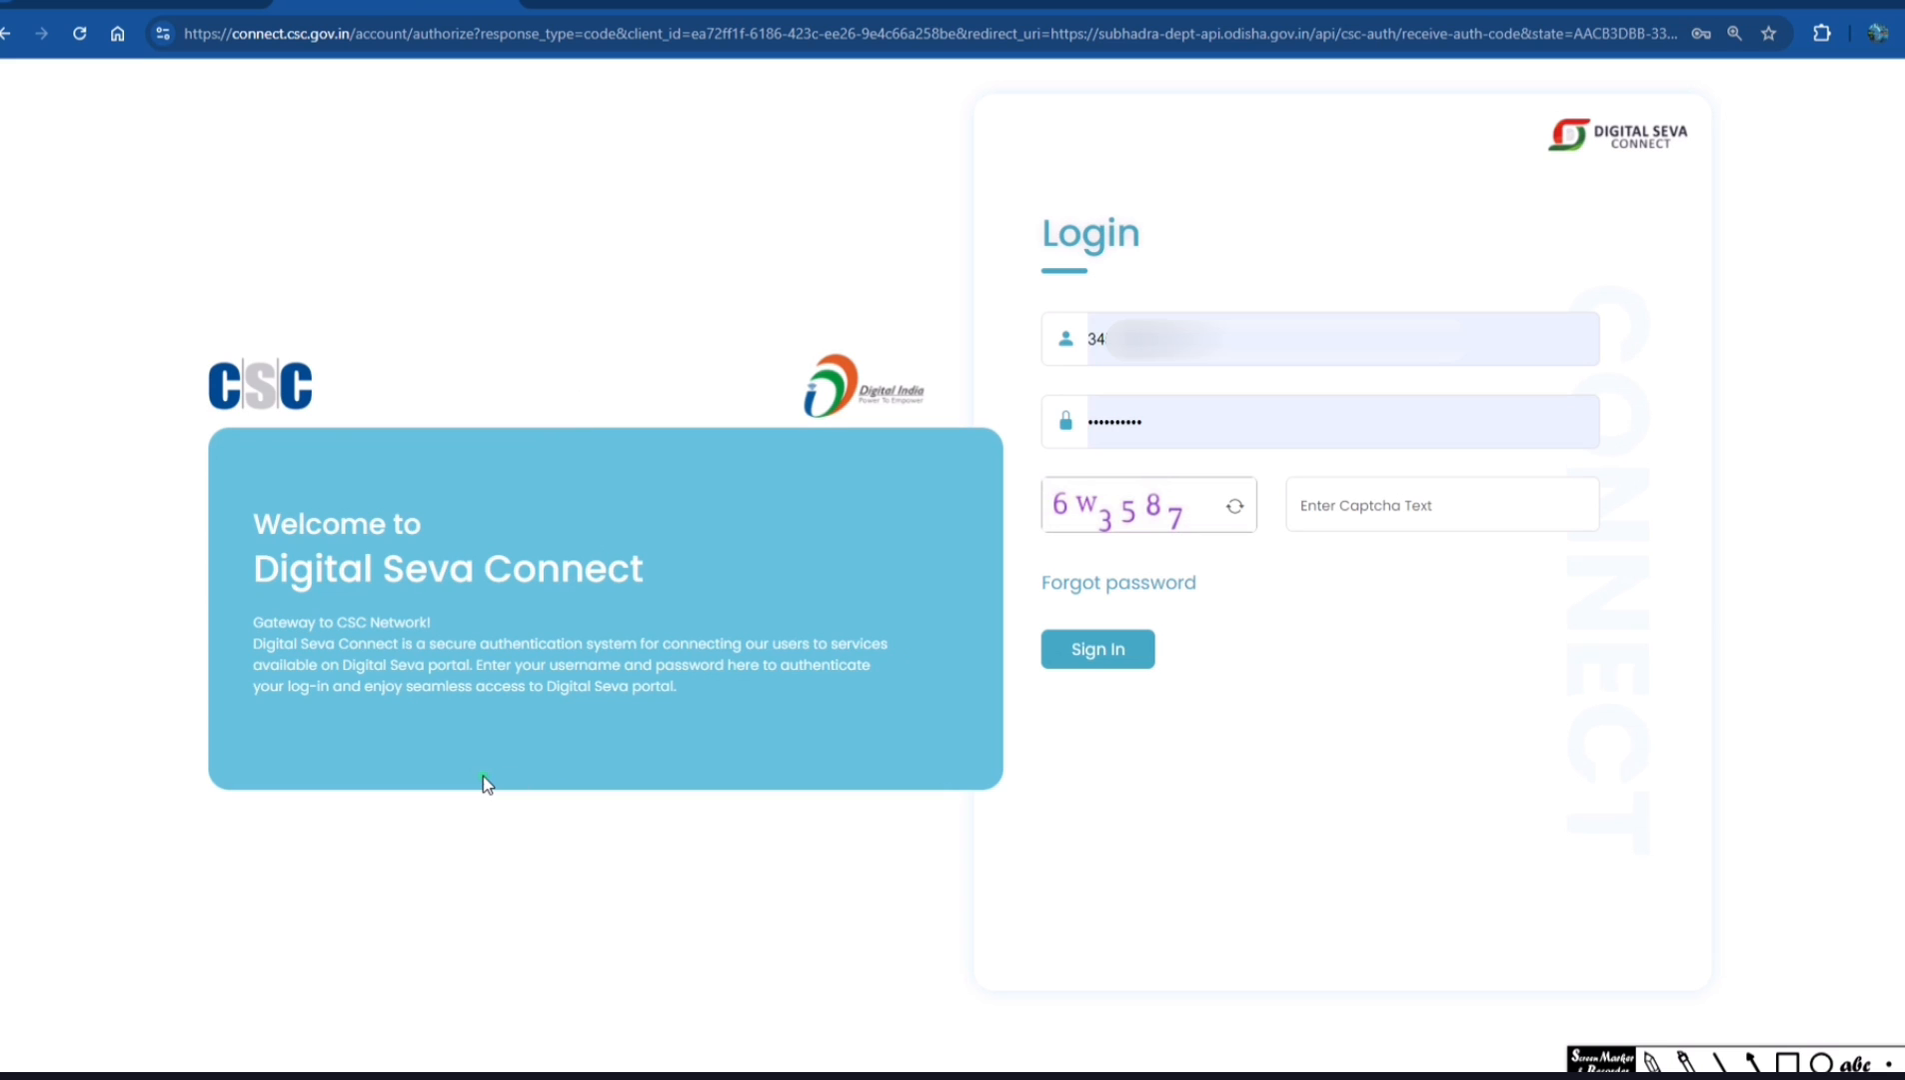
click(1788, 1062)
mouse_move(44, 187)
mouse_down()
mouse_move(968, 688)
mouse_move(1798, 868)
mouse_up()
Step: Enter the captcha alongside the autofilled username and password, then sign in
click(1652, 1062)
mouse_move(1207, 327)
mouse_down()
mouse_move(1258, 352)
mouse_move(1334, 287)
mouse_up()
drag(1163, 416, 1261, 403)
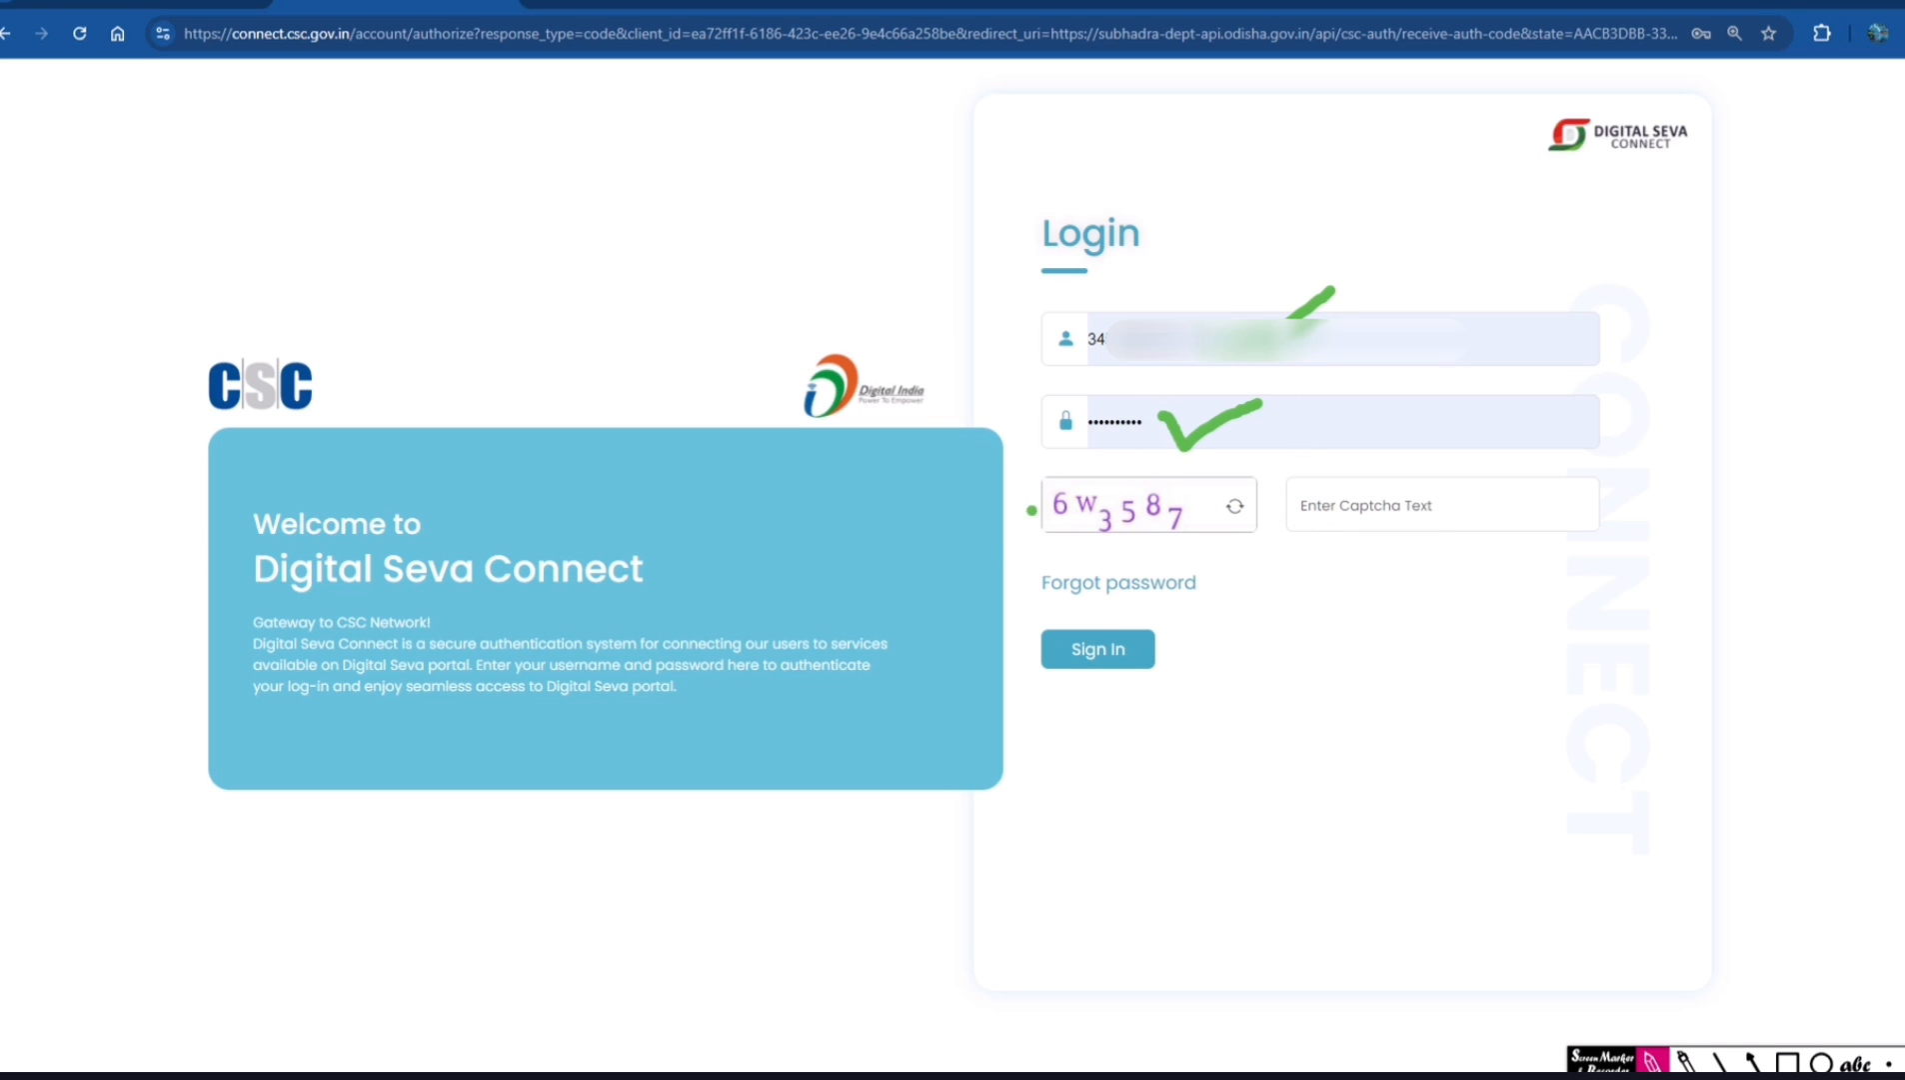
mouse_move(1028, 510)
mouse_down()
mouse_move(1236, 520)
mouse_move(1022, 513)
mouse_move(1040, 550)
mouse_up()
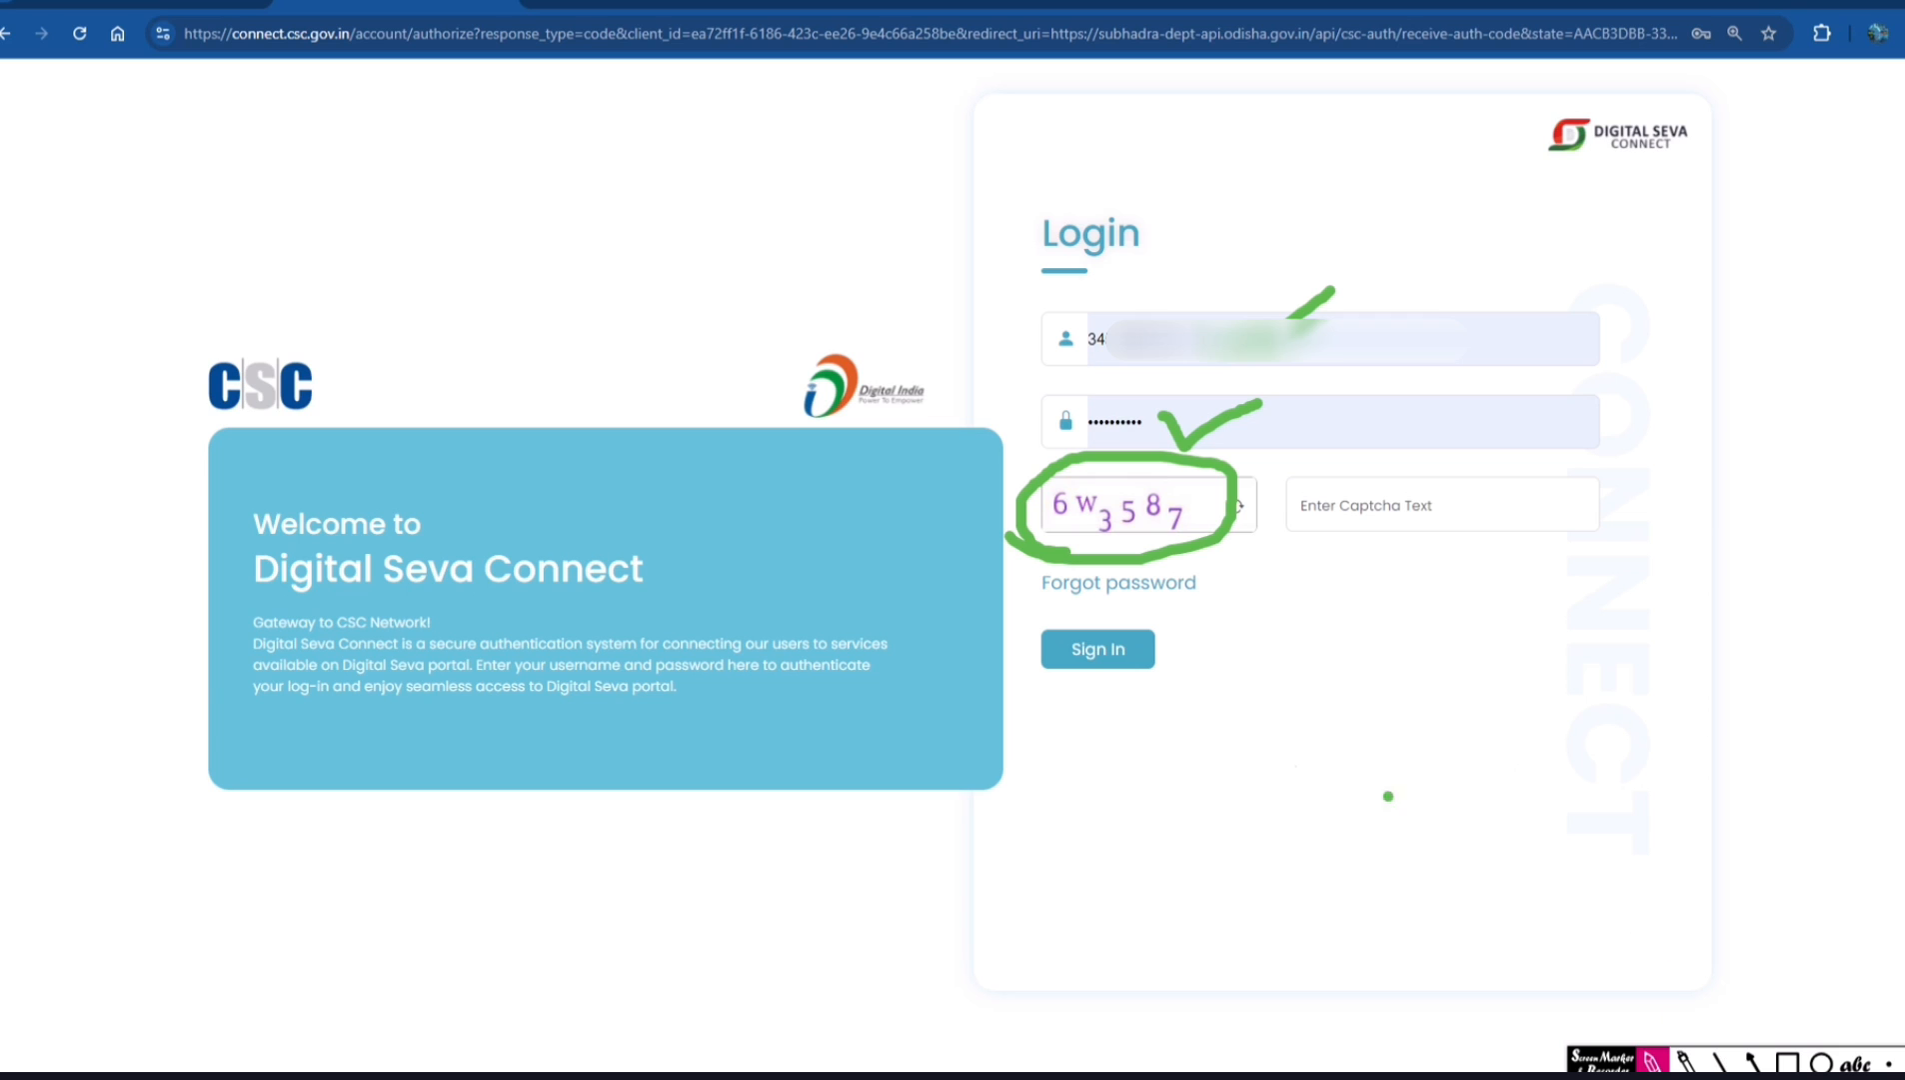
drag(1172, 632, 1256, 615)
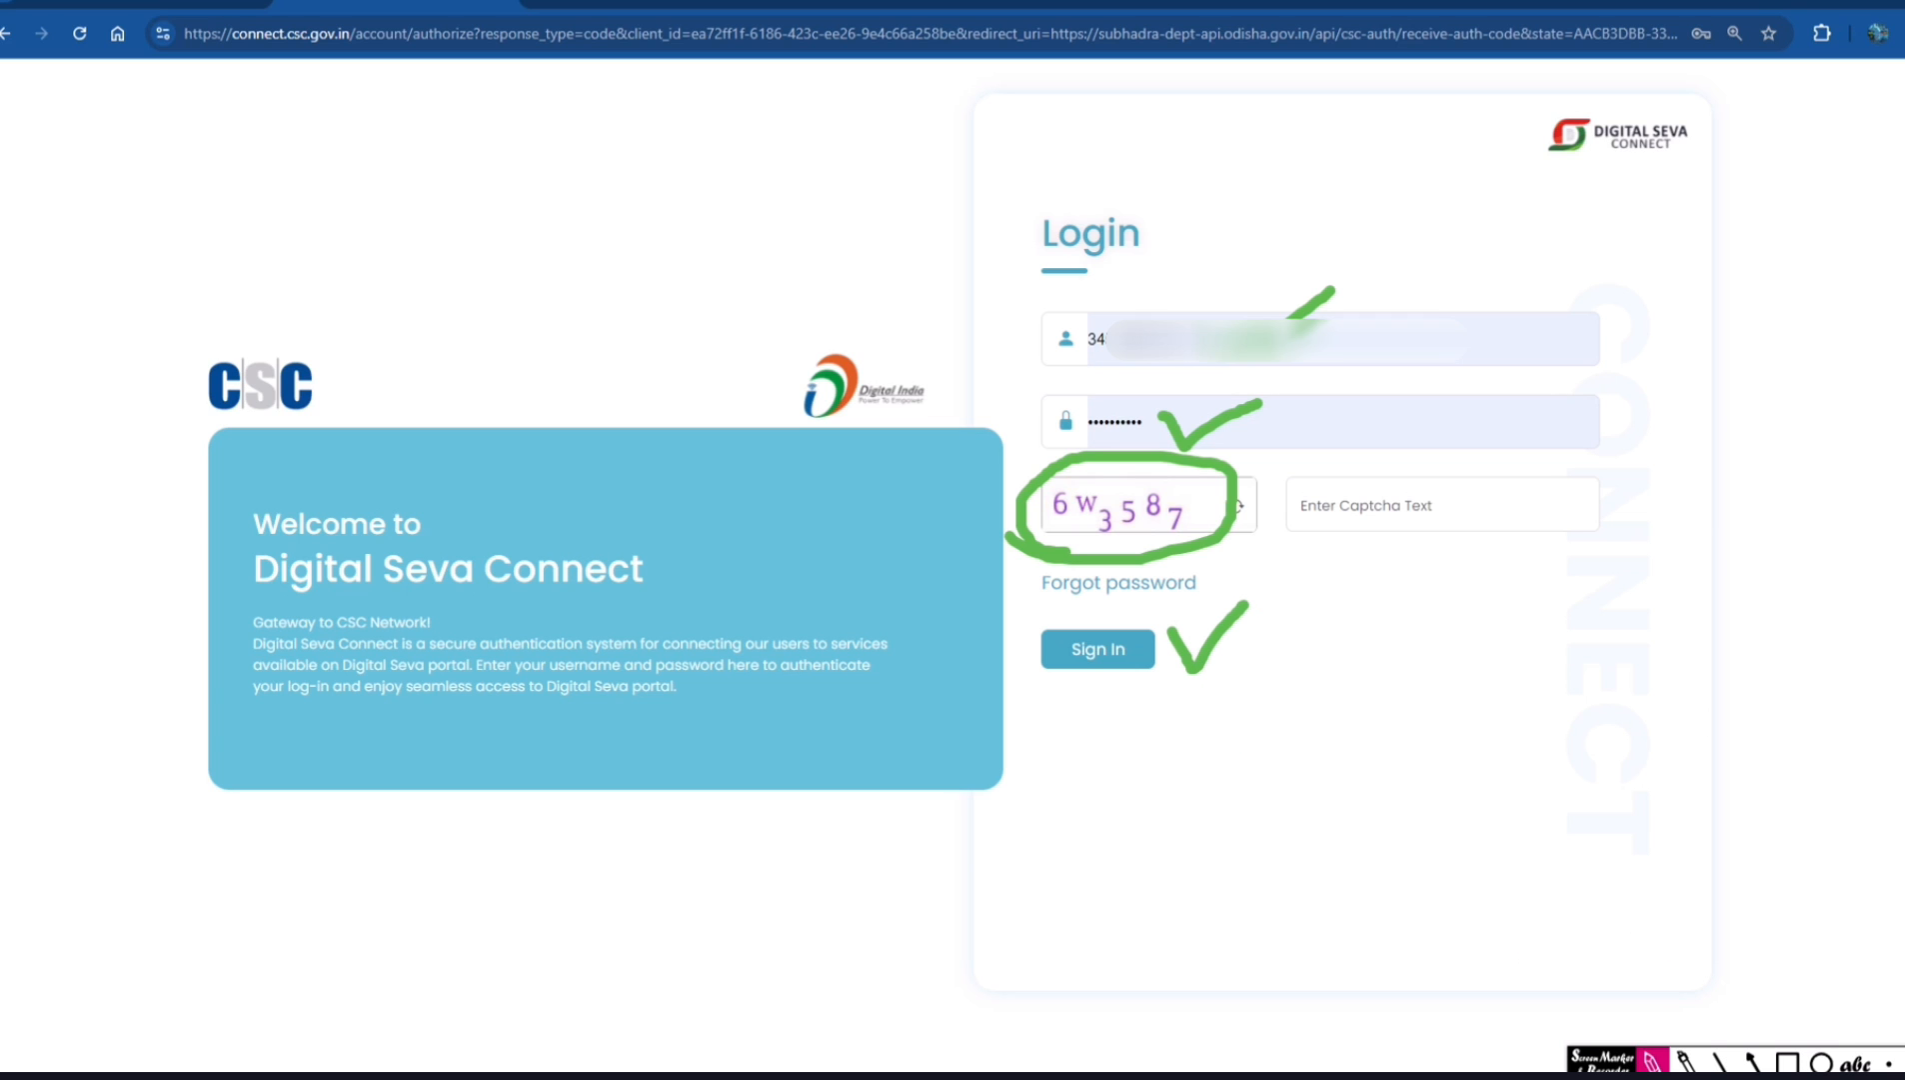
click(1651, 1060)
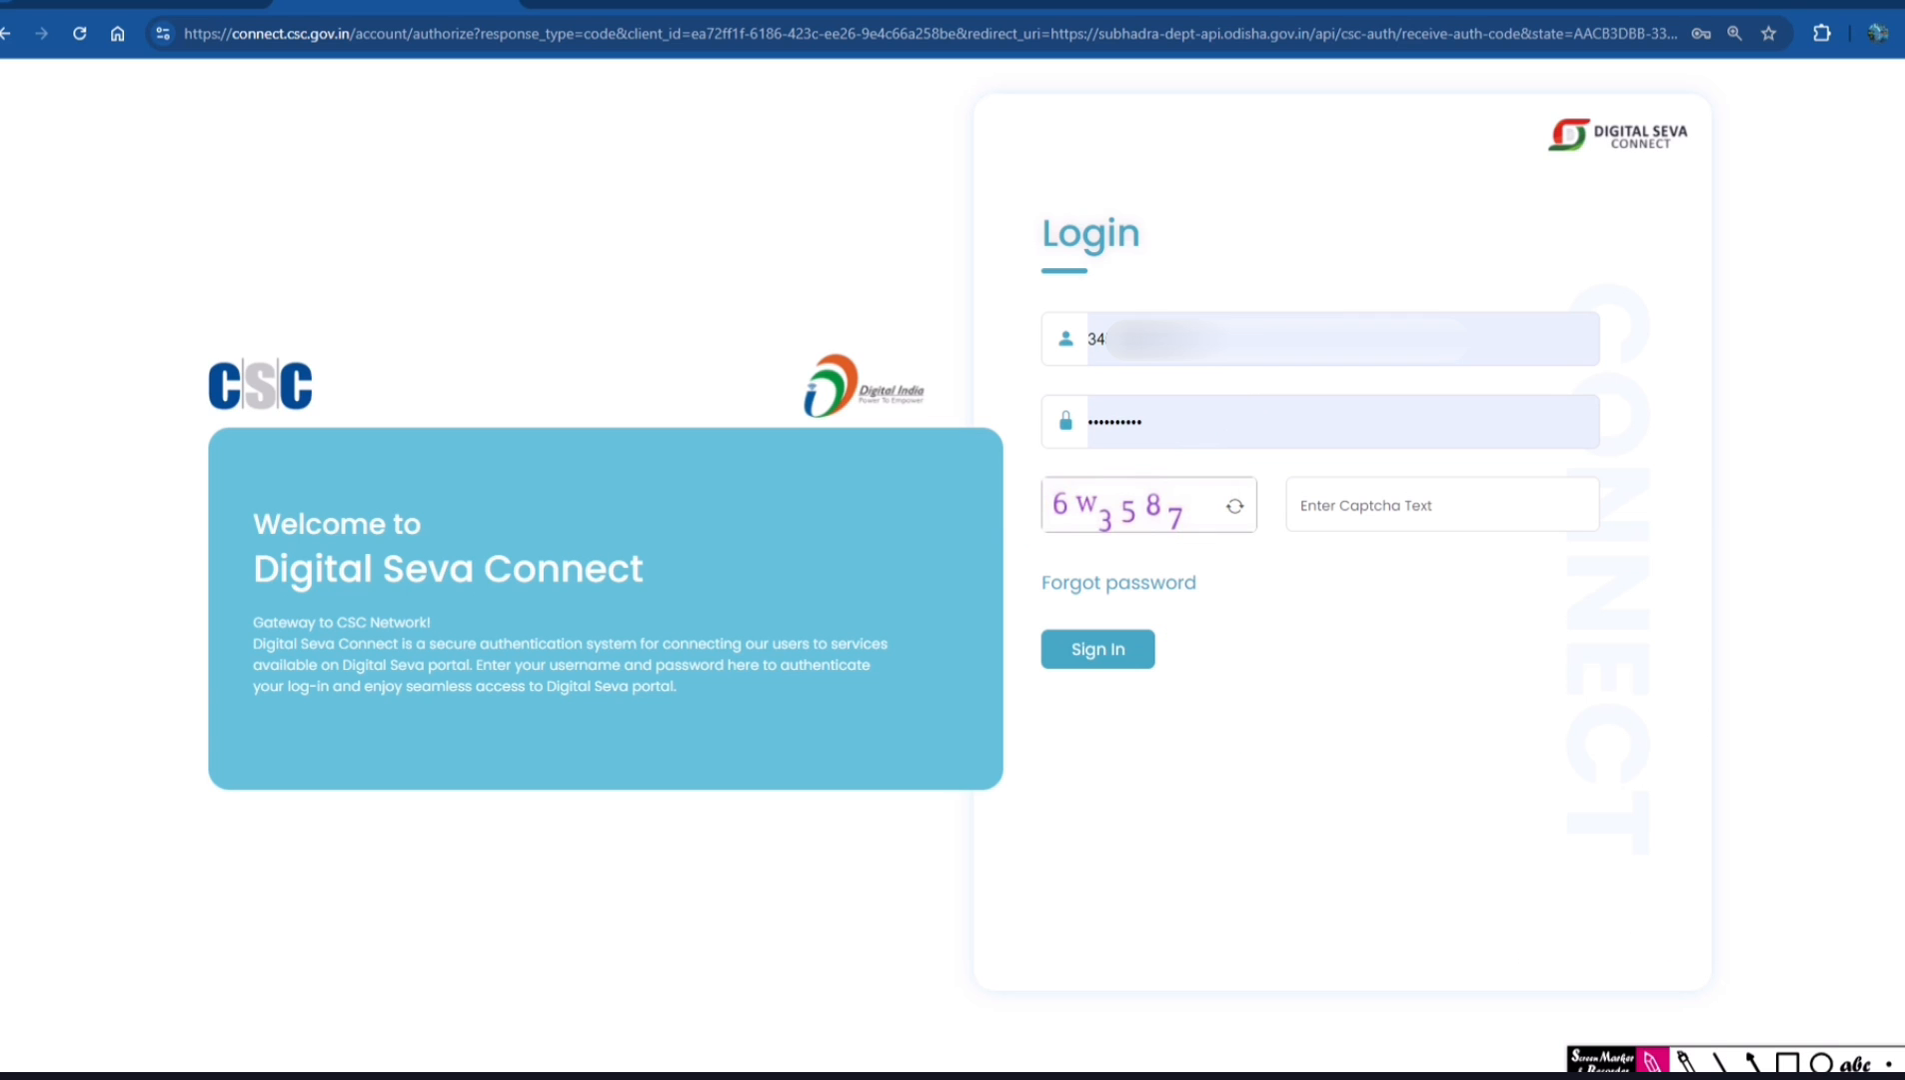
click(1404, 511)
text(6w3587)
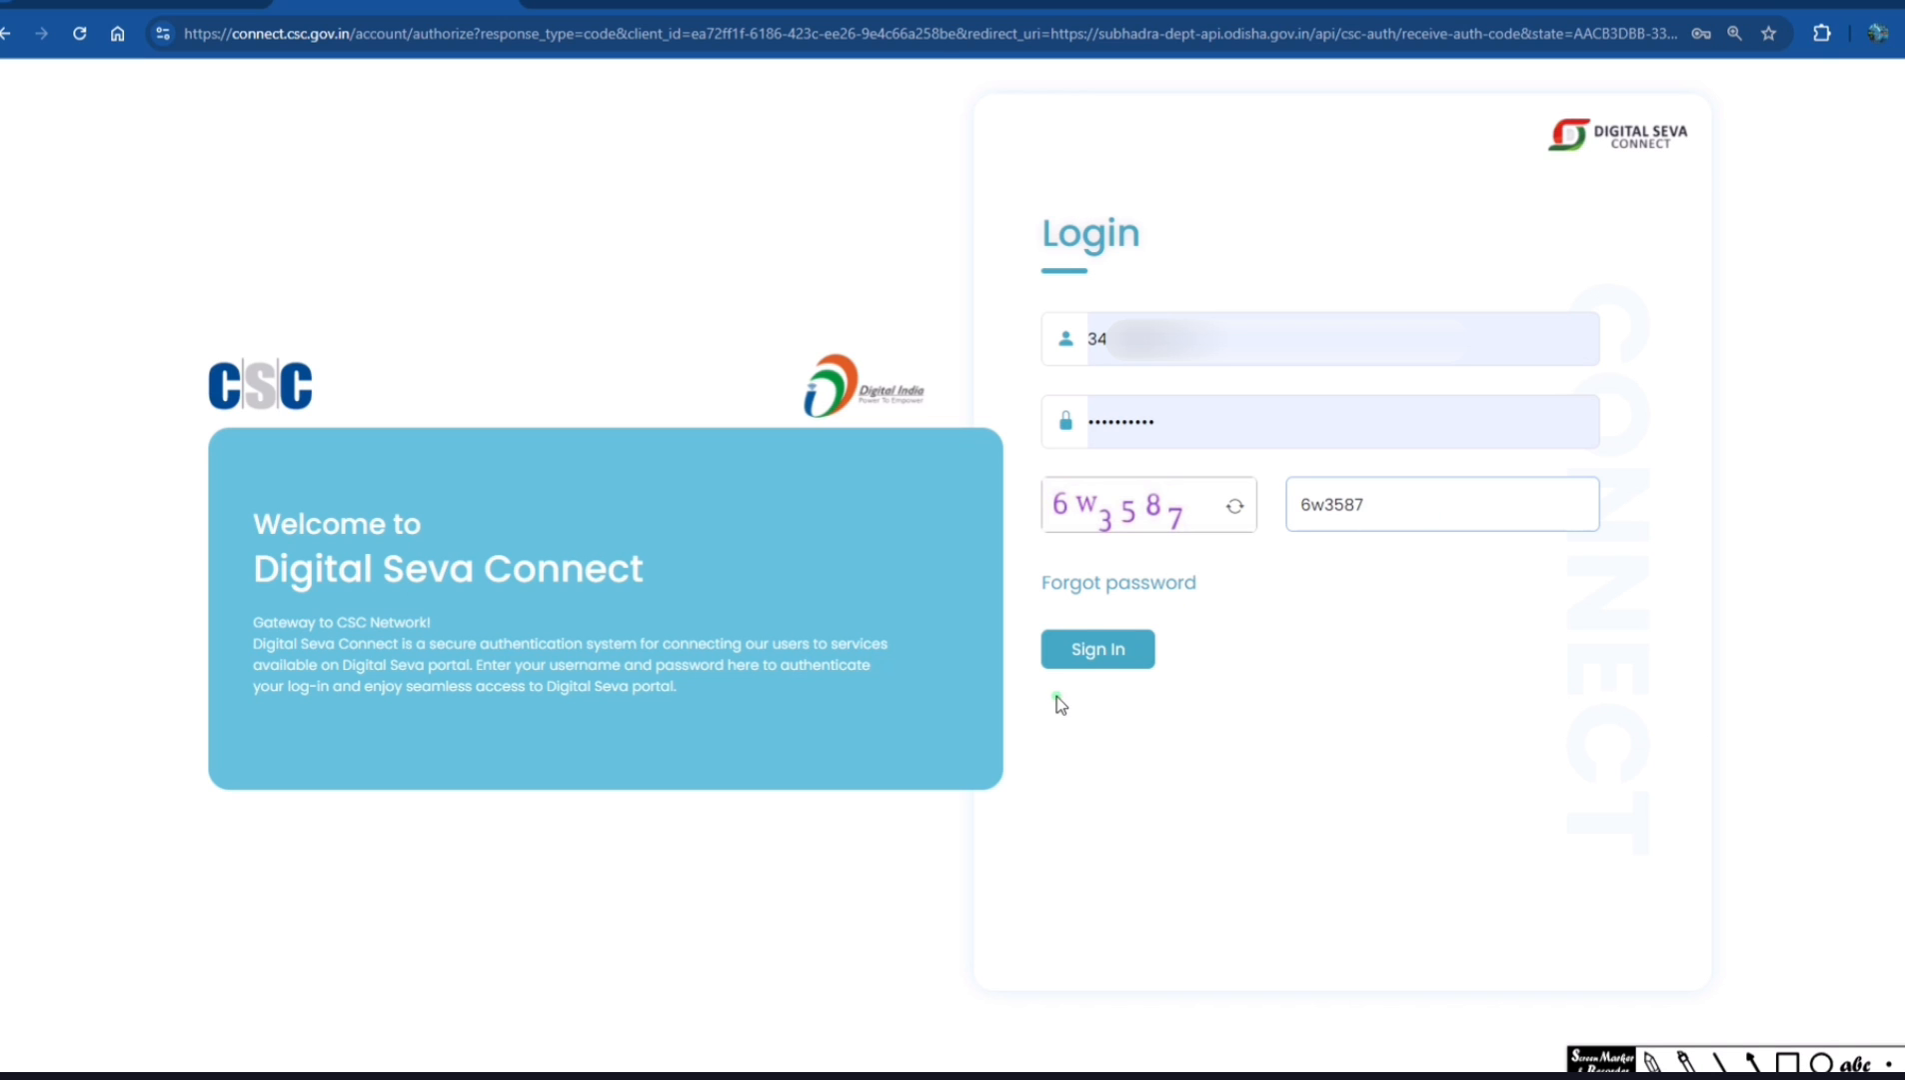
click(1085, 663)
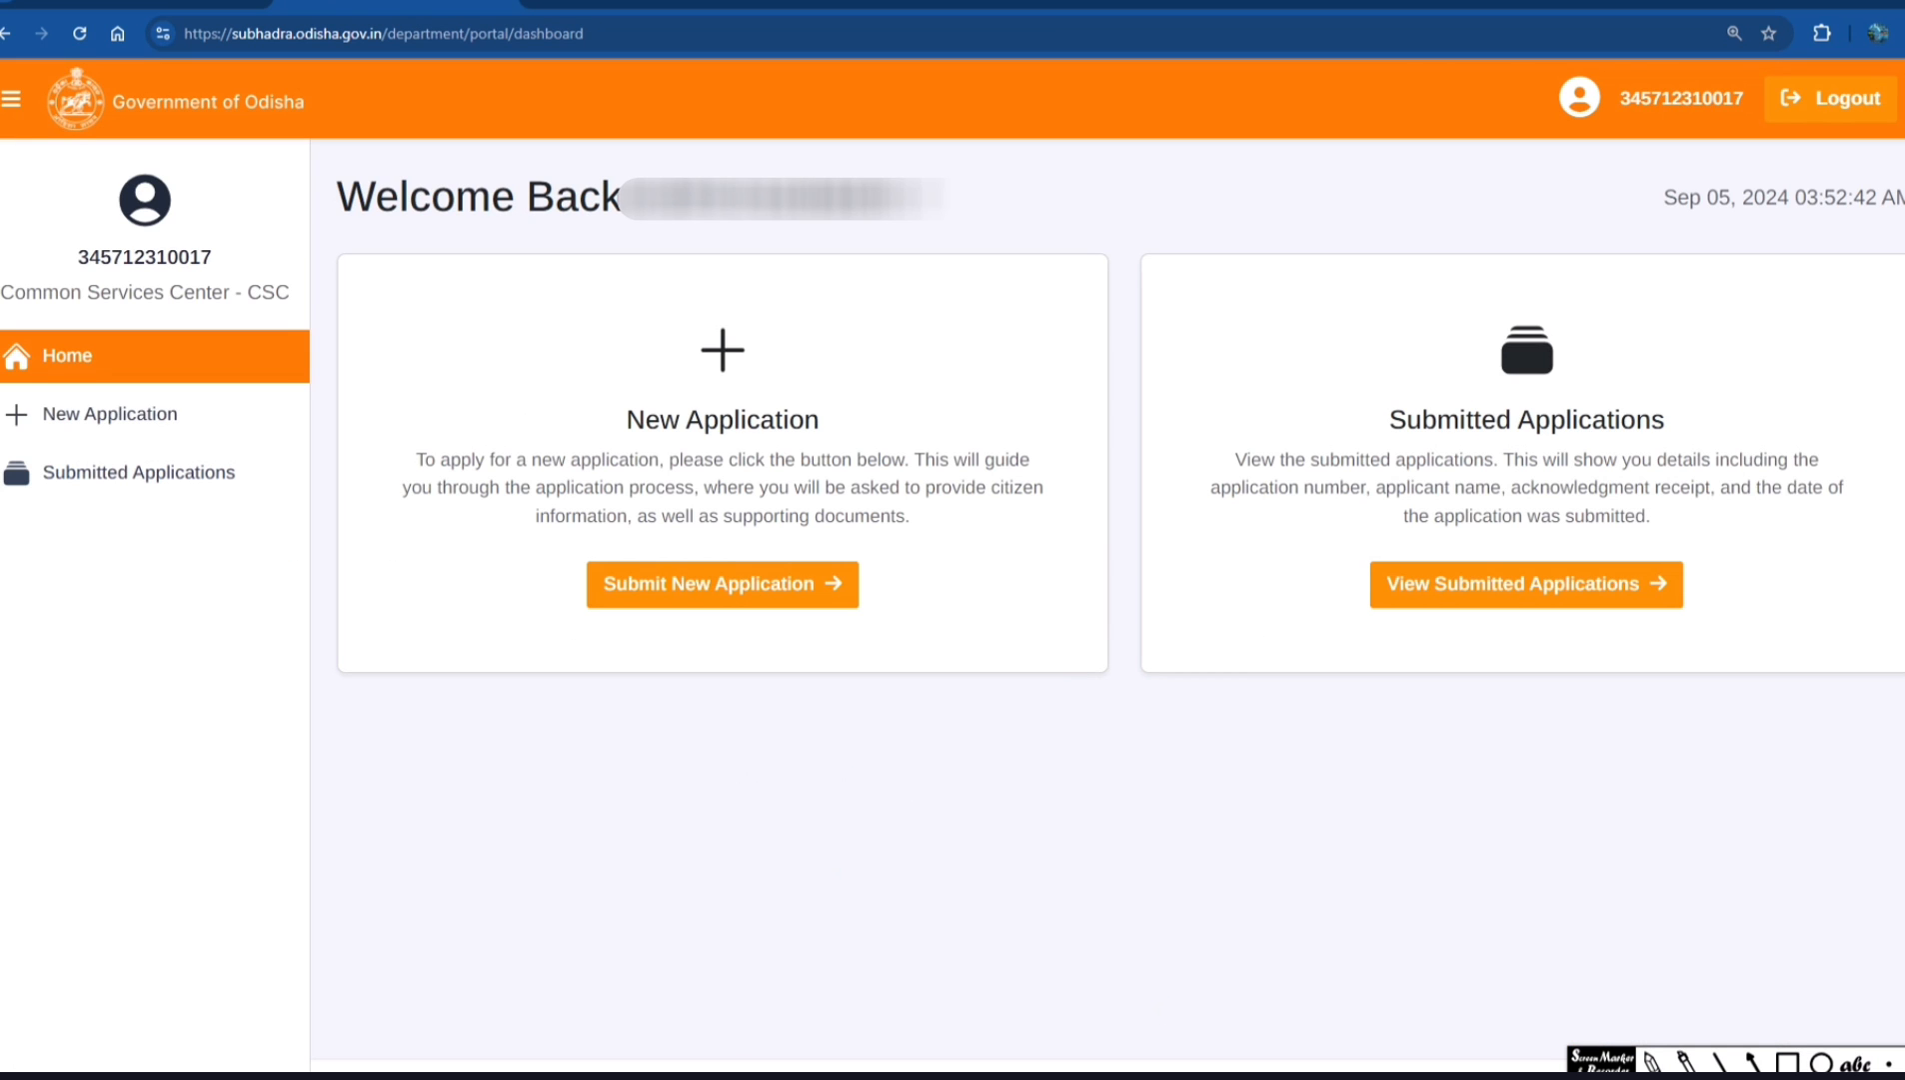
click(1787, 1062)
mouse_move(310, 237)
mouse_down()
mouse_move(523, 485)
mouse_move(1160, 688)
mouse_move(1137, 698)
mouse_up()
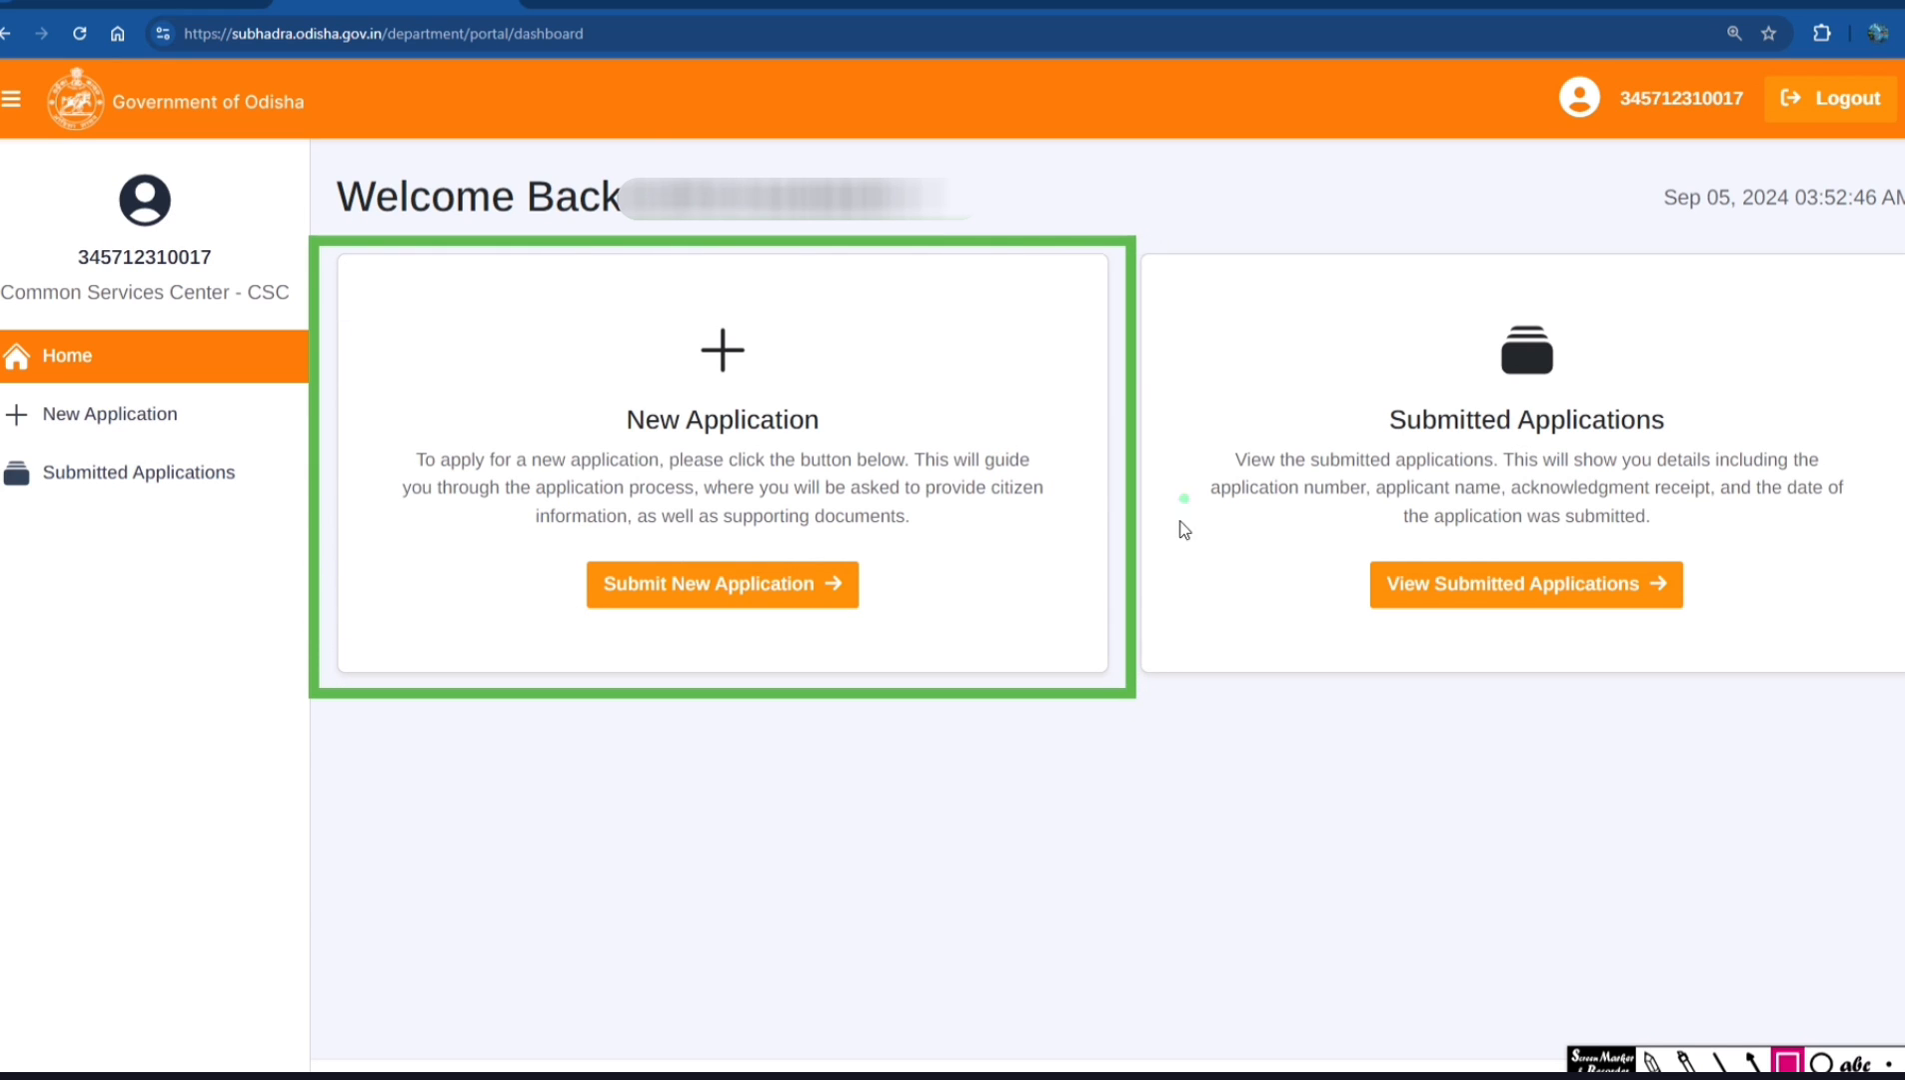
mouse_move(1145, 239)
mouse_down()
mouse_move(1480, 667)
mouse_move(1904, 712)
mouse_up()
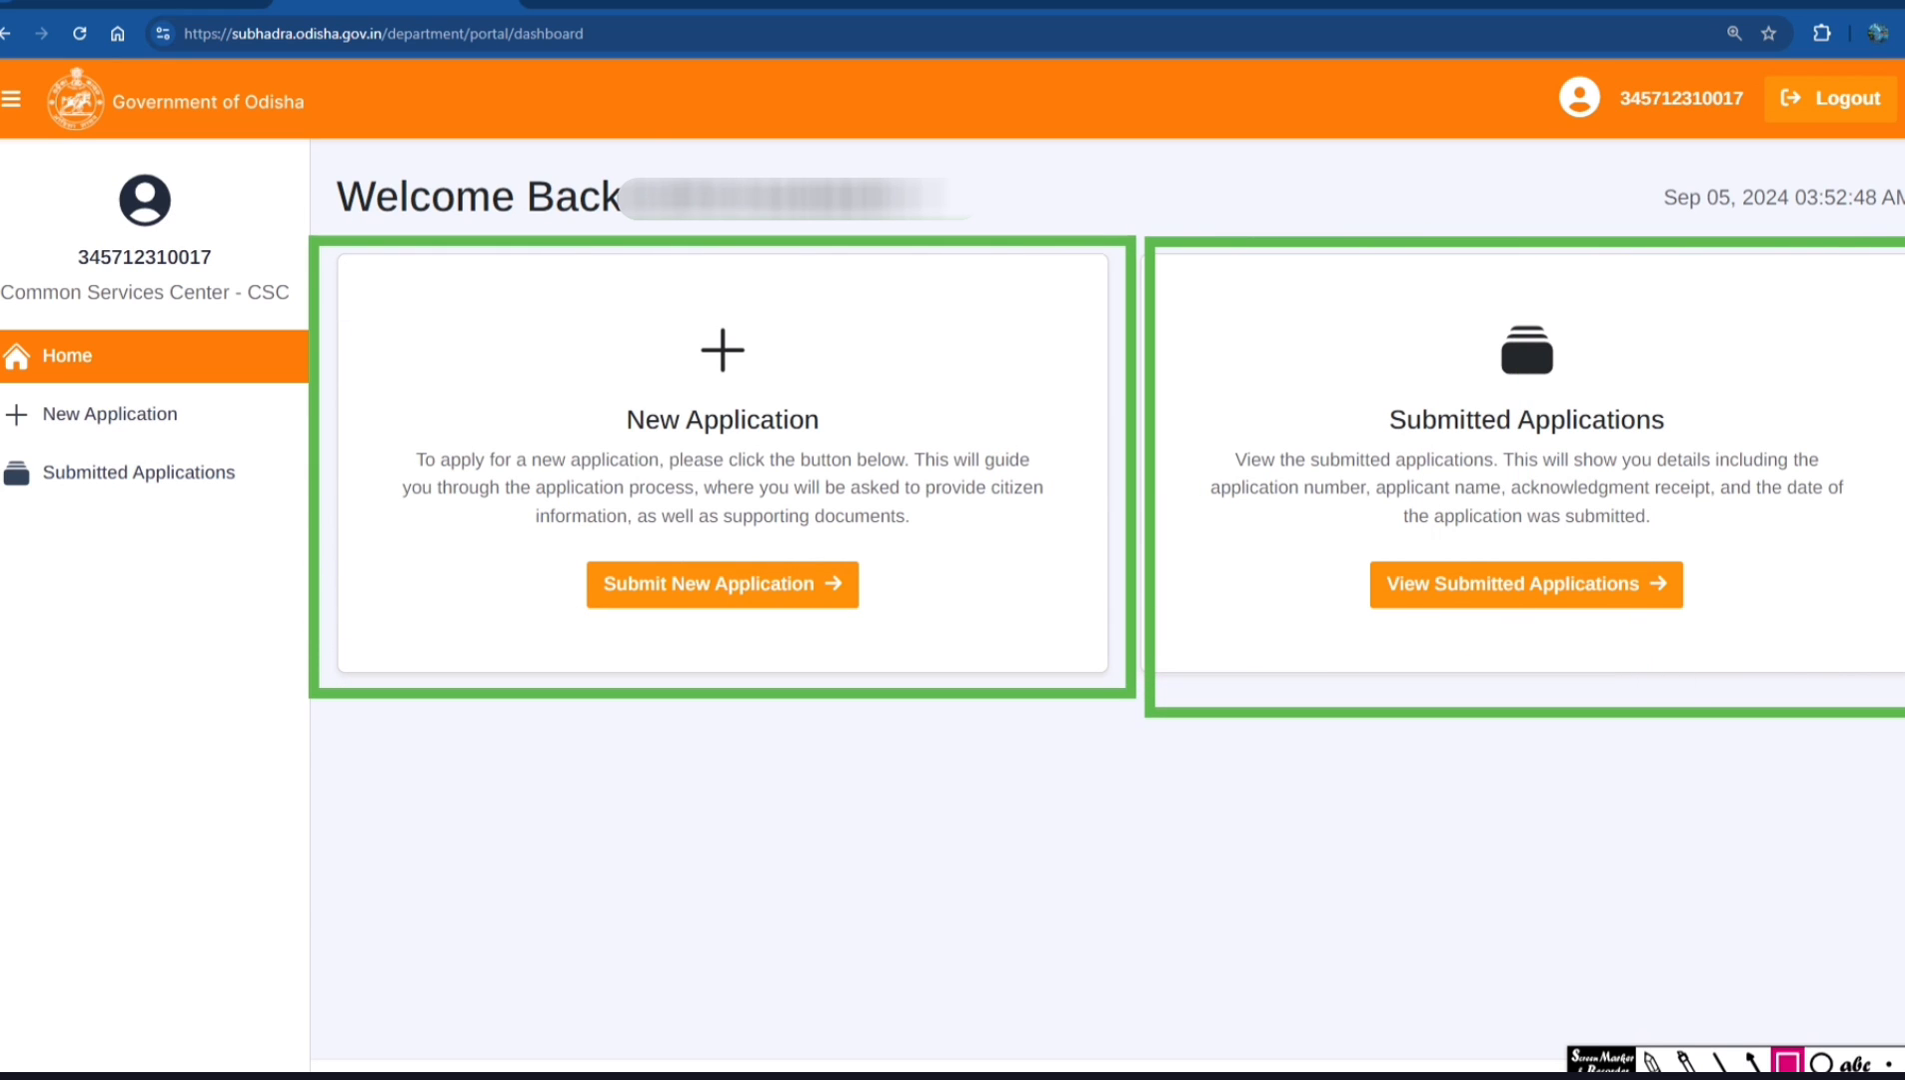
click(1654, 1062)
drag(887, 564, 983, 537)
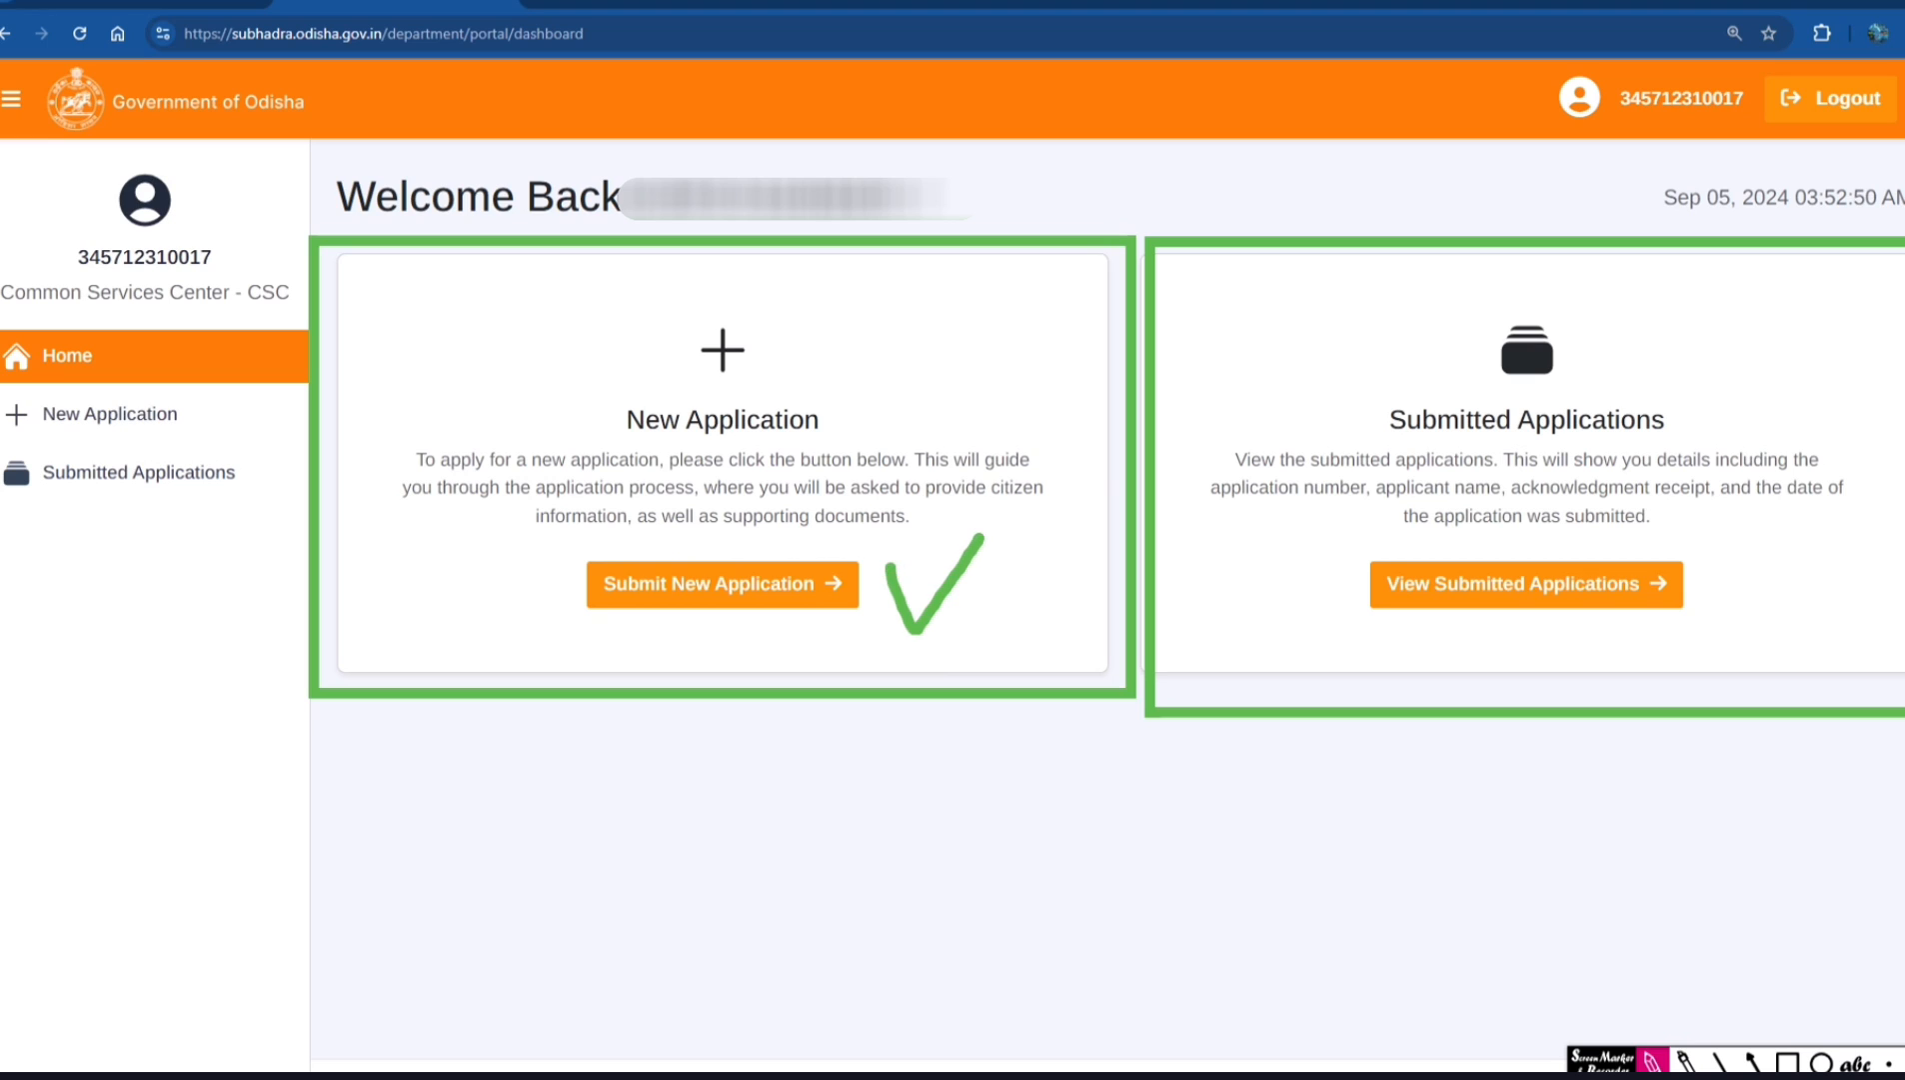
mouse_move(1726, 560)
mouse_down()
mouse_move(1784, 580)
mouse_move(1864, 510)
mouse_up()
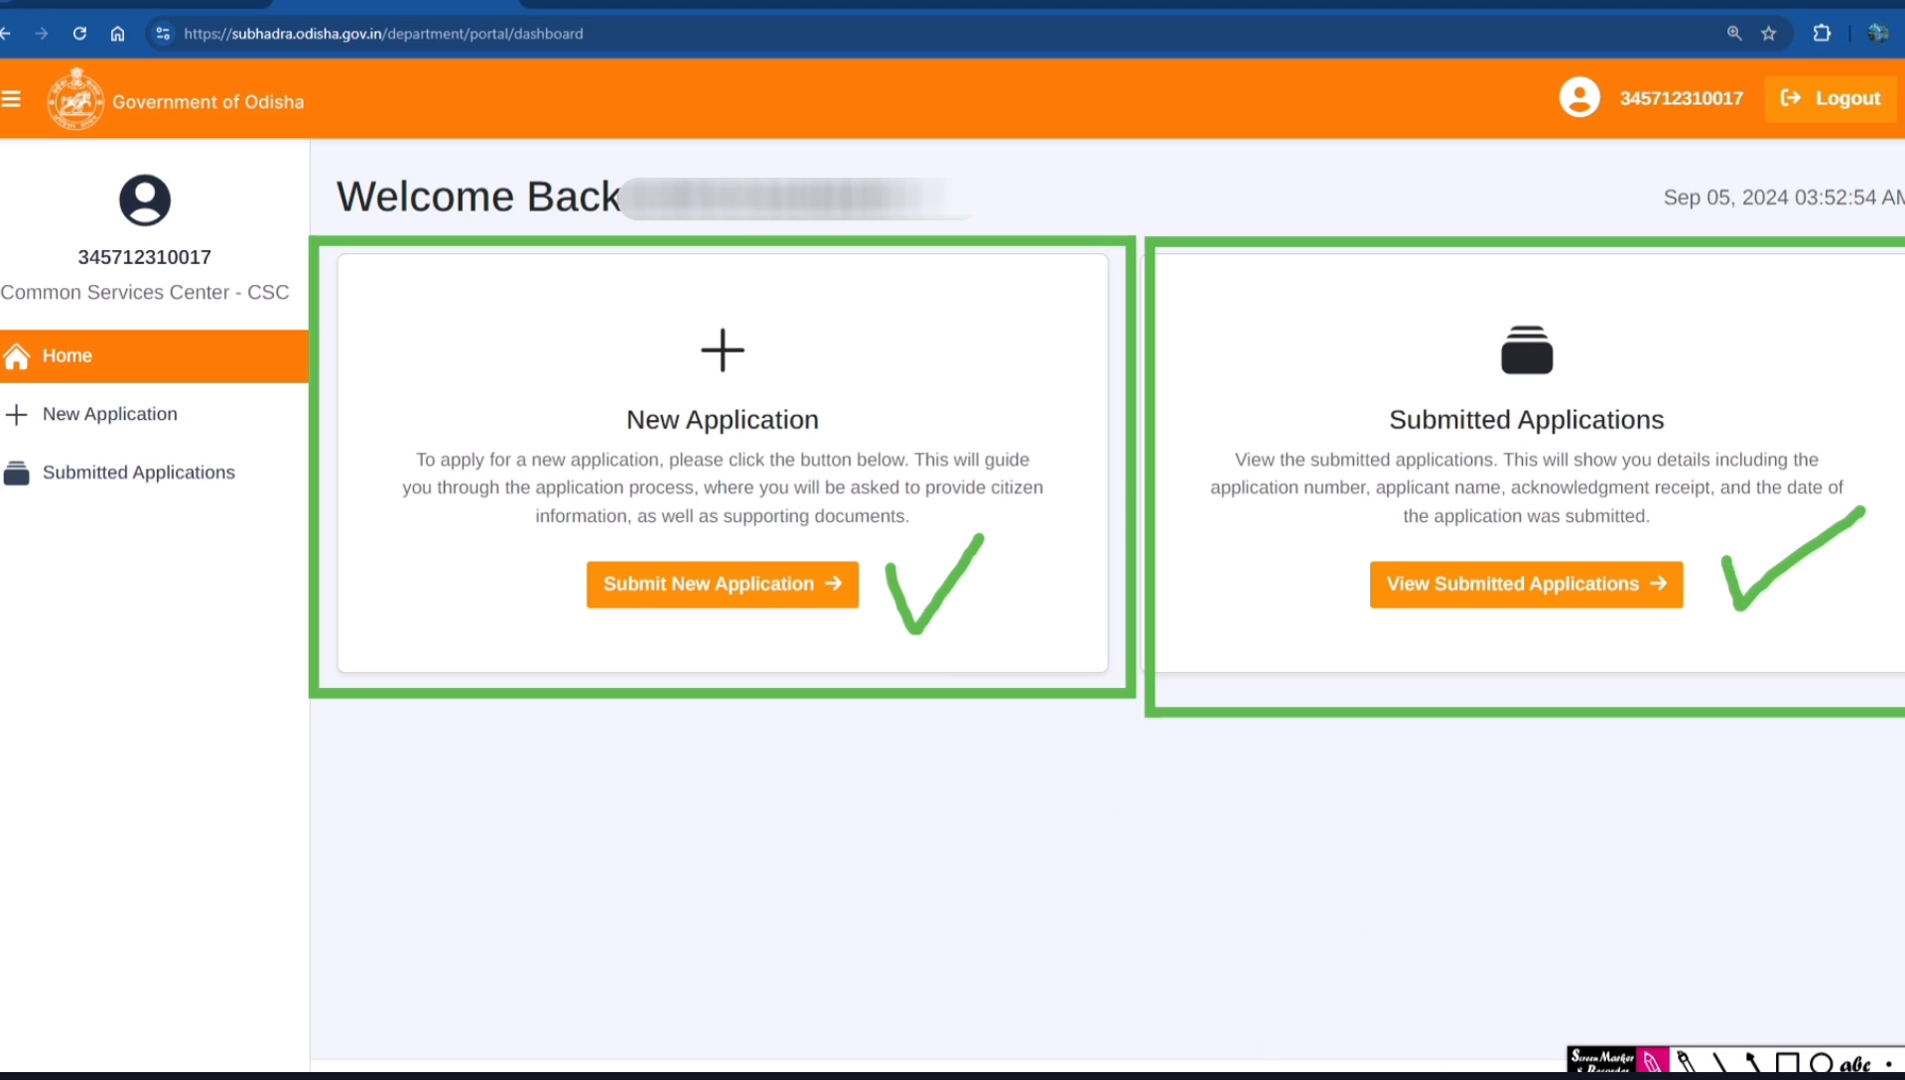
click(1899, 1063)
click(1653, 1061)
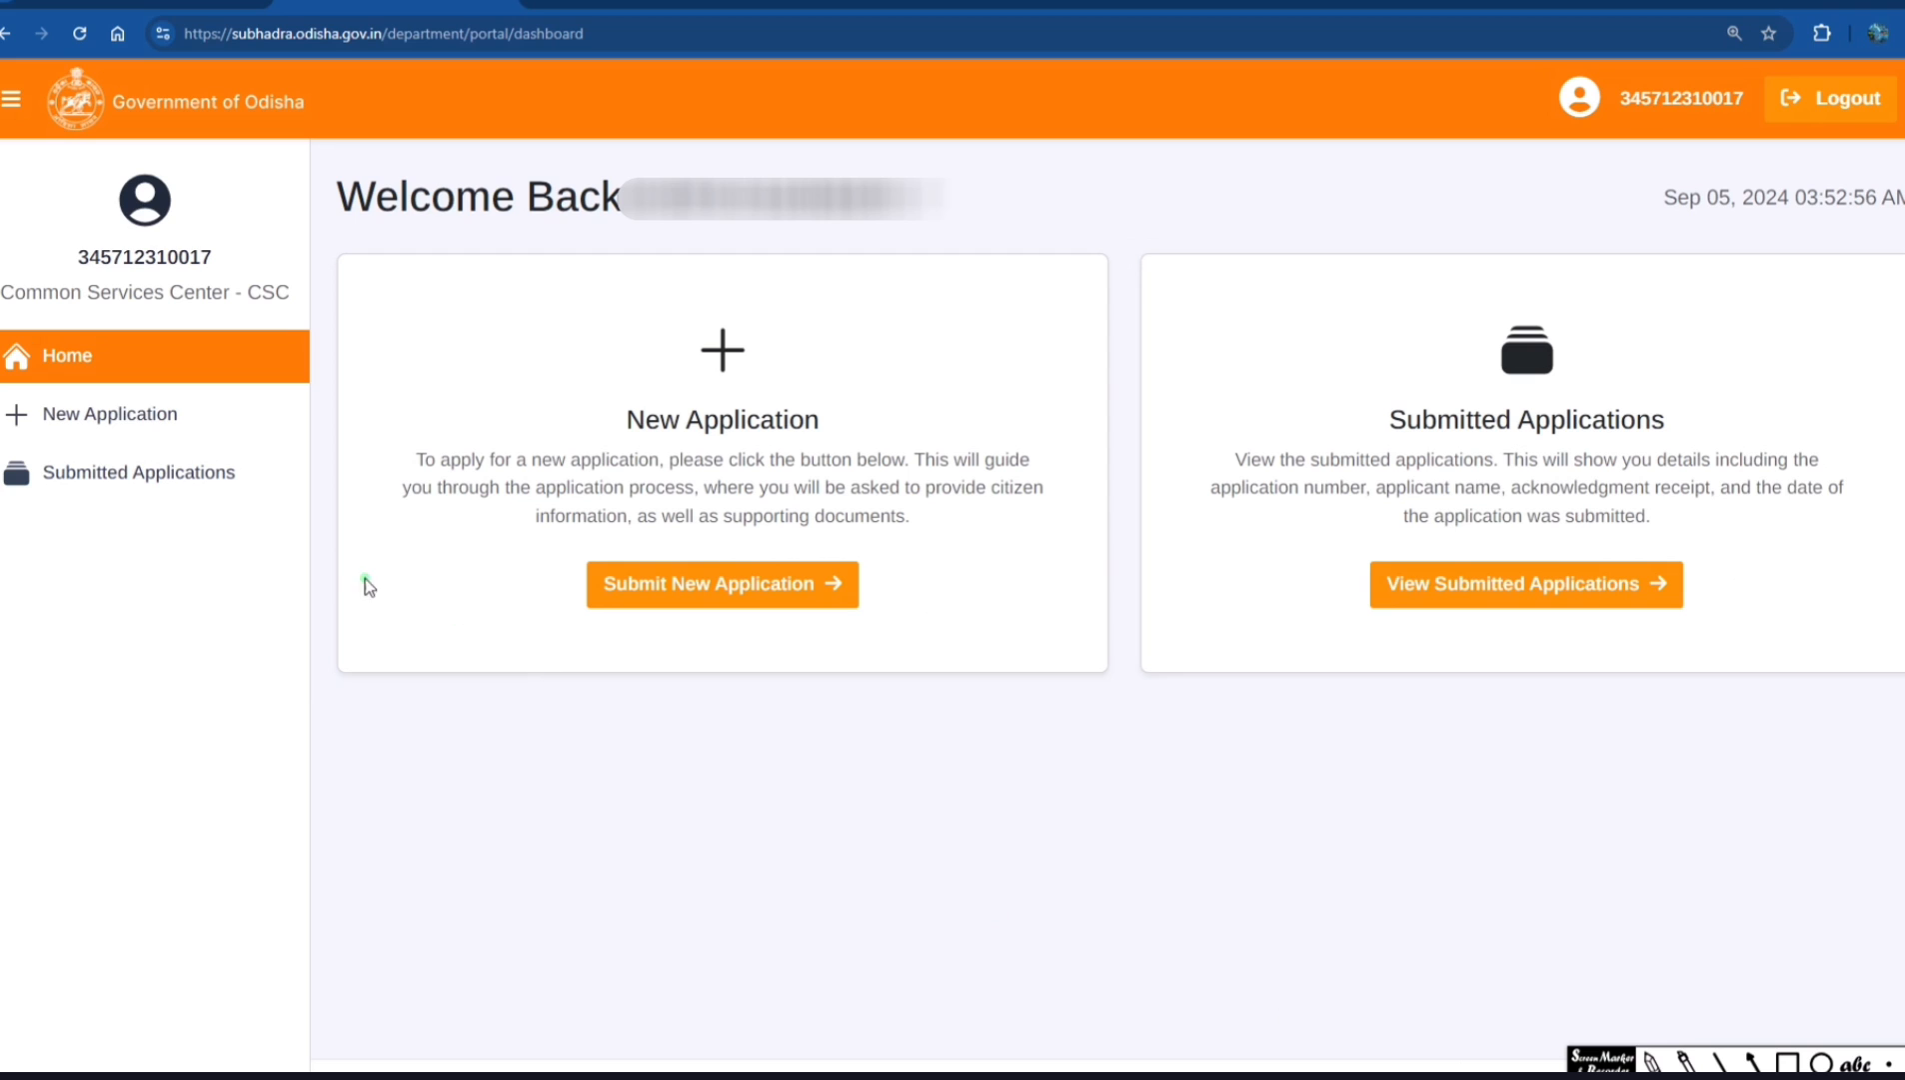
Step: Start a new e-KYC application, submit the applicant's Aadhaar number and accept the consent statement
click(759, 594)
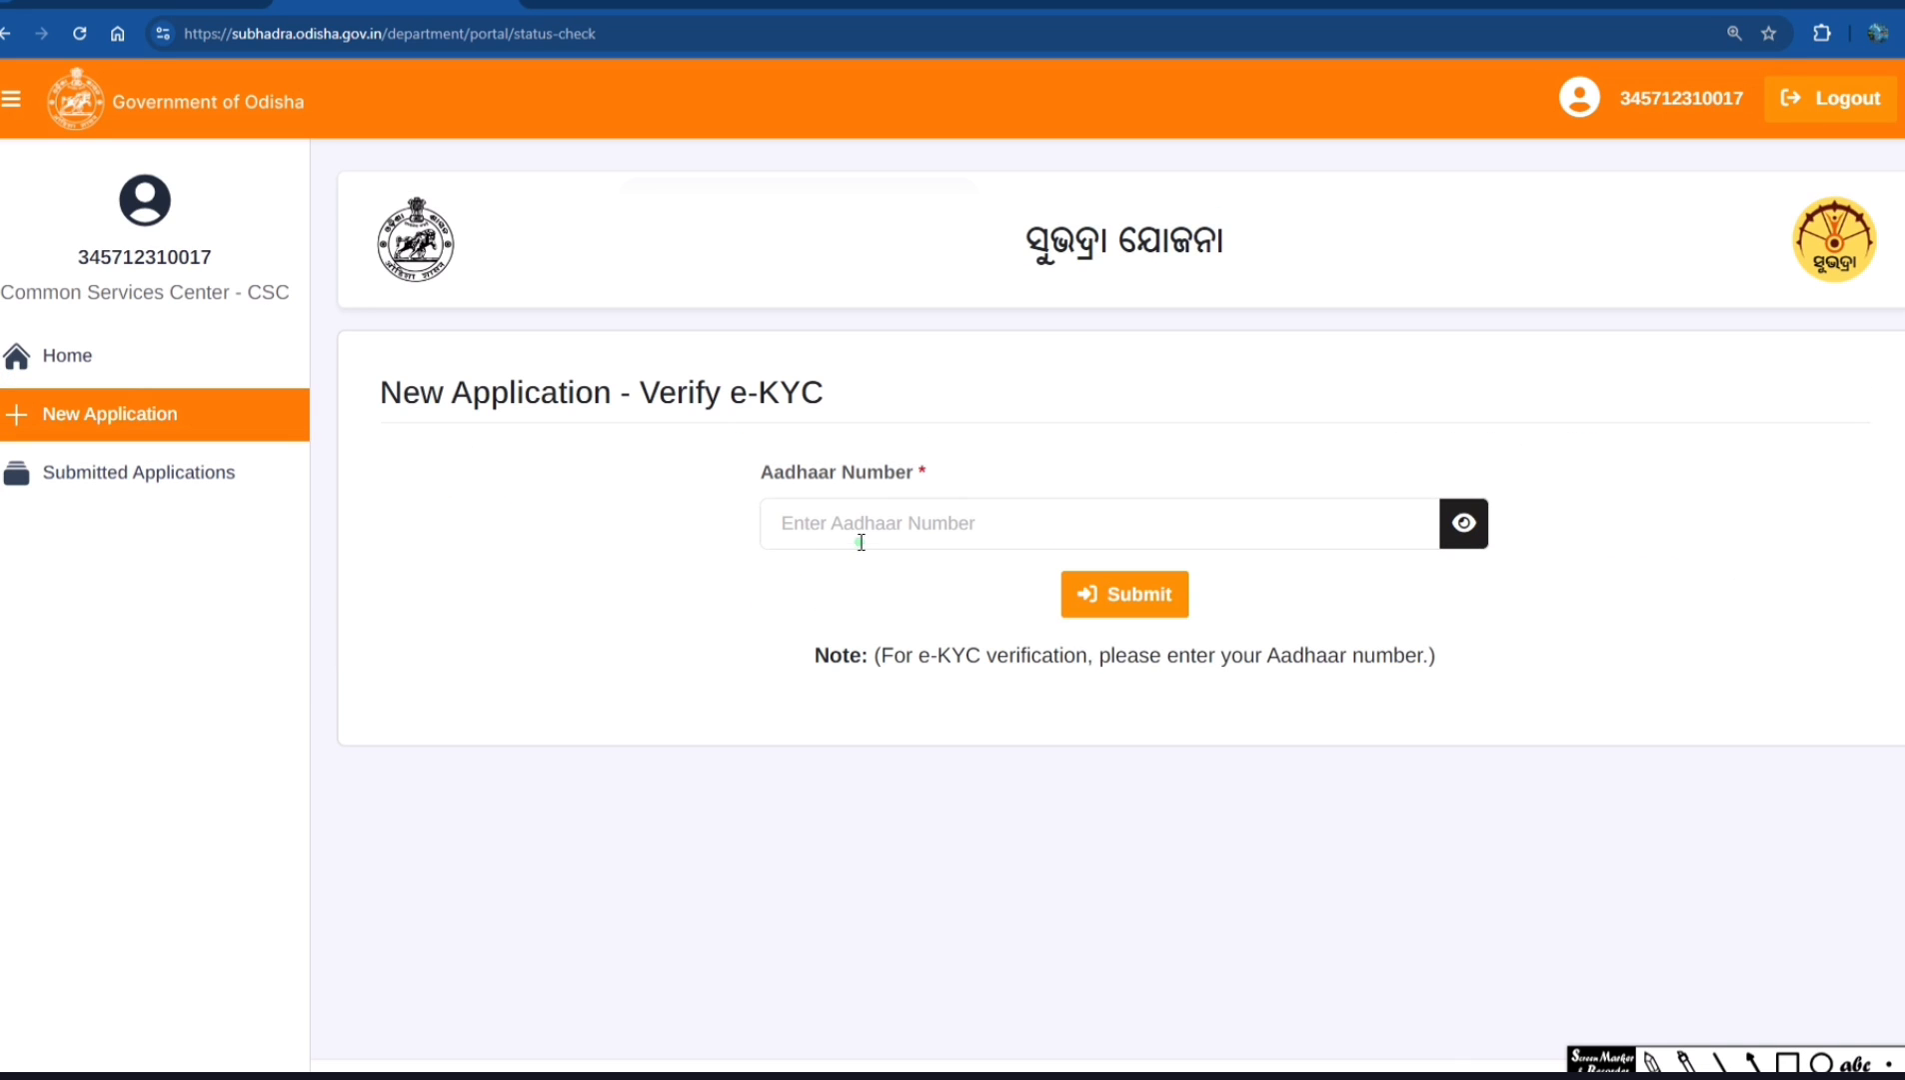
click(872, 524)
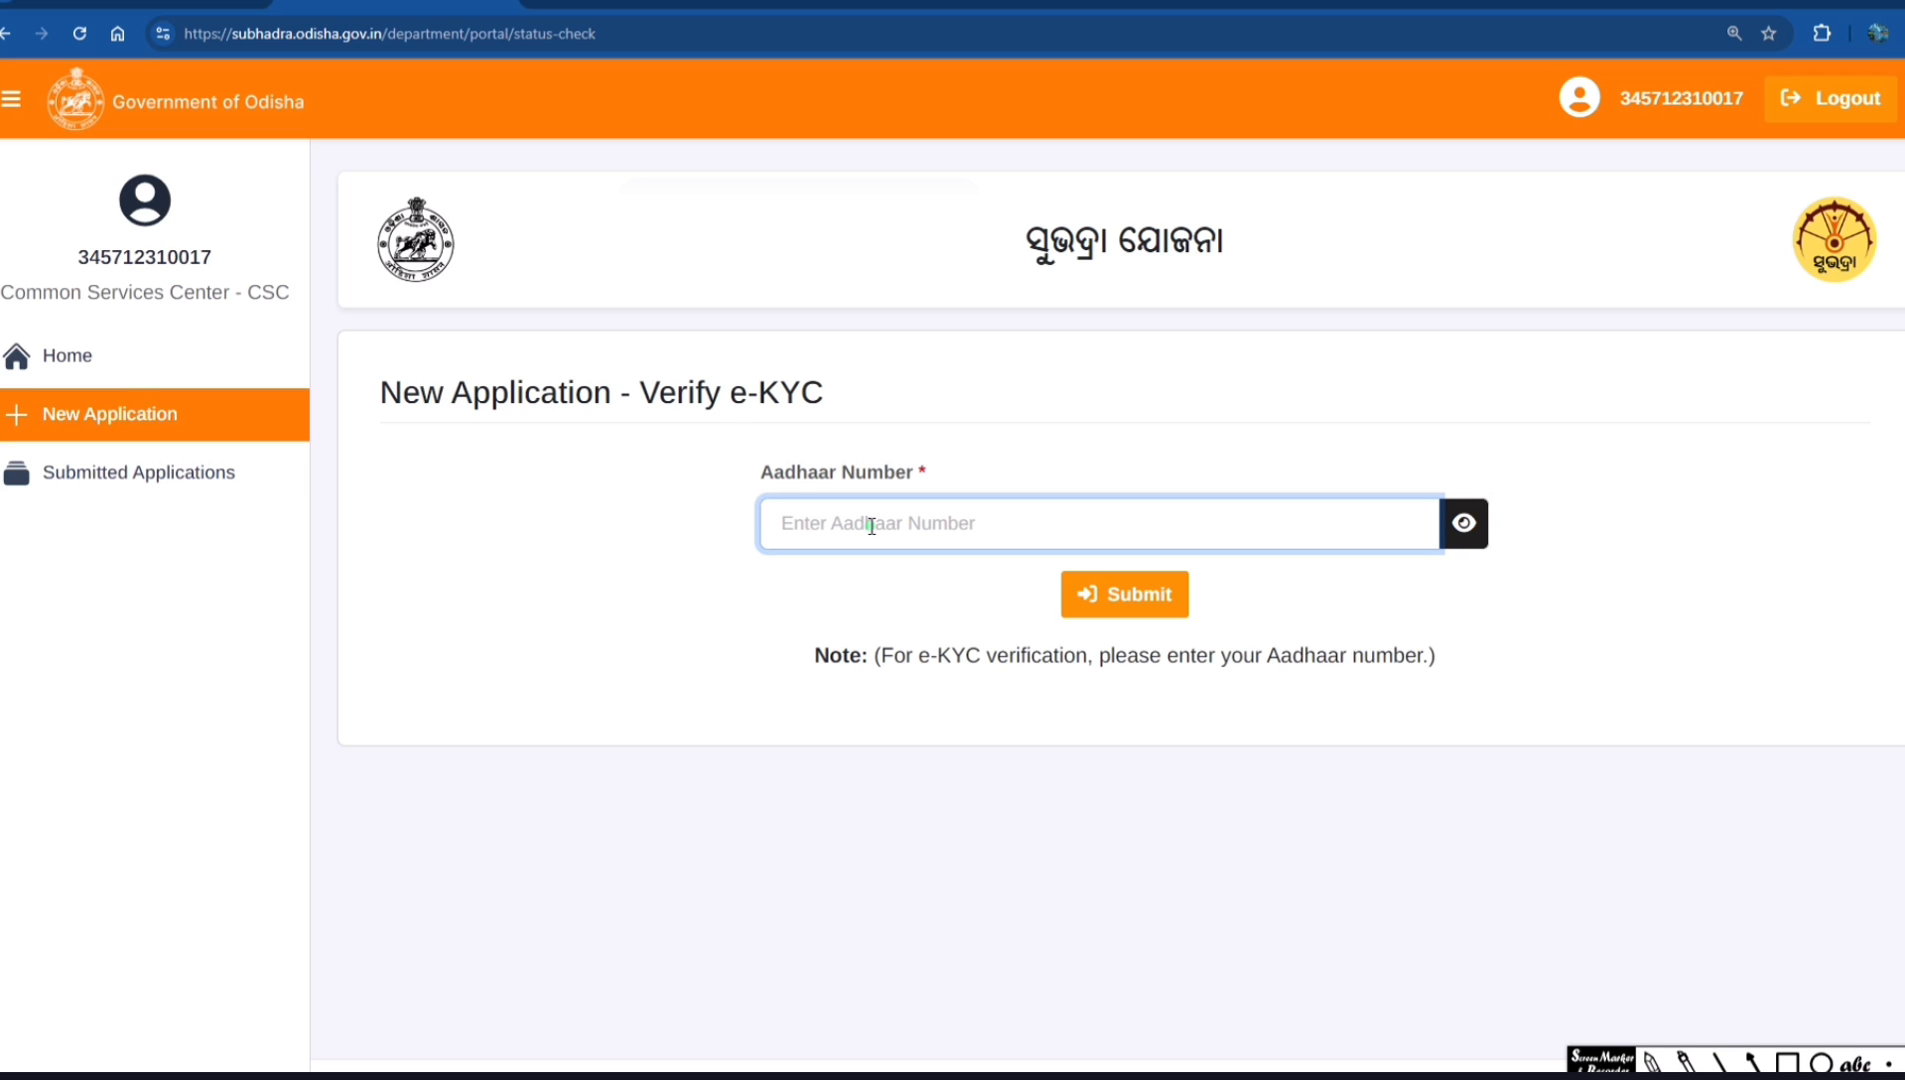
text(•)
click(1128, 610)
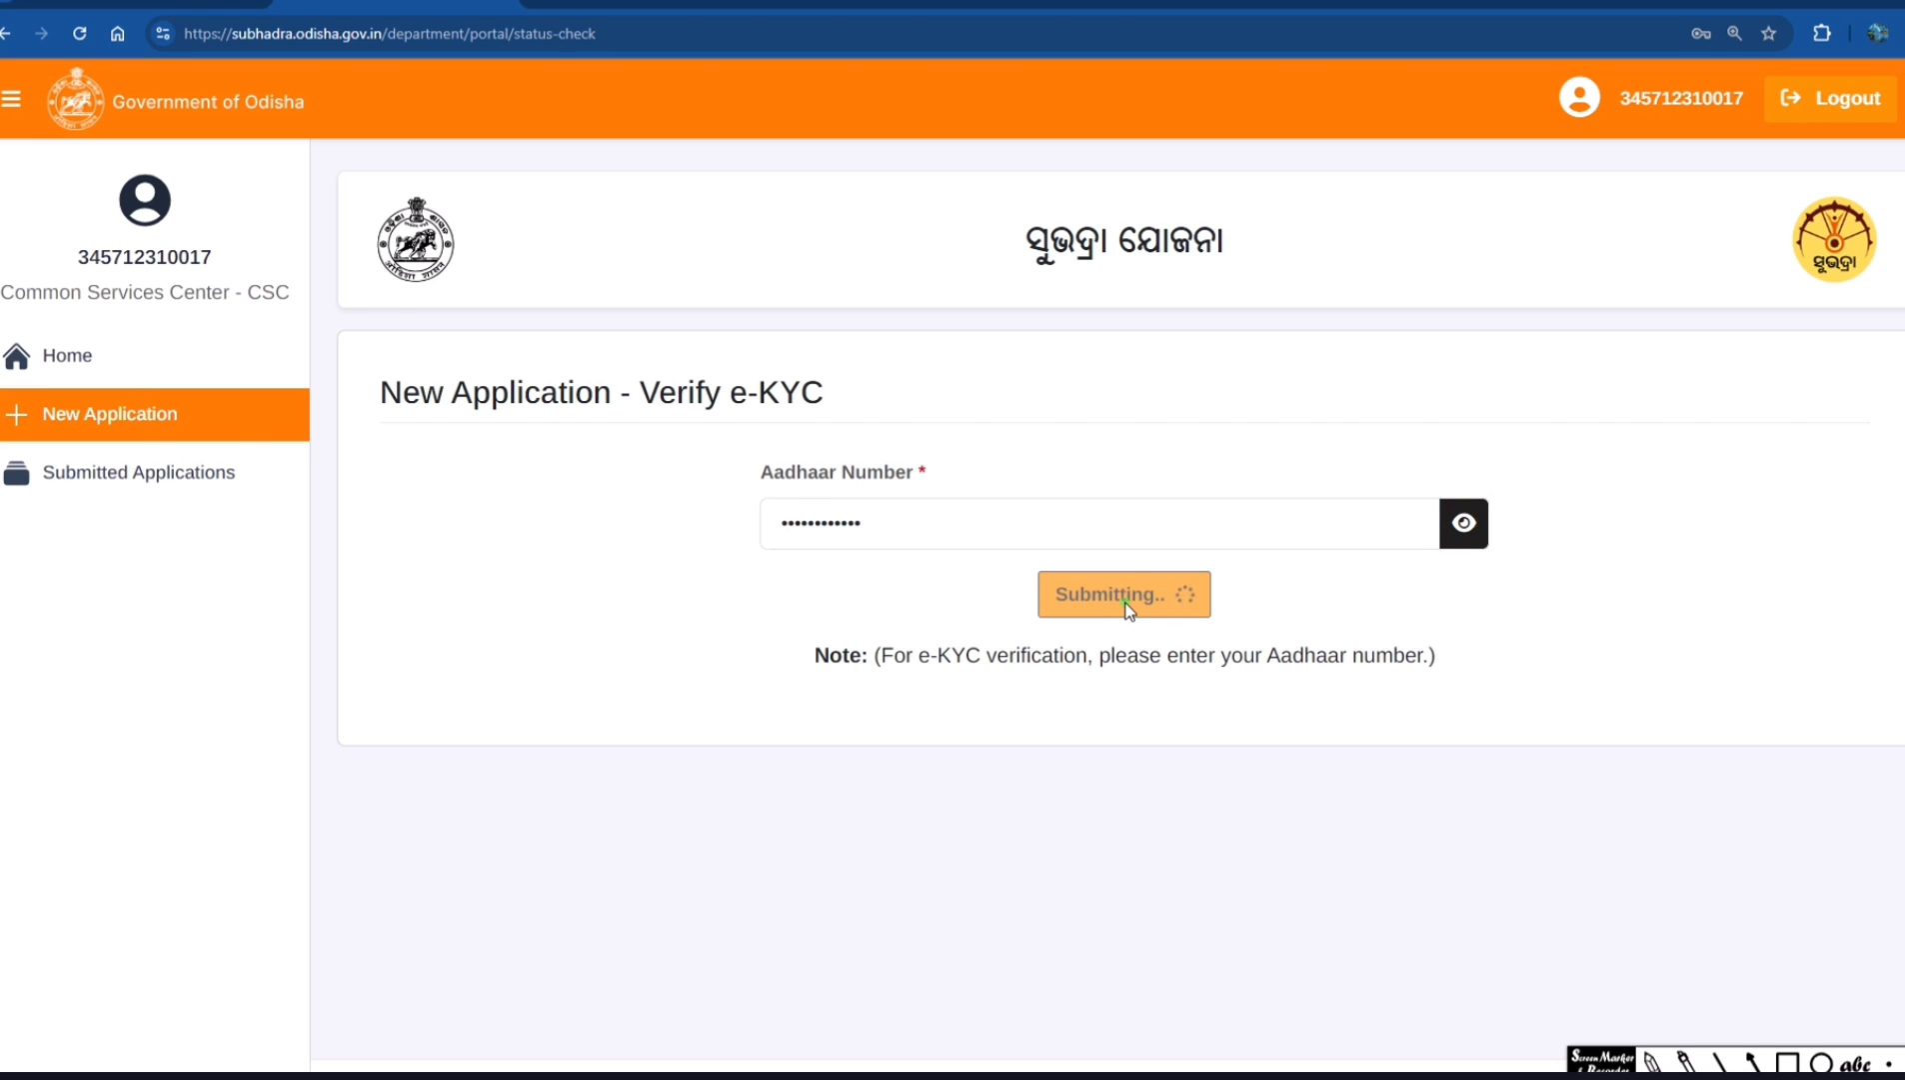
click(420, 777)
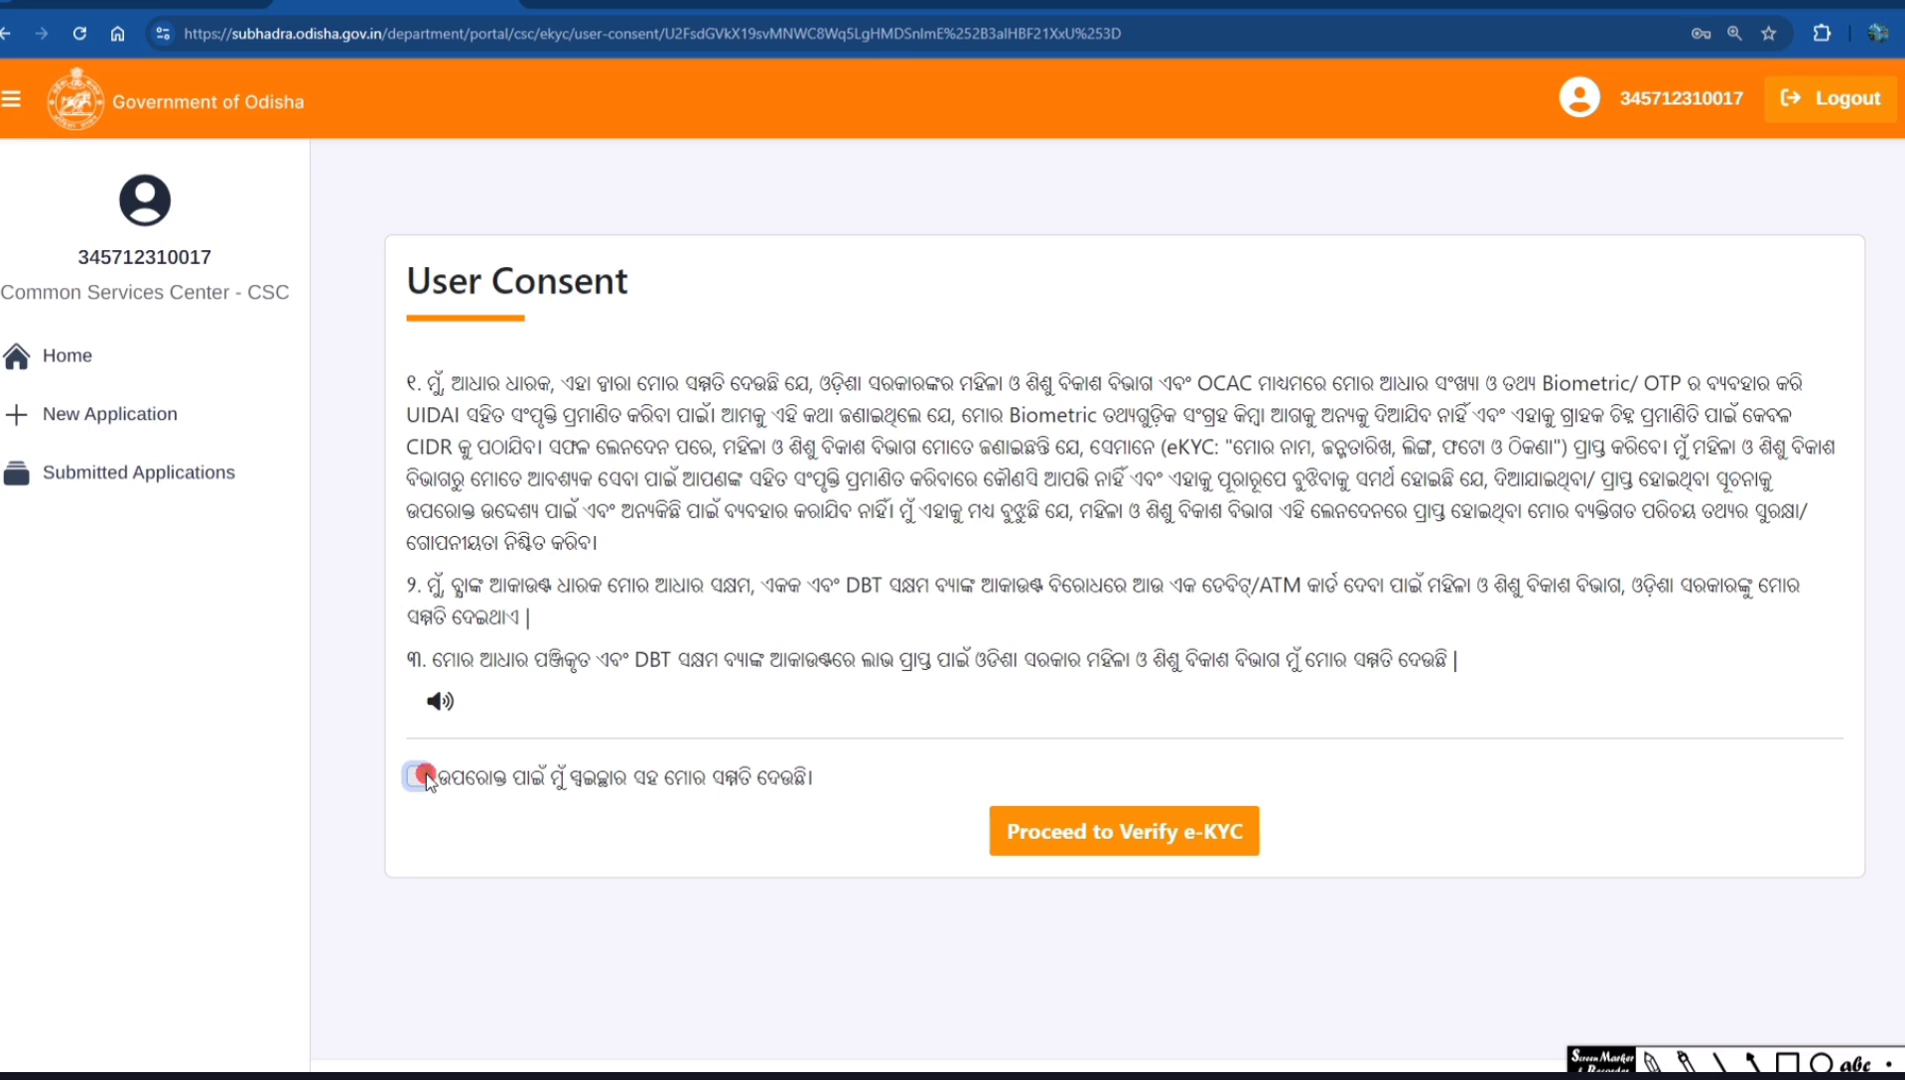
click(1075, 834)
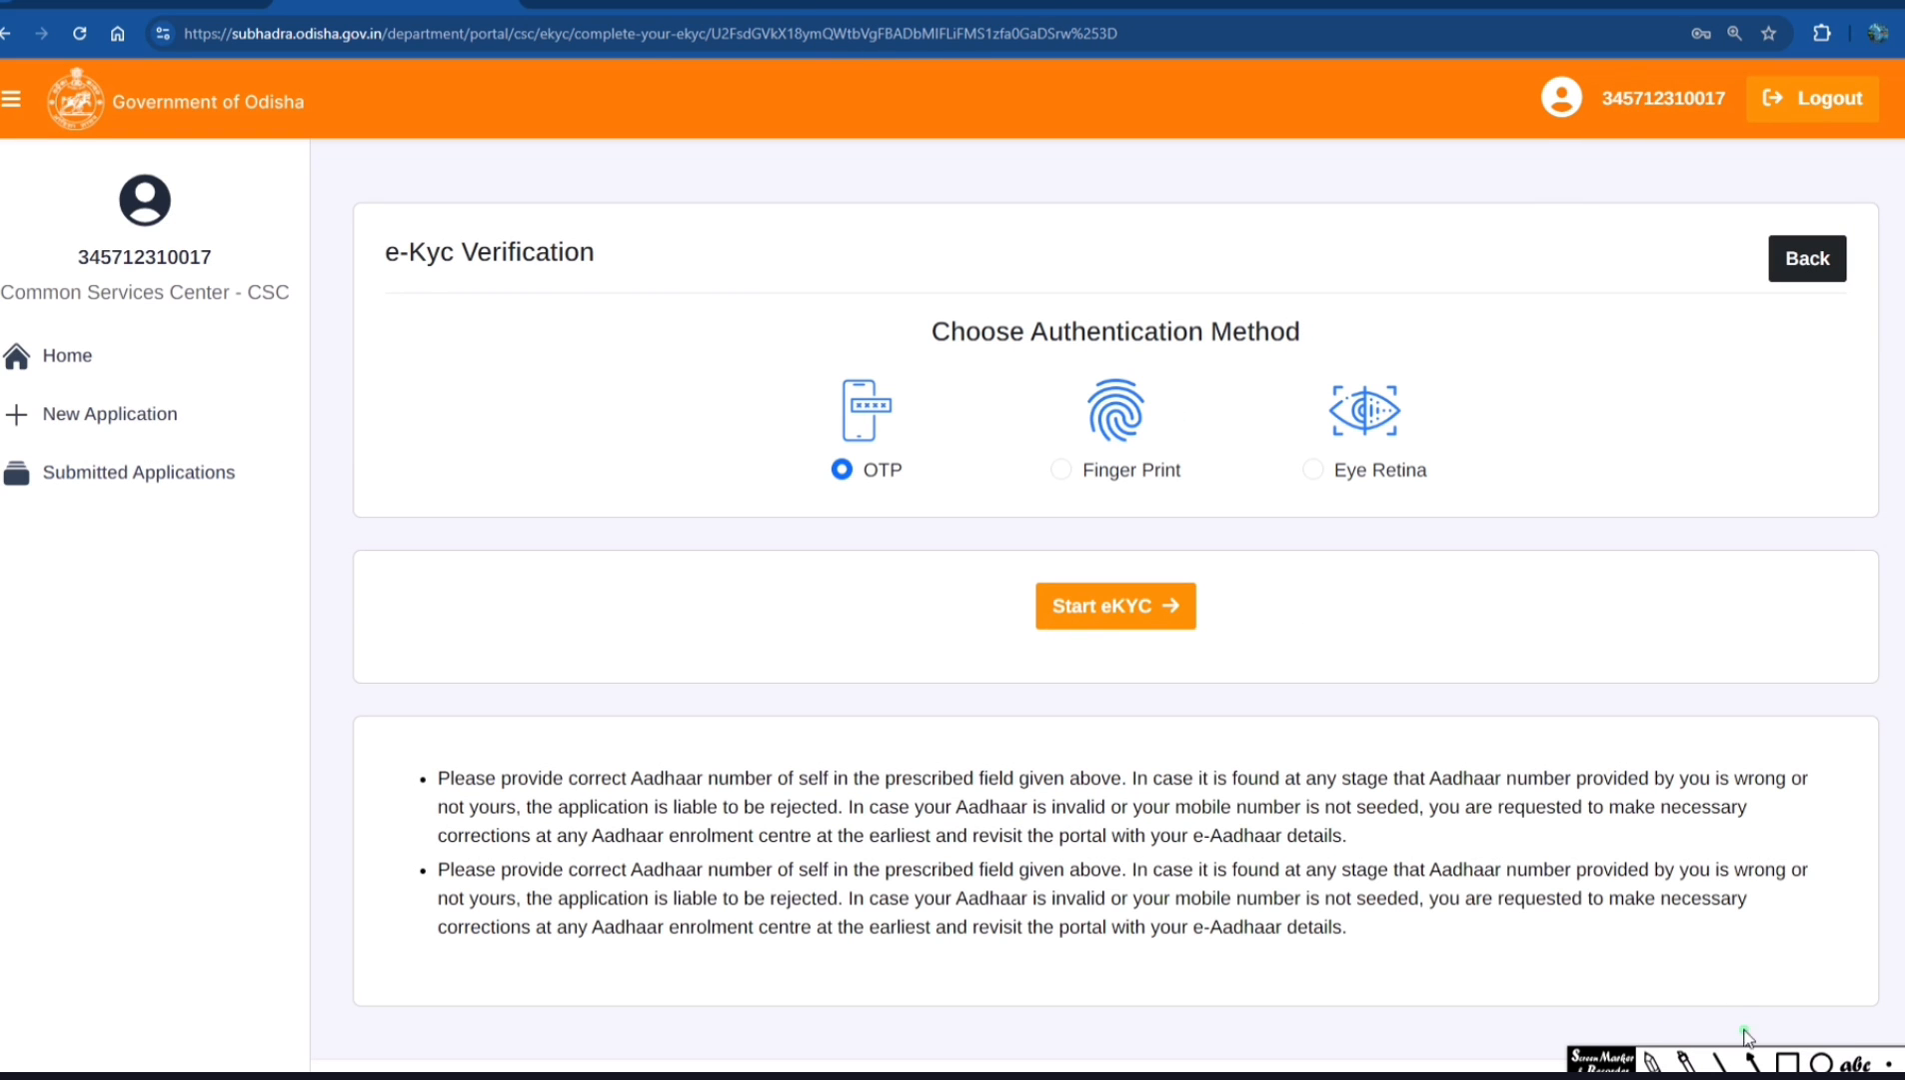
Step: Highlight the e-KYC authentication options on screen, marking OTP as the chosen method
click(1753, 1062)
click(1789, 1061)
mouse_move(757, 337)
mouse_down()
mouse_move(929, 545)
mouse_move(965, 542)
mouse_up()
mouse_move(1004, 347)
mouse_down()
mouse_move(1176, 533)
mouse_move(1217, 540)
mouse_up()
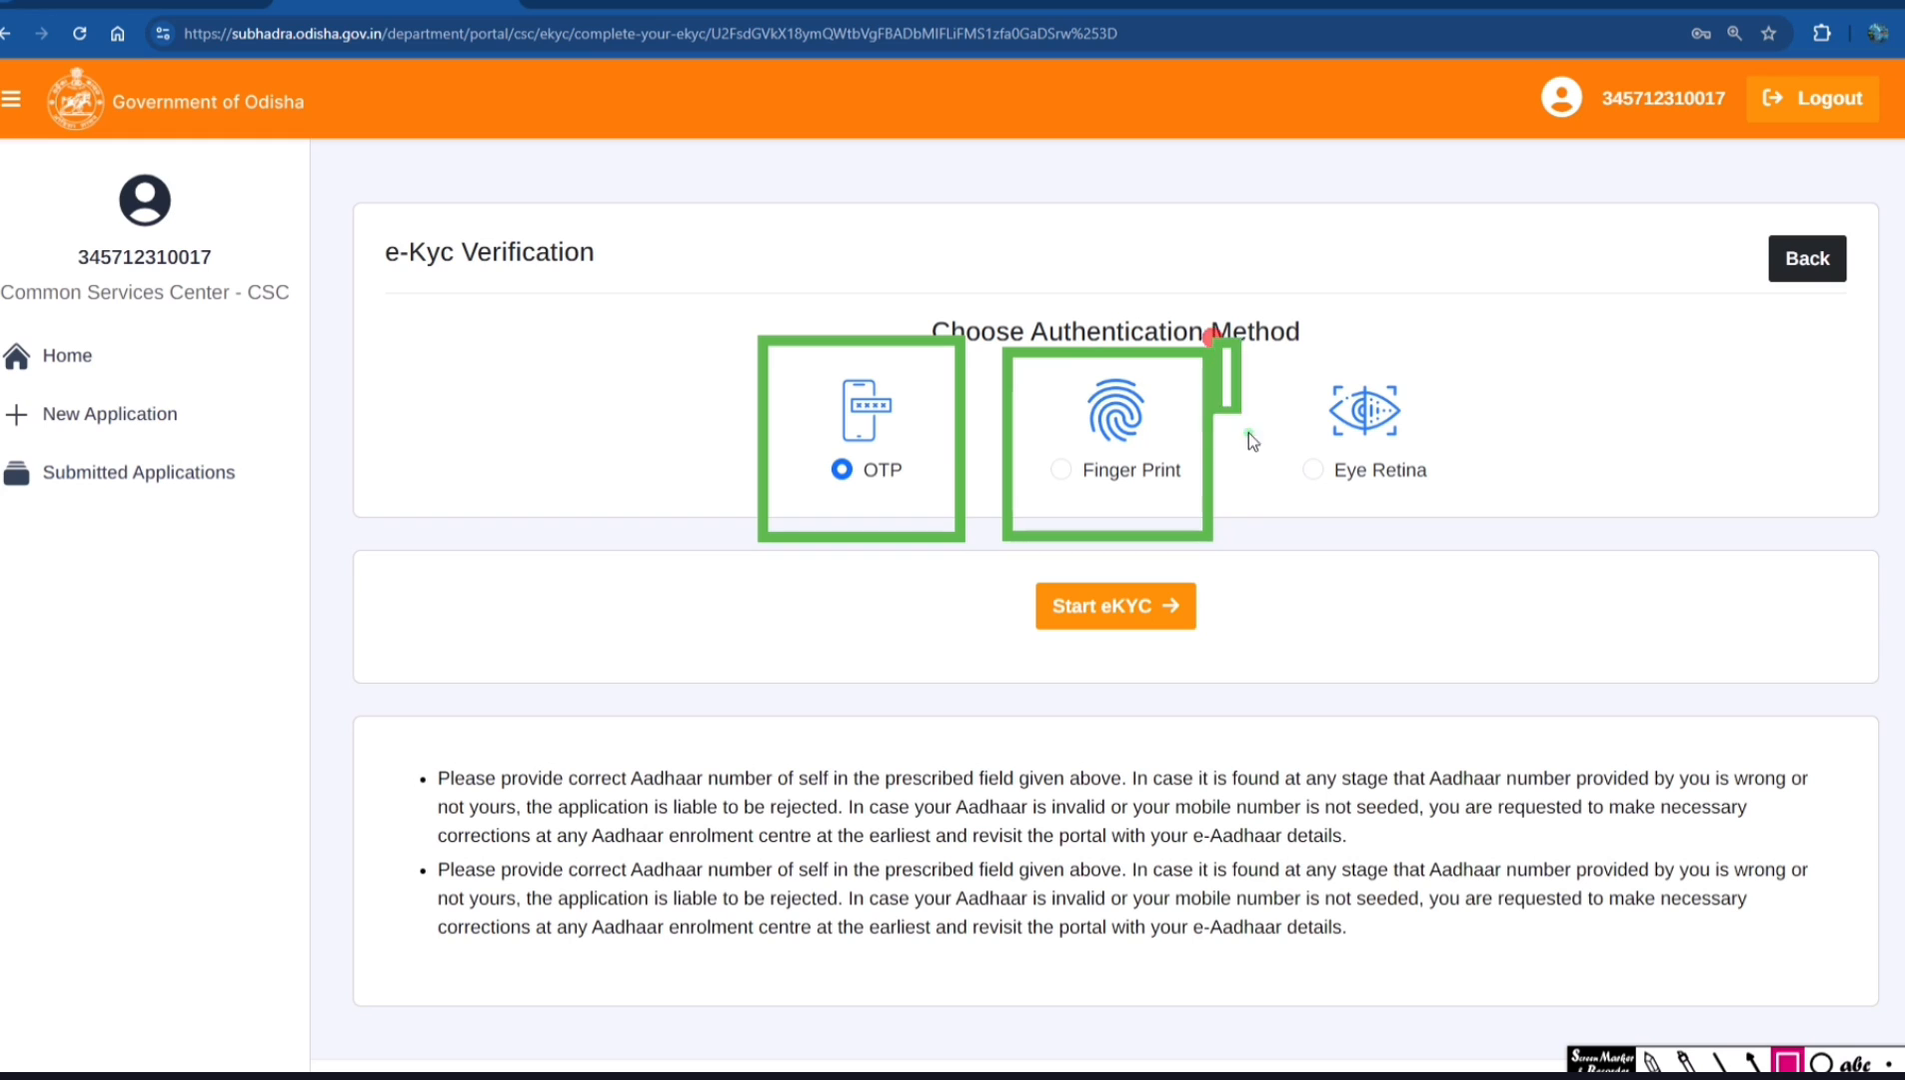
mouse_move(1215, 341)
mouse_down()
mouse_move(1424, 529)
mouse_move(1470, 538)
mouse_up()
mouse_move(983, 571)
mouse_down()
mouse_move(1196, 657)
mouse_move(1296, 650)
mouse_up()
click(1652, 1061)
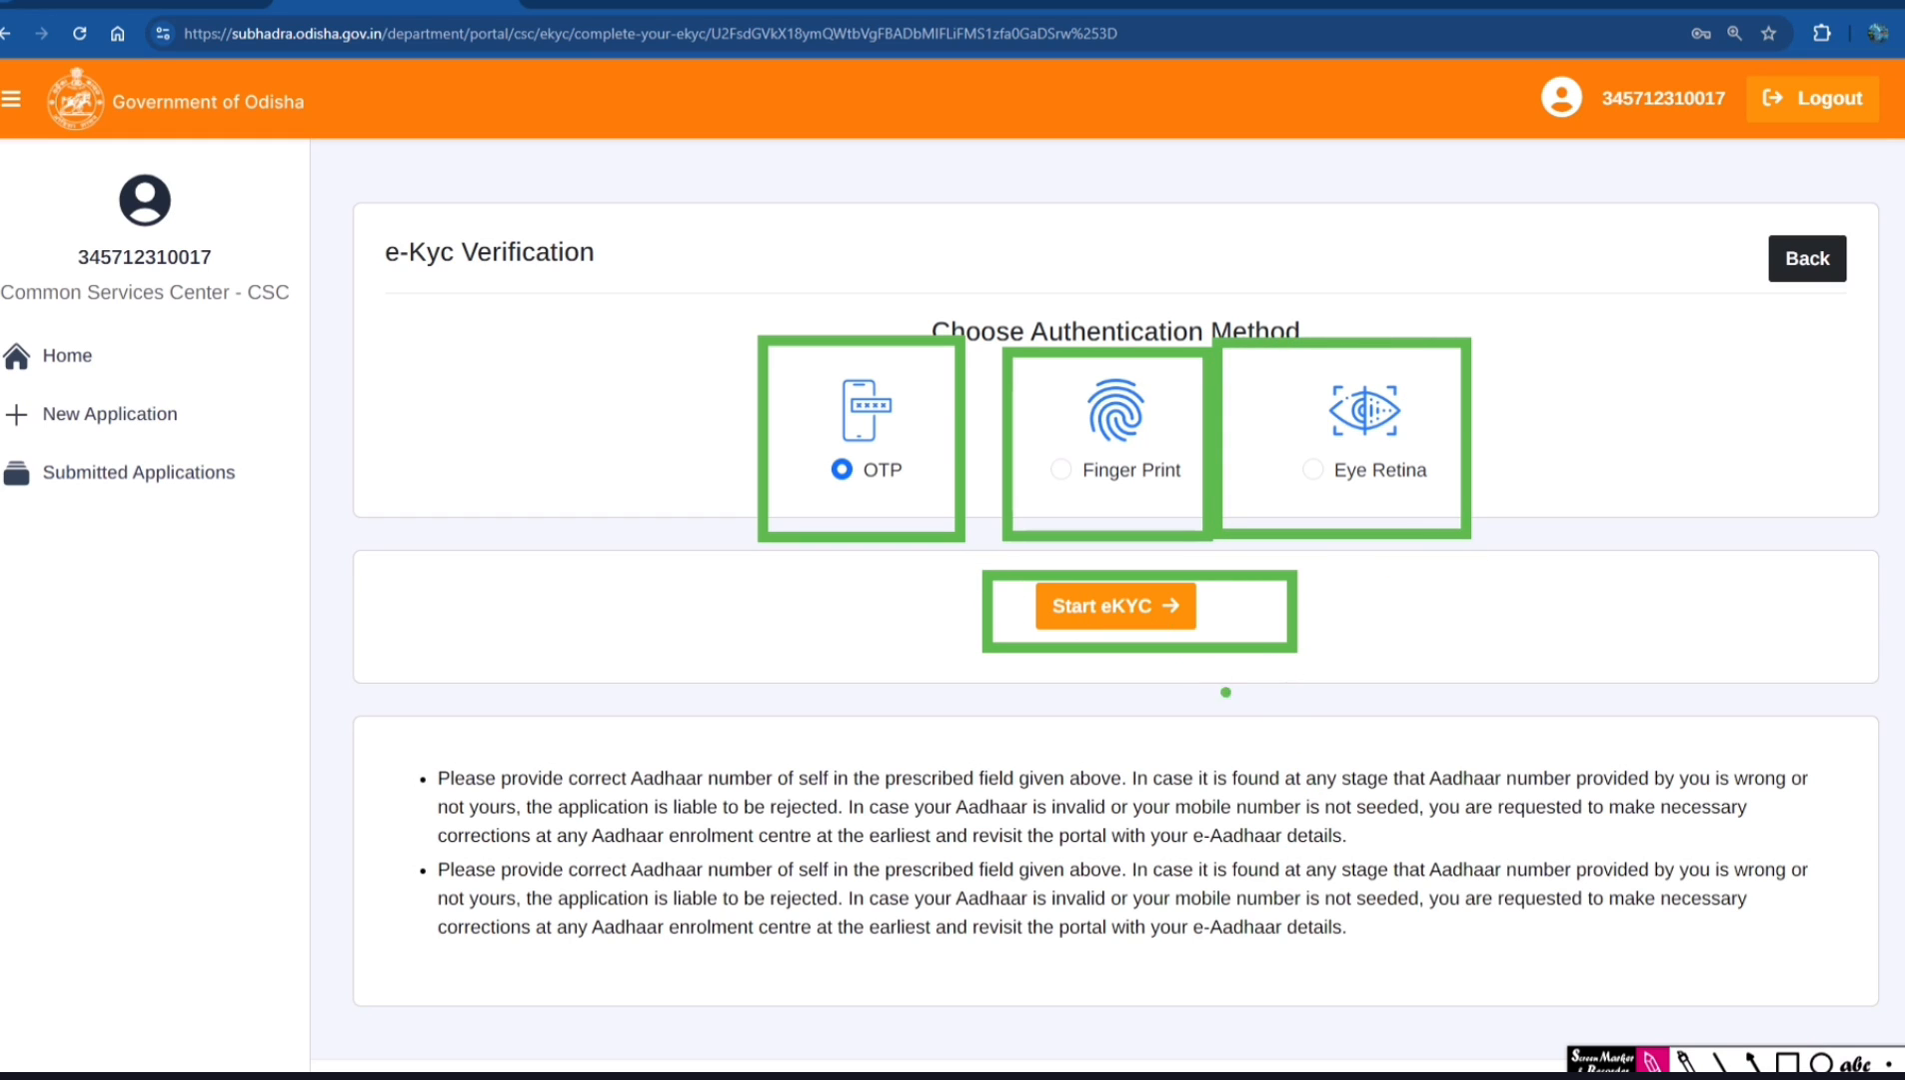
drag(1215, 597, 1367, 508)
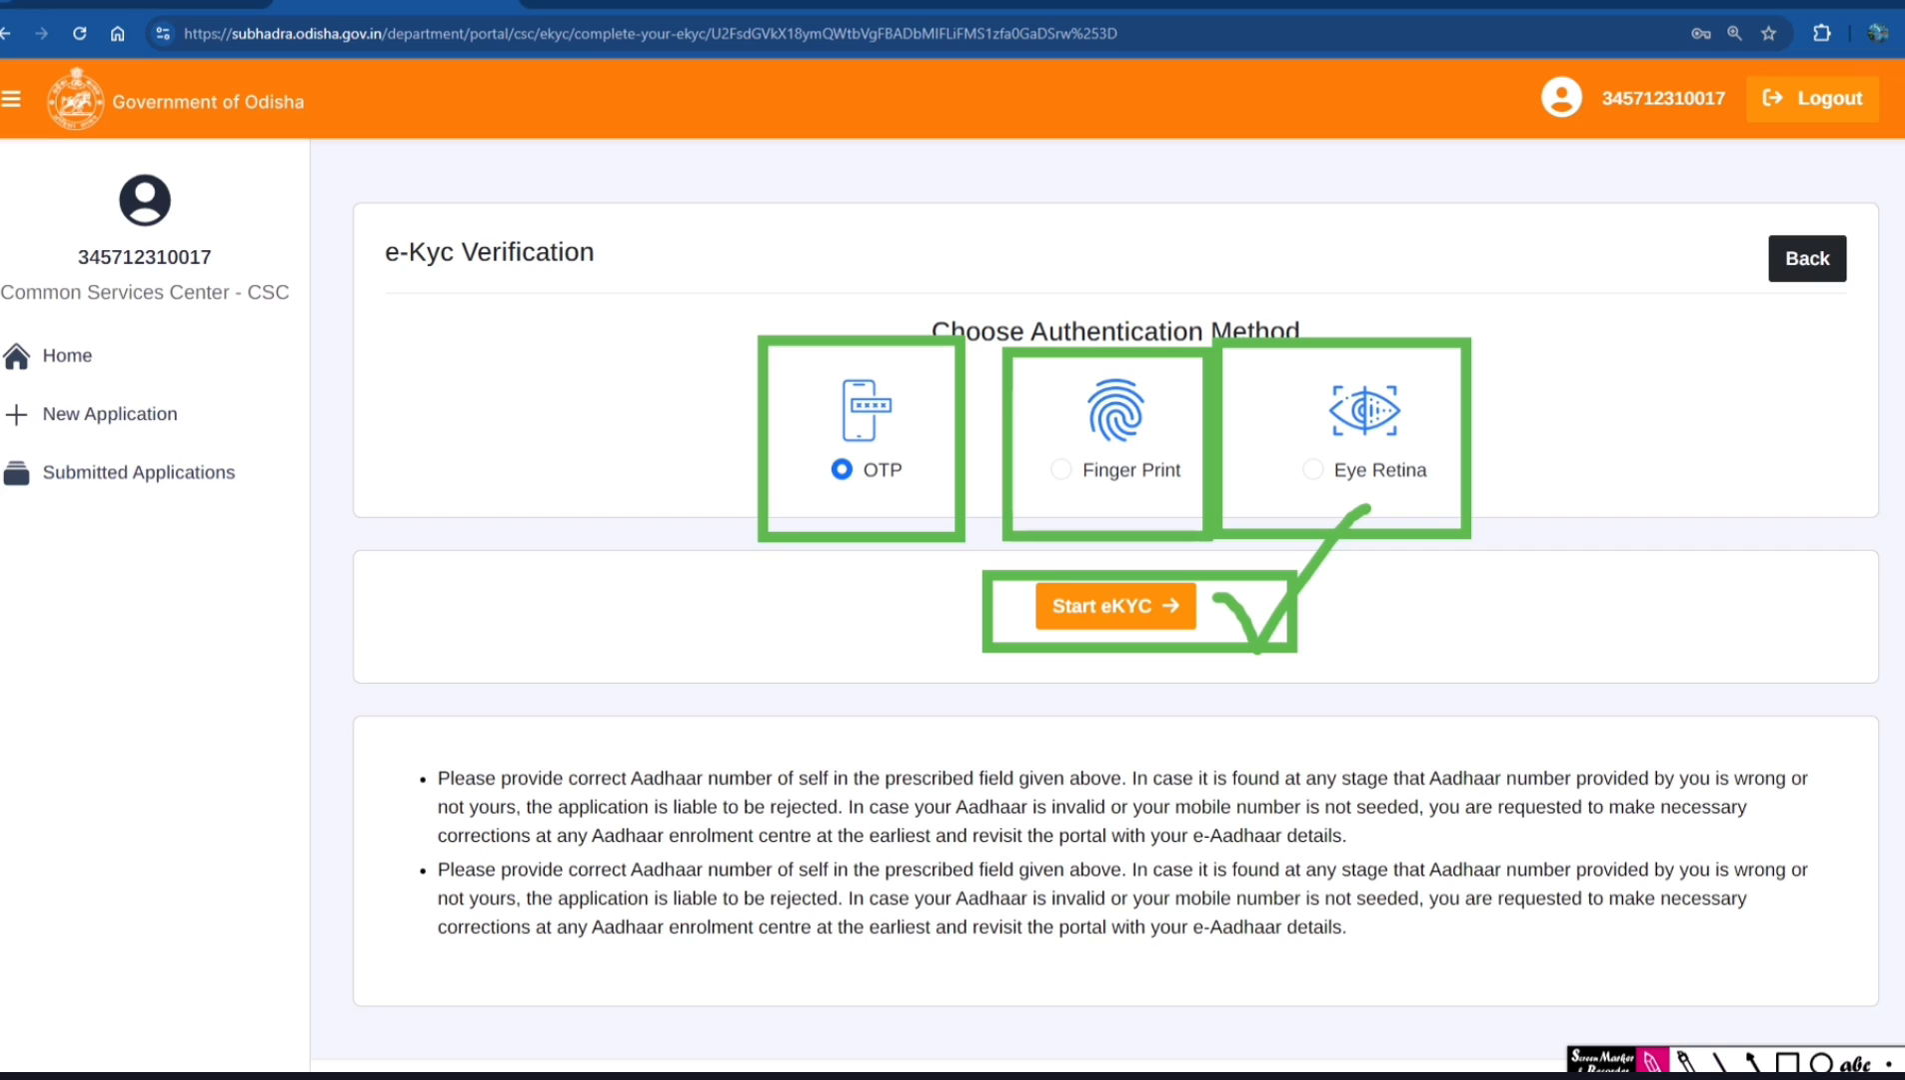
key(Escape)
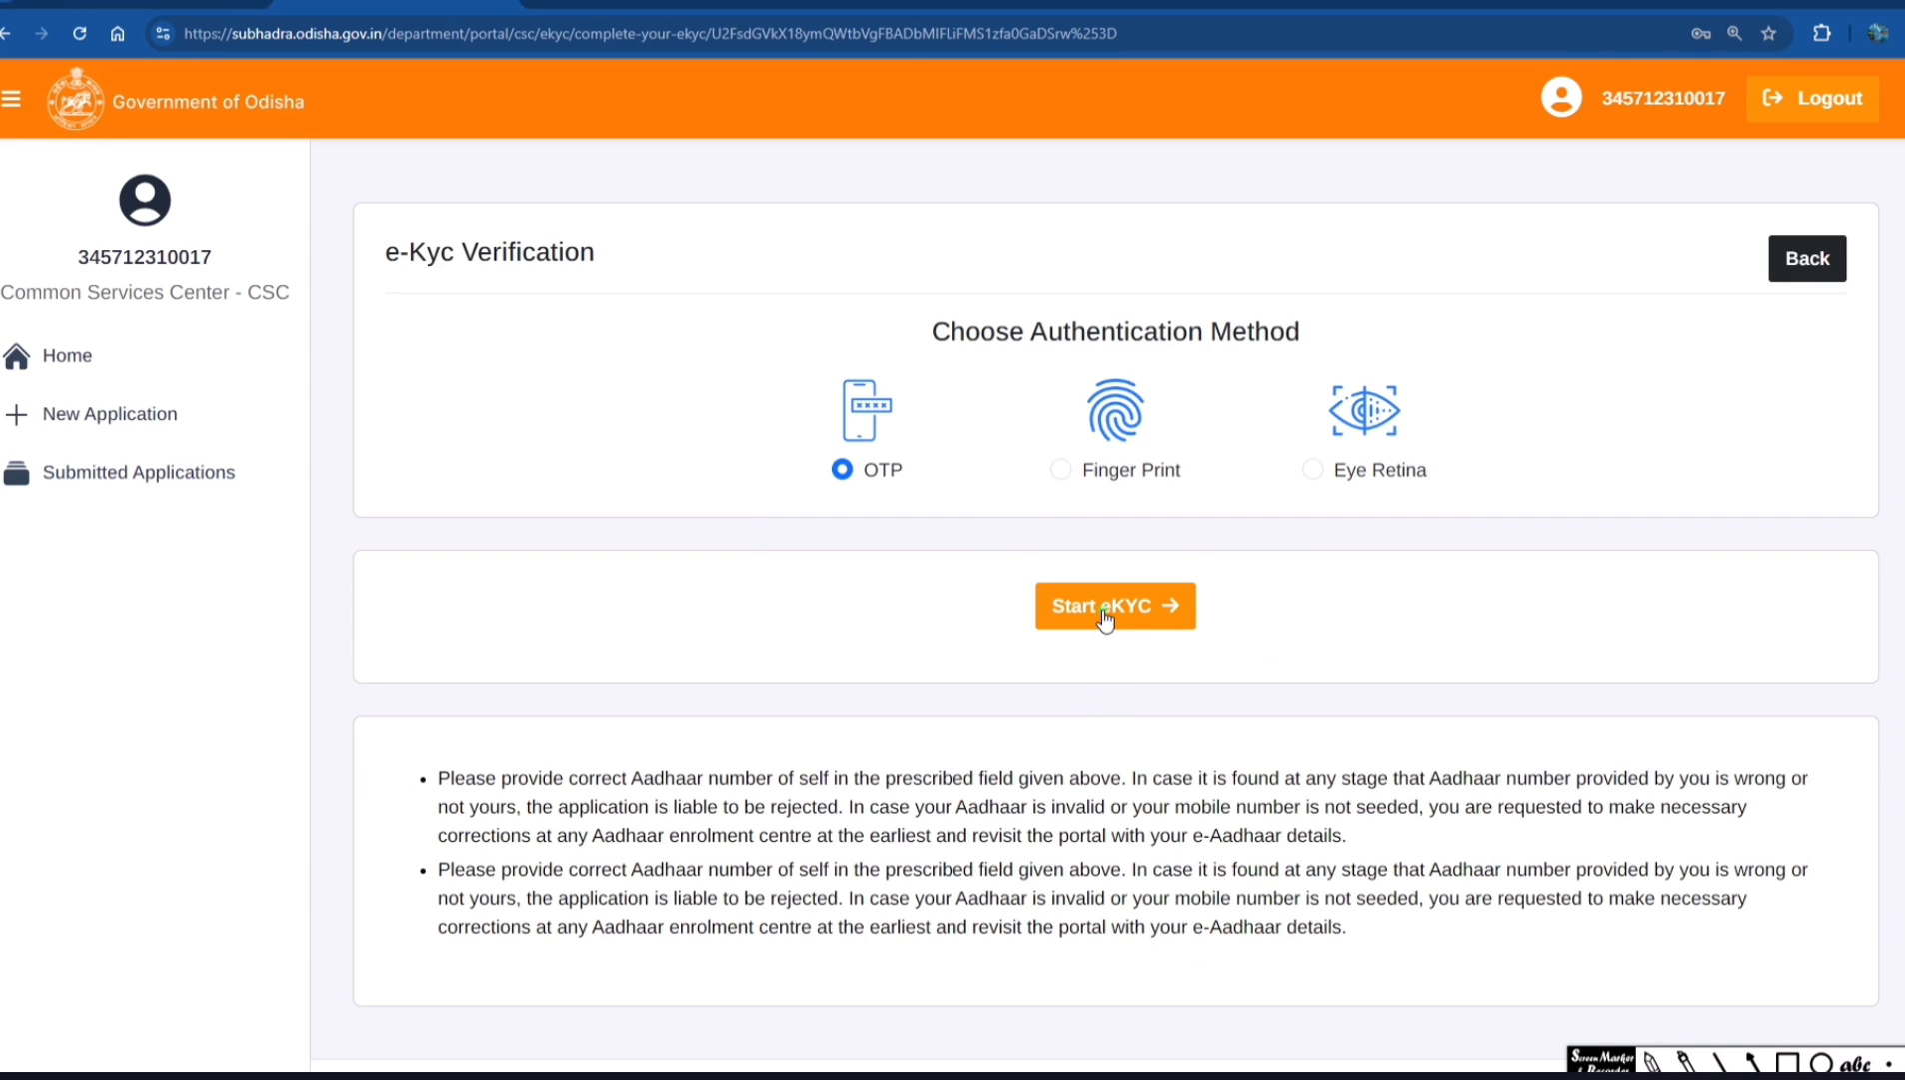
click(1655, 1061)
mouse_move(712, 448)
mouse_down()
mouse_move(778, 552)
mouse_move(1009, 322)
mouse_up()
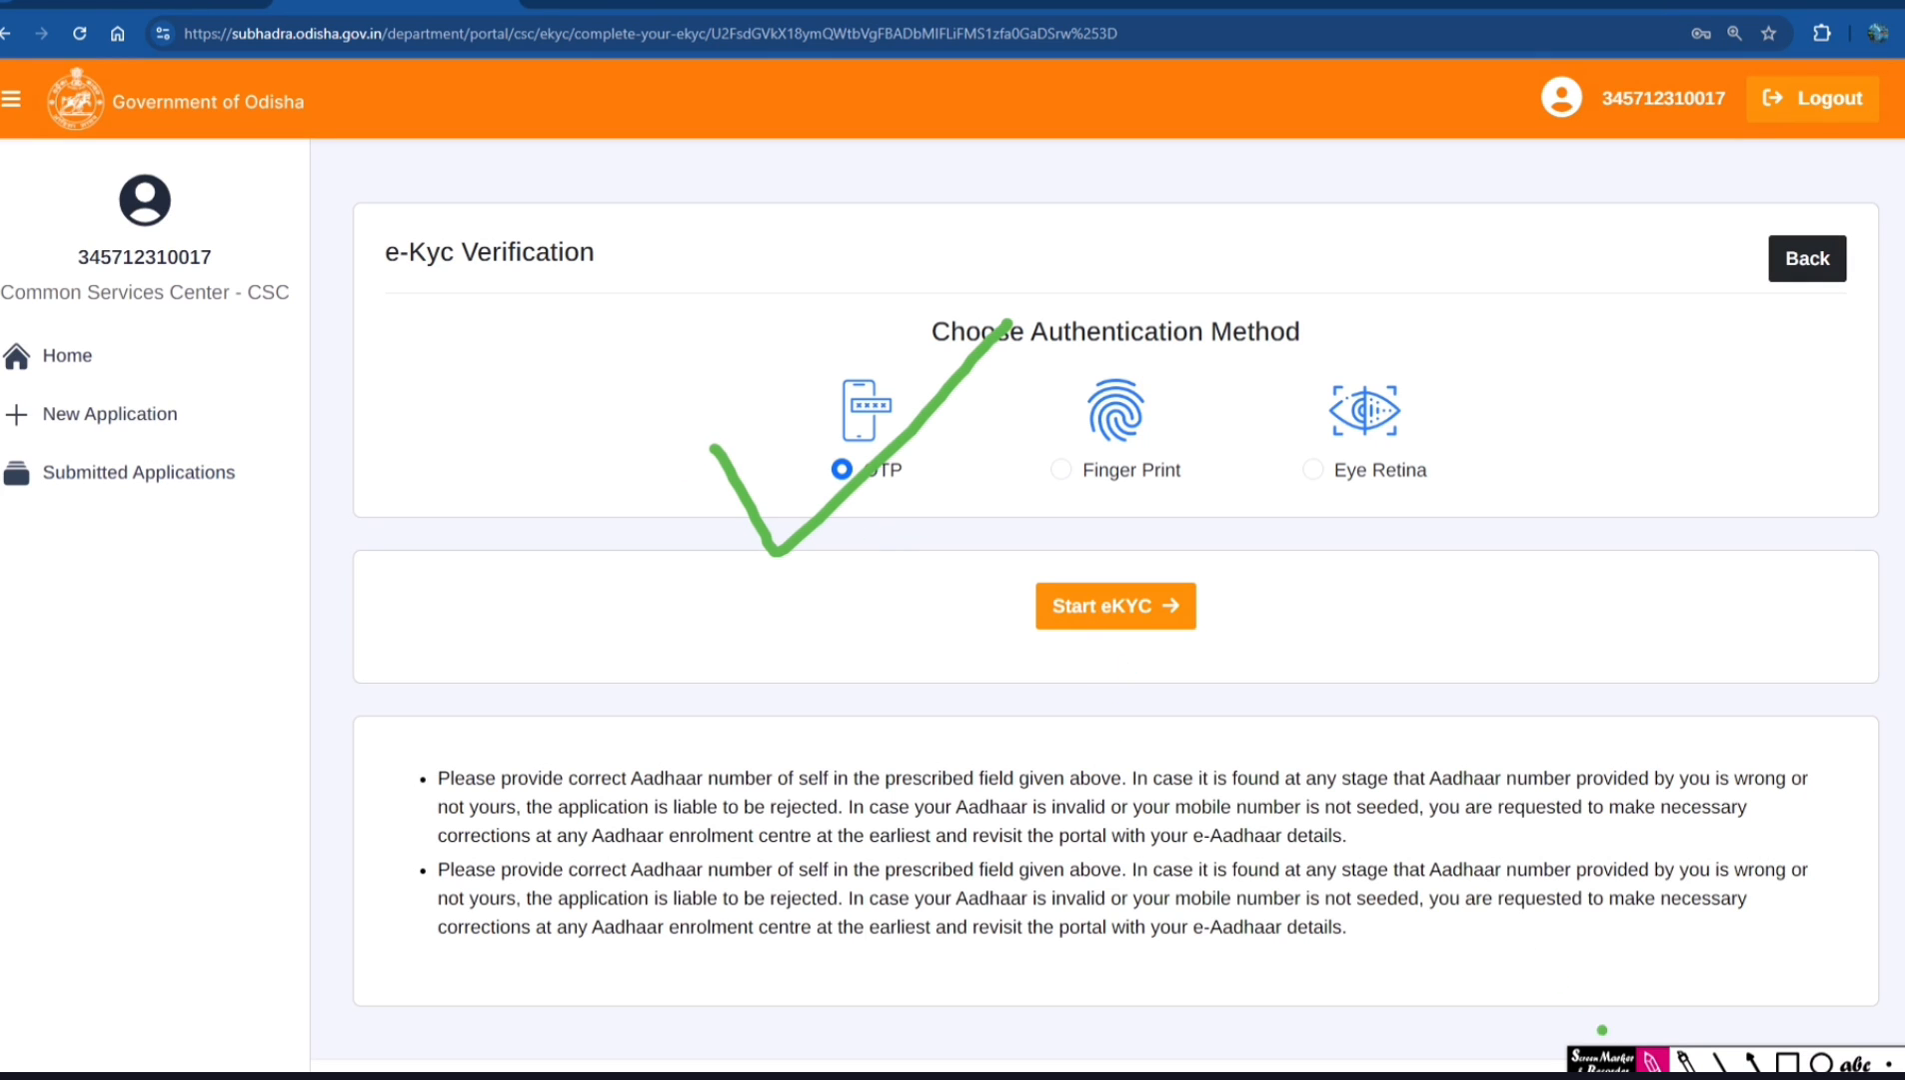
key(Escape)
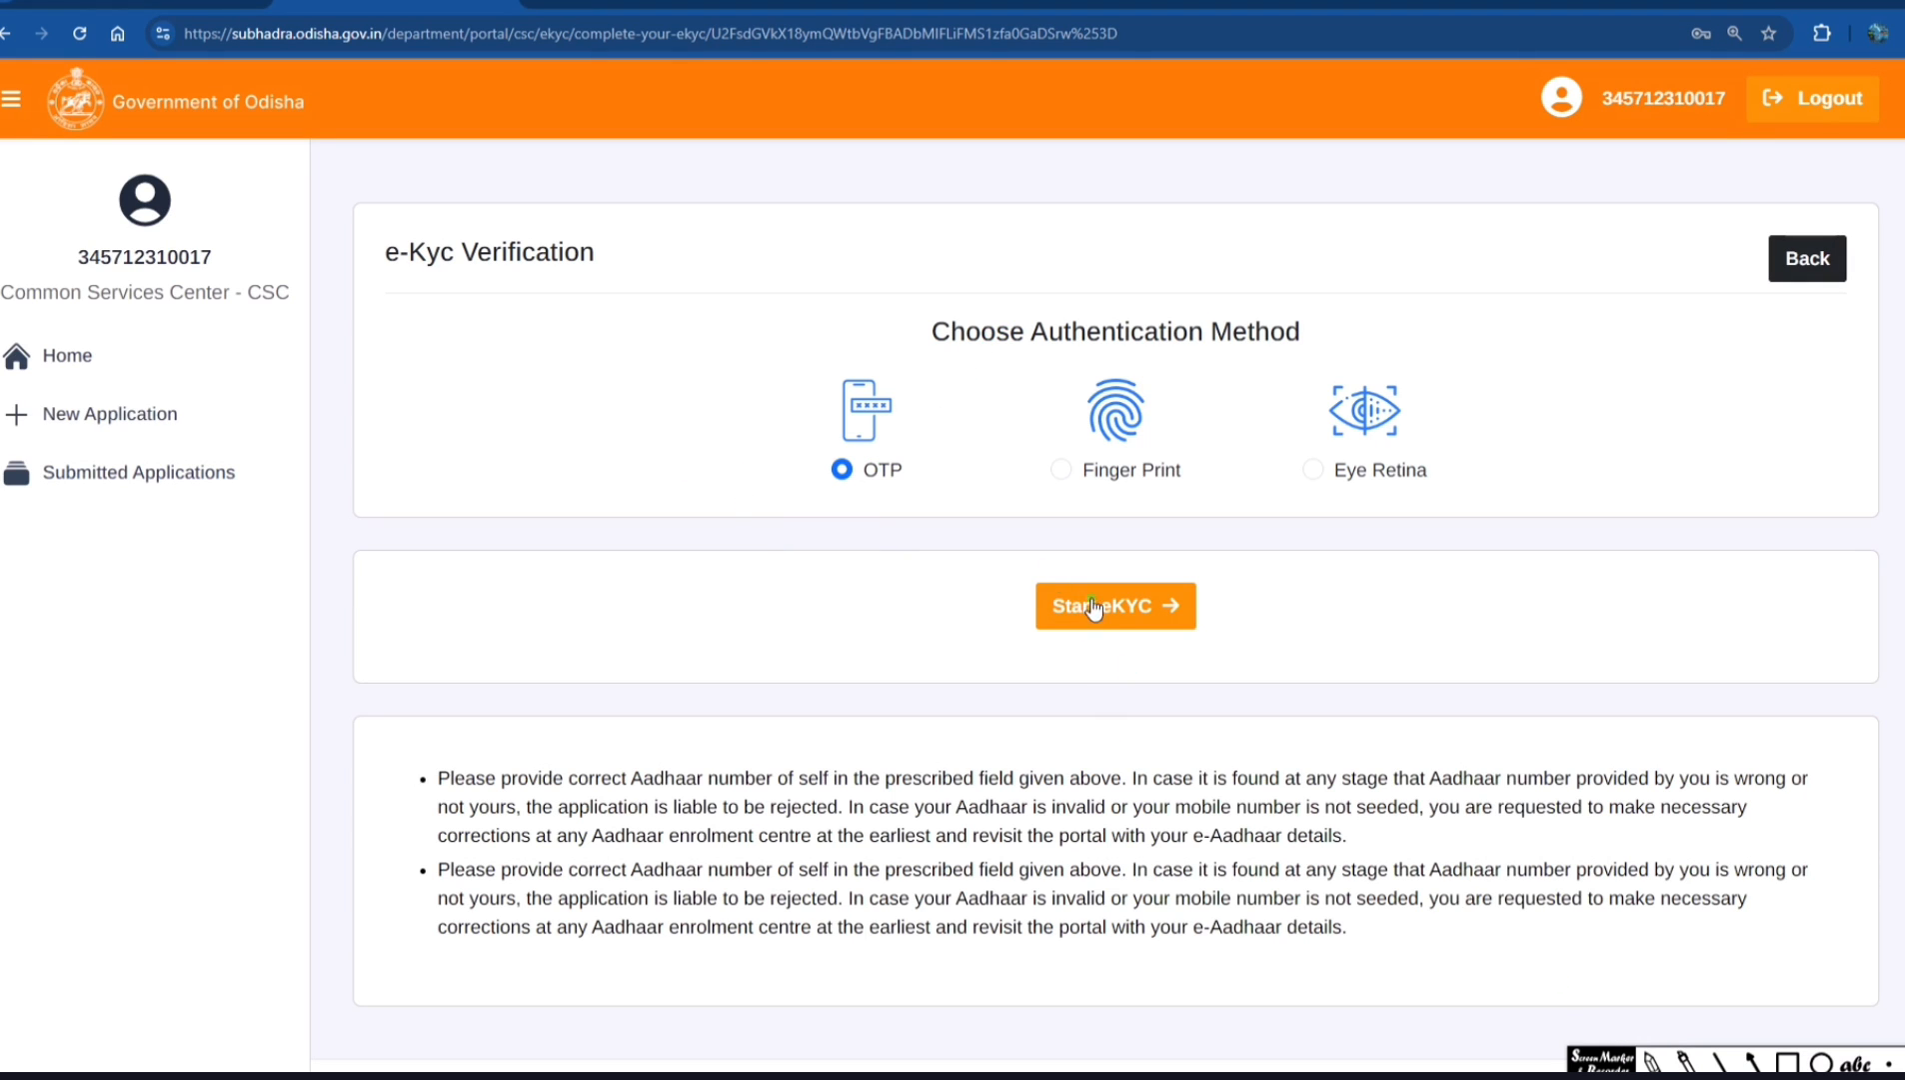
Step: Send the OTP with Start eKYC, enter the received code and verify it
click(1099, 611)
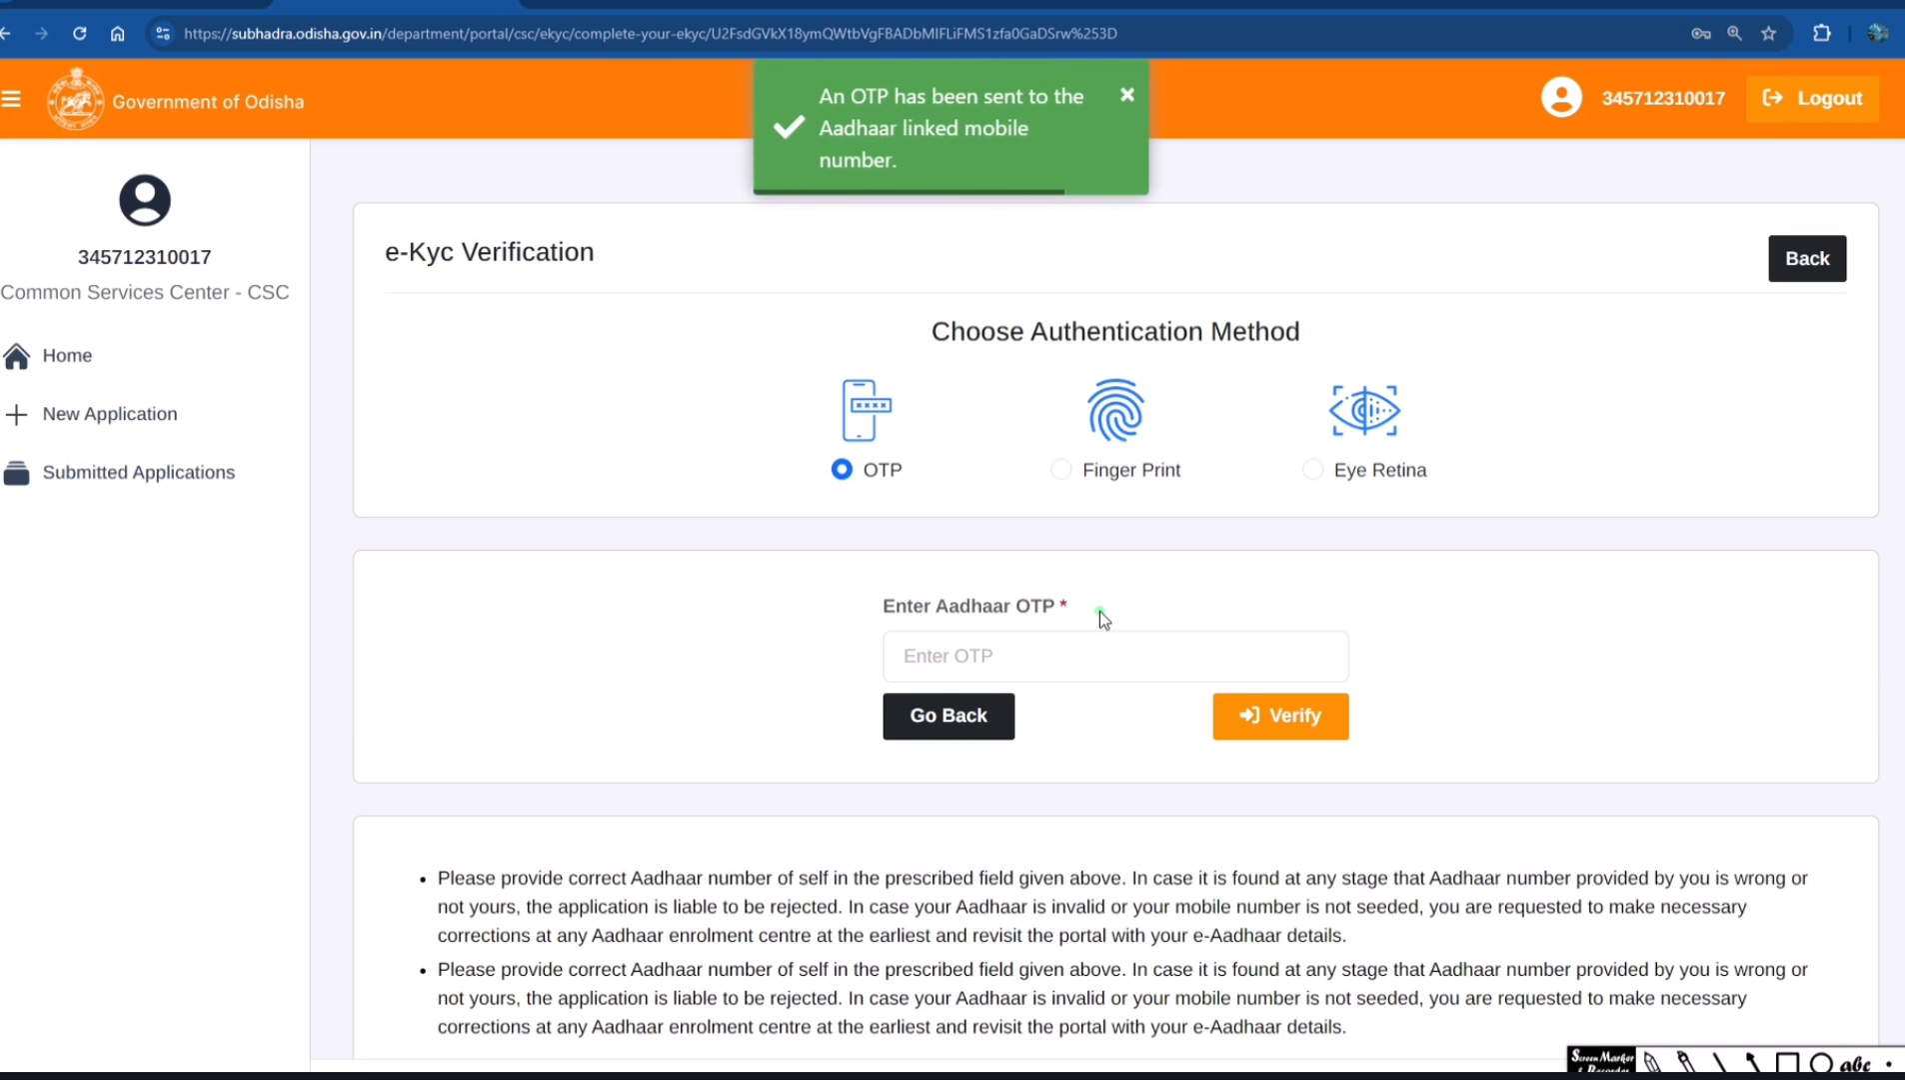
click(1044, 660)
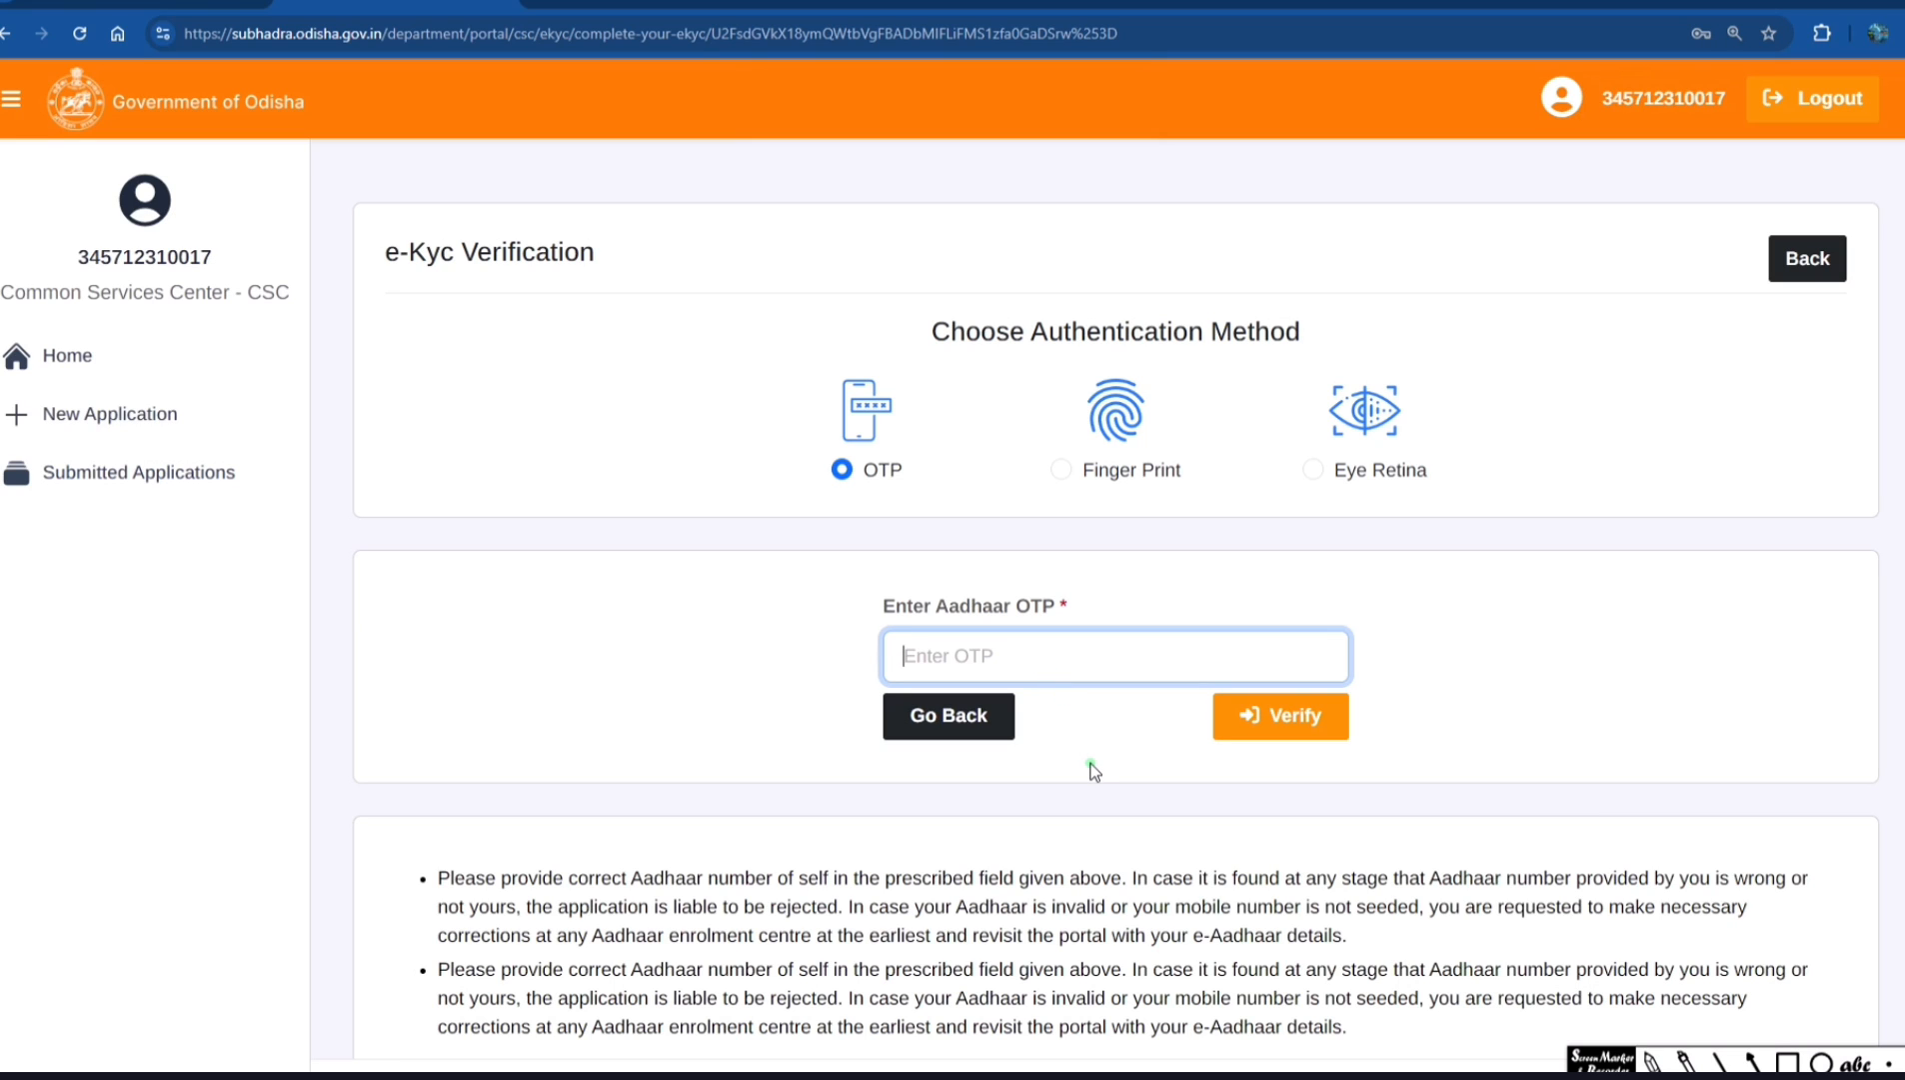
click(1292, 720)
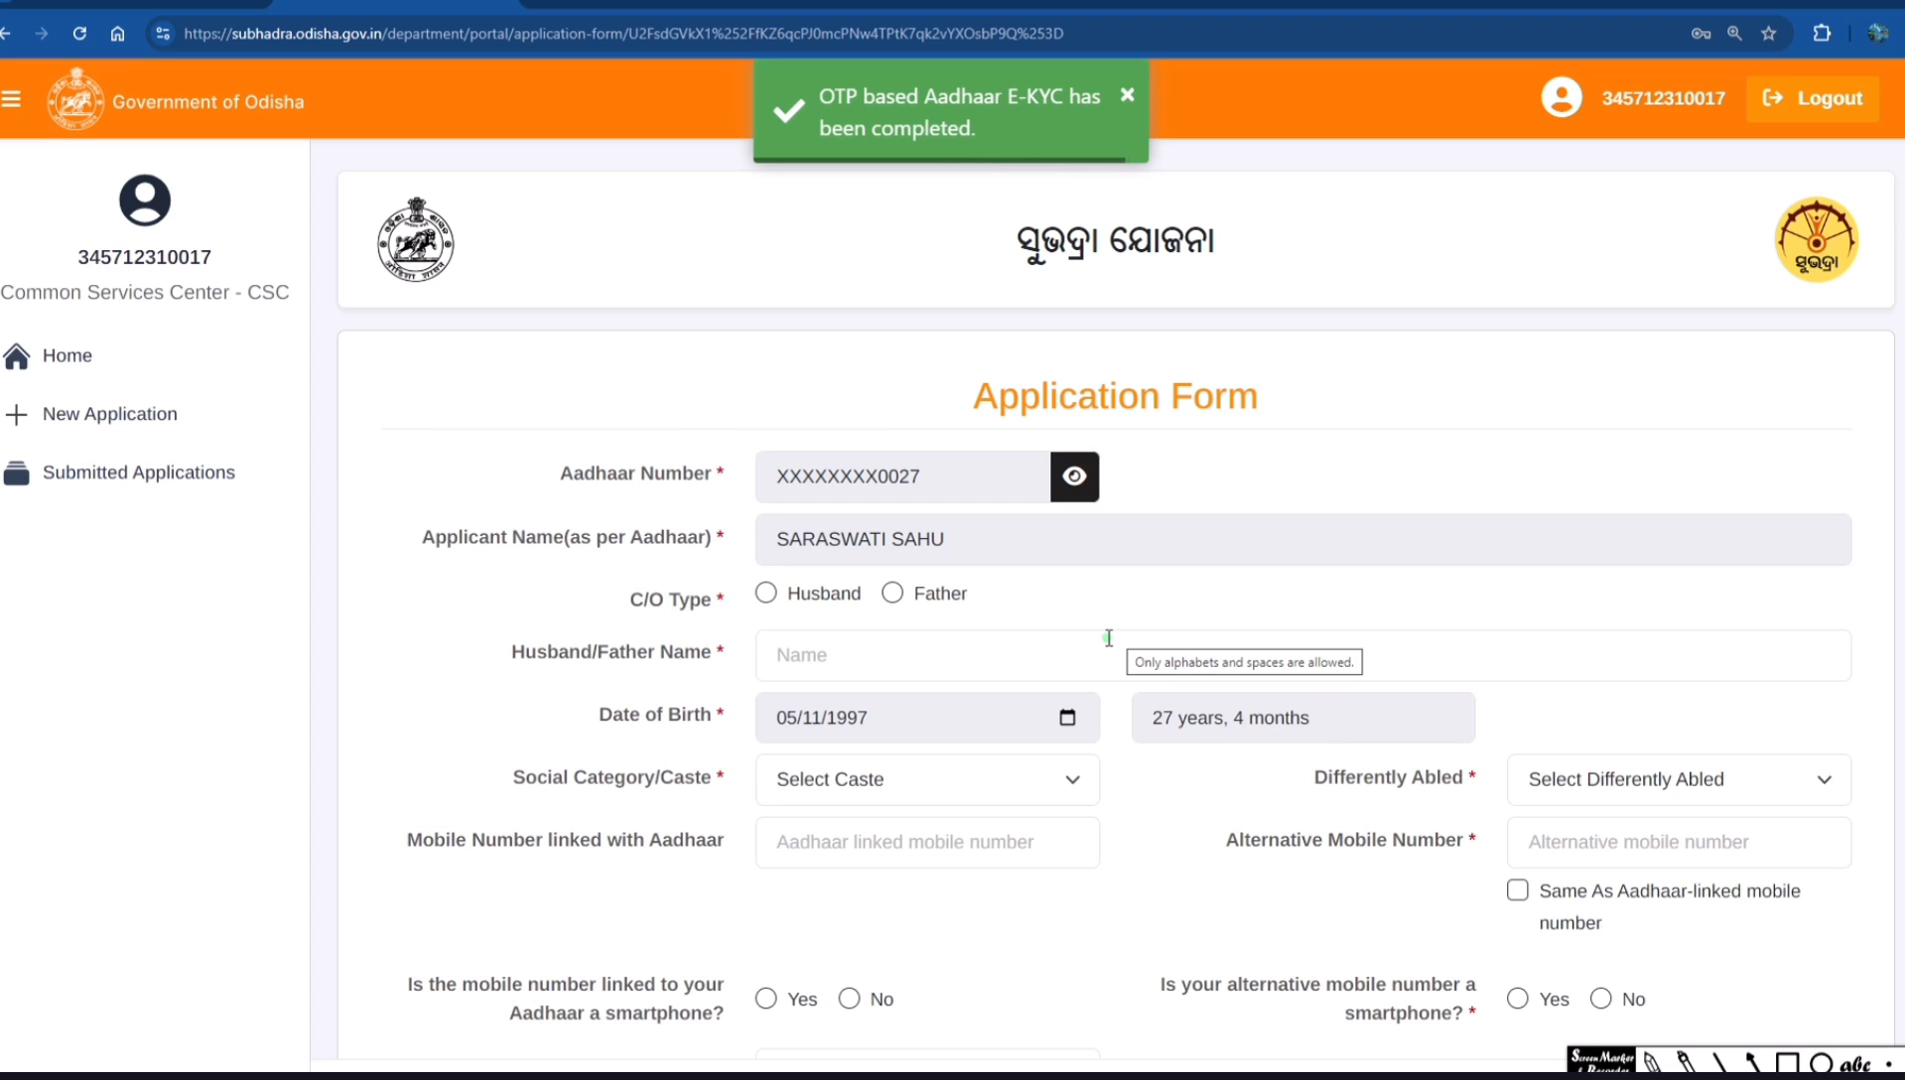
Step: Select Husband as the C/O Type and enter the husband's name
scroll(1109, 637, down, 2)
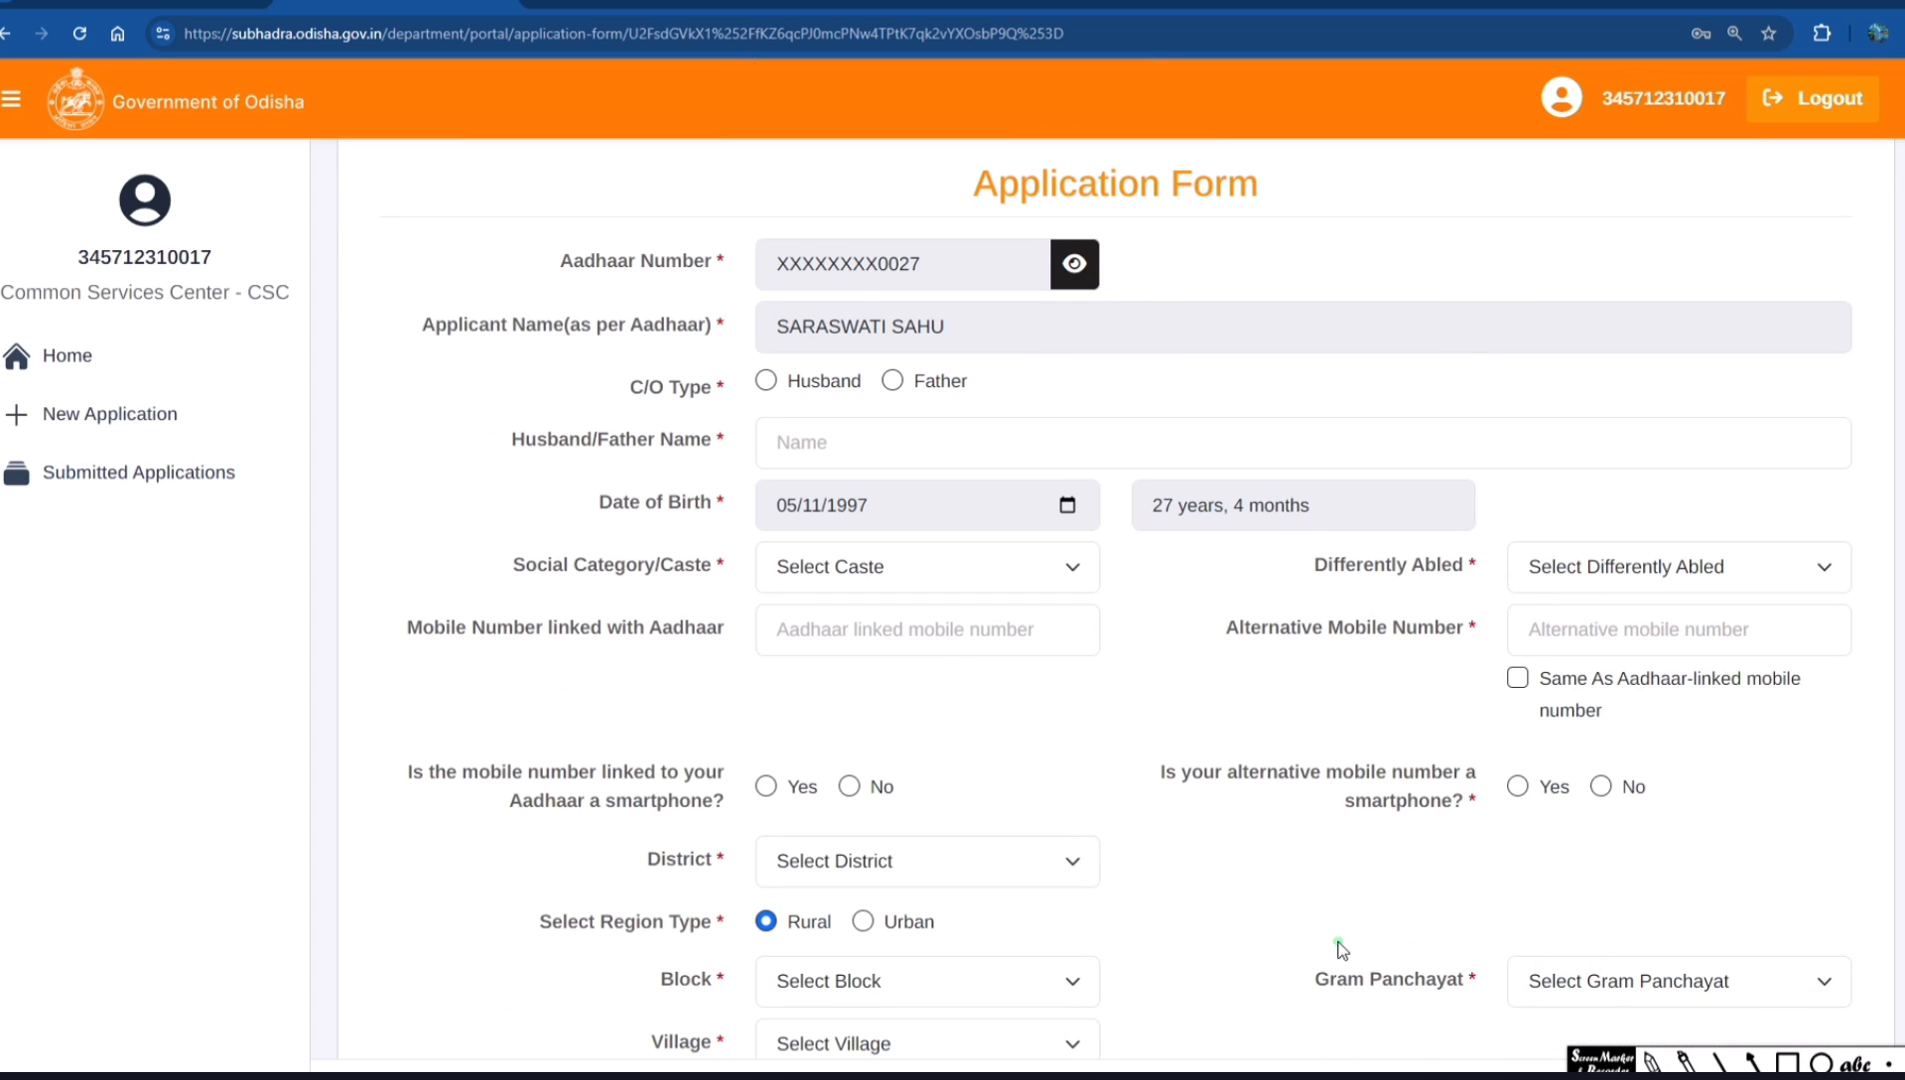
click(1651, 1059)
click(767, 381)
click(891, 382)
click(775, 384)
click(801, 437)
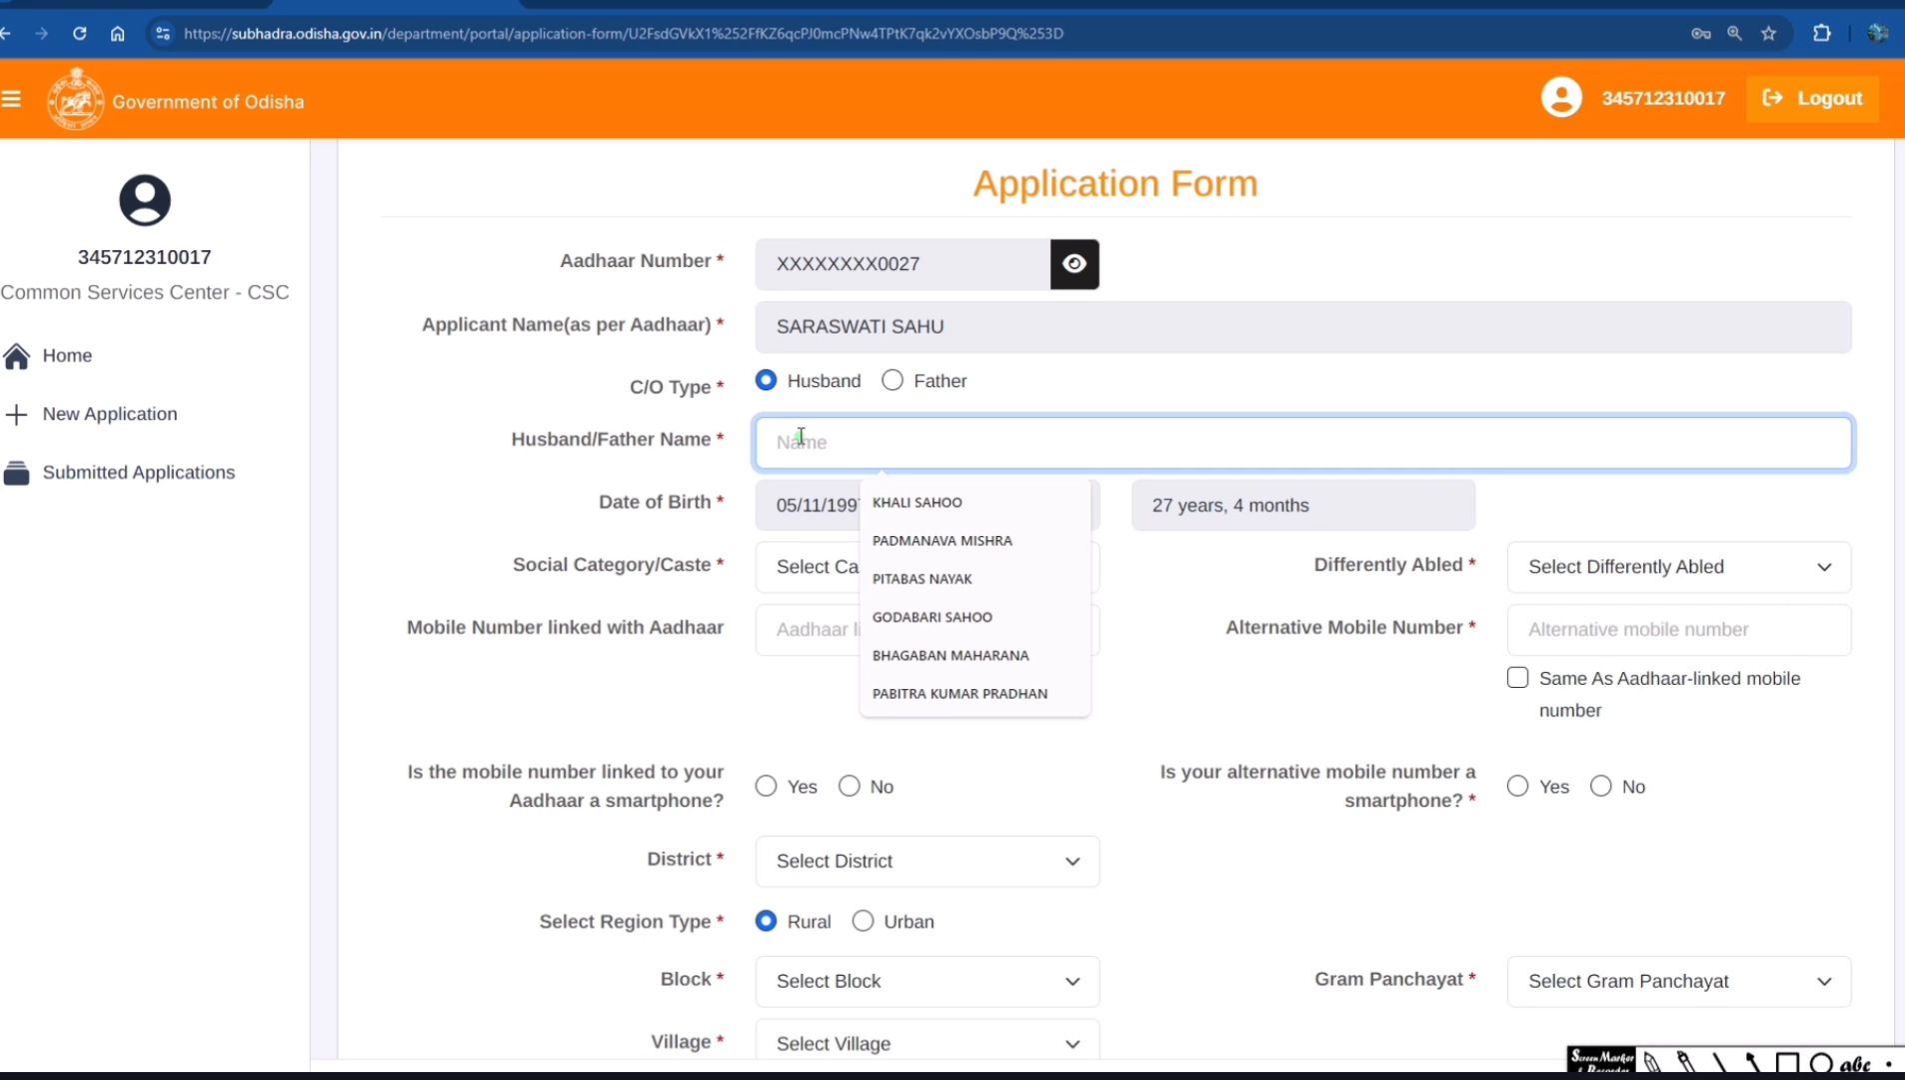
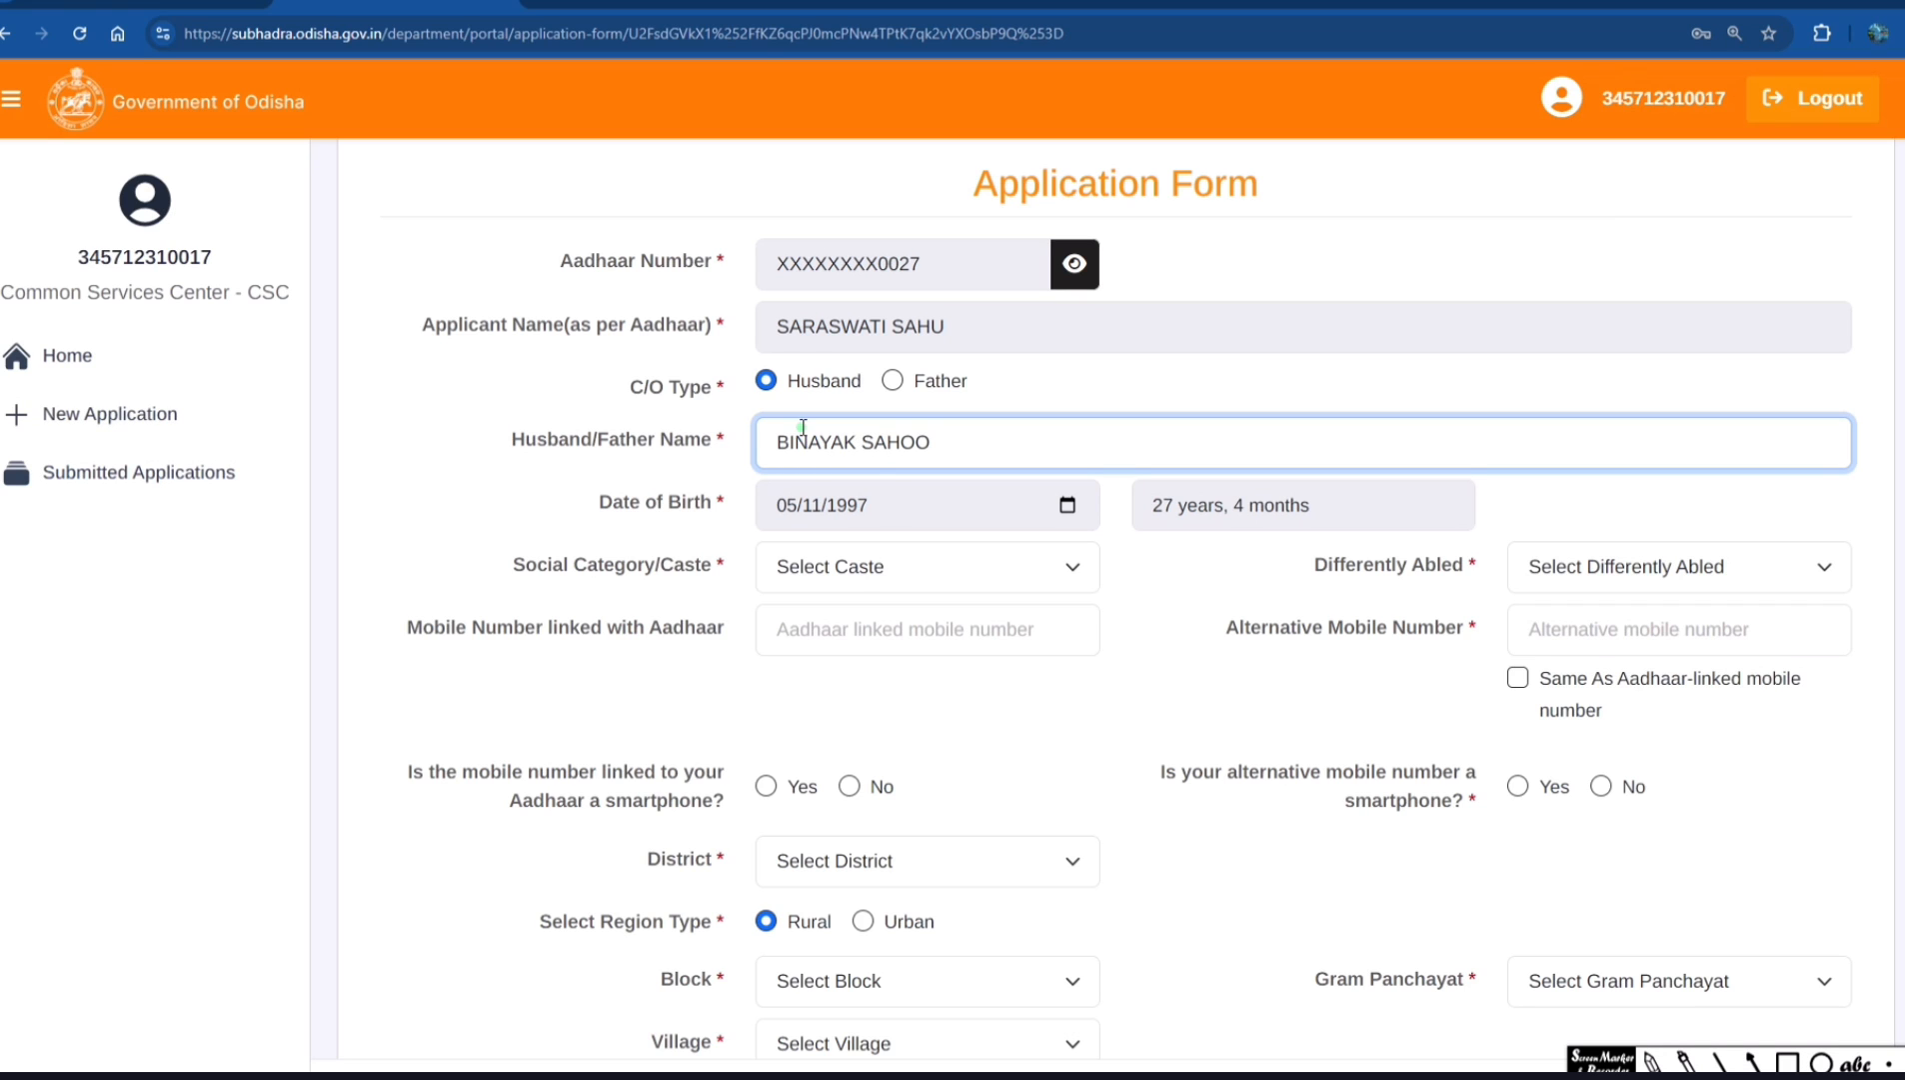
Step: Mark the next application form fields with on-screen annotations
click(1652, 1062)
drag(884, 495, 943, 487)
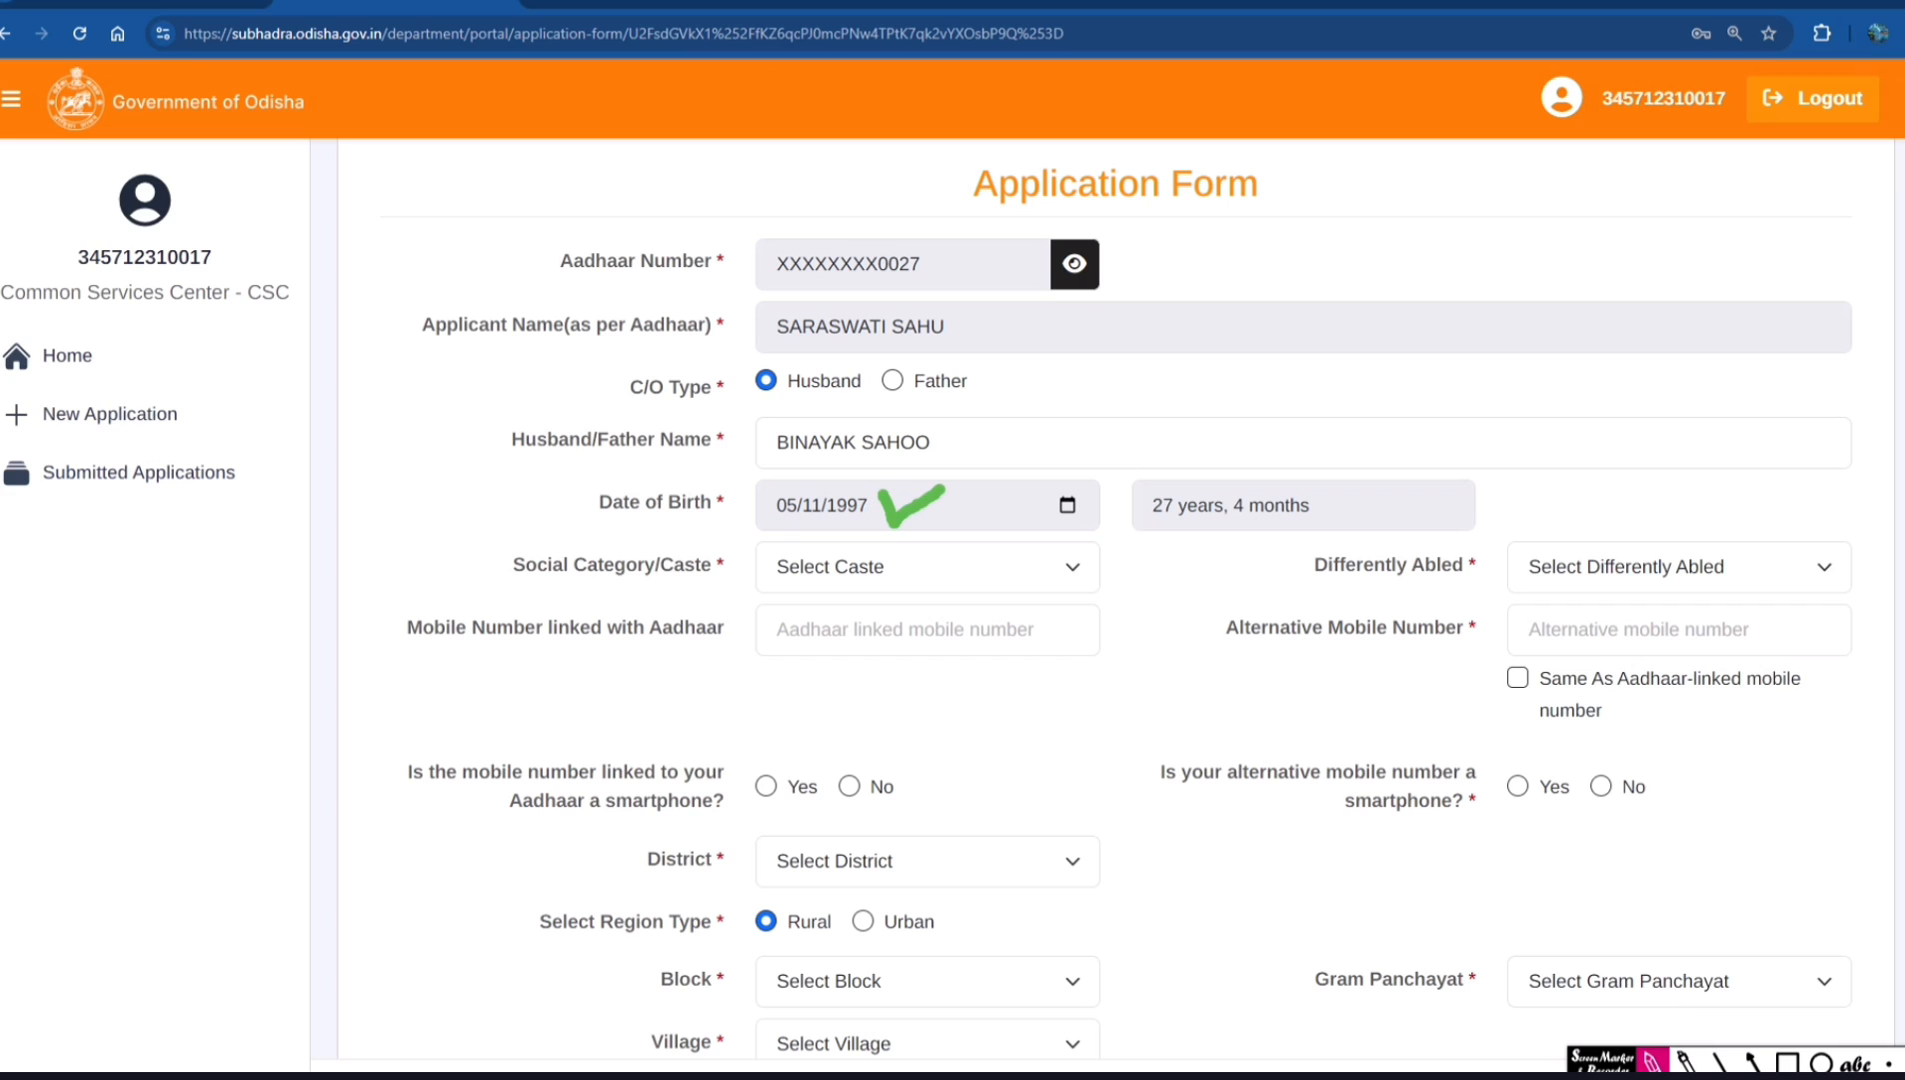
drag(1329, 488, 1458, 466)
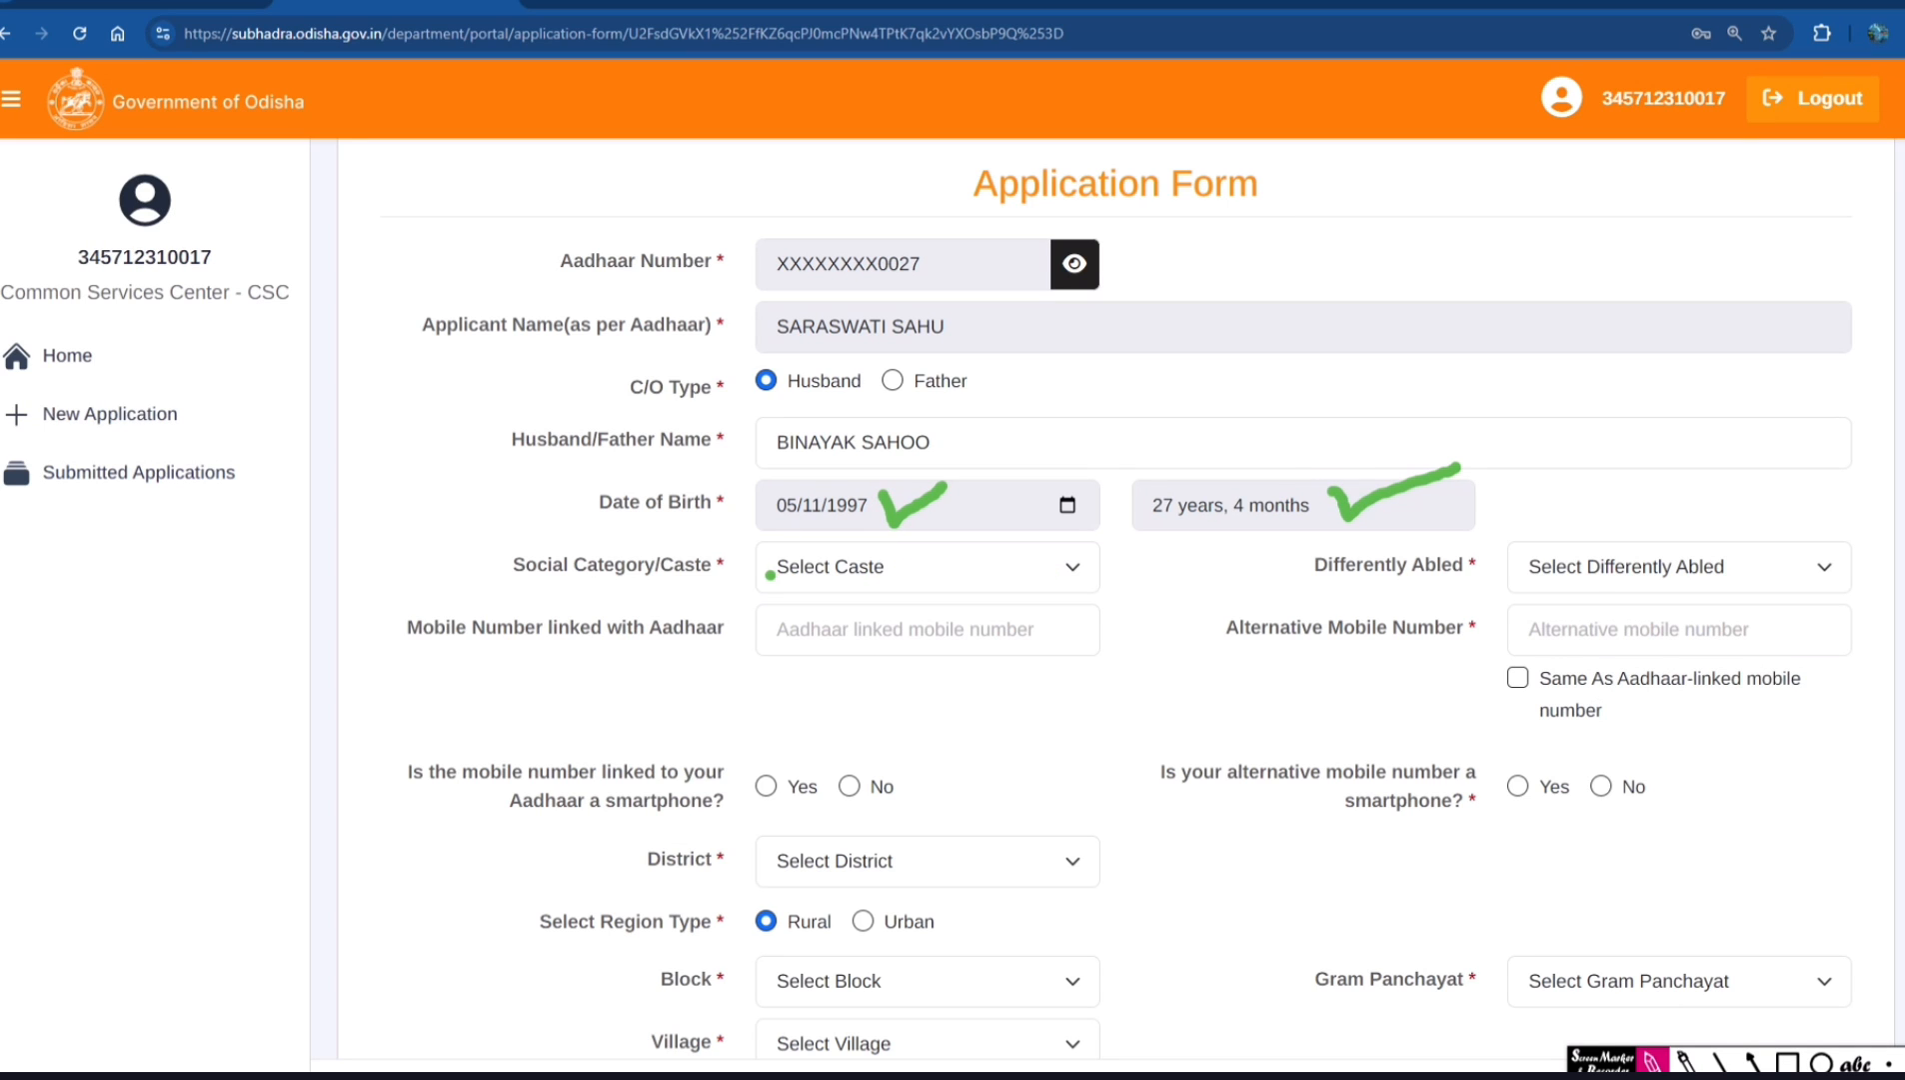
drag(488, 572, 705, 576)
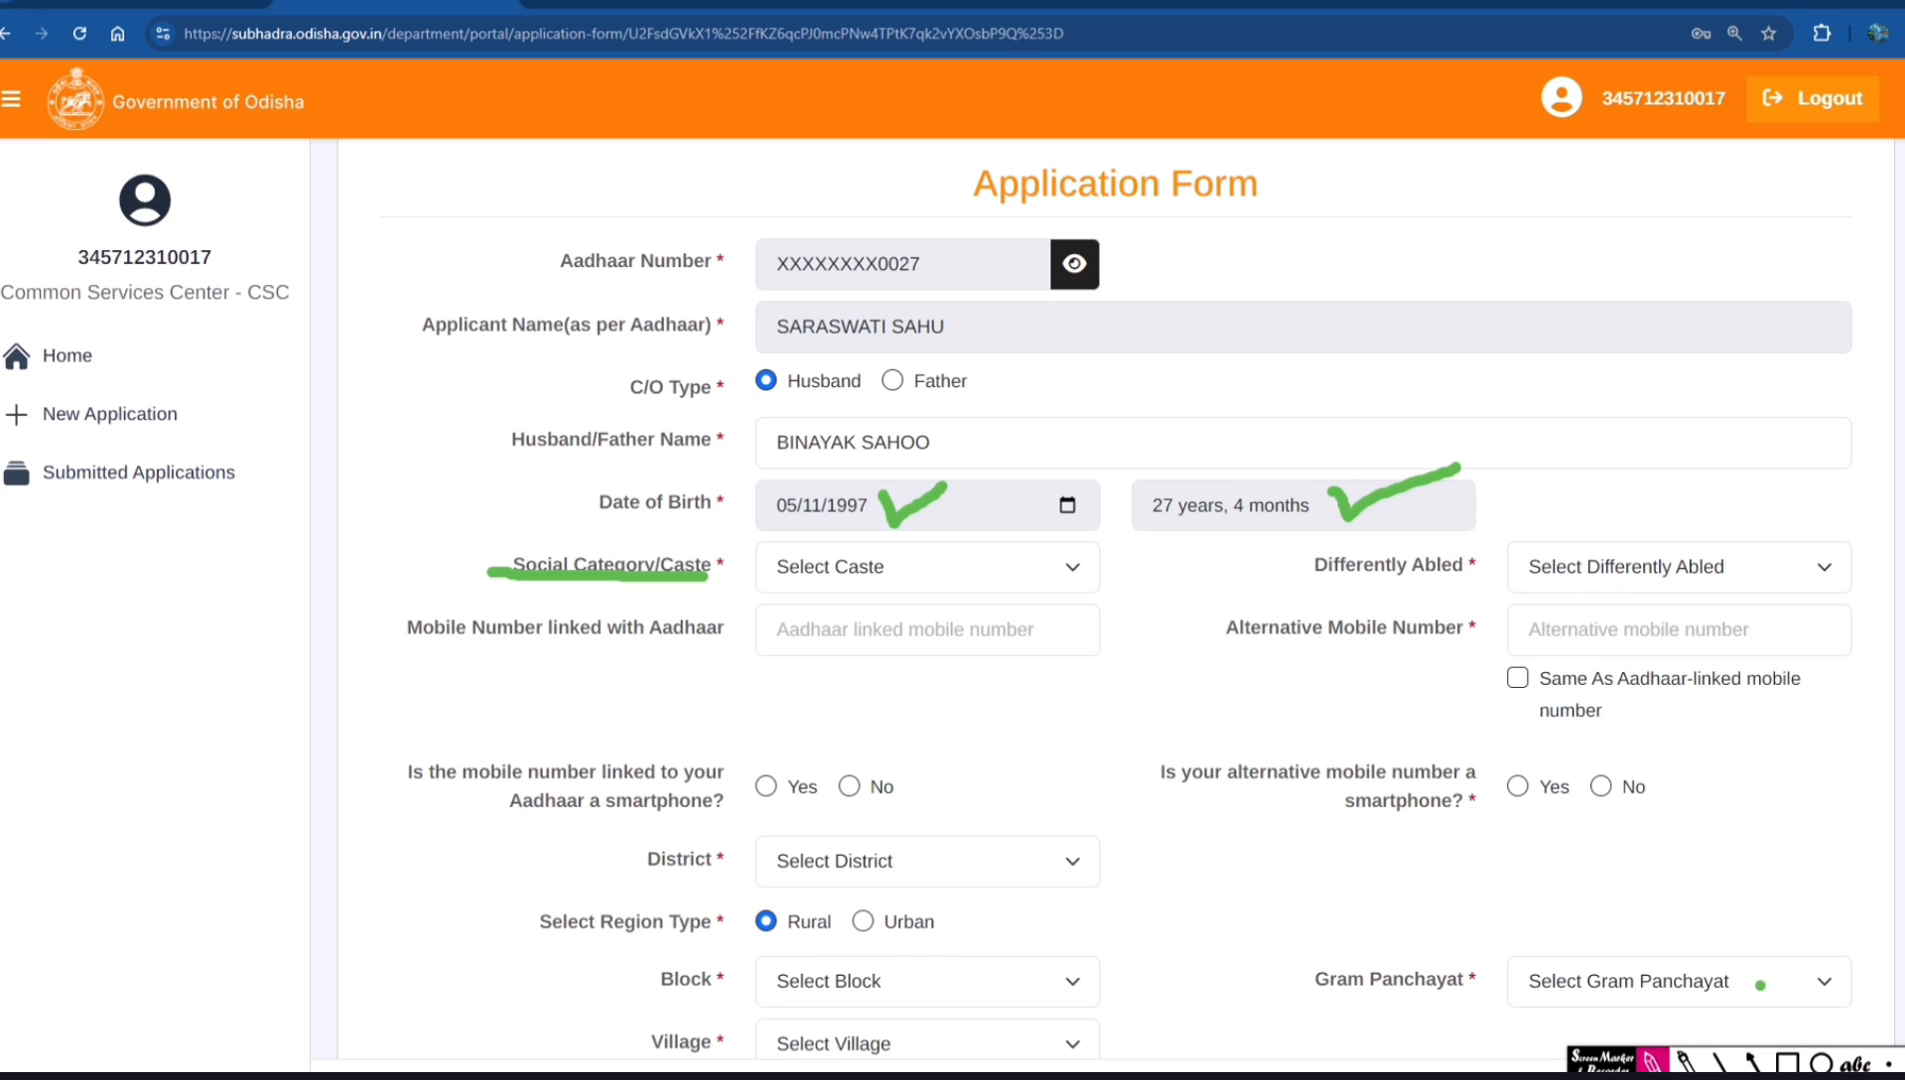
click(1652, 1062)
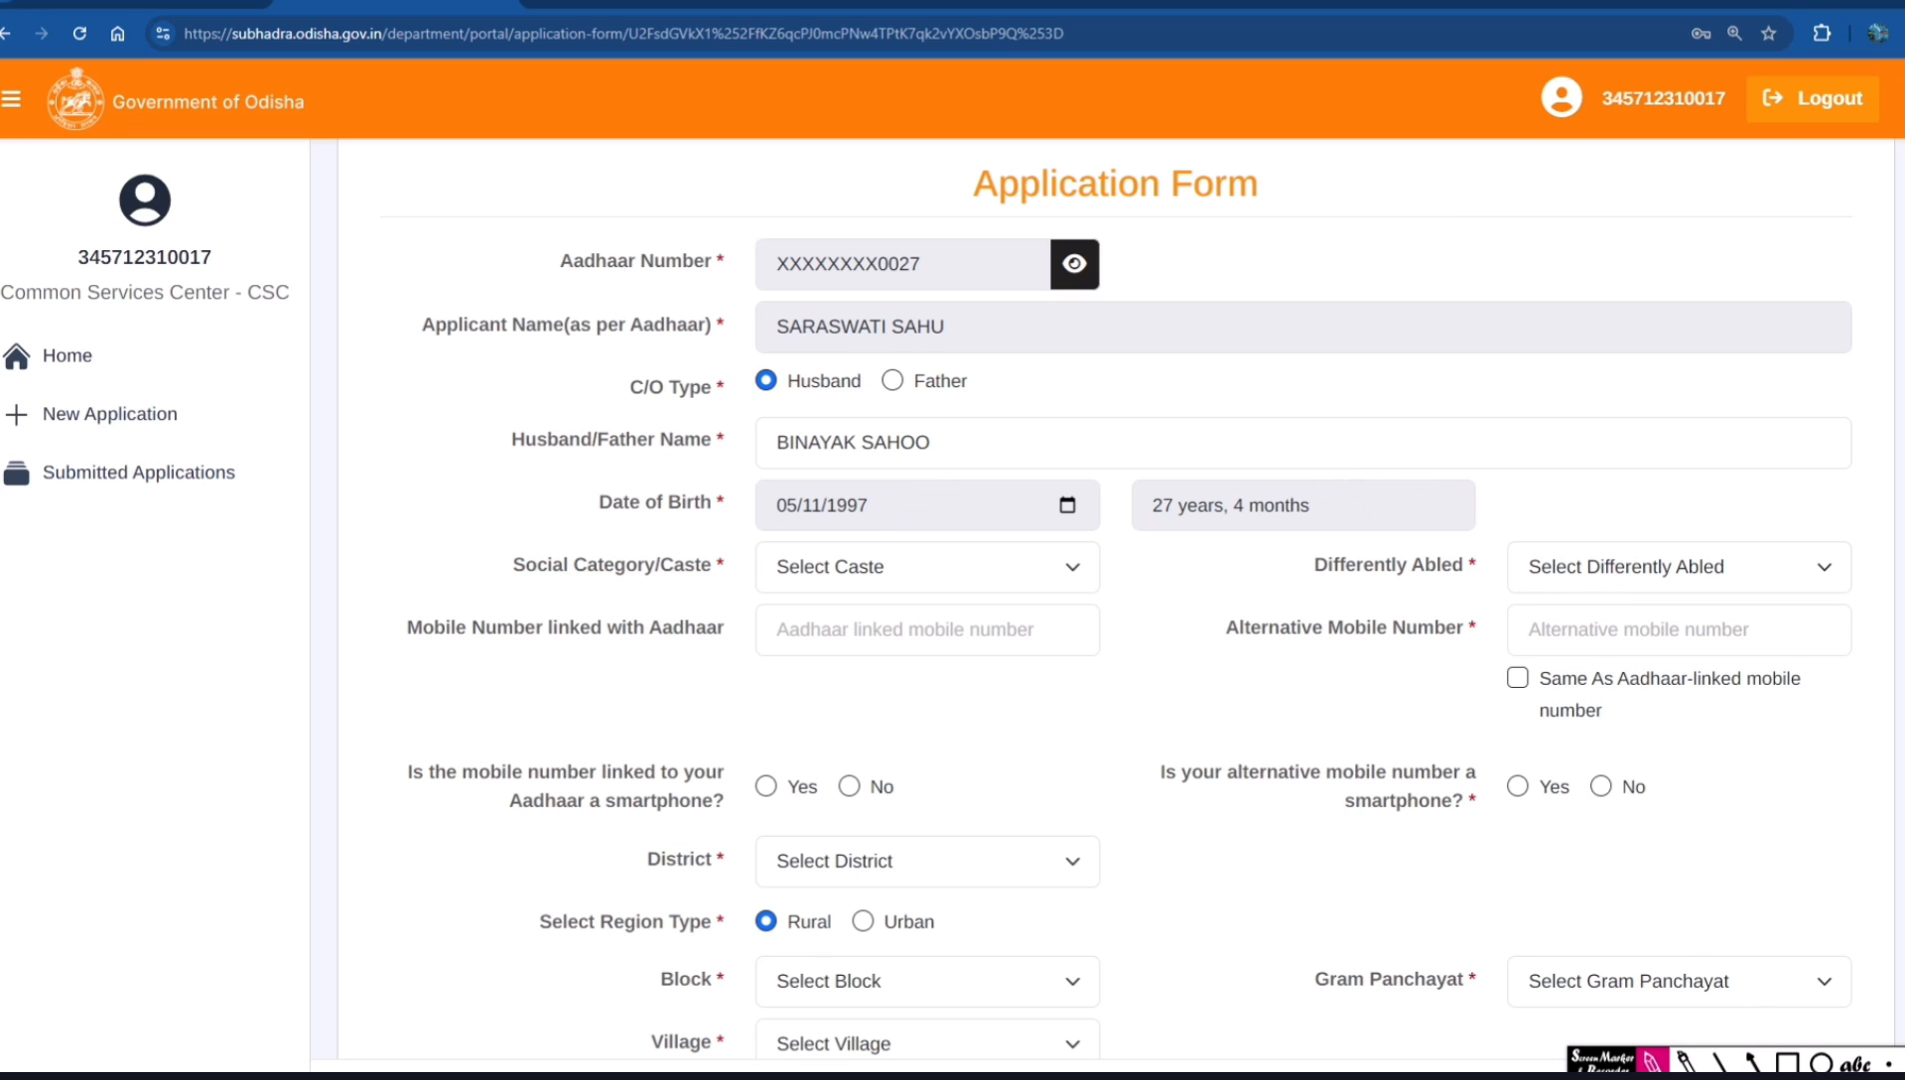
Step: Set Social Category/Caste to OBC
click(844, 576)
click(829, 670)
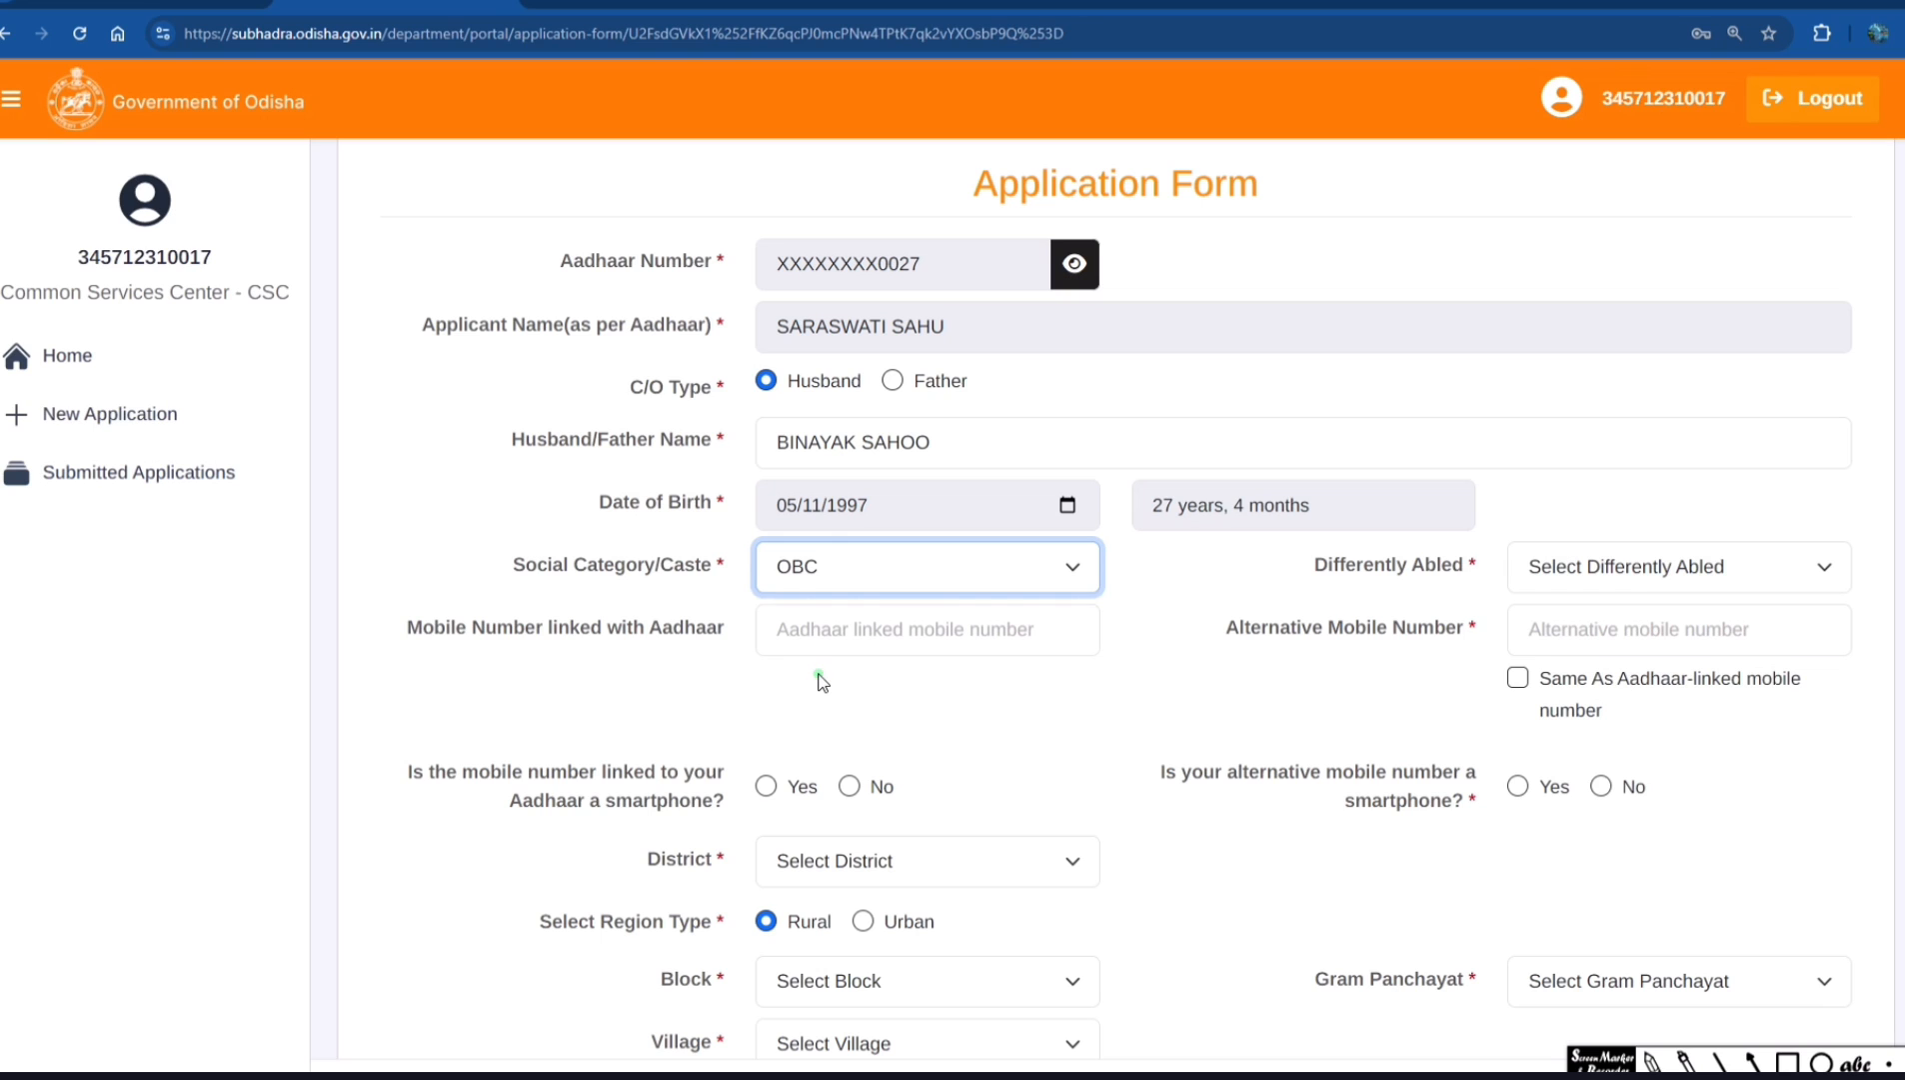
click(864, 567)
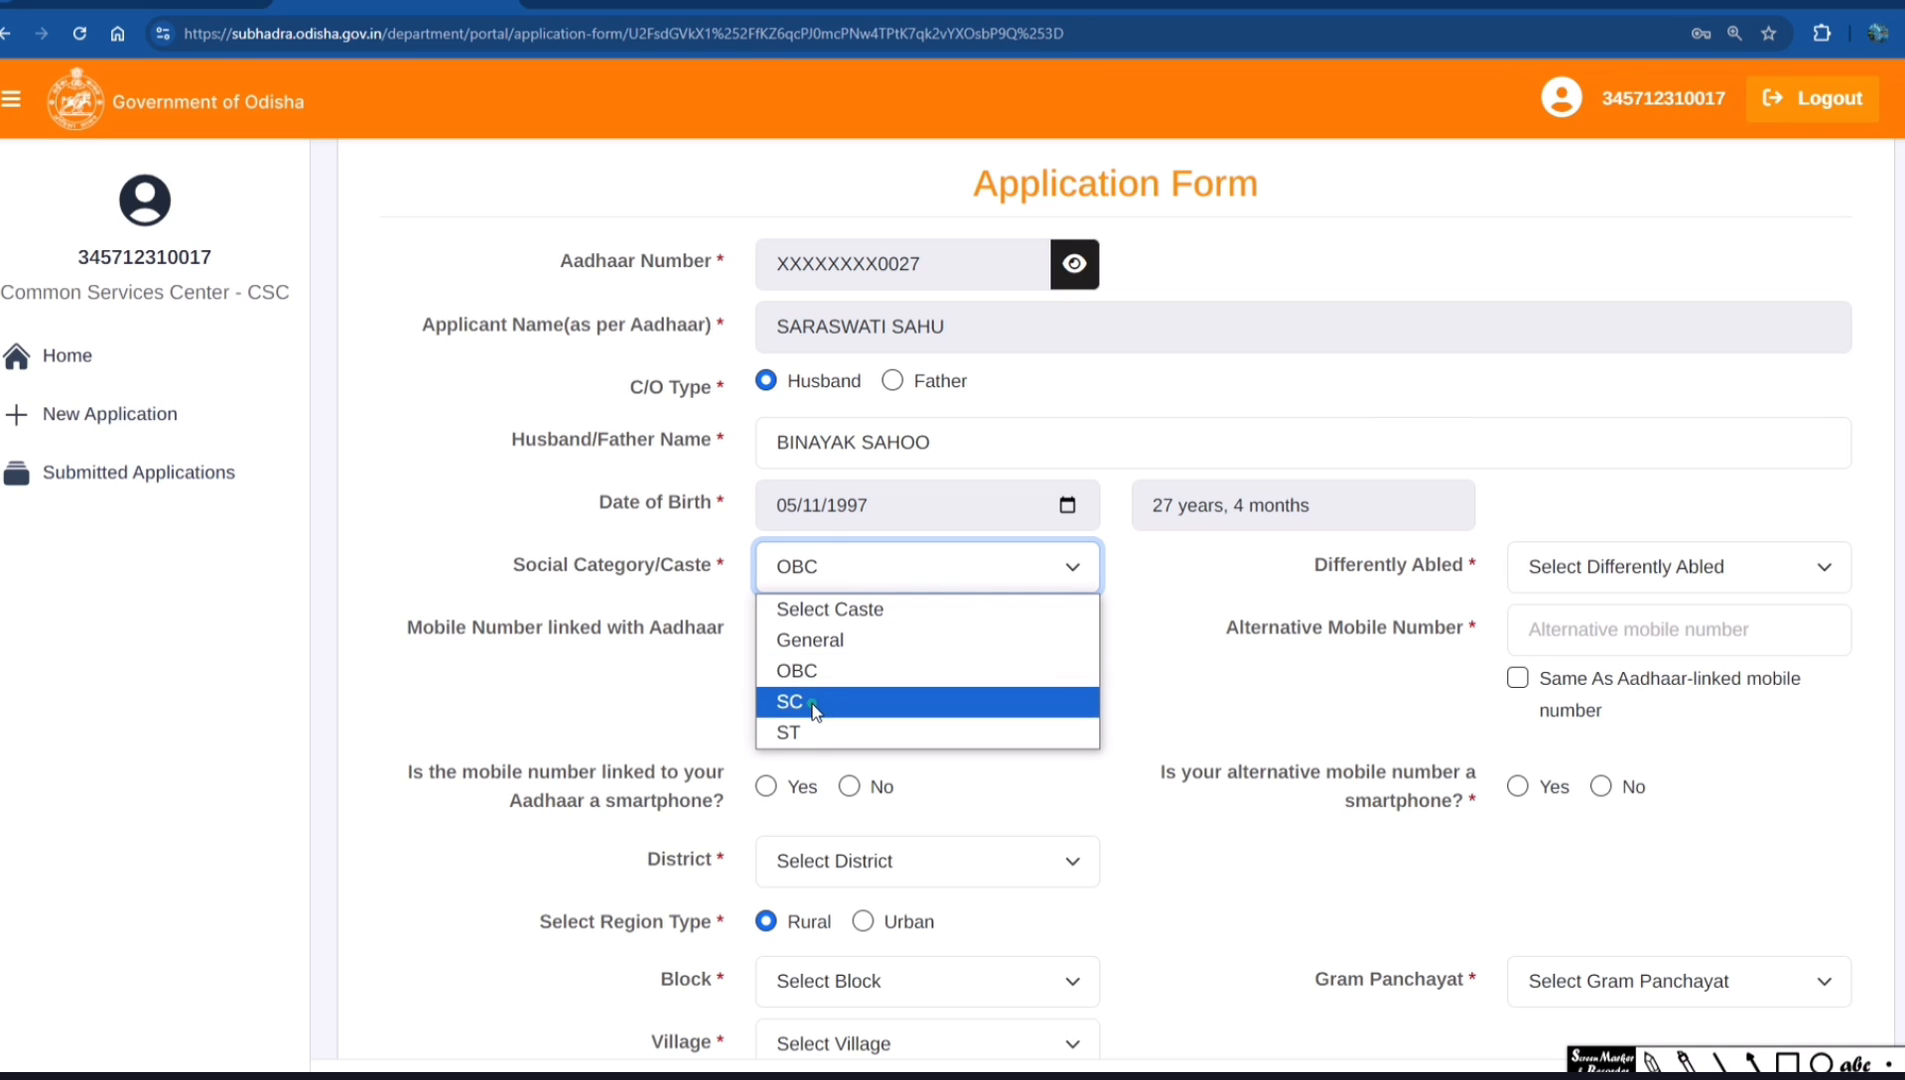
click(817, 680)
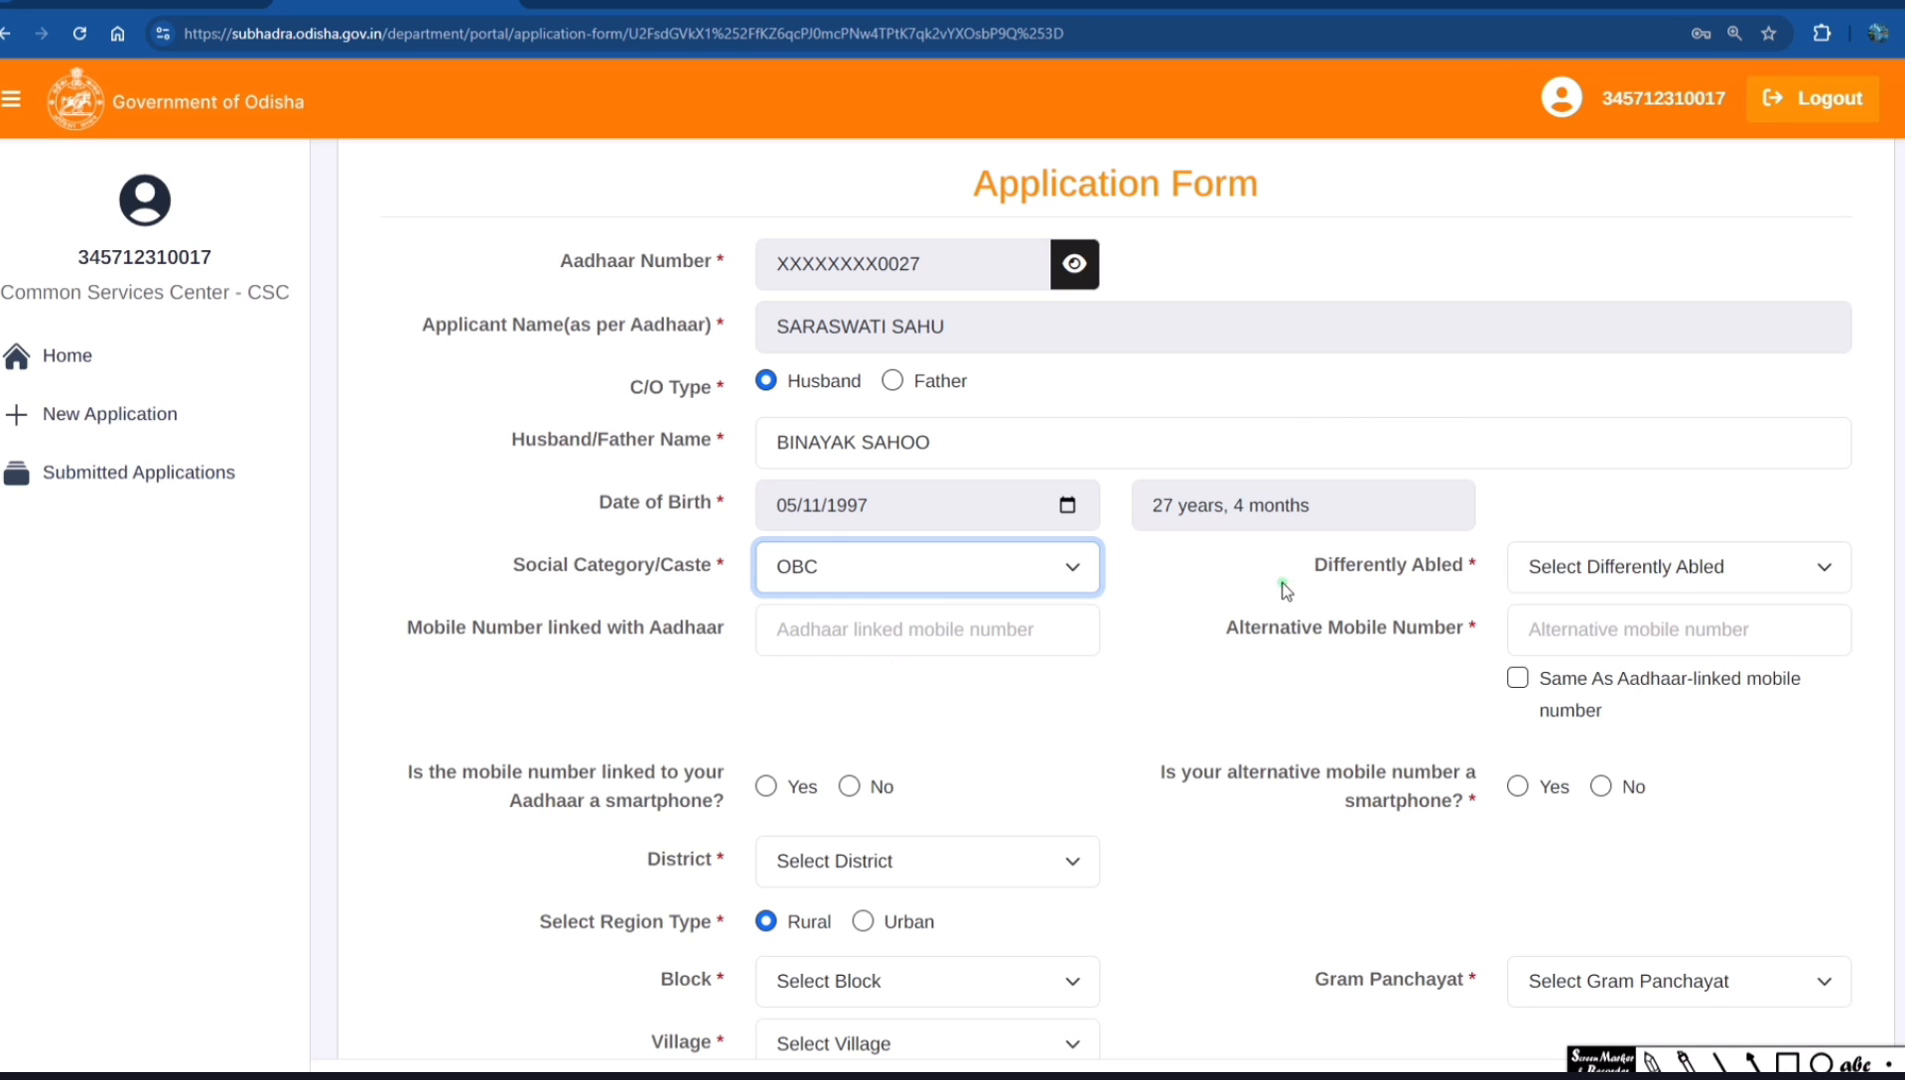
Step: Set Differently Abled to No and paste in the Aadhaar-linked mobile number
click(1562, 568)
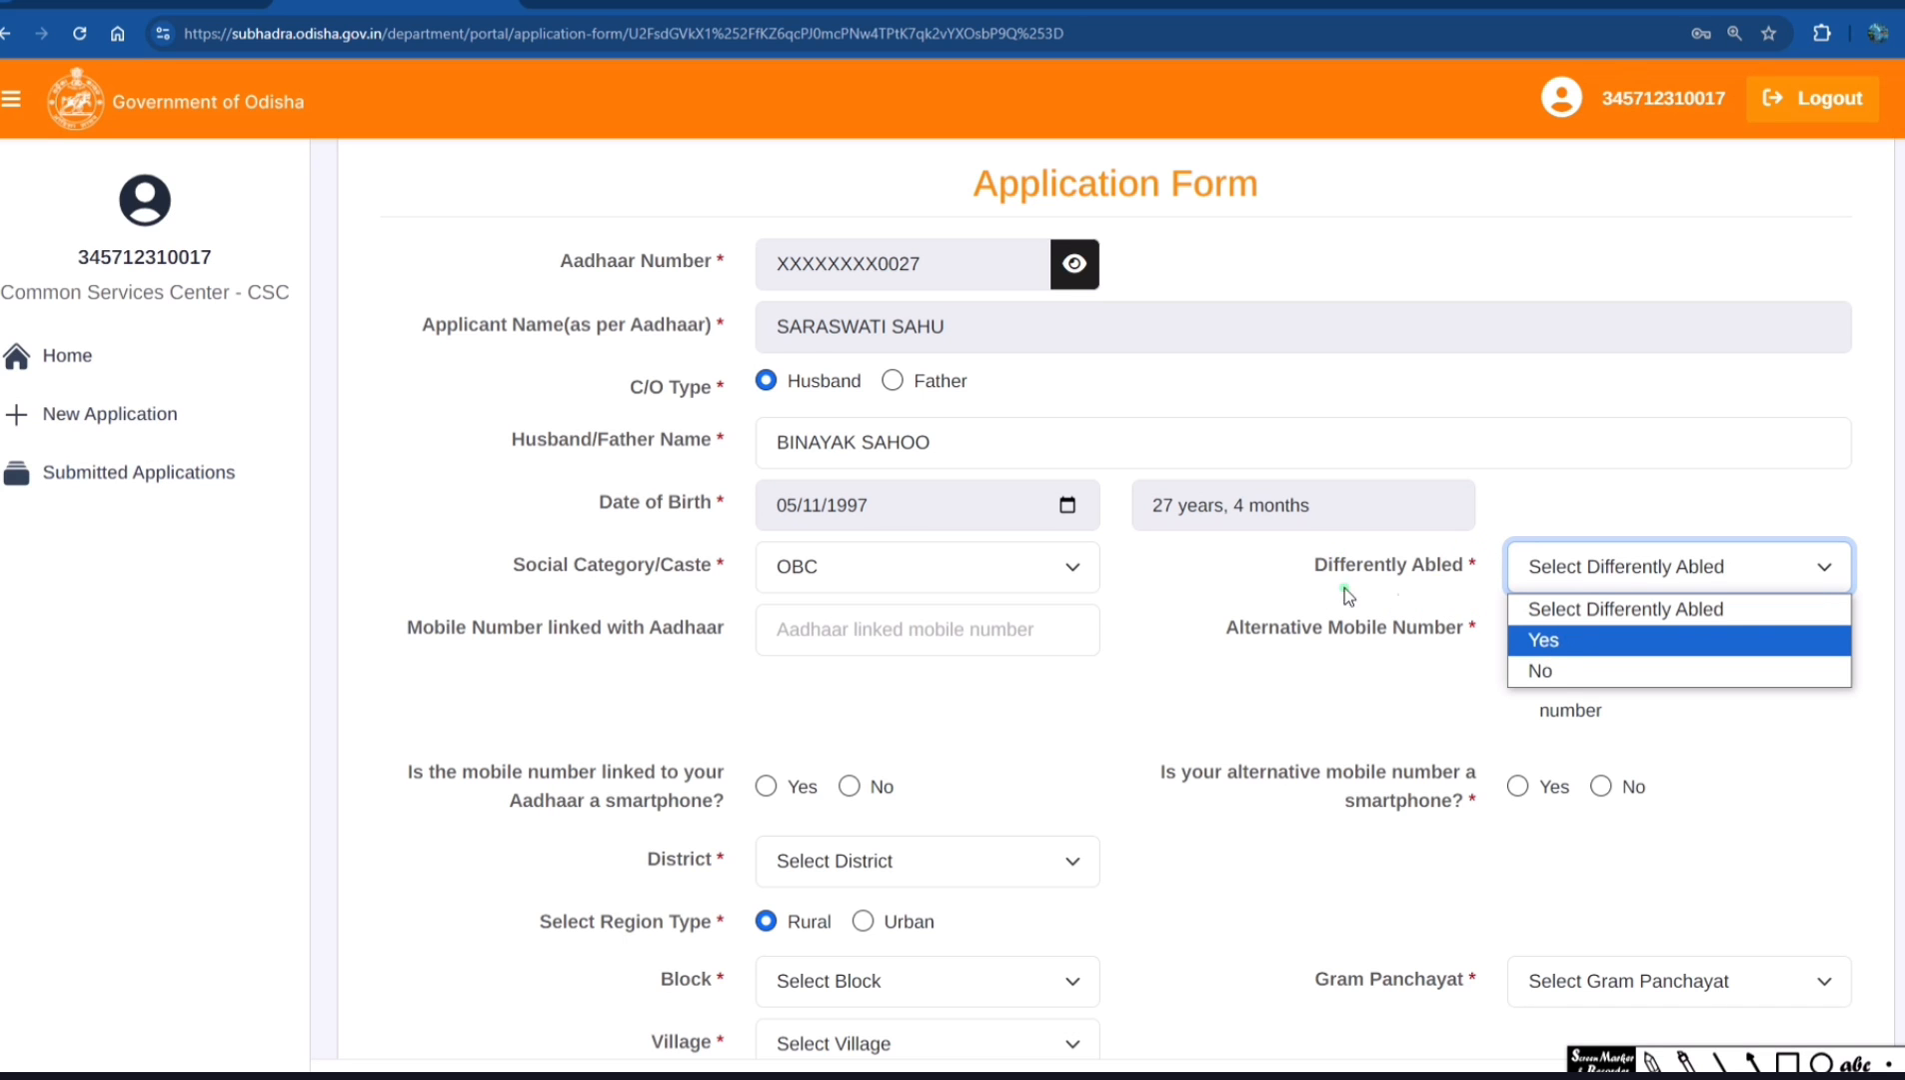
click(1651, 1062)
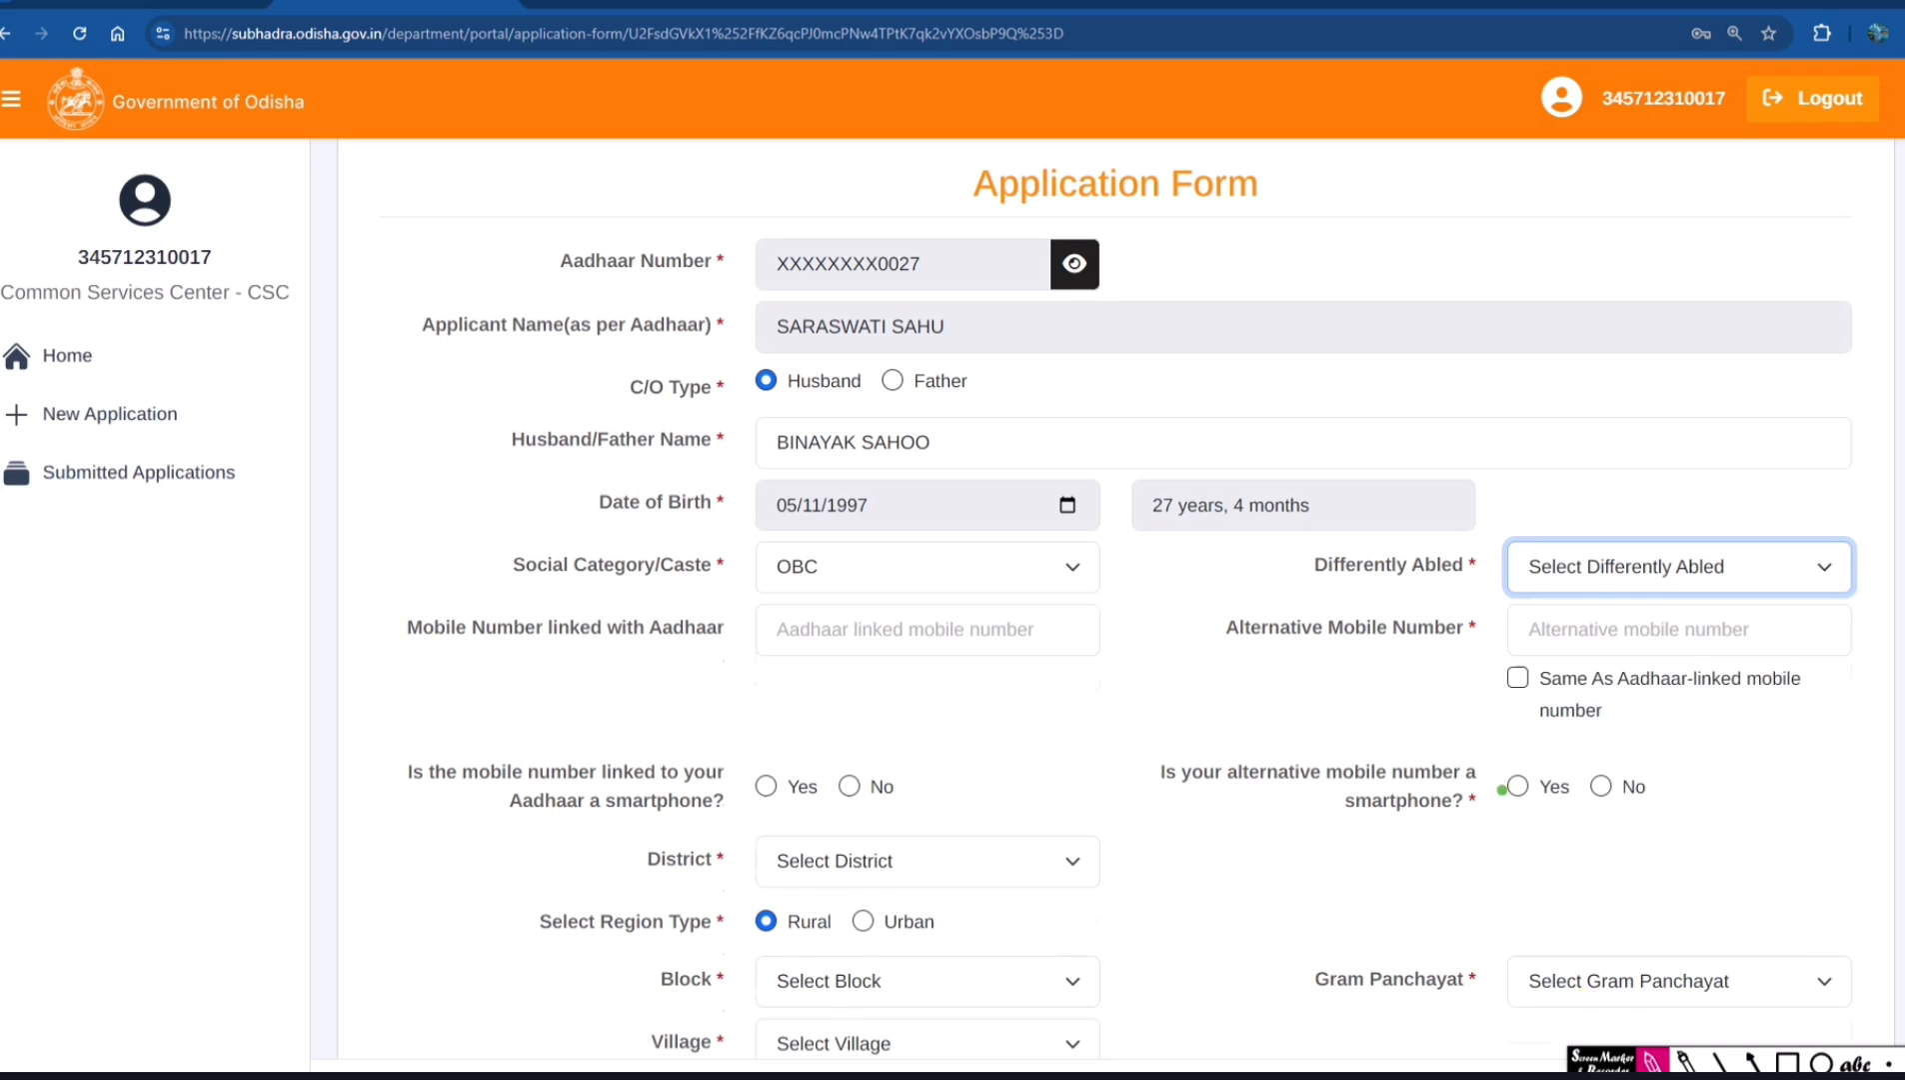
drag(1467, 563, 1525, 532)
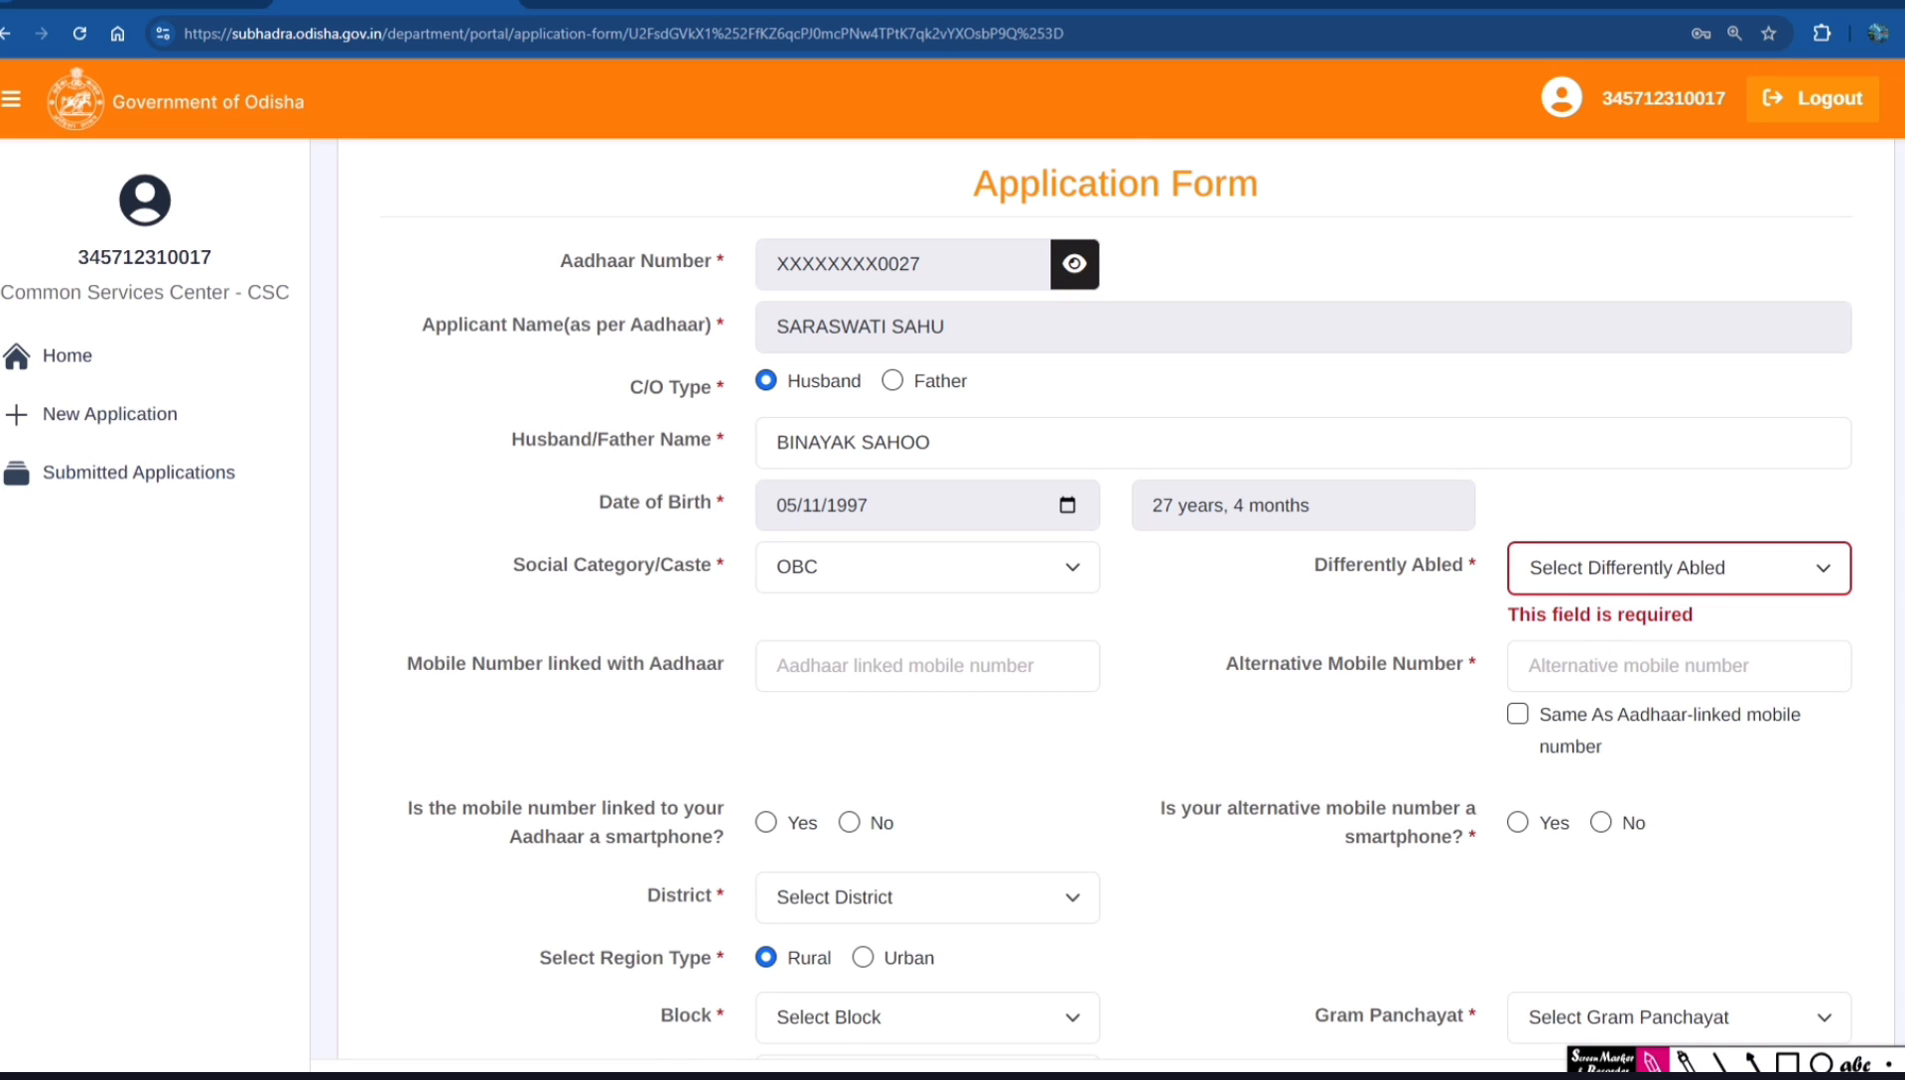
click(1652, 1062)
click(1645, 592)
click(1580, 672)
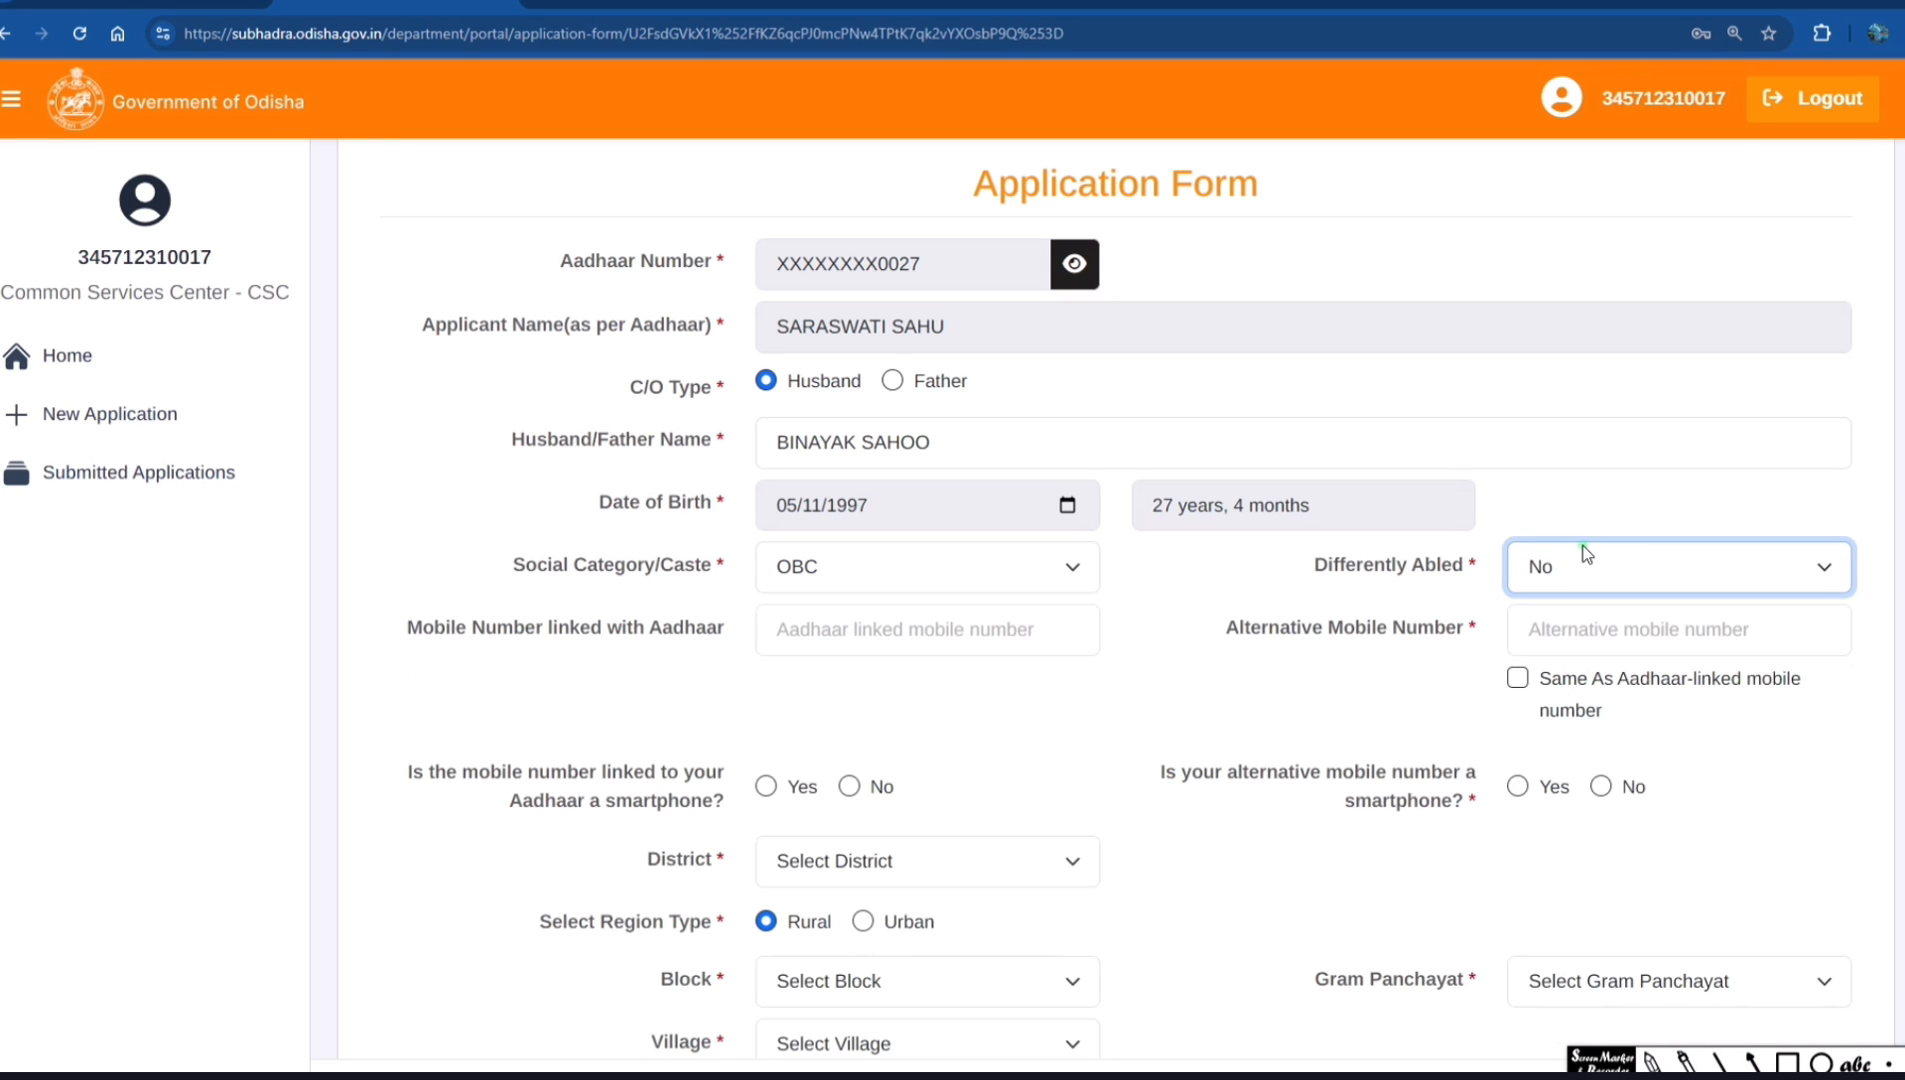
click(883, 644)
key(ctrl+v)
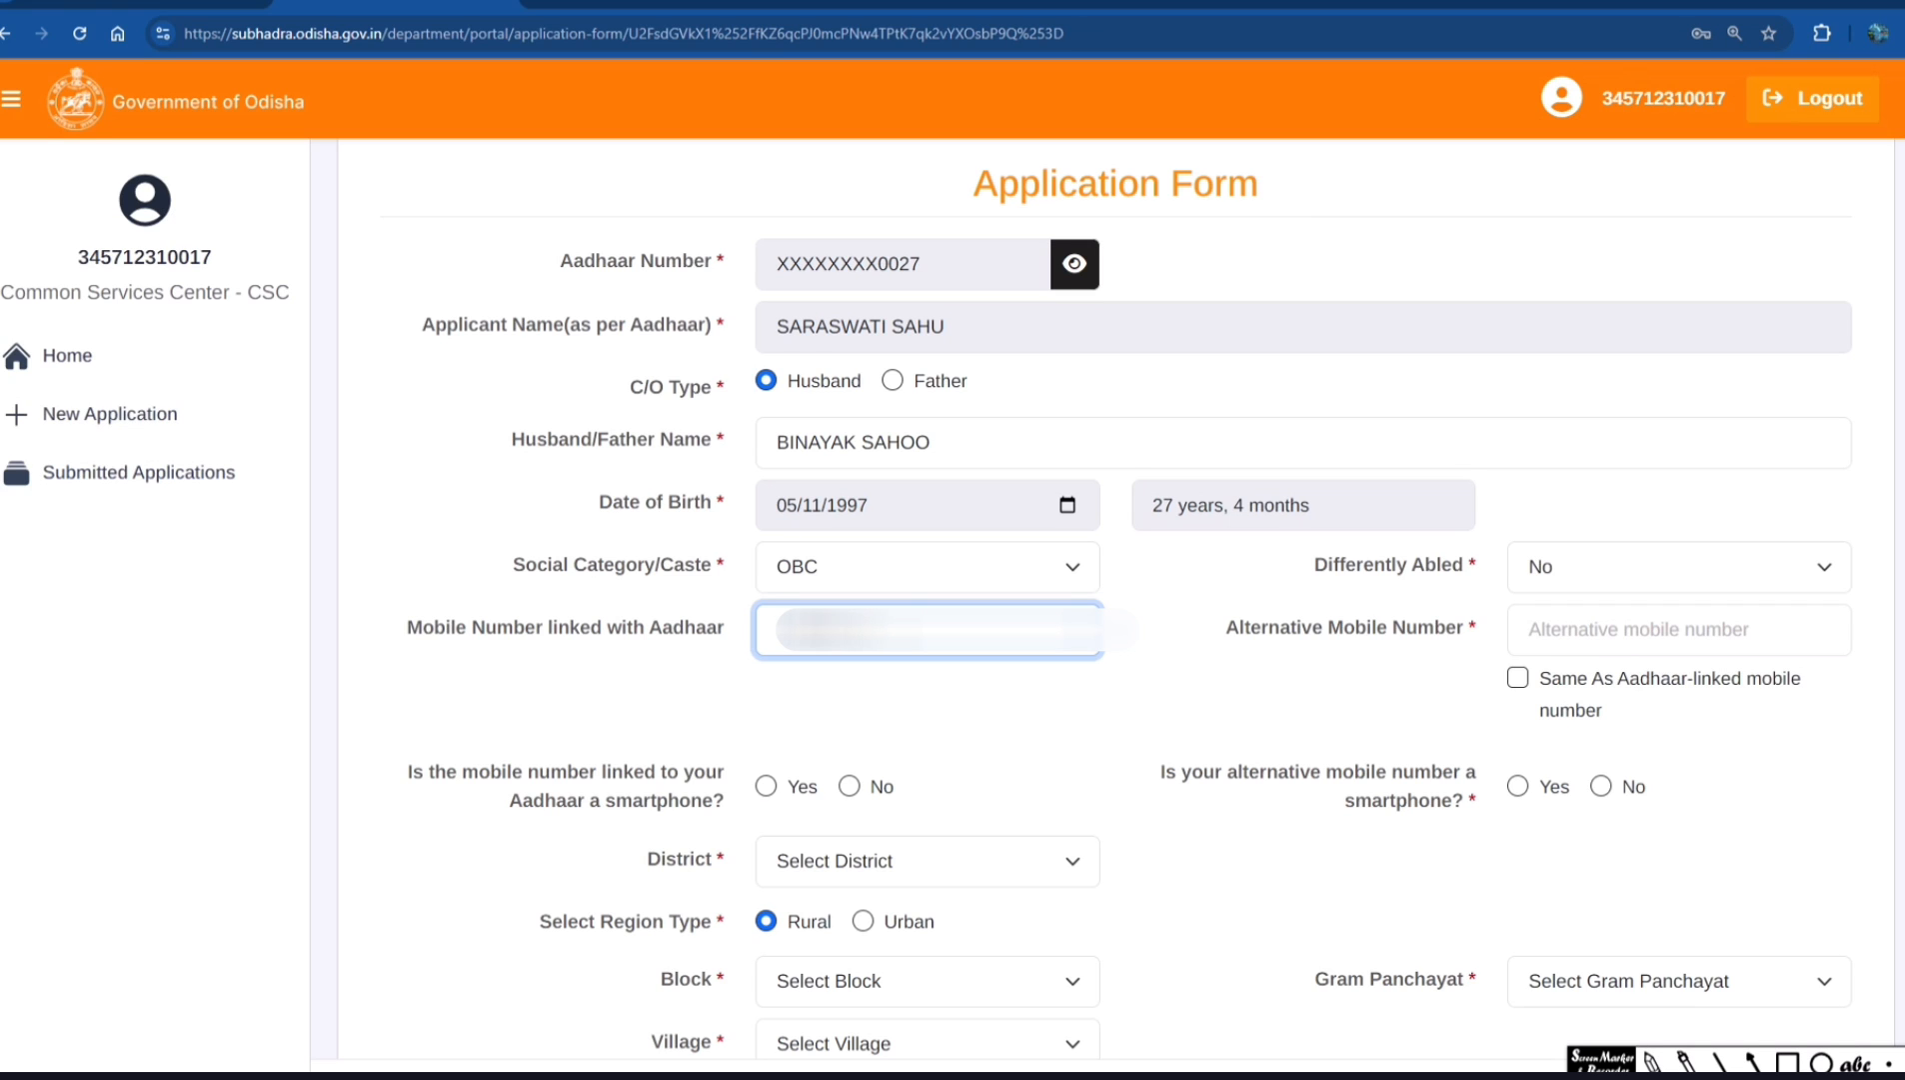
click(1566, 641)
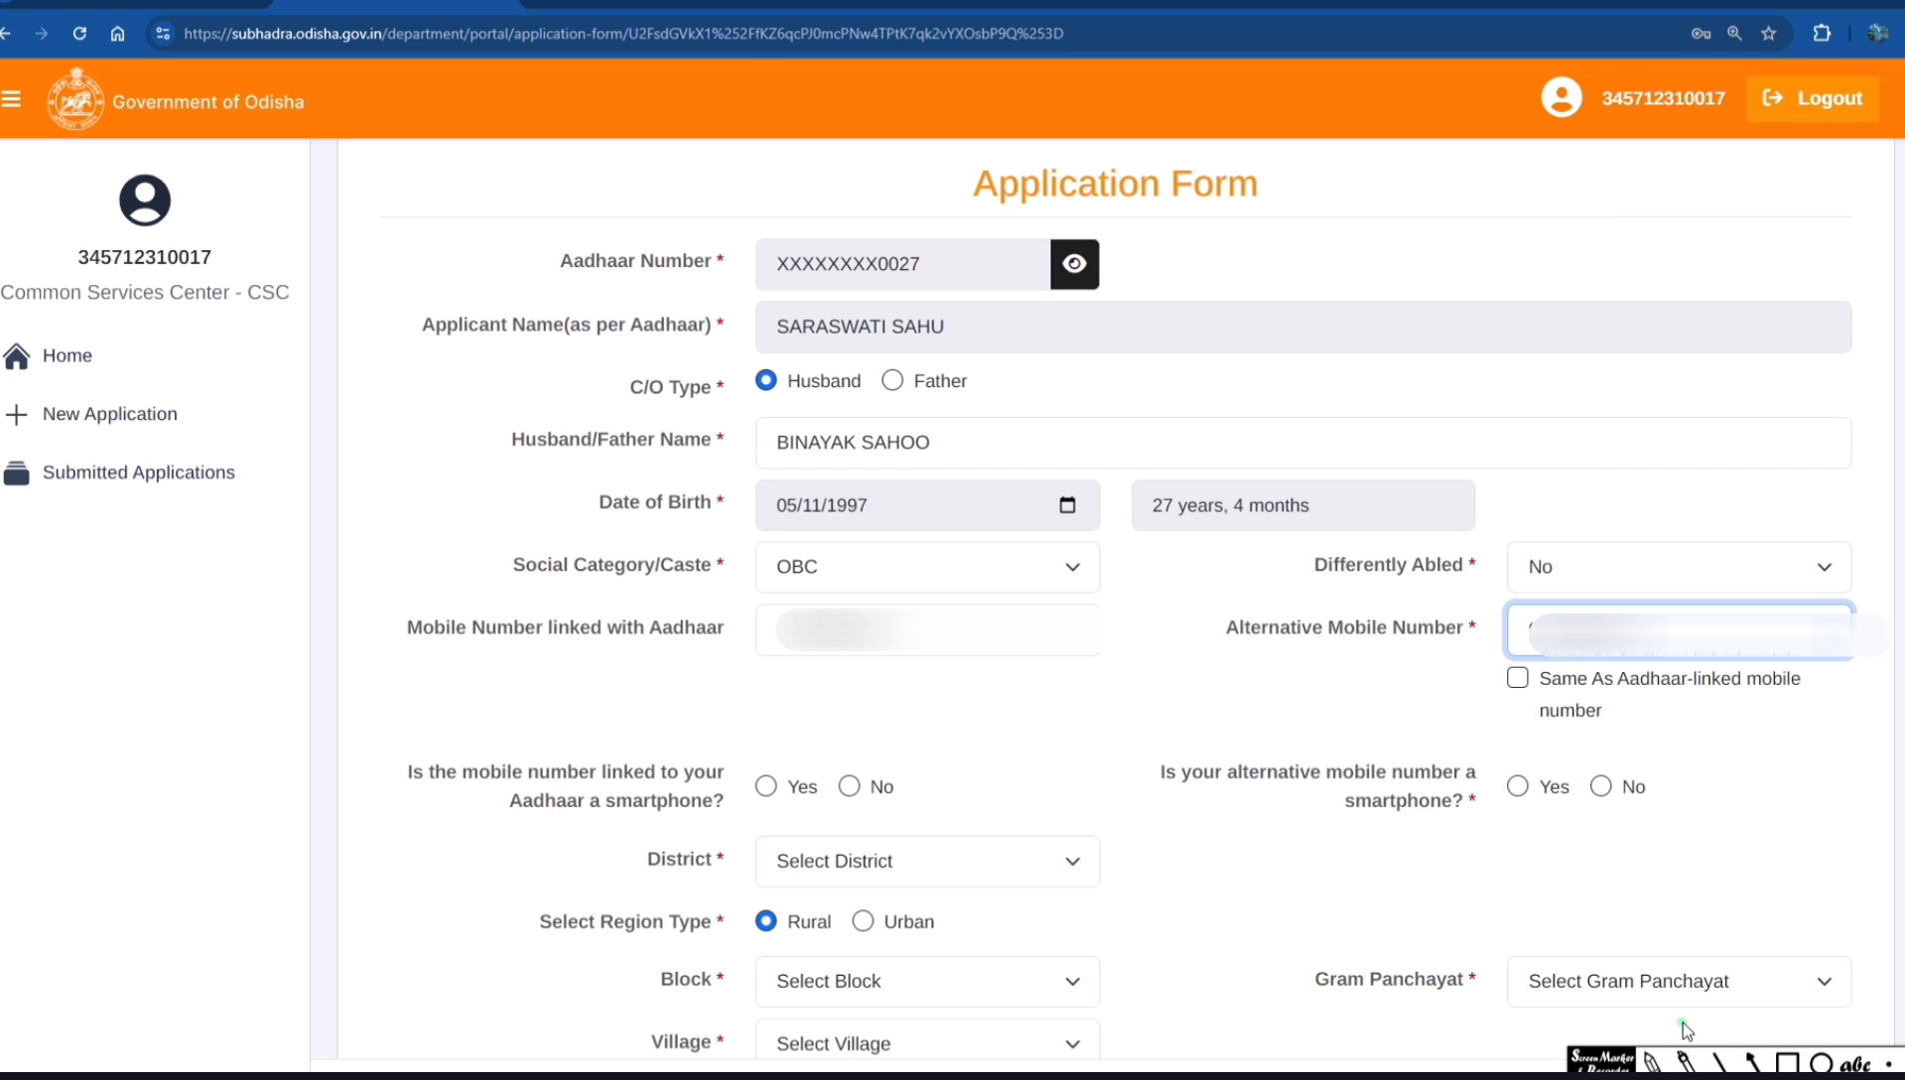
click(1651, 1062)
drag(1511, 671, 1573, 642)
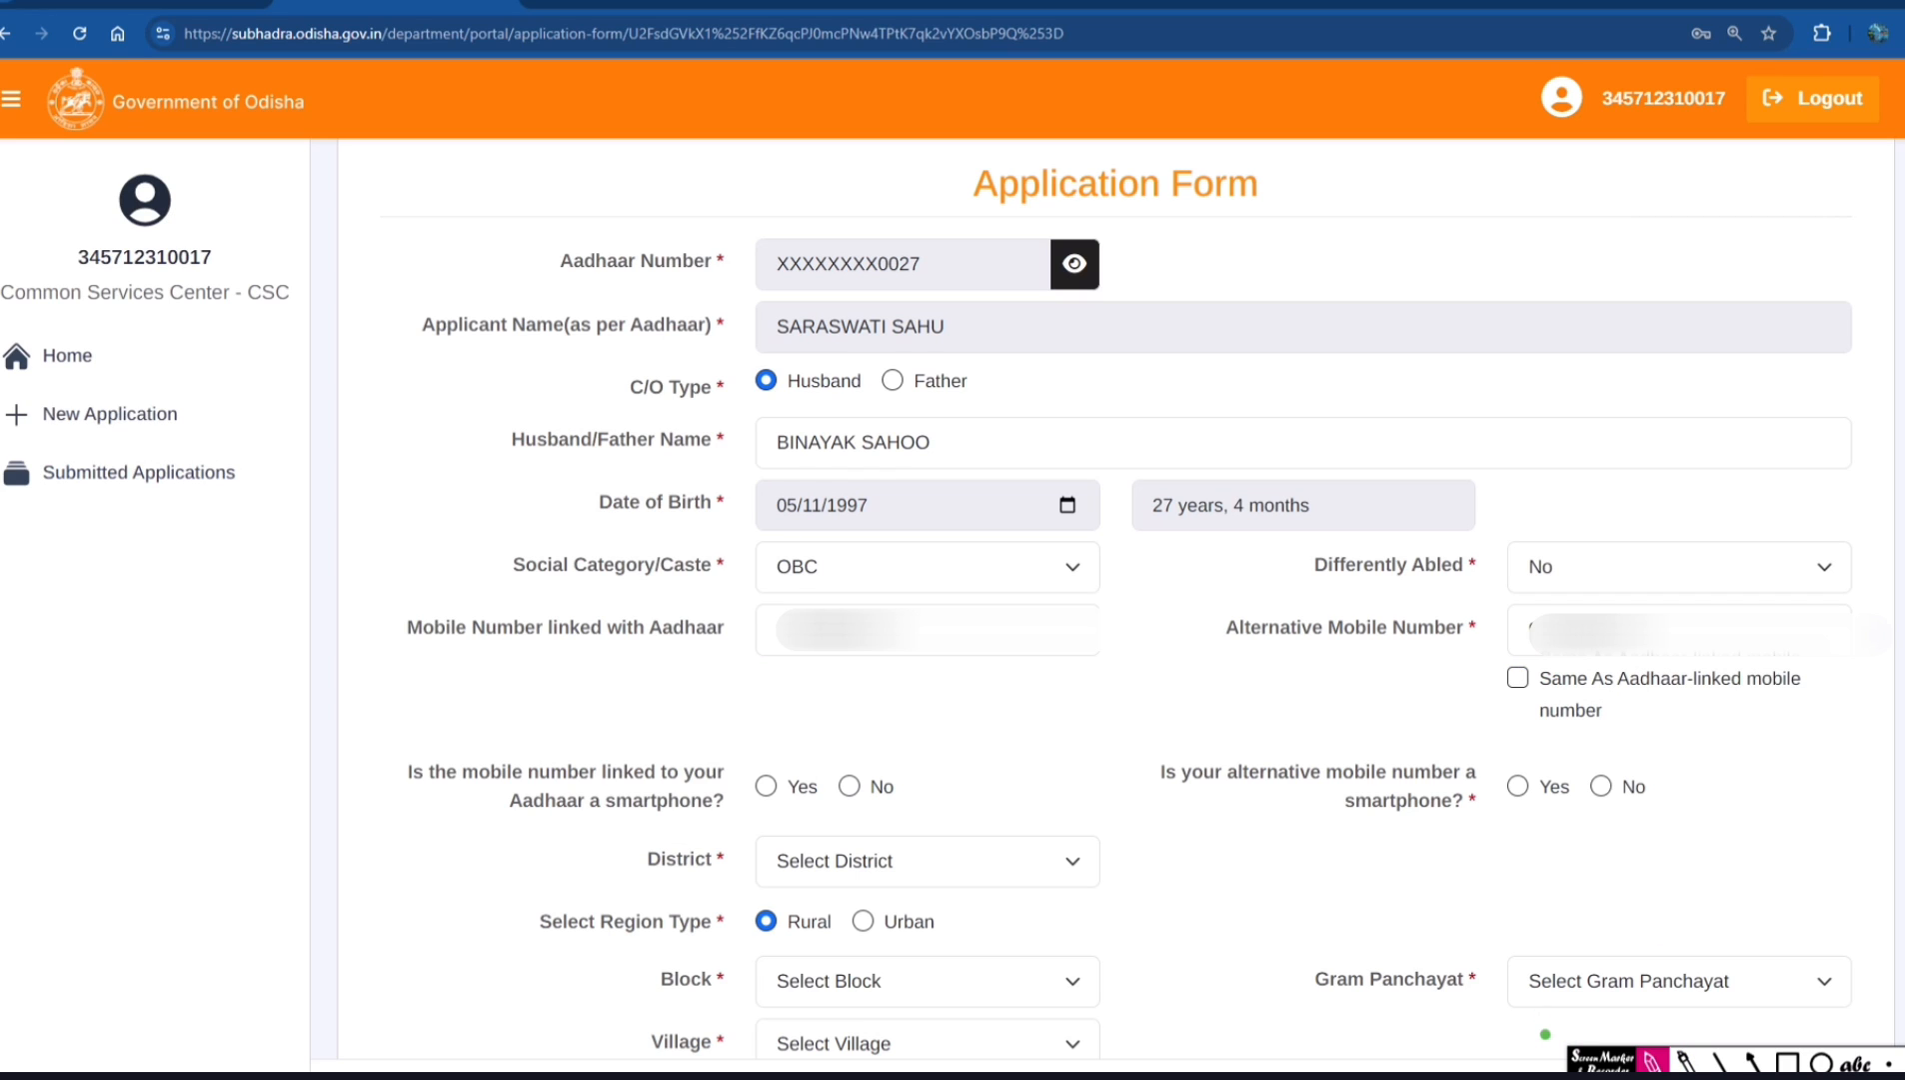
key(Escape)
Step: Answer Yes that the Aadhaar-linked mobile number is a smartphone
scroll(1211, 846, down, 5)
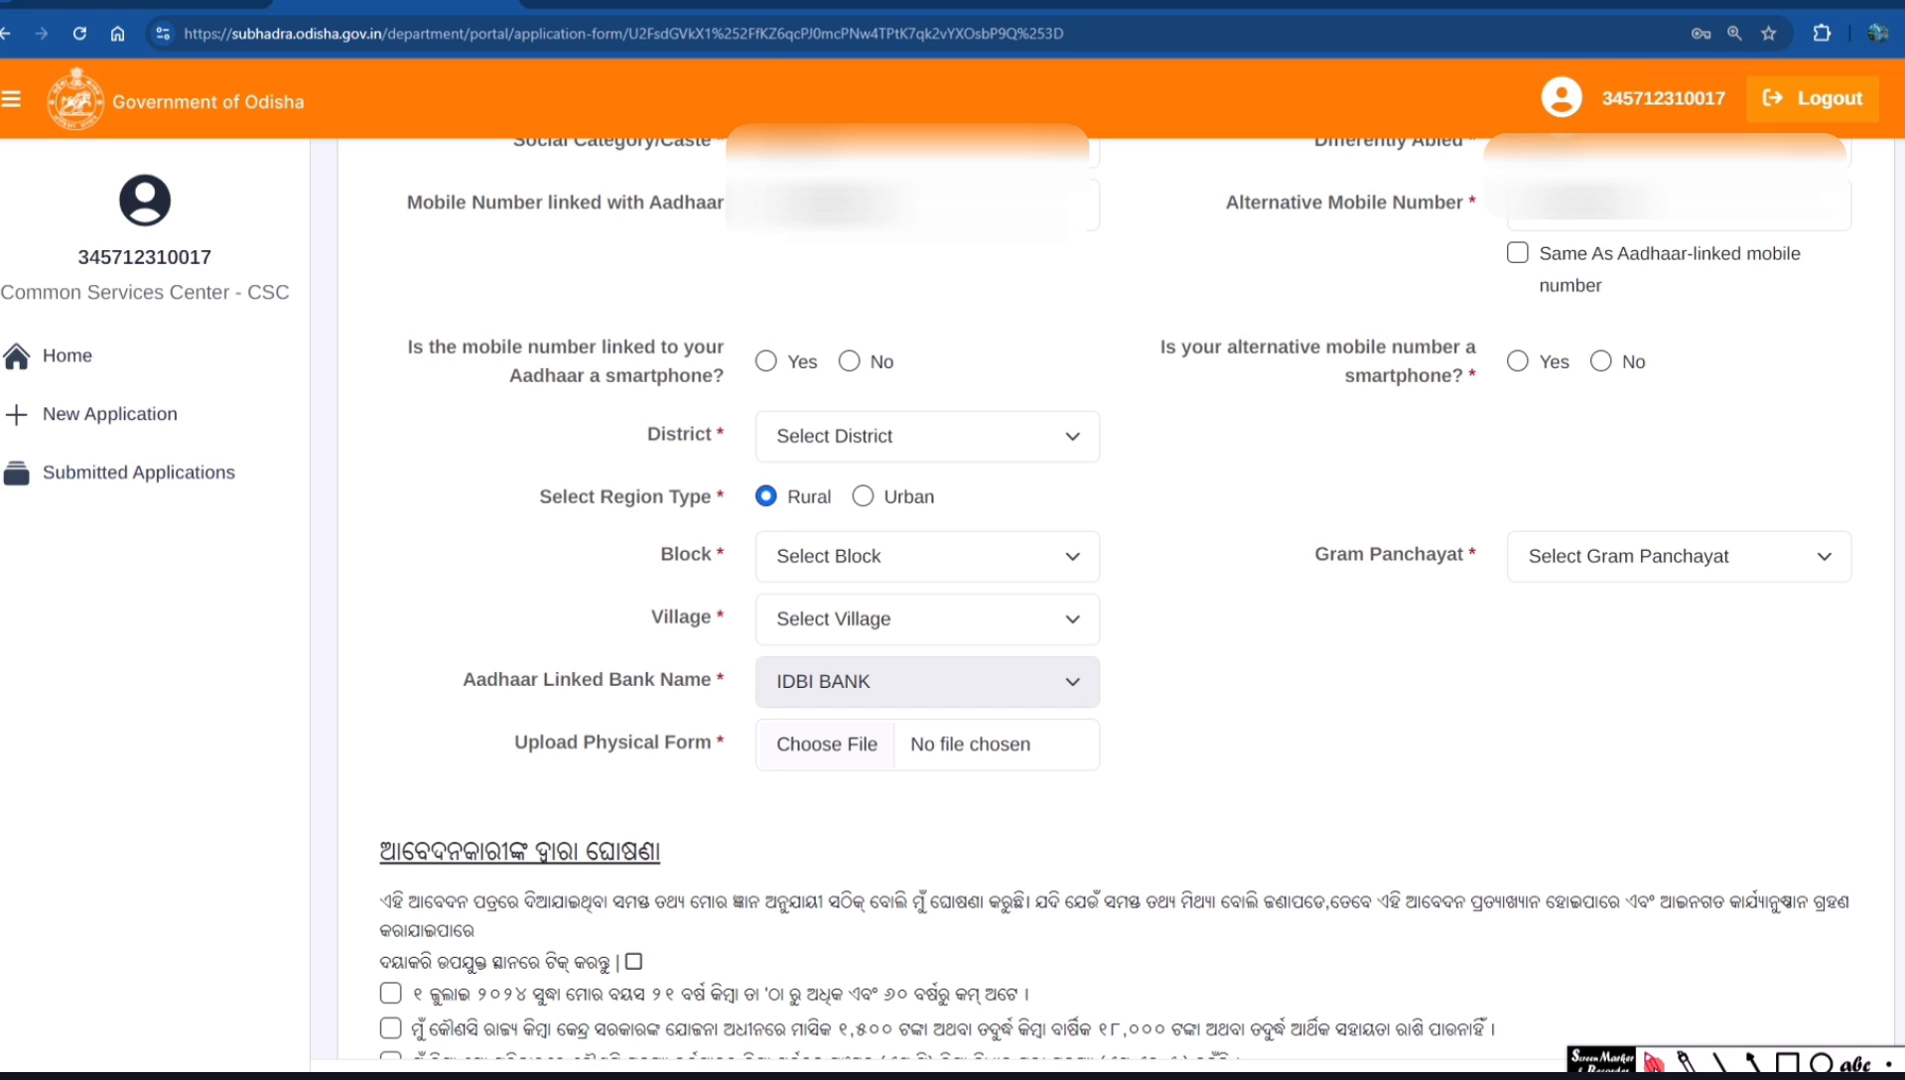
click(1654, 1062)
drag(407, 372, 730, 355)
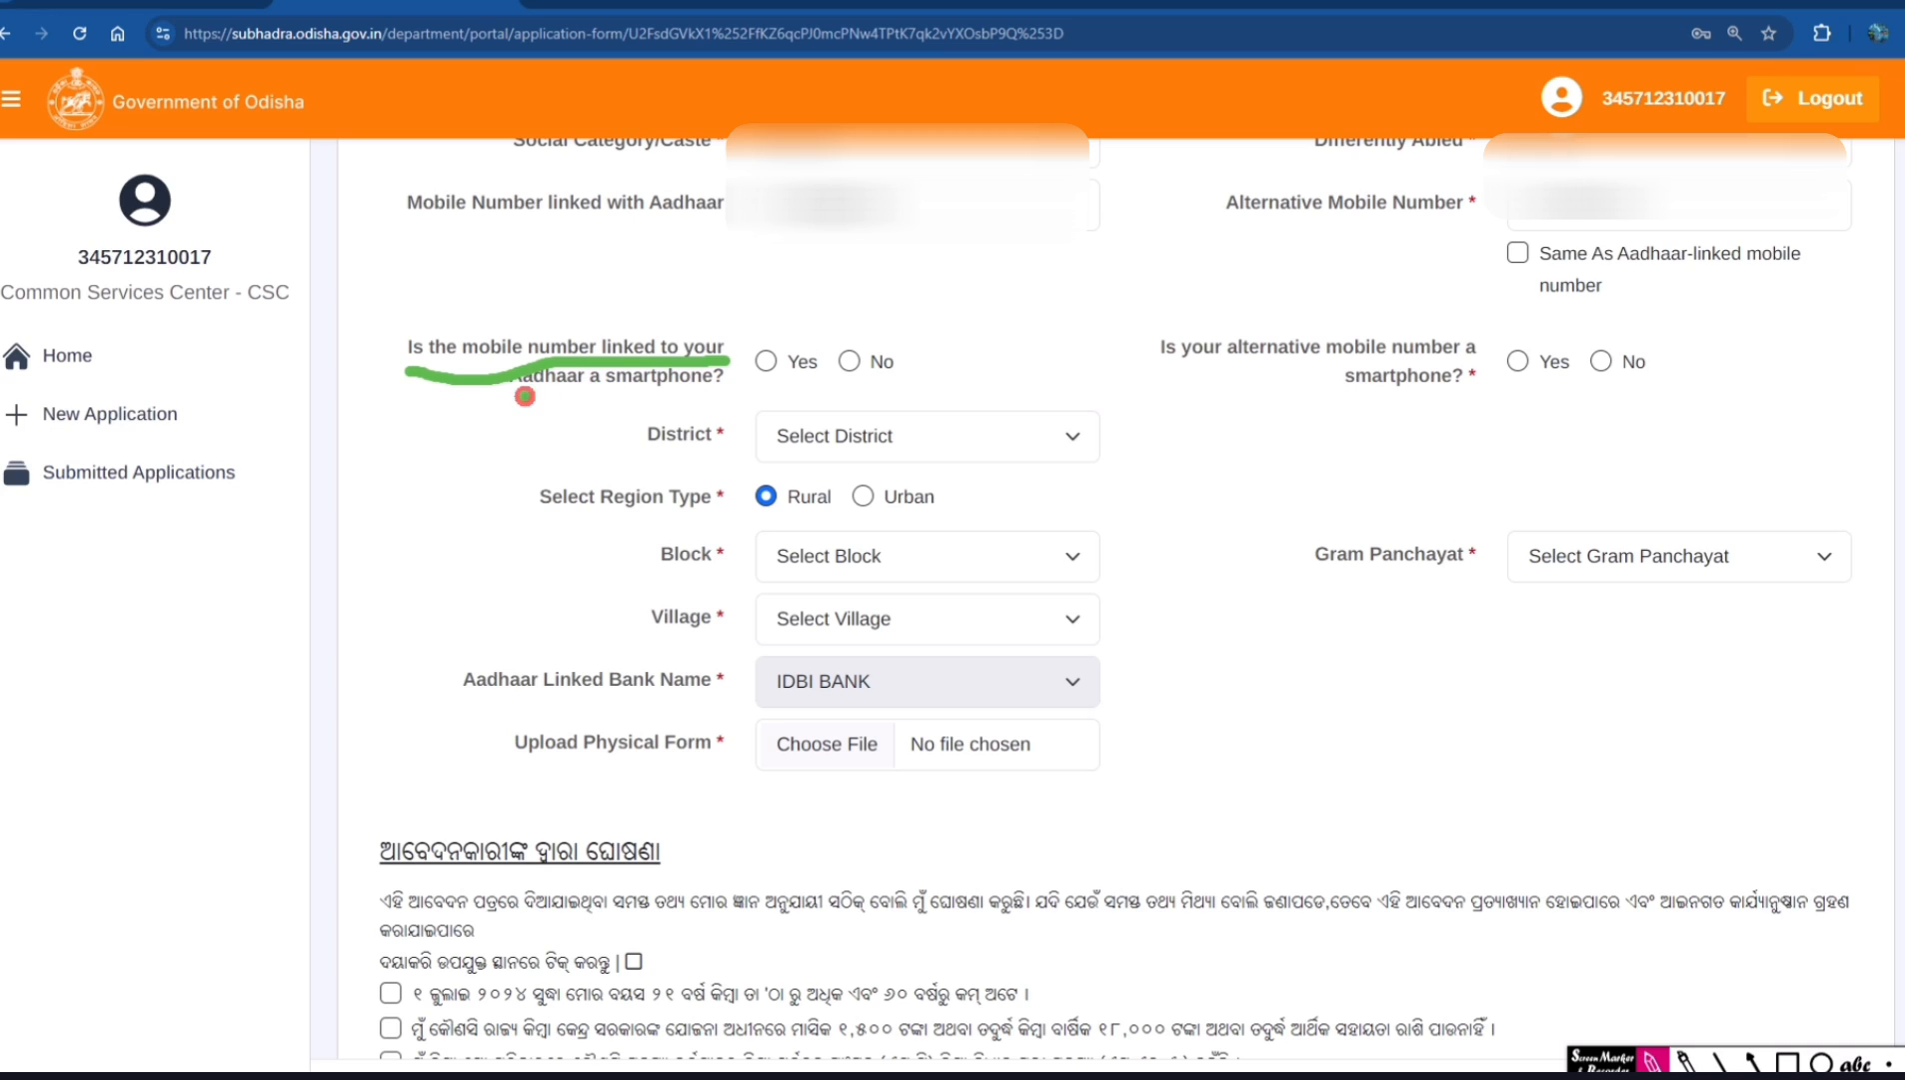
drag(522, 396, 708, 396)
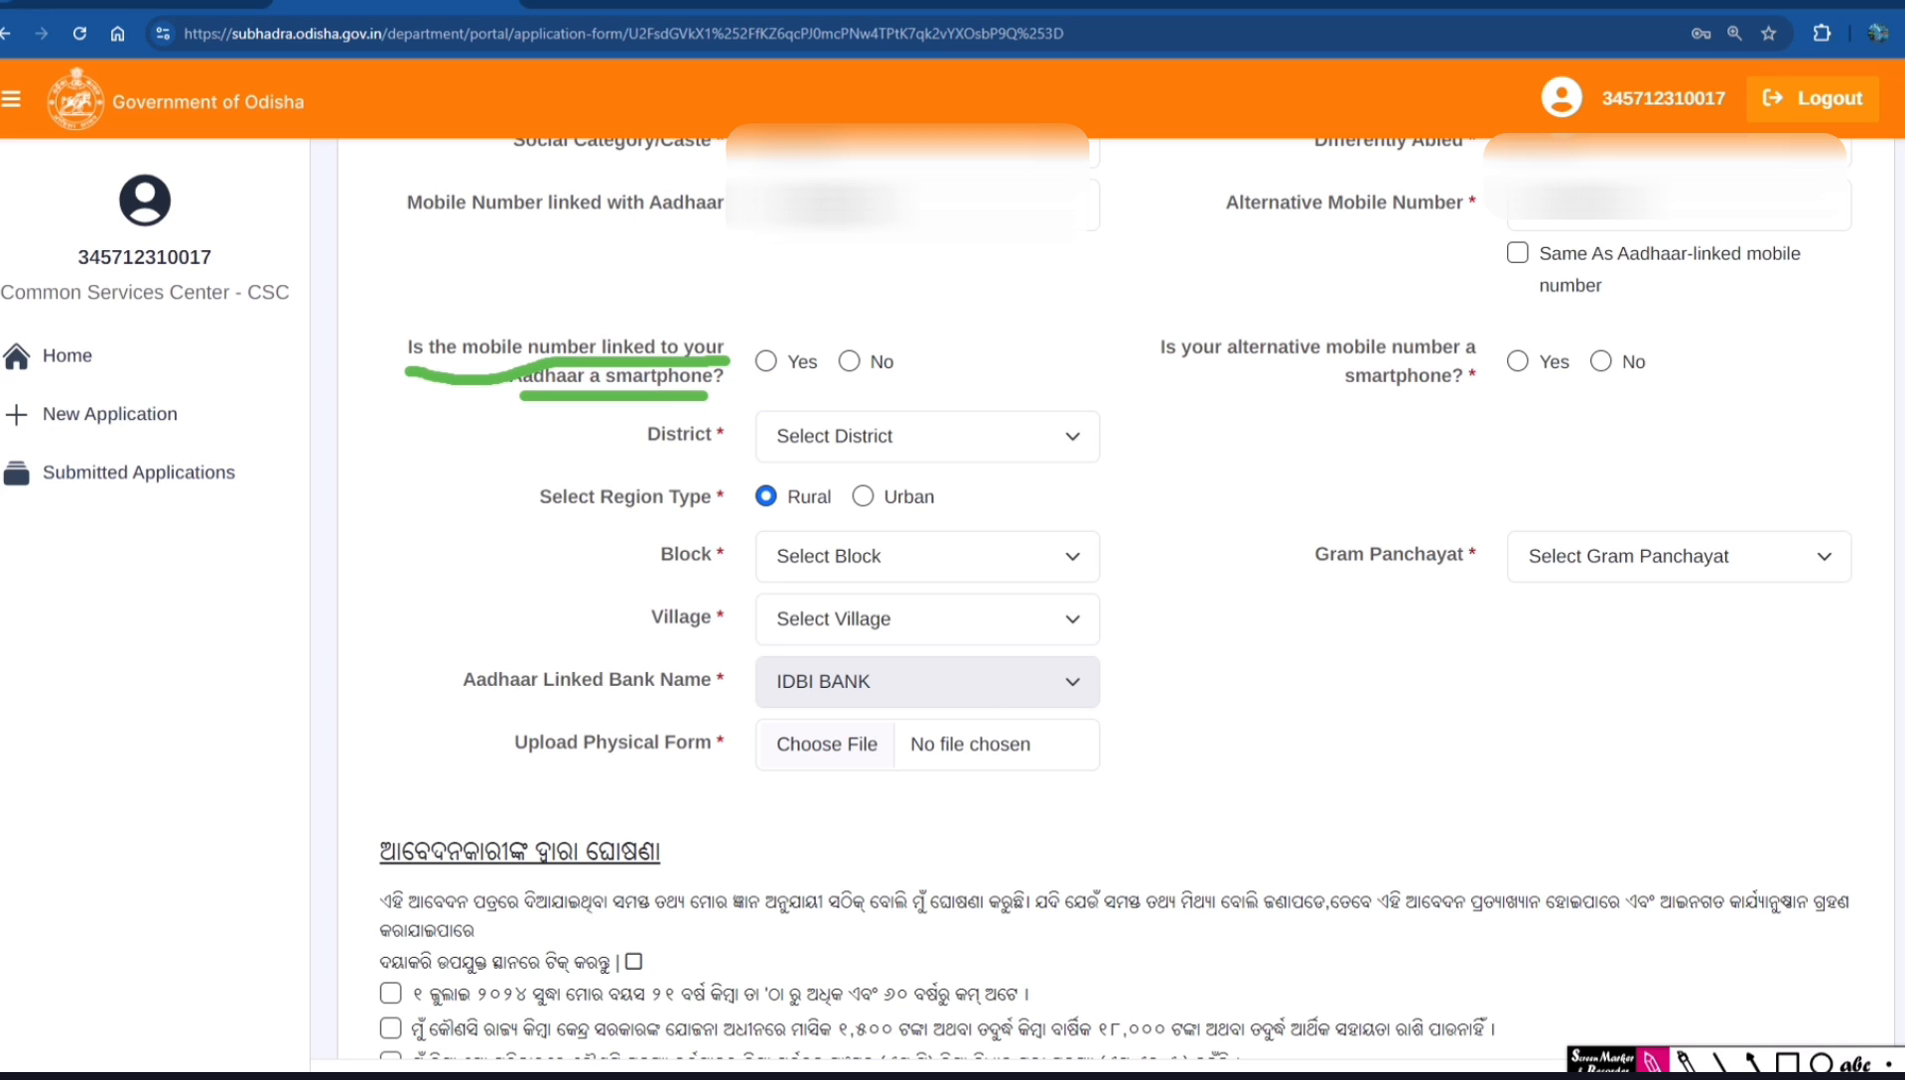
key(Escape)
click(767, 363)
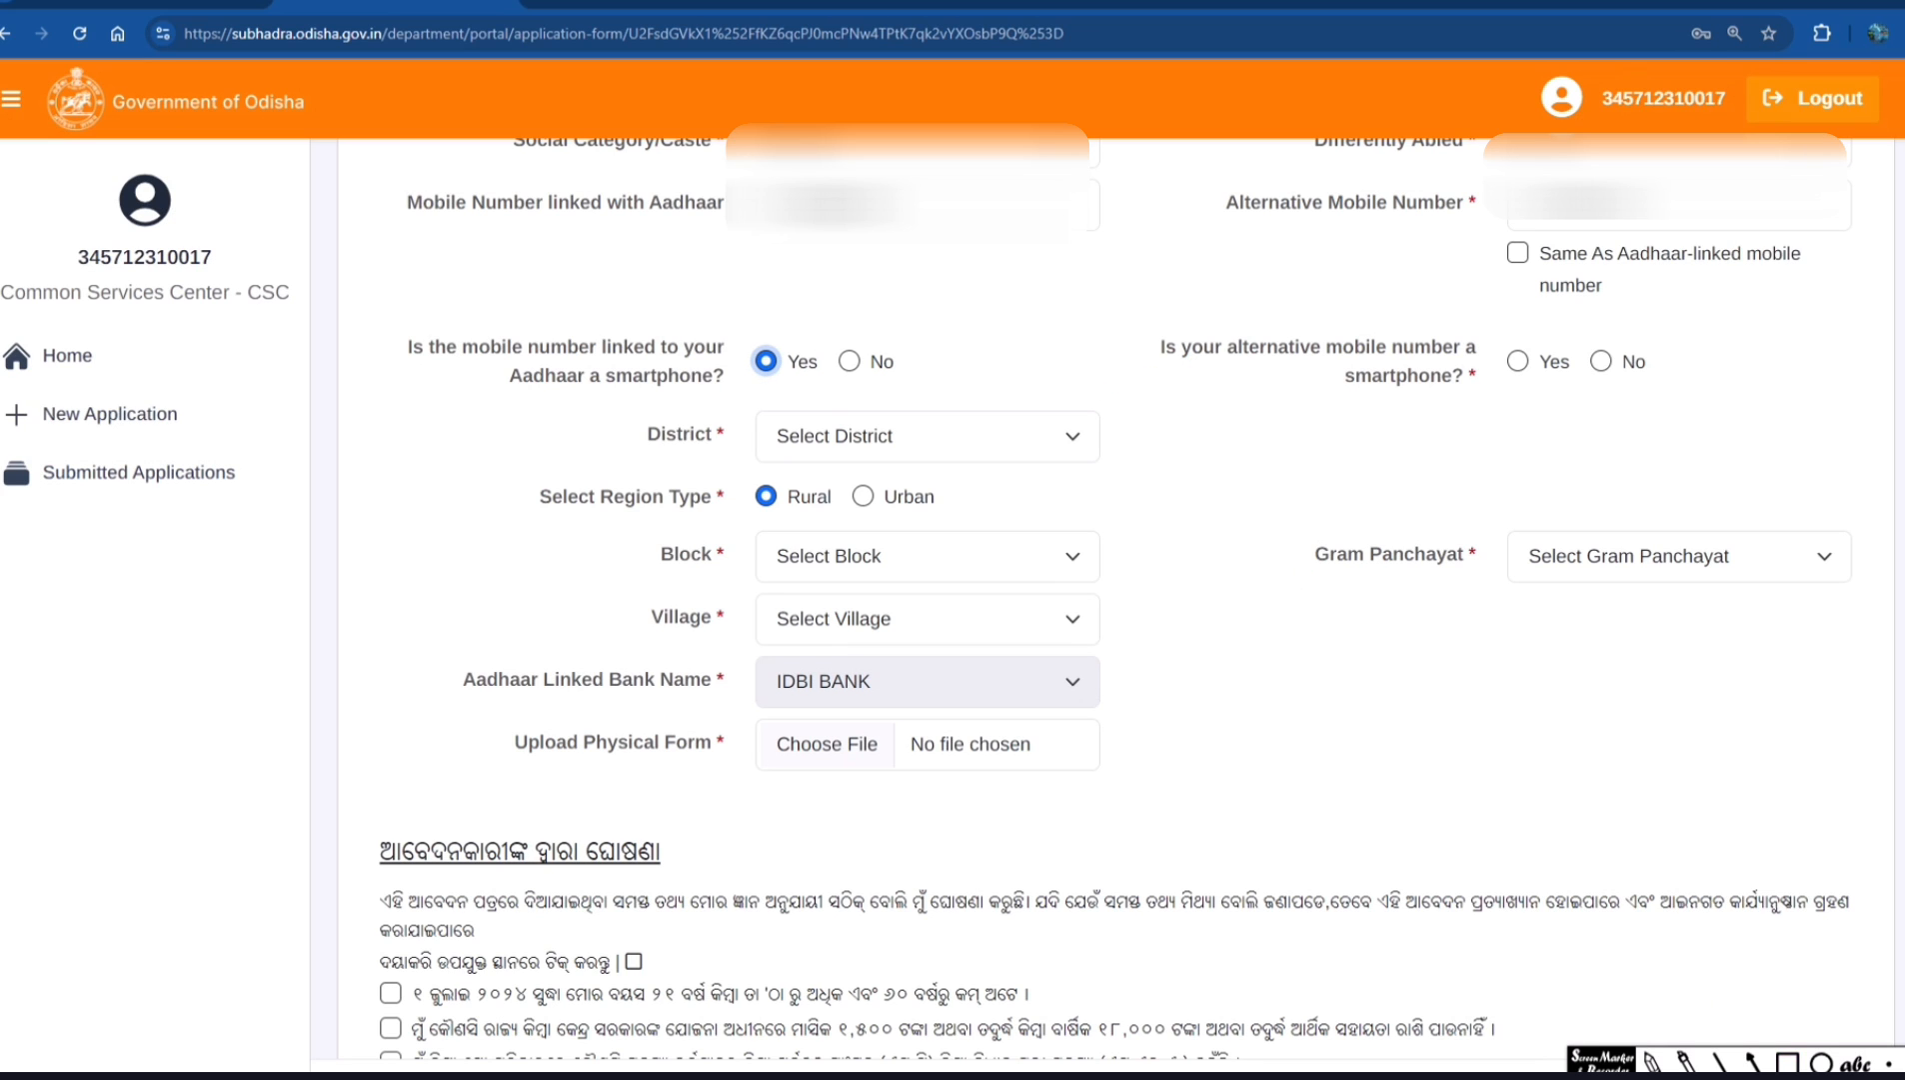
Step: Answer Yes that the alternative mobile number is a smartphone
key(r)
mouse_move(1137, 318)
mouse_down()
mouse_move(1404, 418)
mouse_move(1680, 410)
mouse_up()
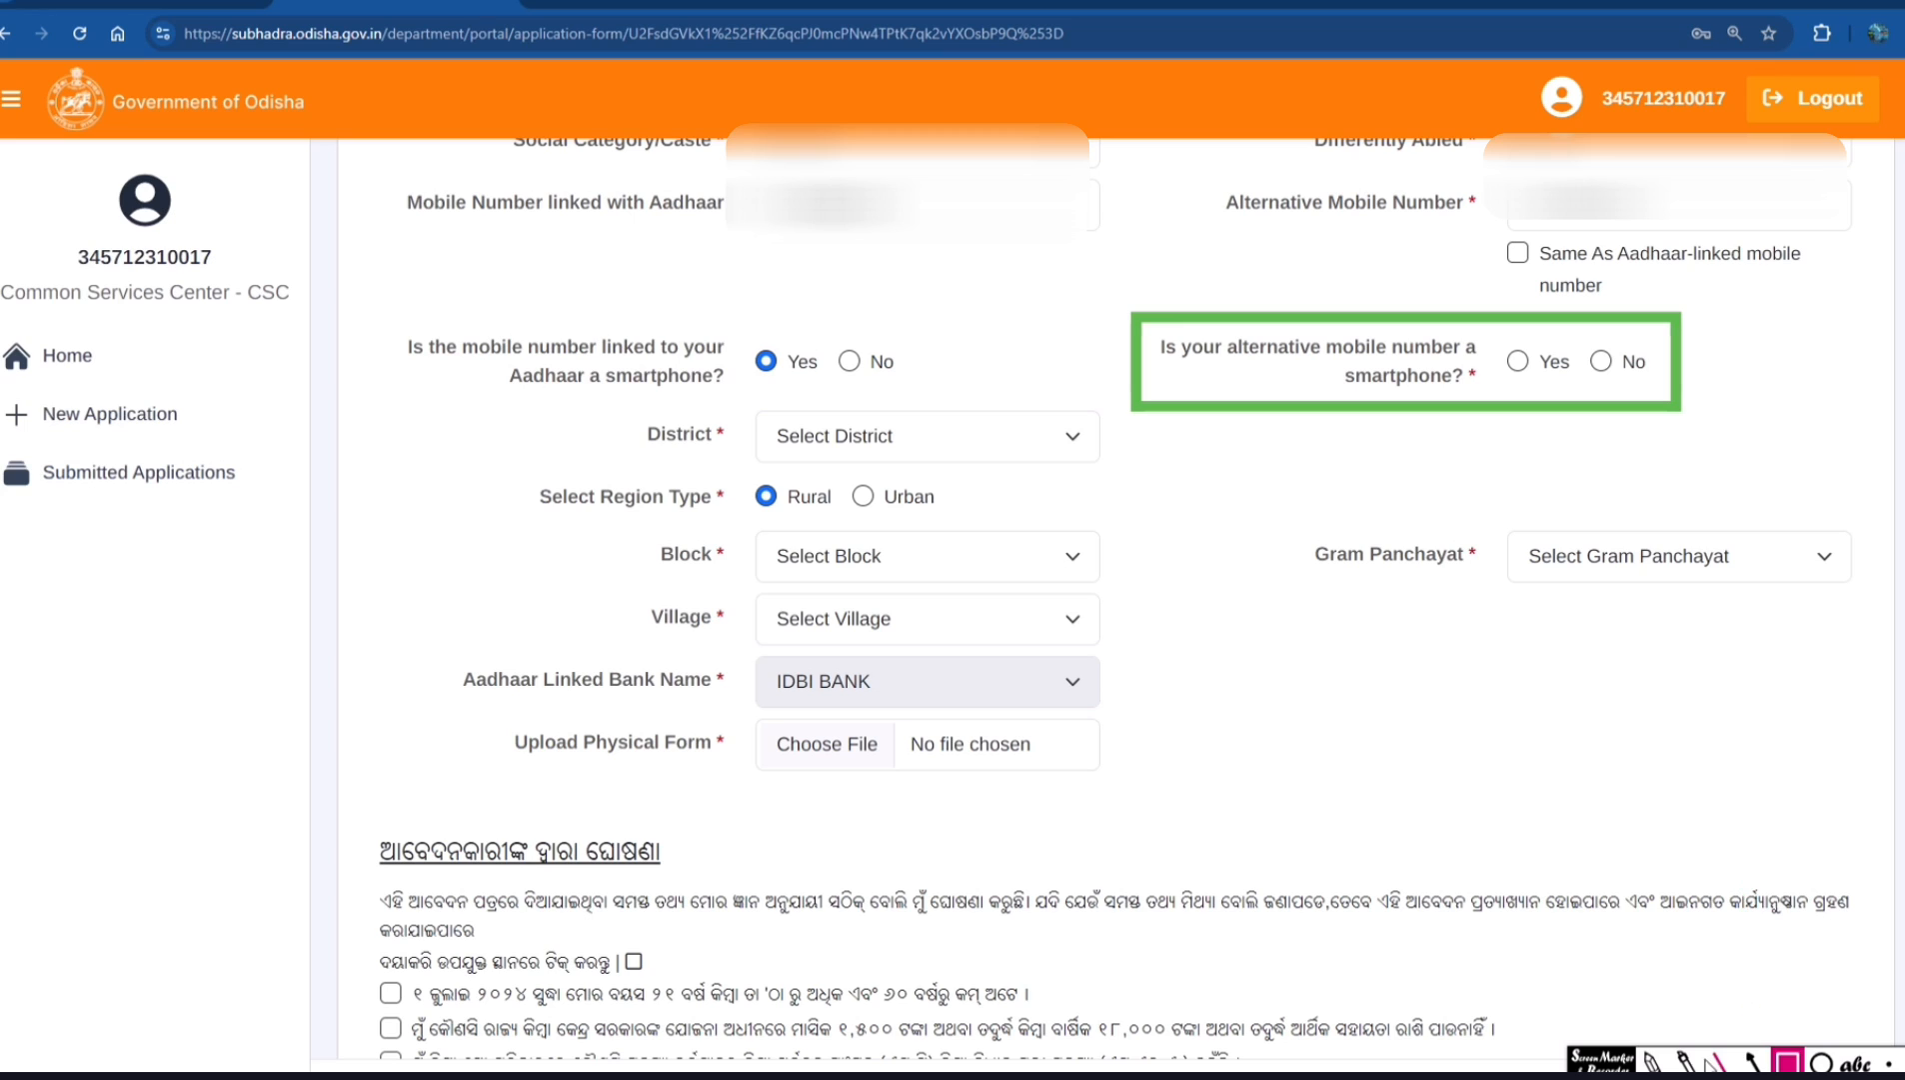
click(1653, 1061)
mouse_move(1510, 357)
mouse_down()
mouse_move(1519, 385)
mouse_move(1544, 337)
mouse_move(1645, 370)
mouse_move(1689, 347)
mouse_up()
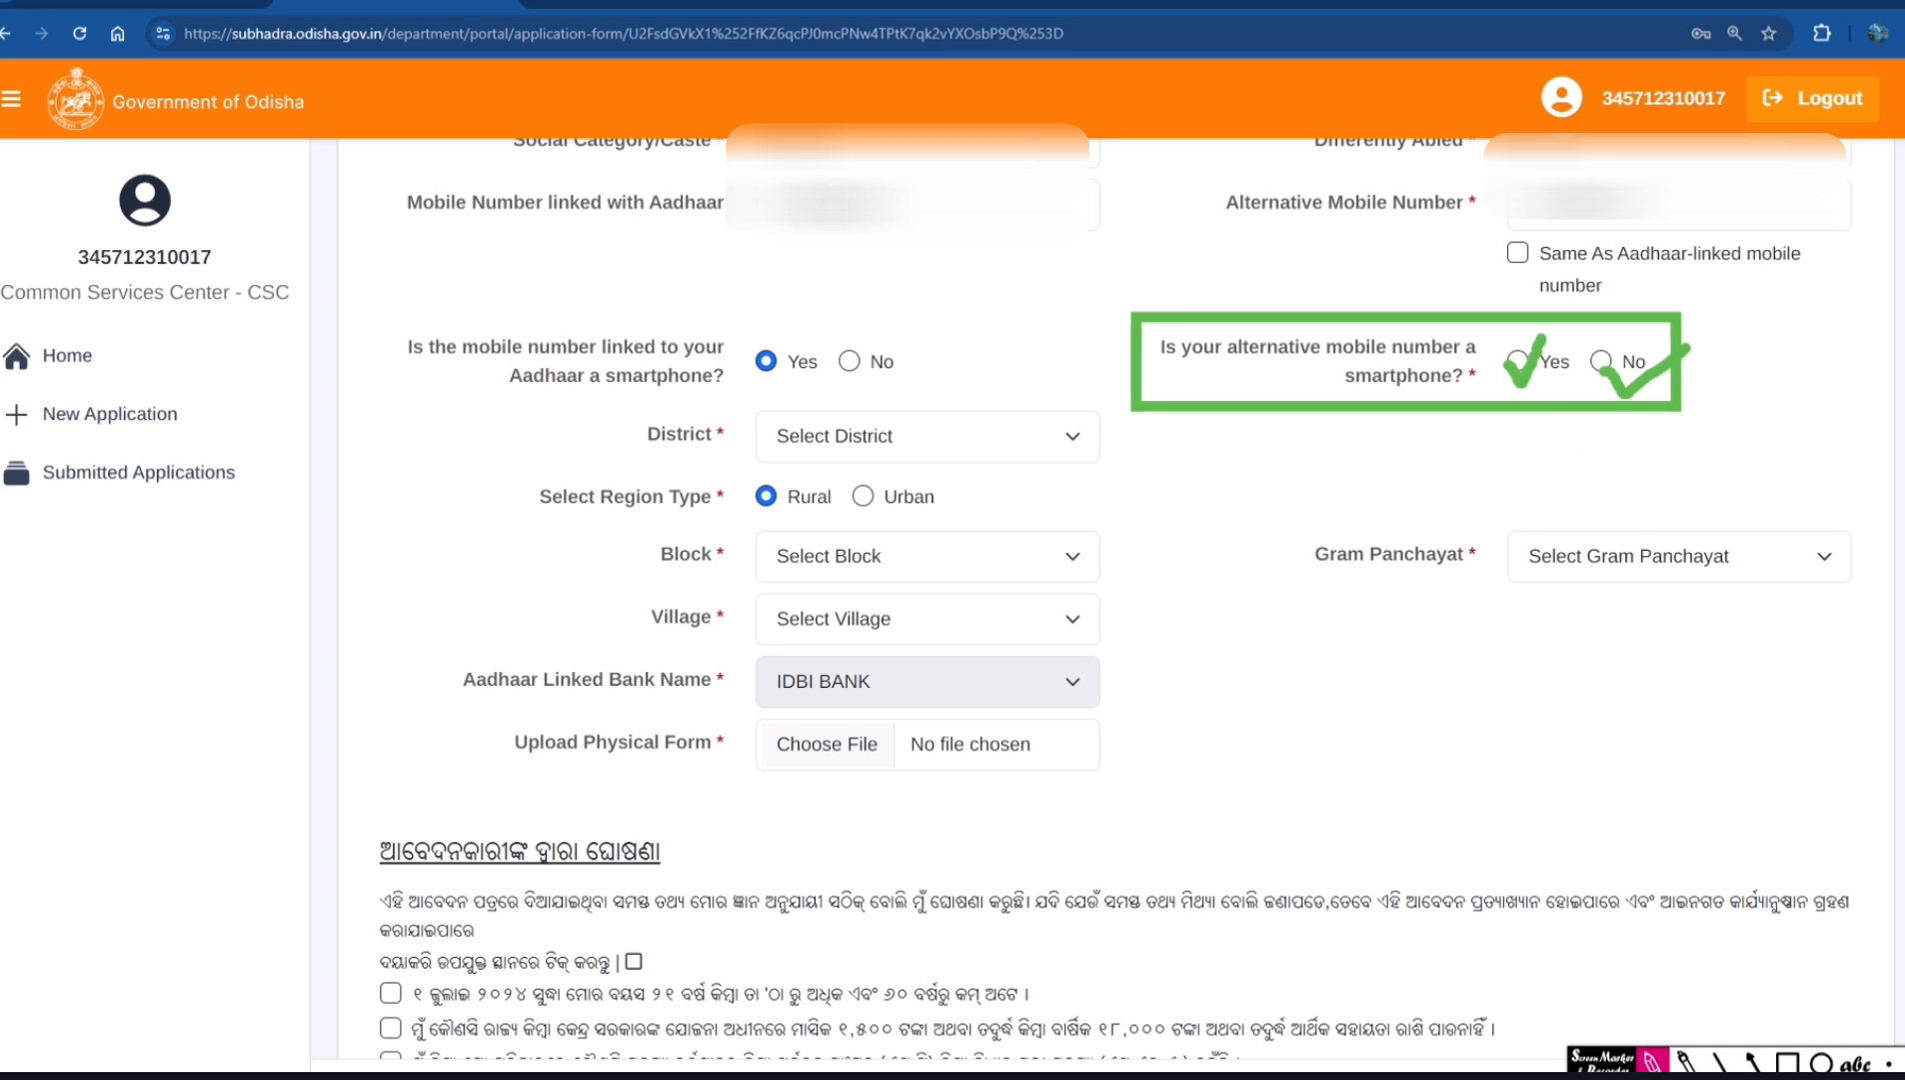
click(1890, 1064)
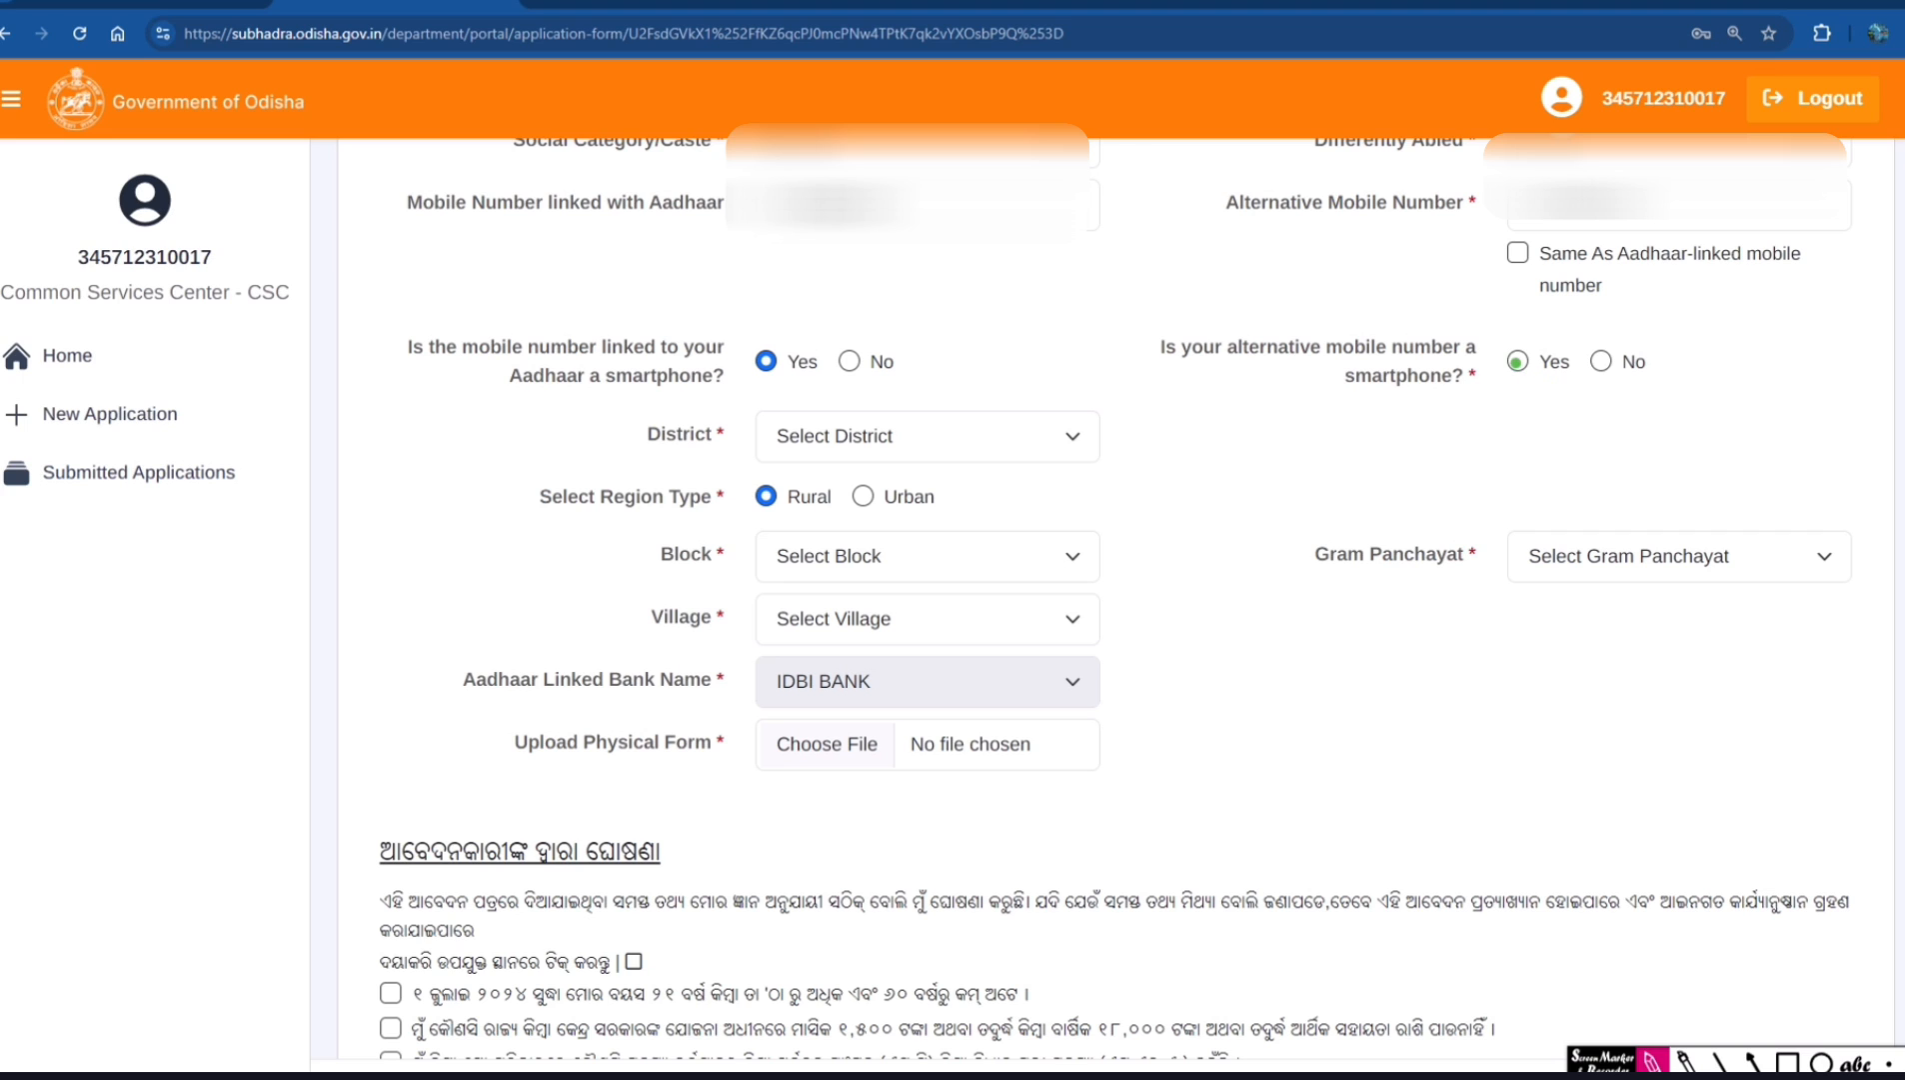
key(Escape)
click(1518, 362)
Step: Choose Nayagarh as the district and Odagaon as the block
click(946, 437)
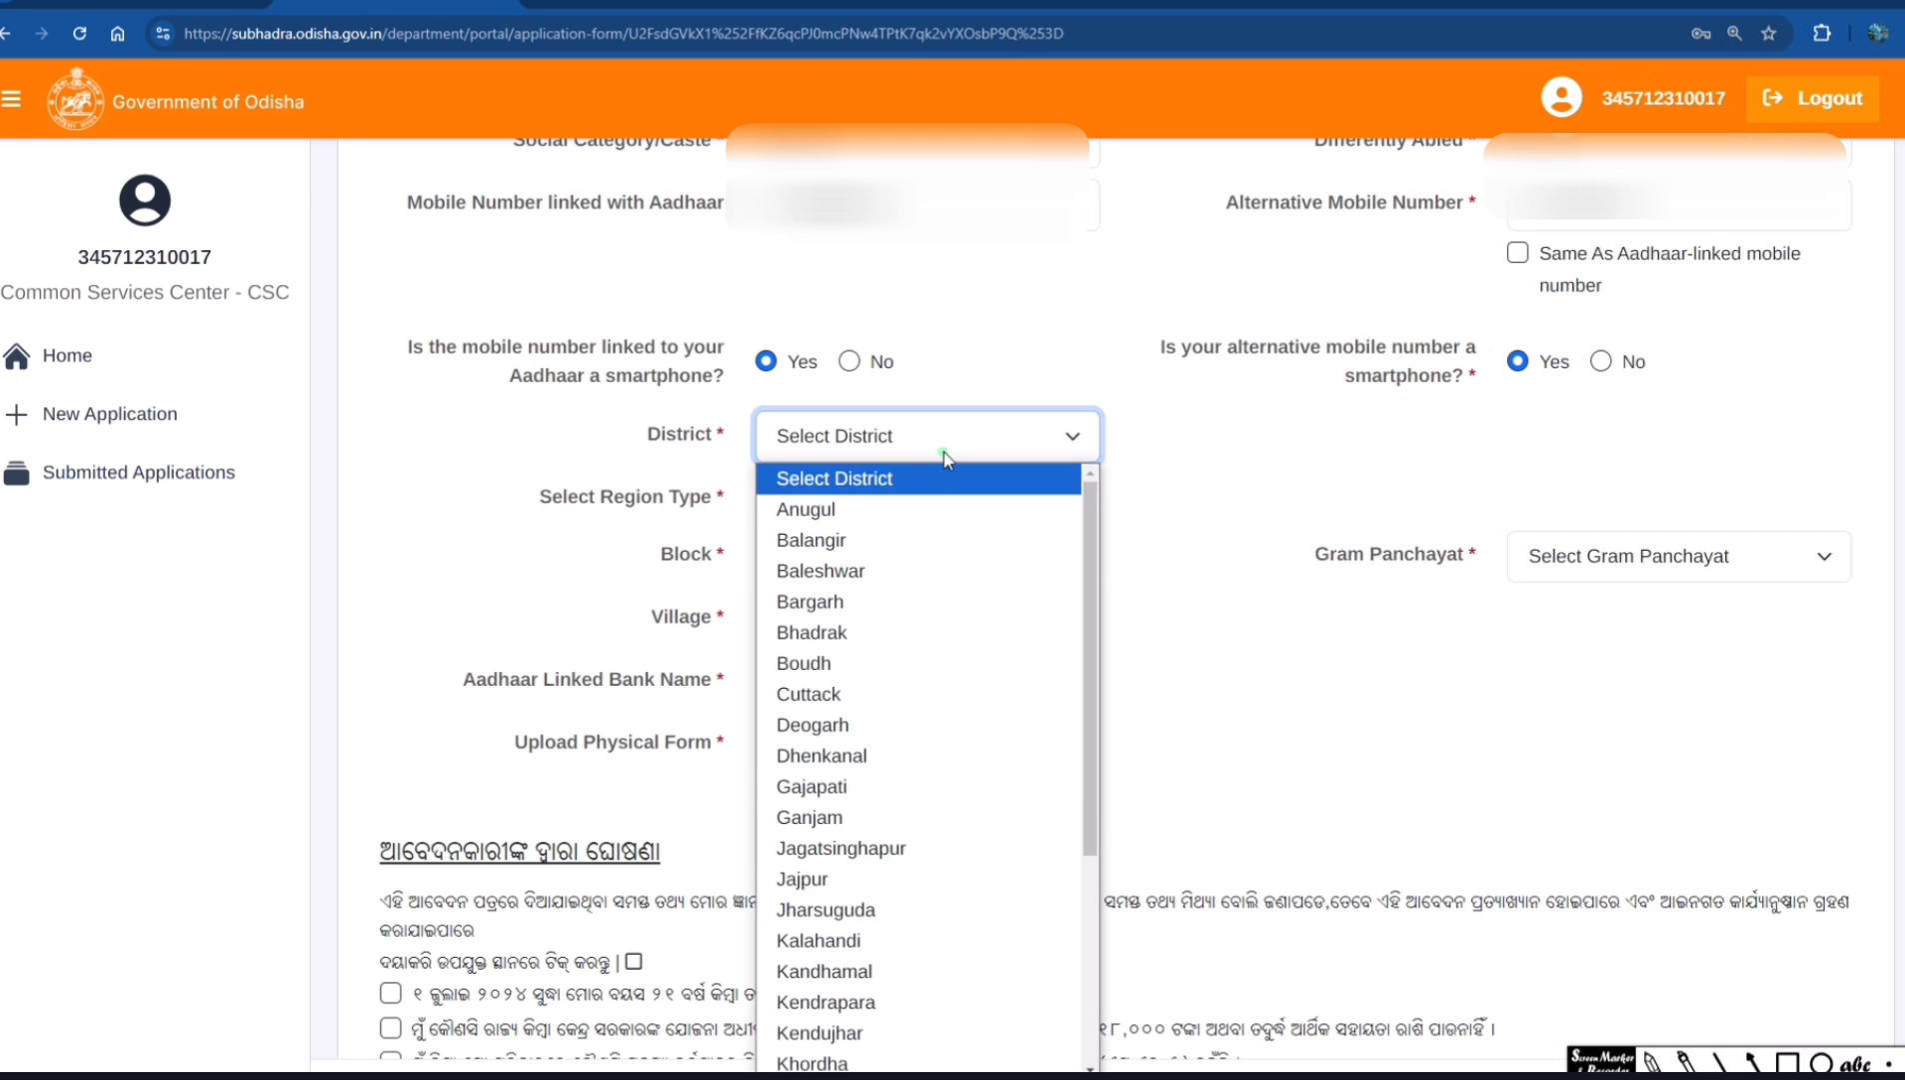
scroll(850, 850, down, 4)
click(843, 882)
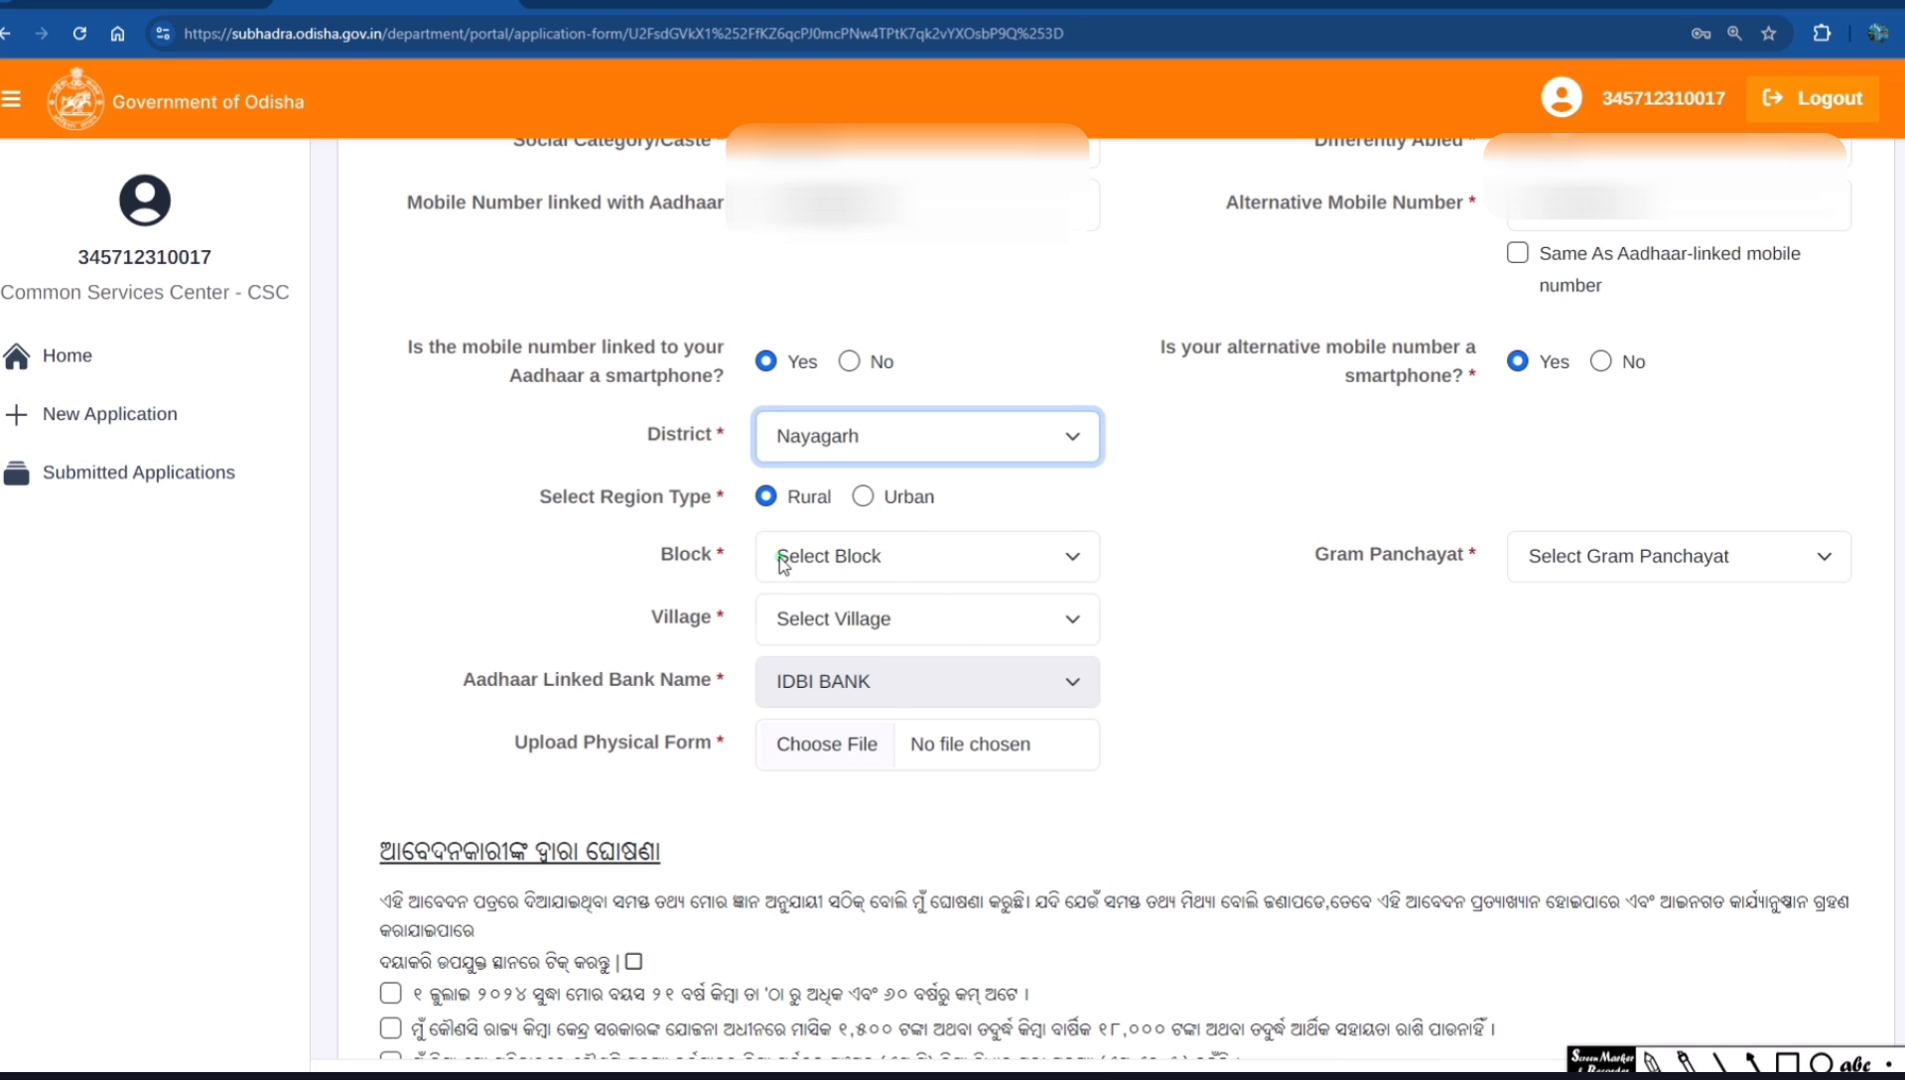
click(884, 563)
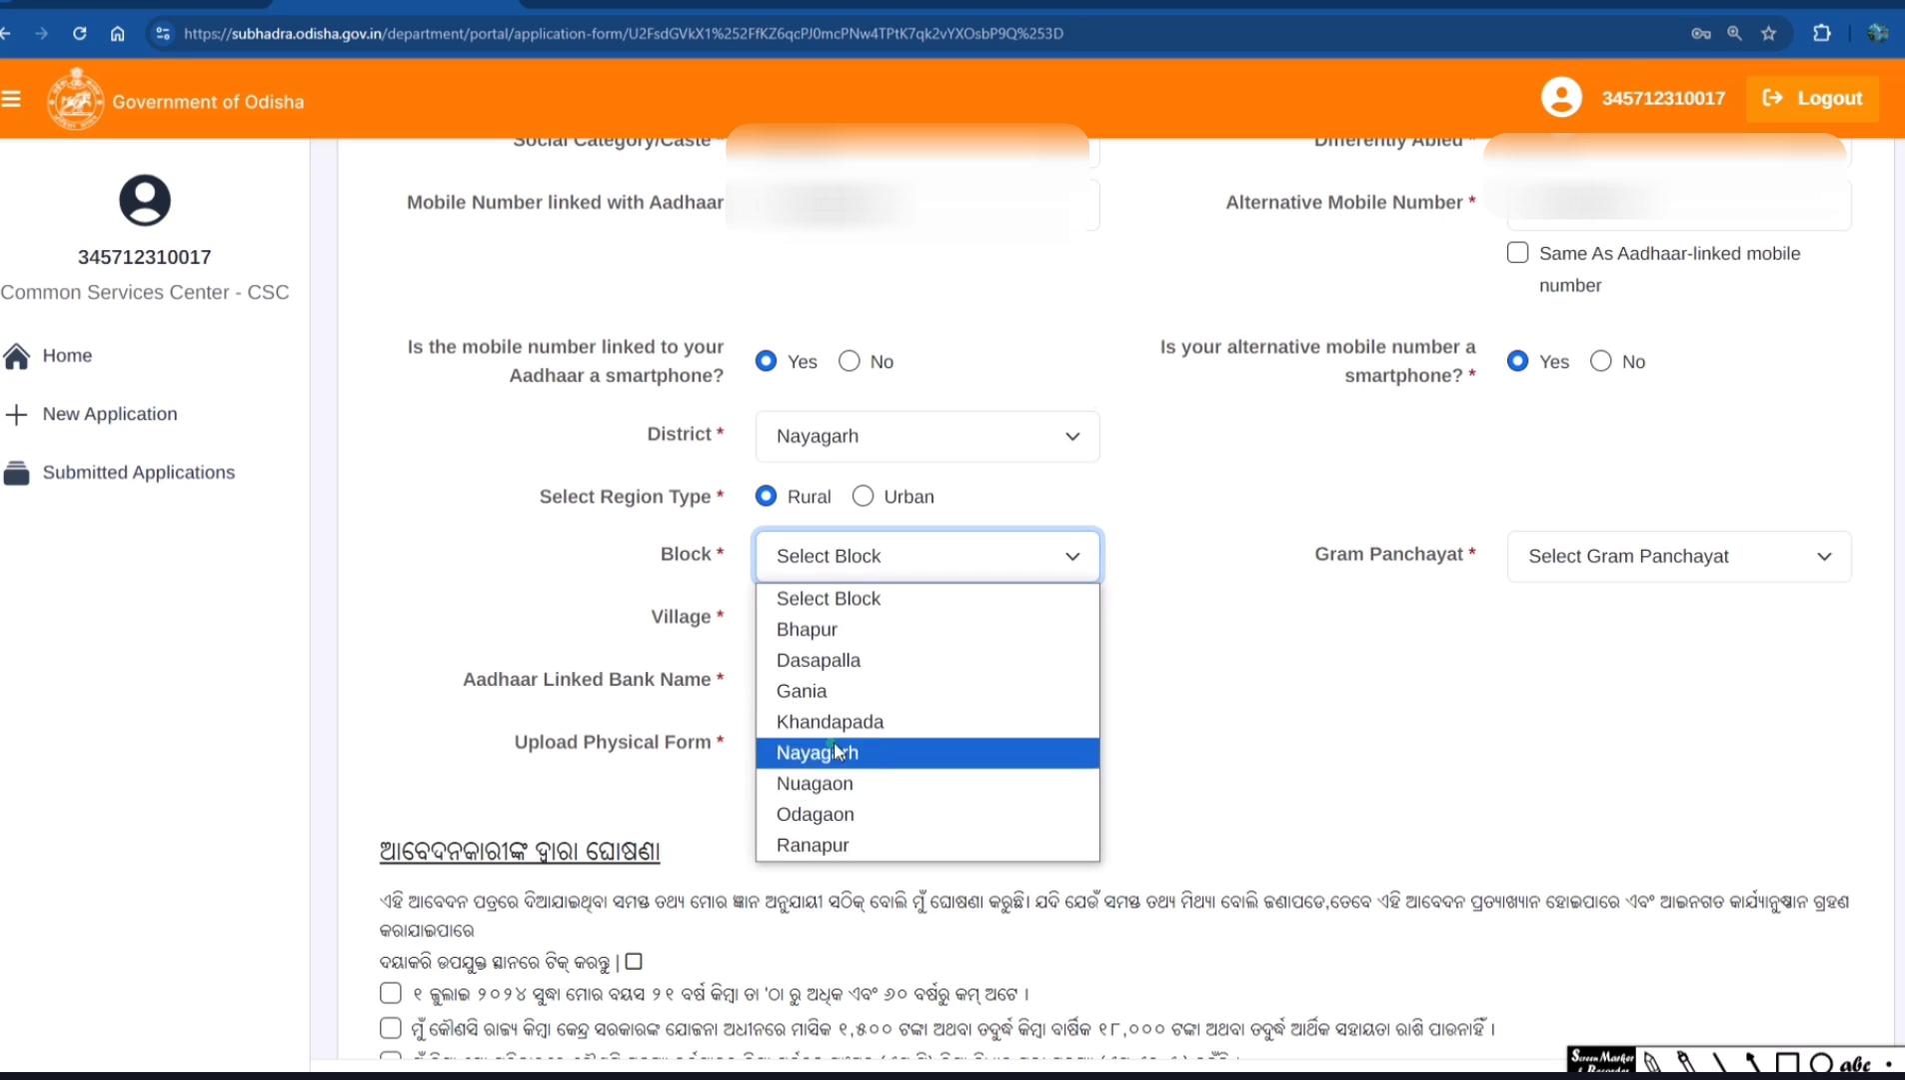
click(815, 814)
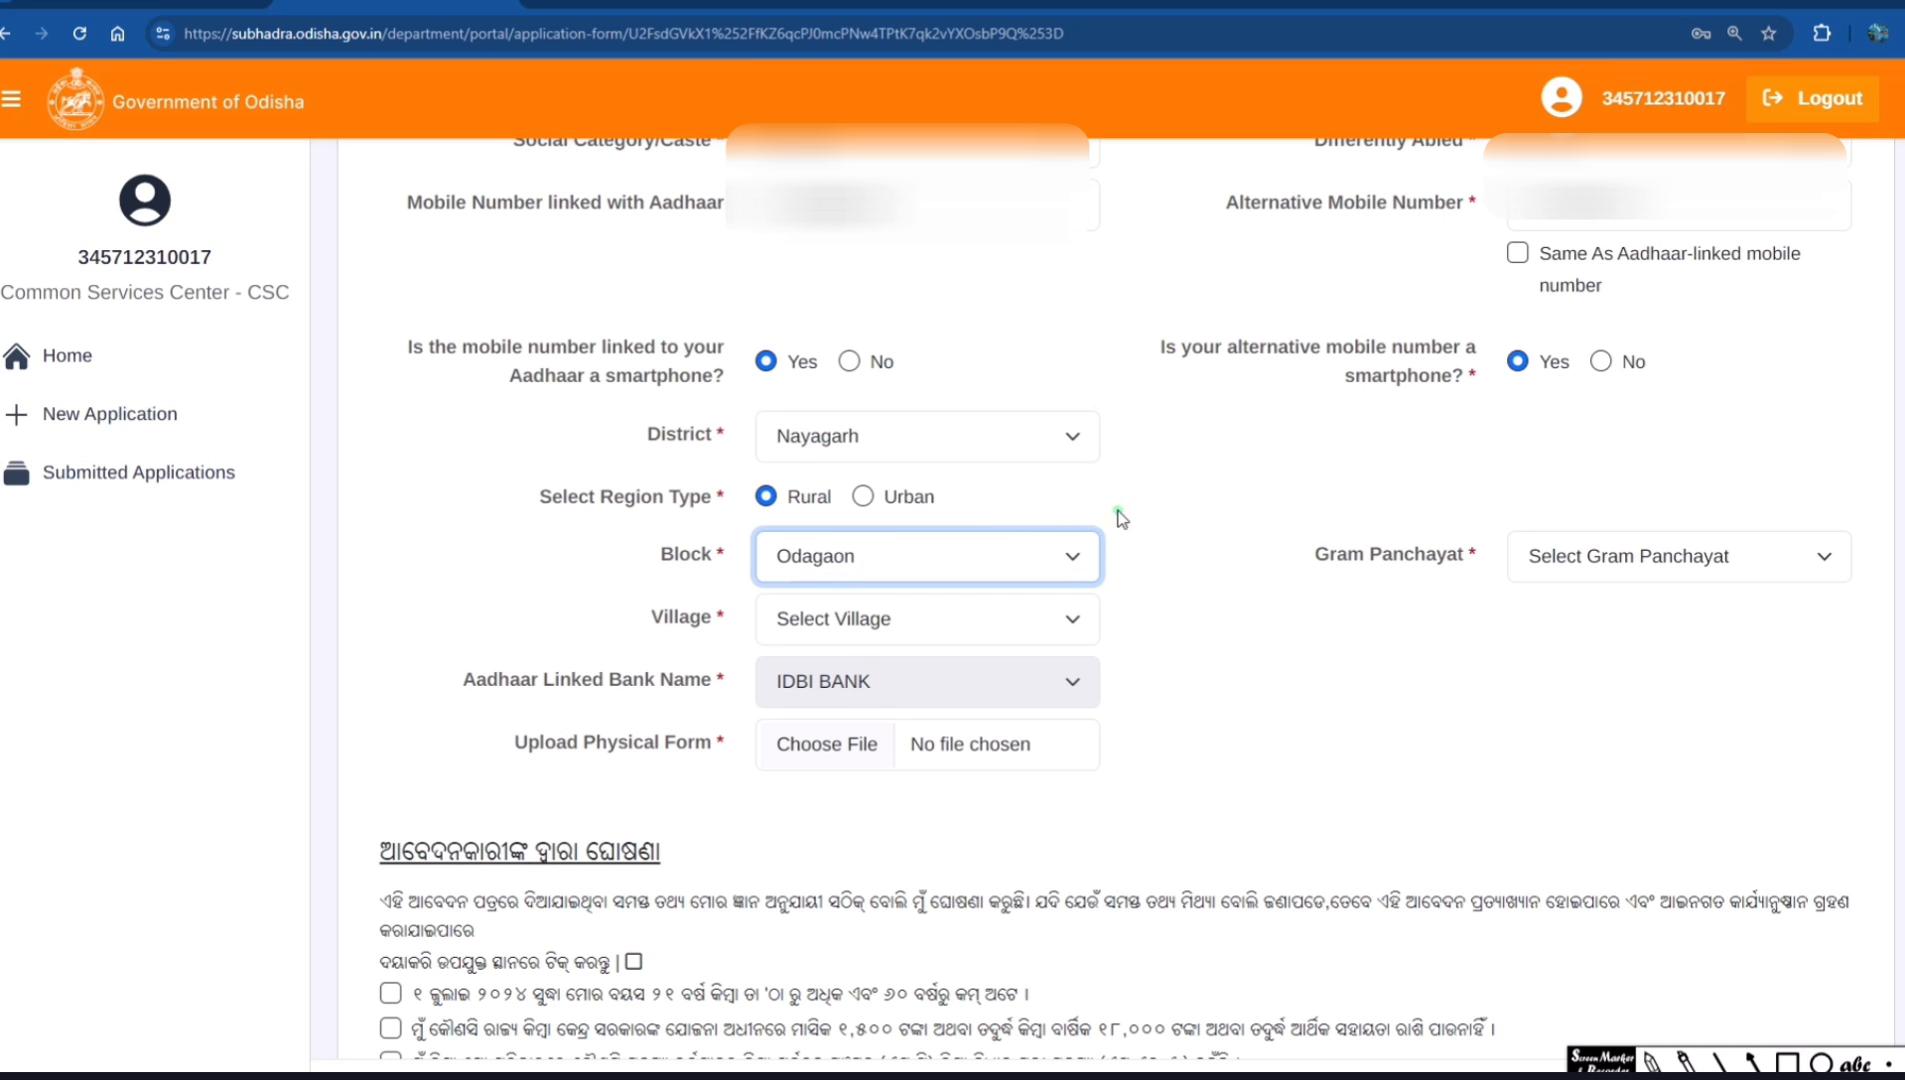
Step: Choose Saradhapur as both the gram panchayat and the village
click(1652, 558)
text(sar)
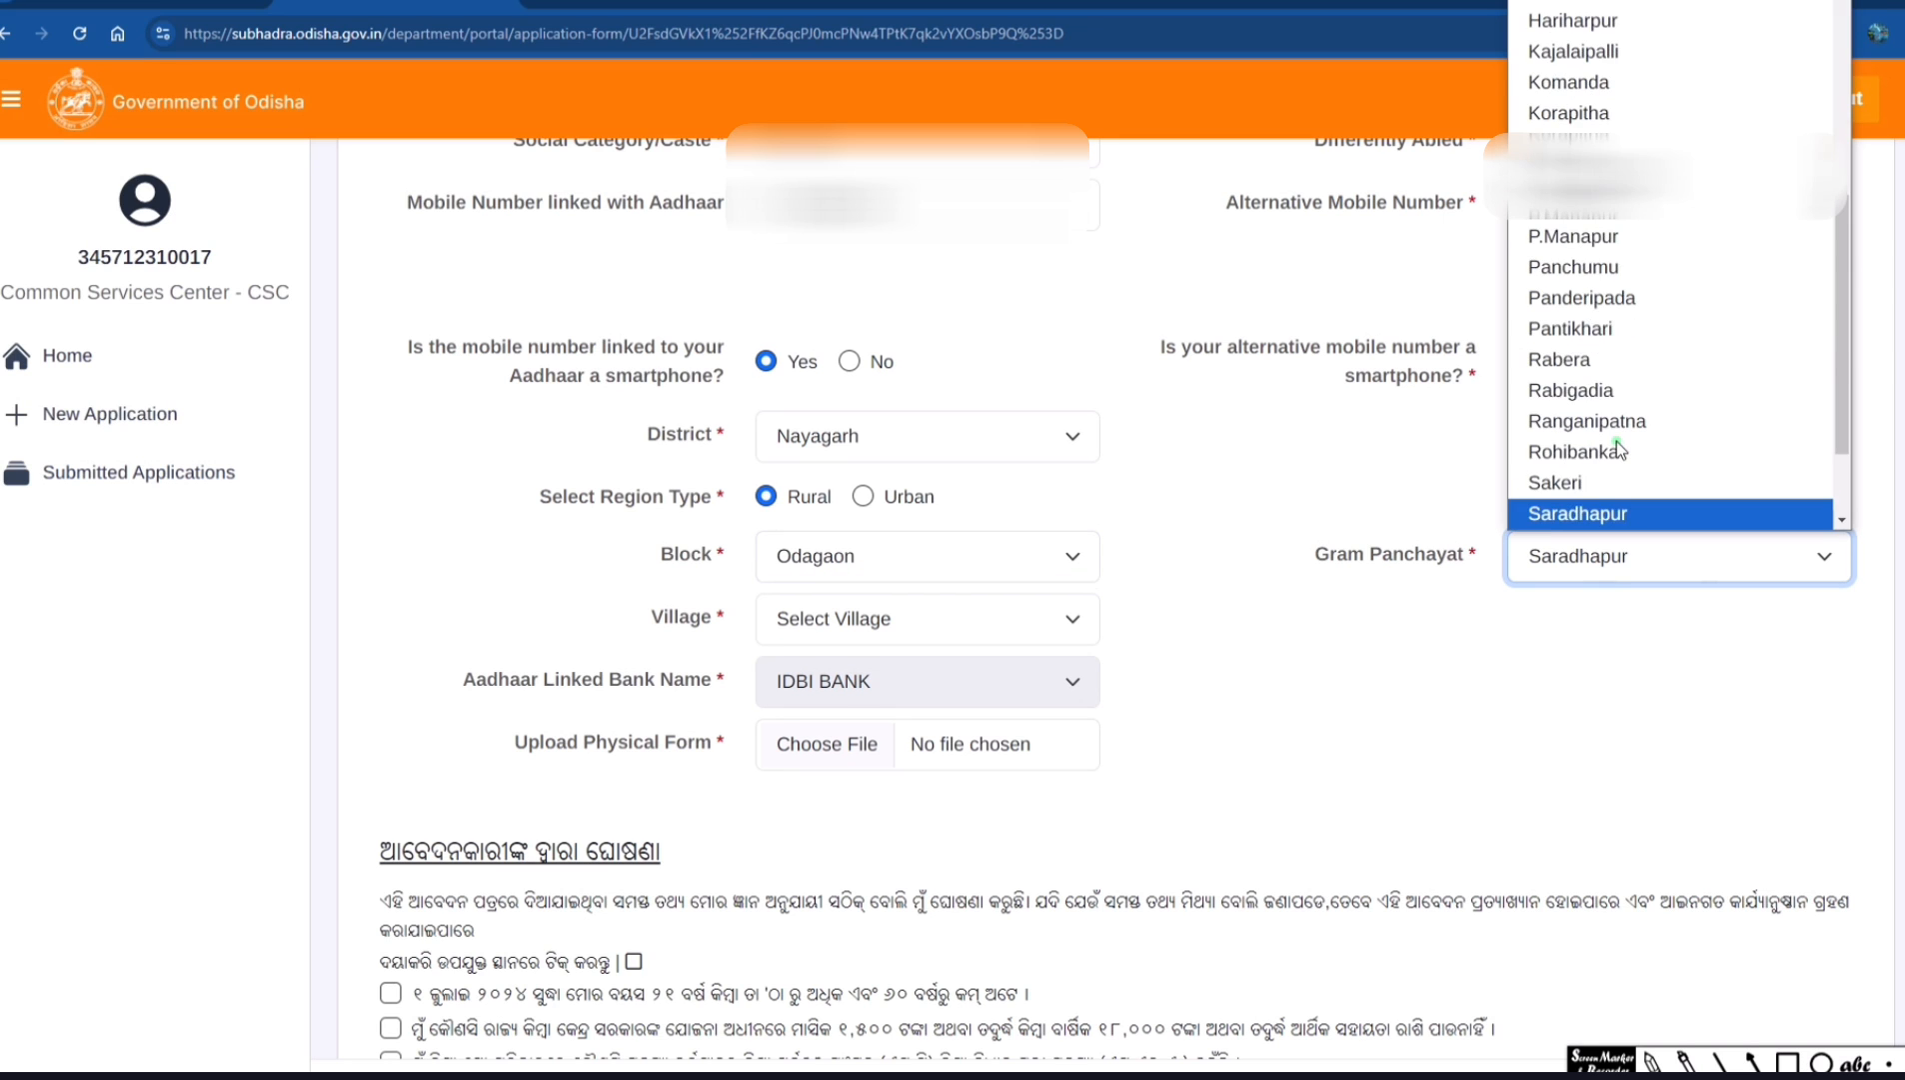
key(Return)
click(917, 612)
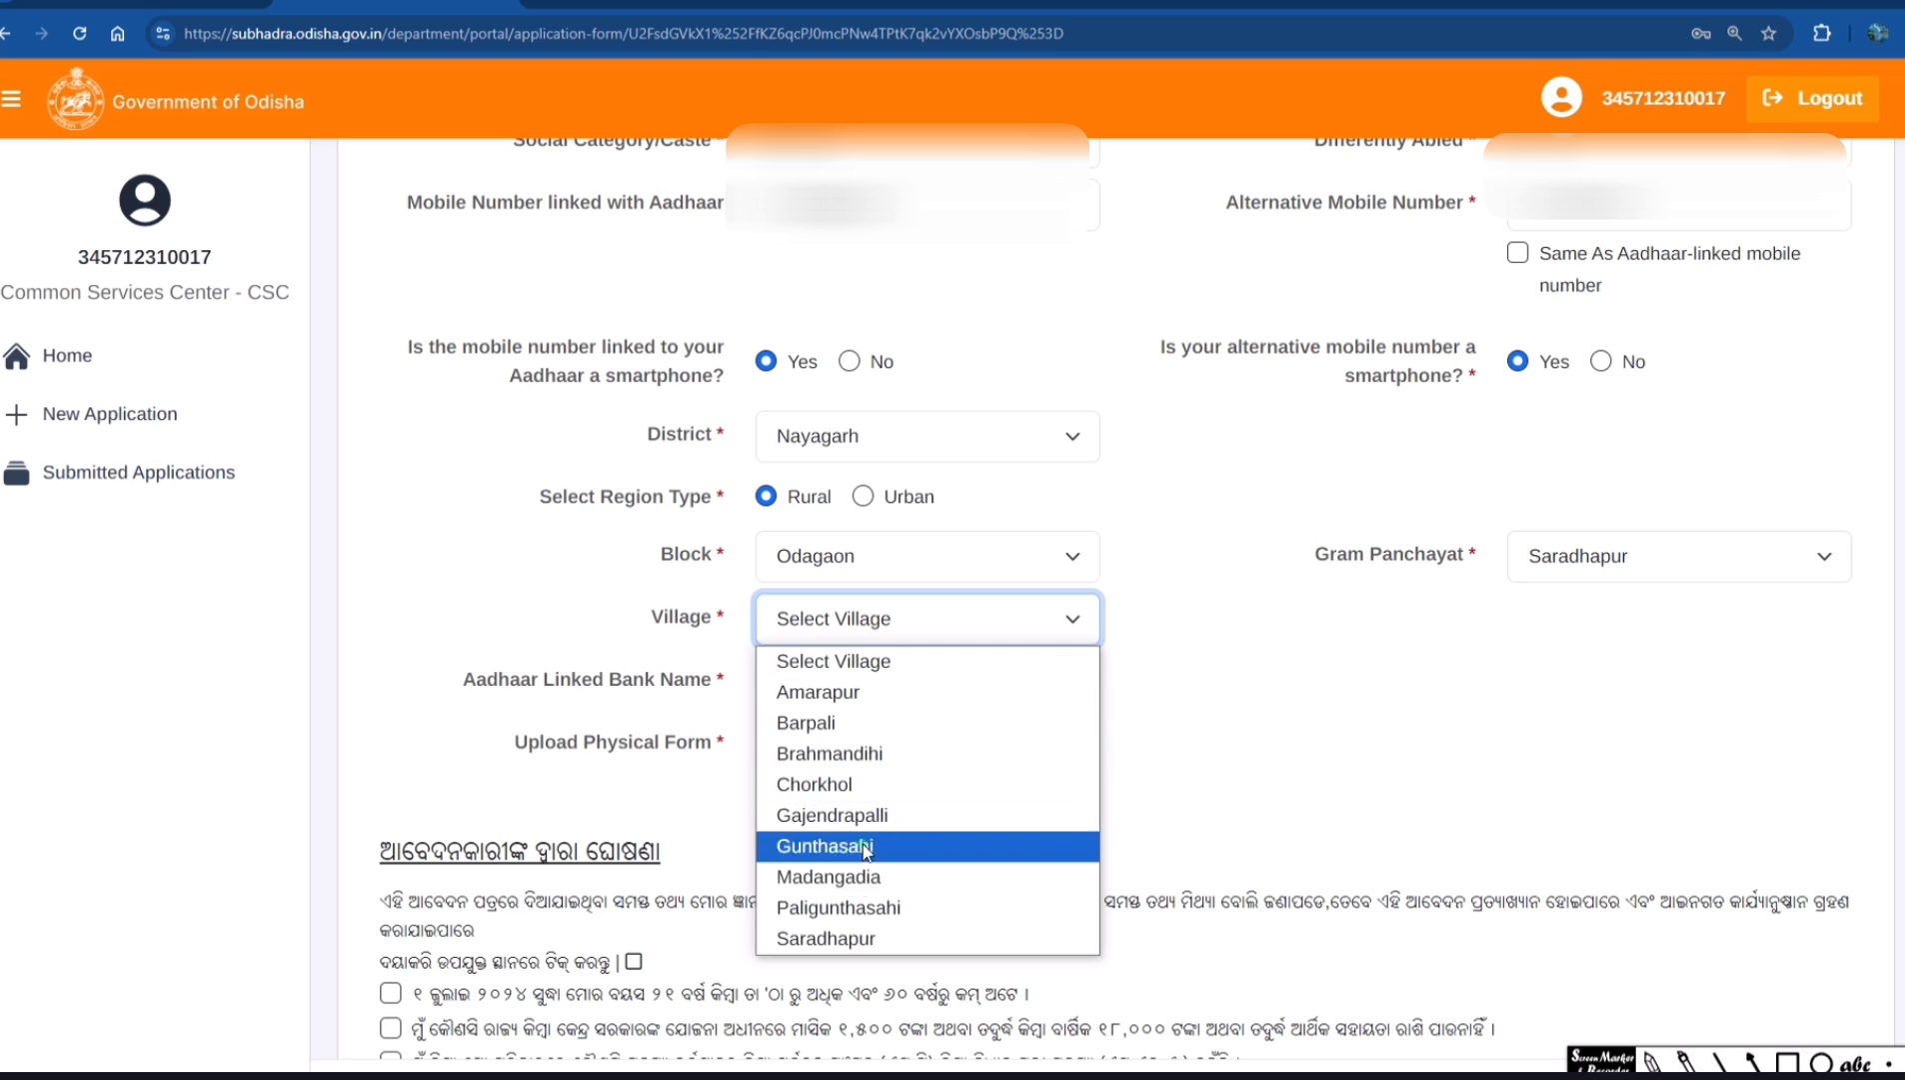
click(852, 942)
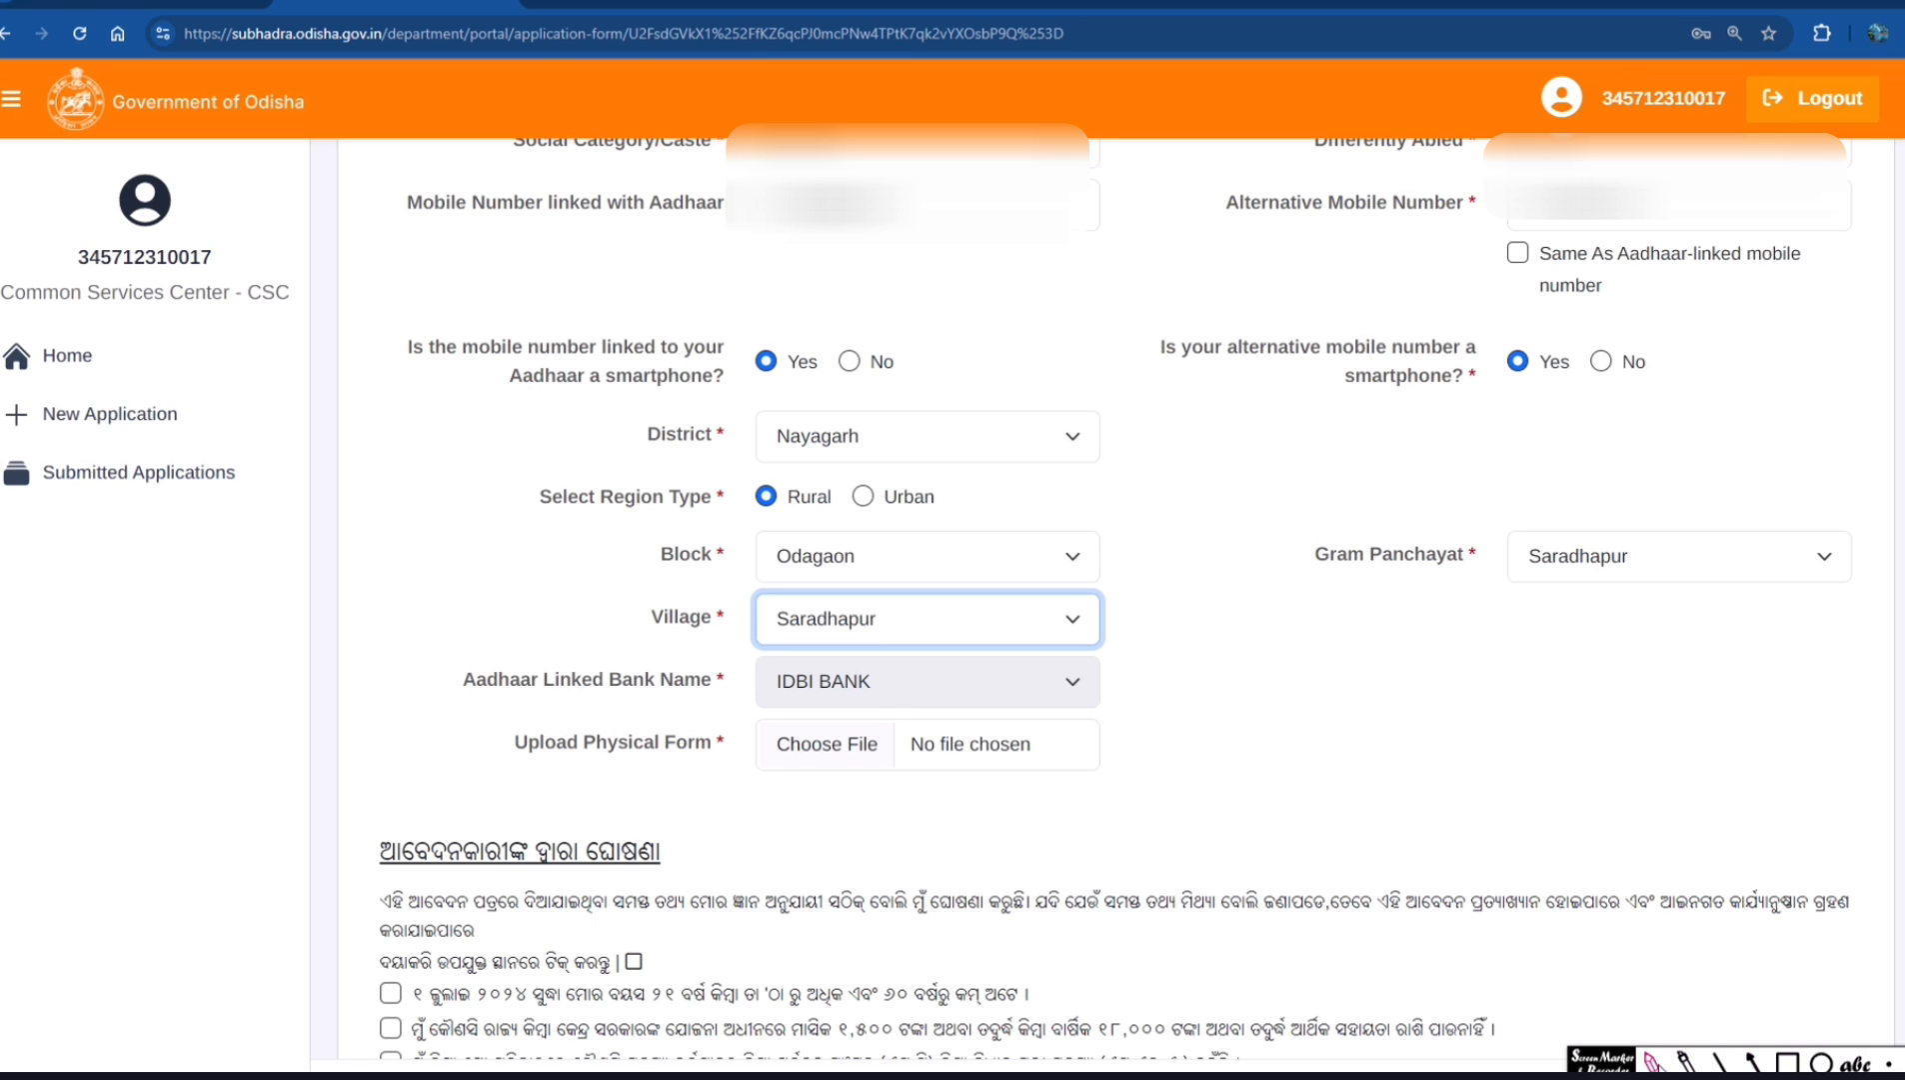
click(1654, 1060)
mouse_move(813, 692)
mouse_down()
mouse_move(880, 710)
mouse_move(830, 648)
mouse_move(744, 683)
mouse_move(764, 708)
mouse_up()
key(Escape)
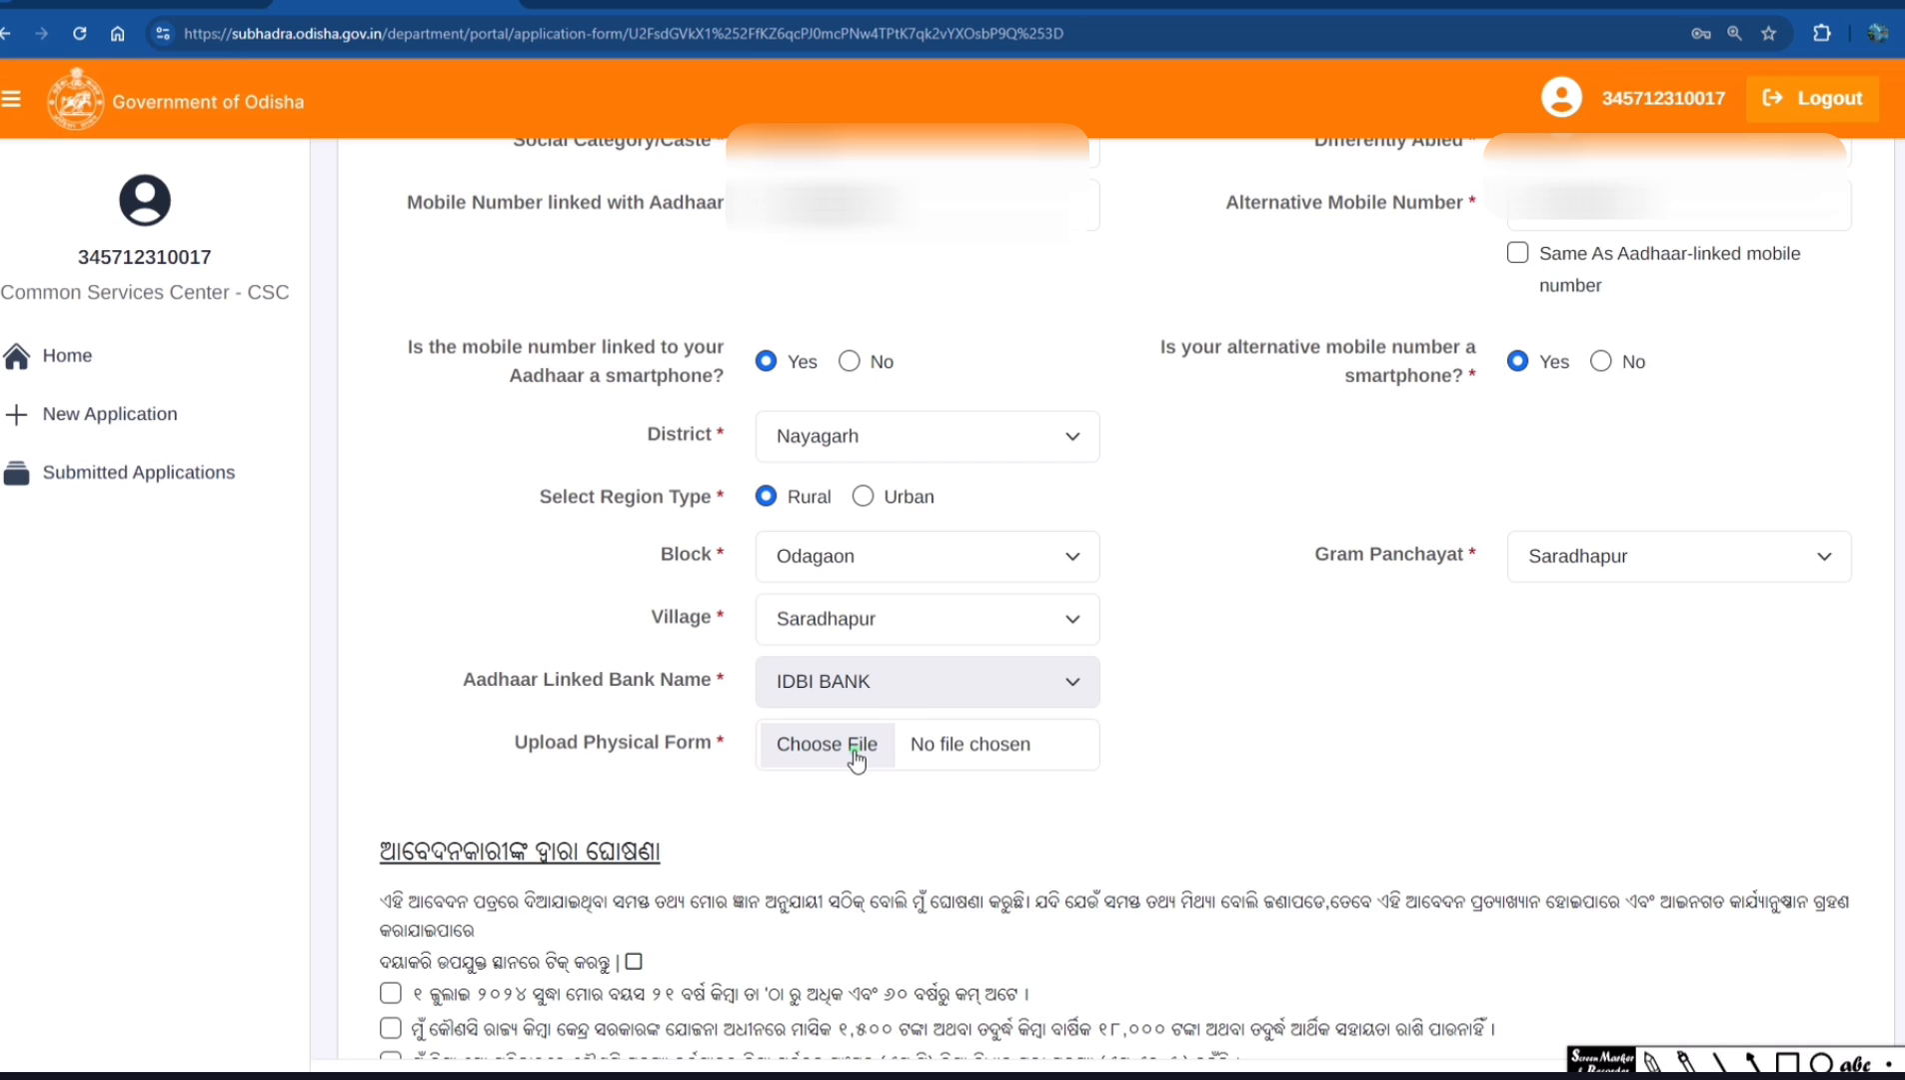
Step: Upload img20240905_04022745.pdf in the Upload Physical Form field
click(855, 750)
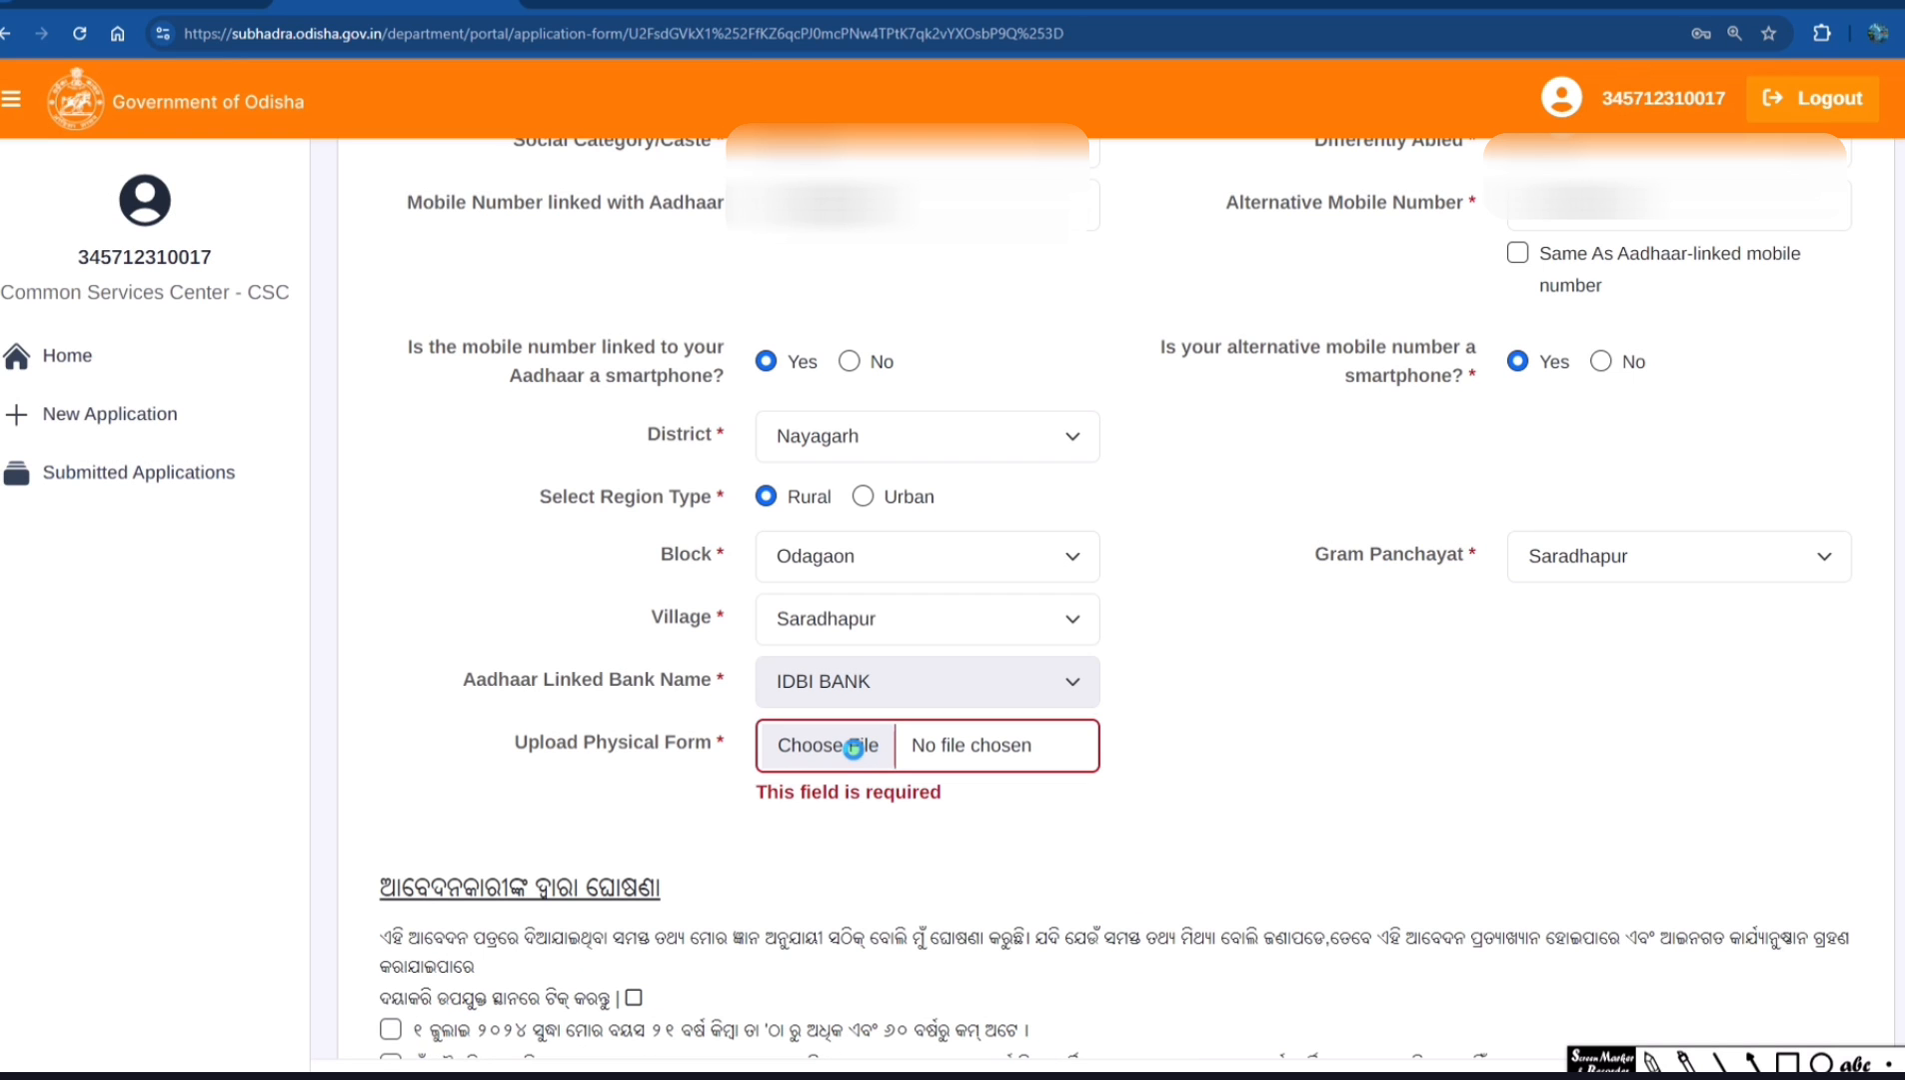
click(297, 678)
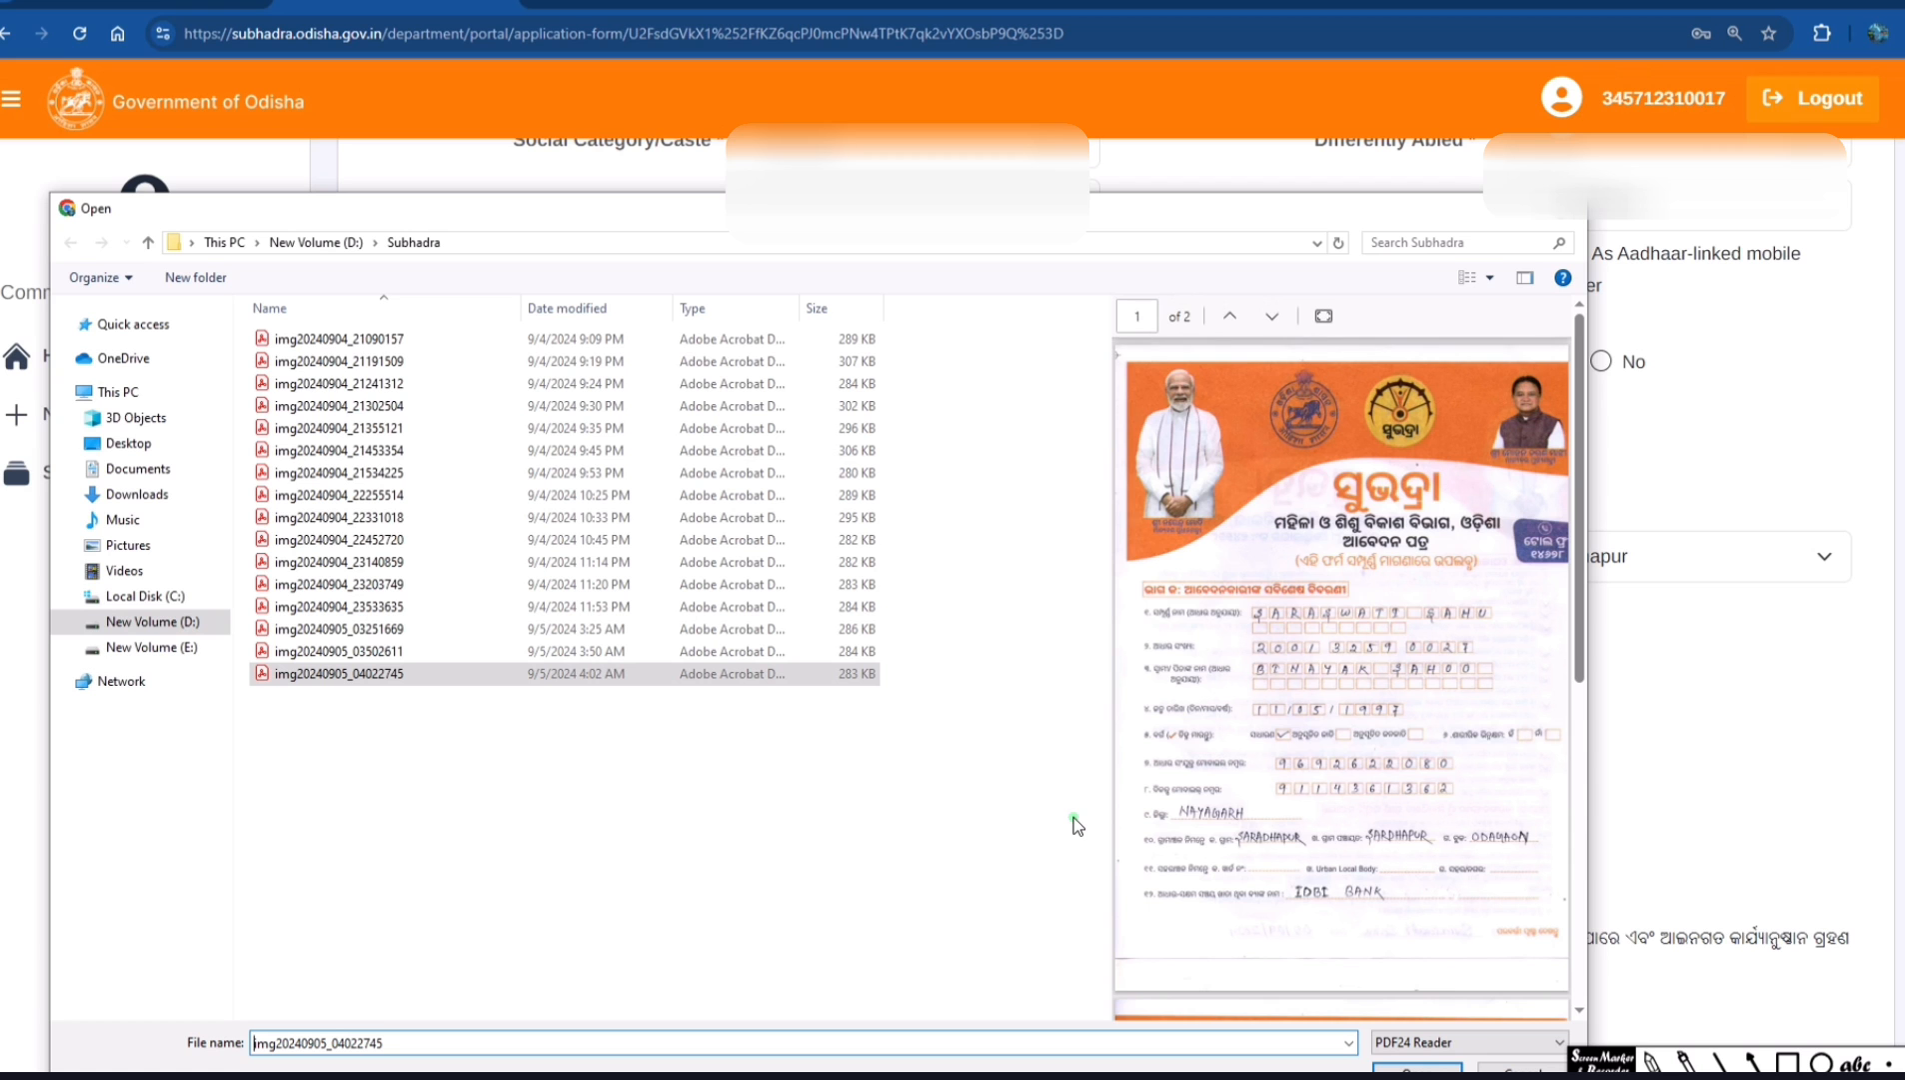
click(1418, 1065)
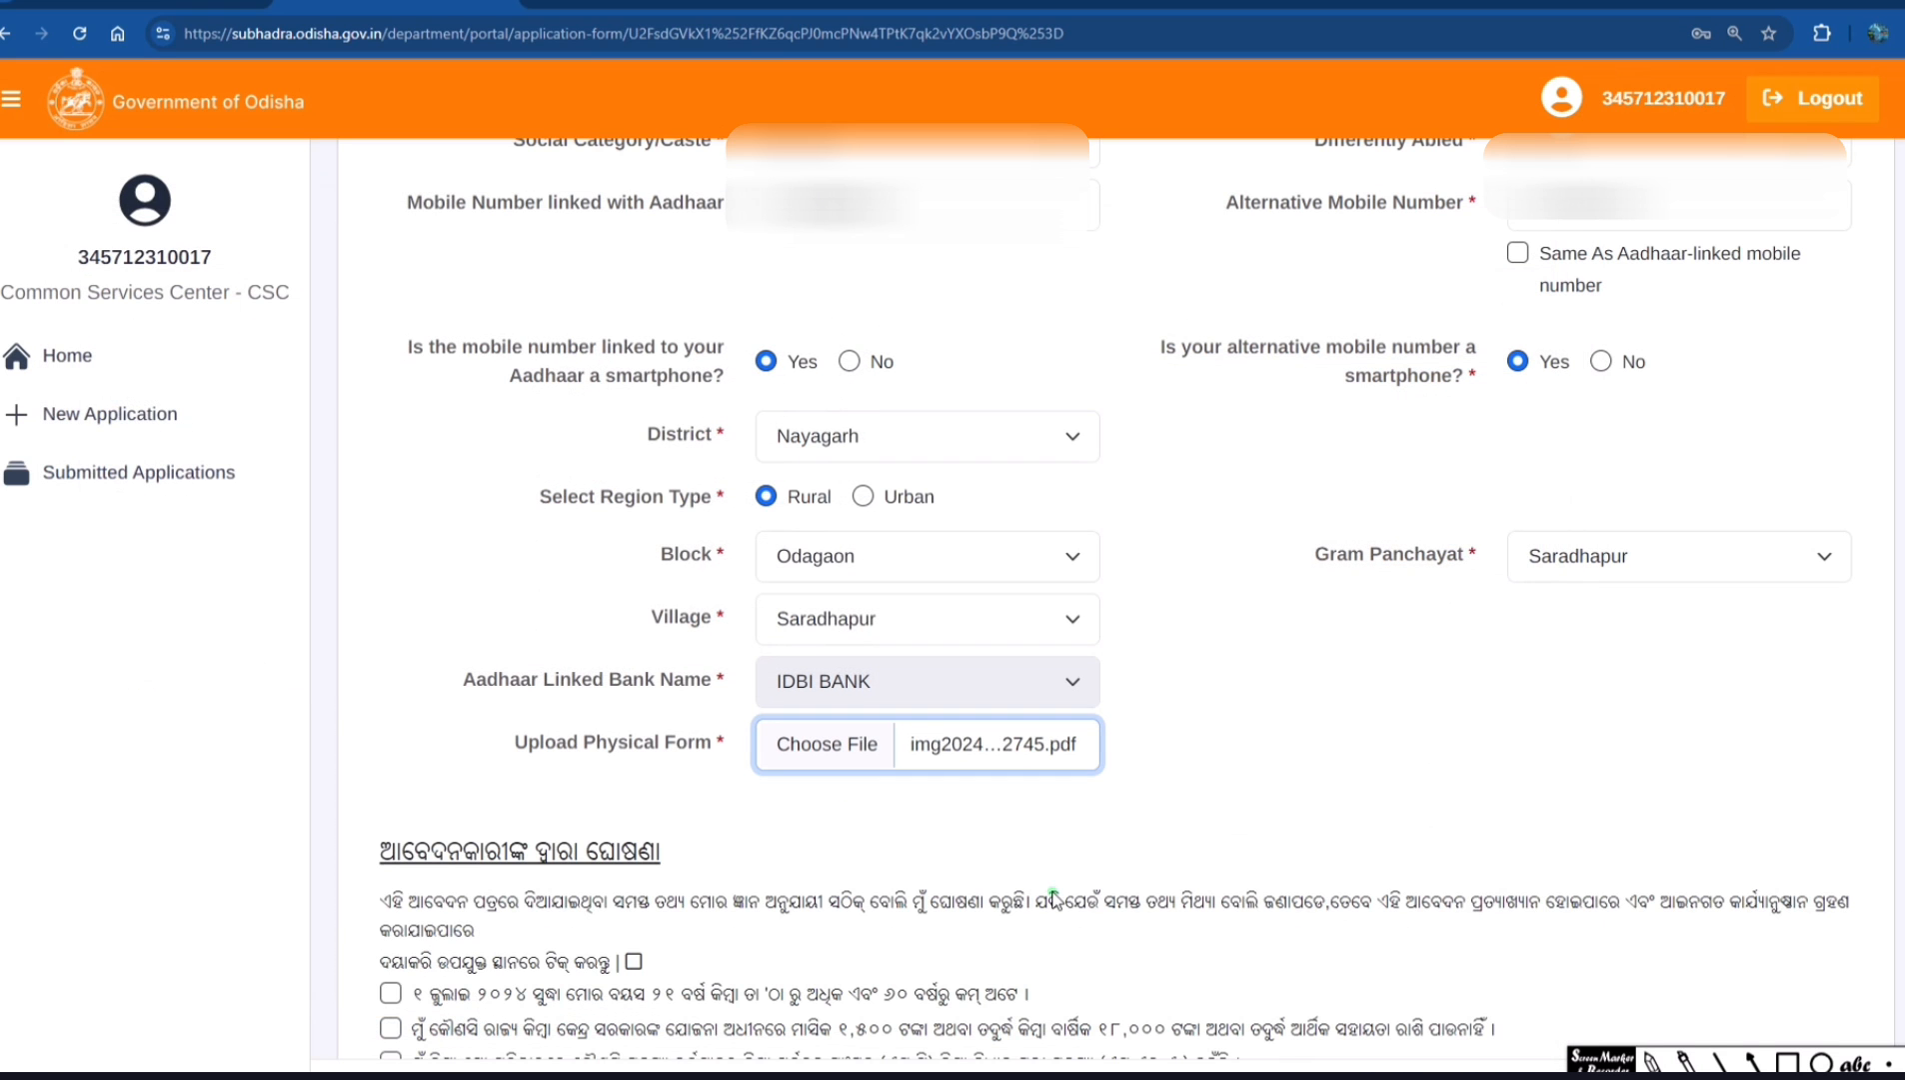
Step: Scroll down to the applicant's declaration section and mark out its statements
scroll(946, 844, down, 5)
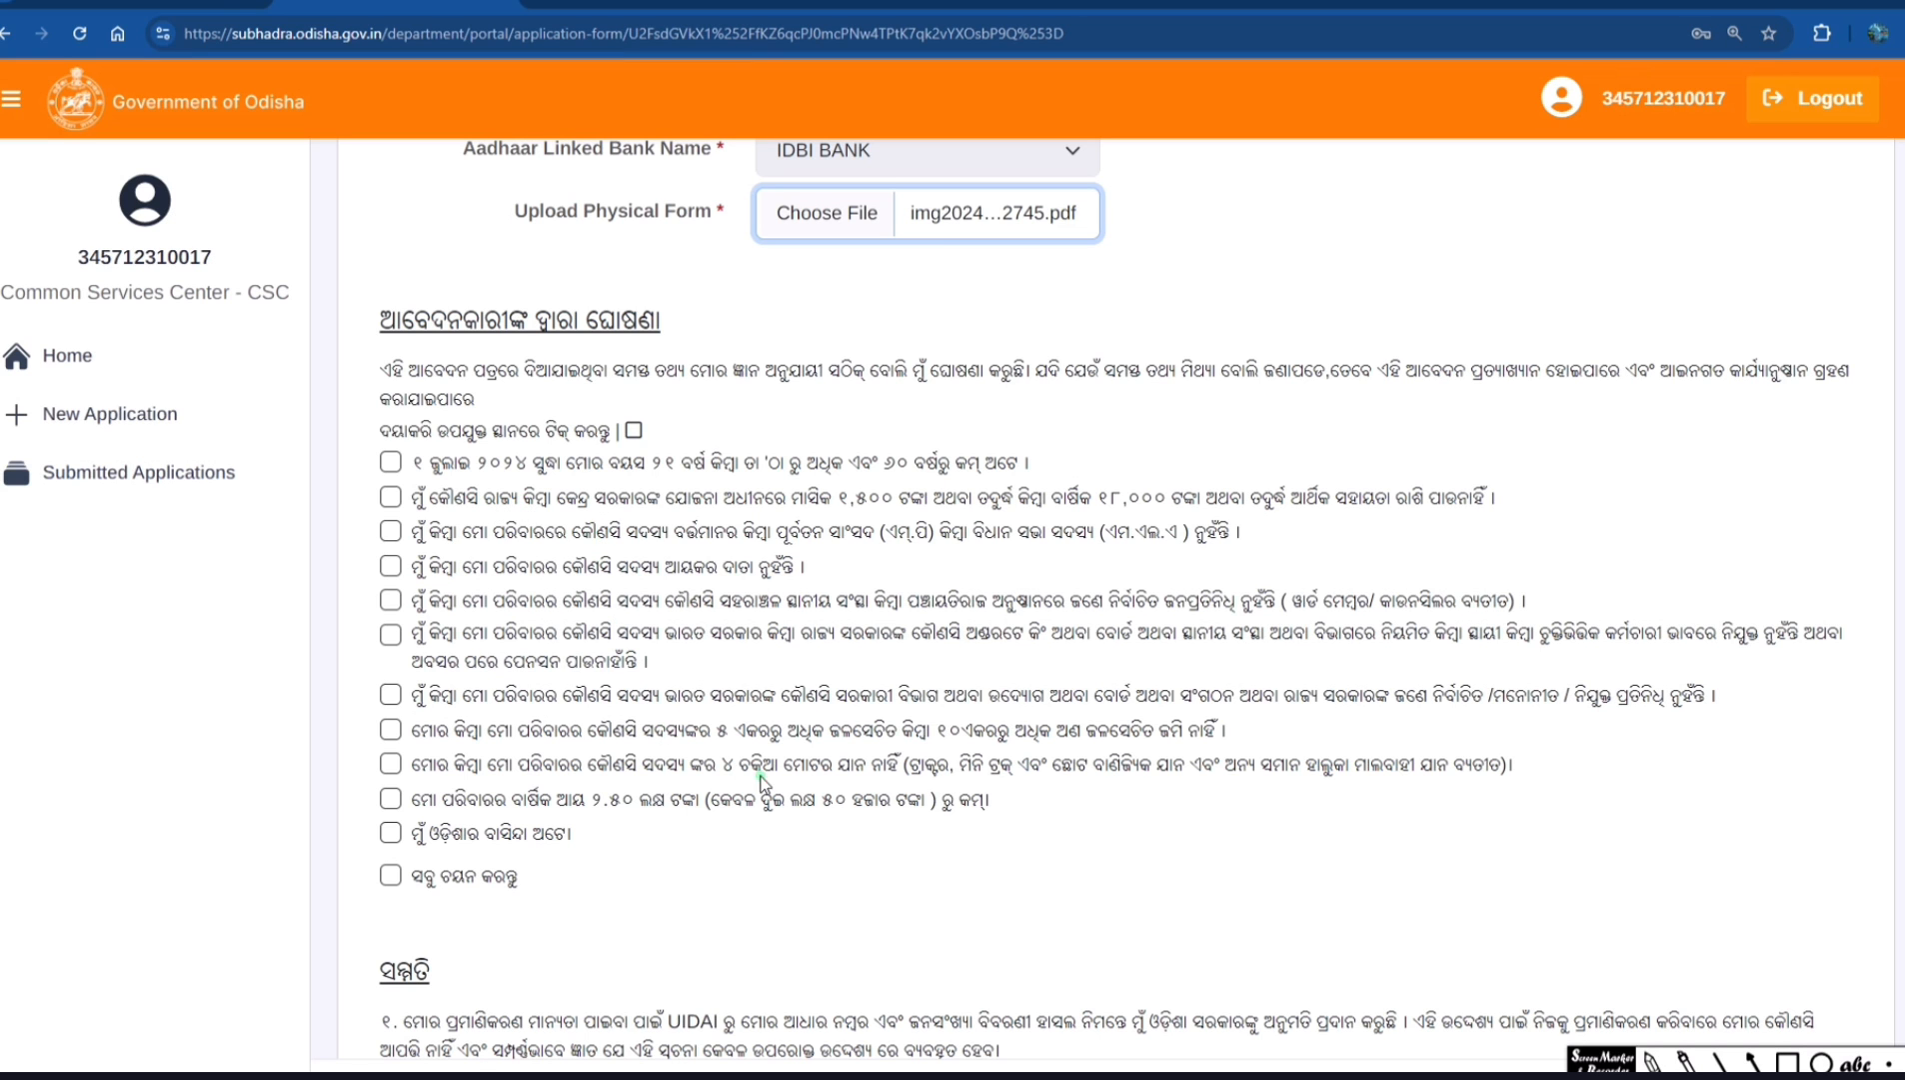
scroll(769, 785, down, 1)
click(1788, 1061)
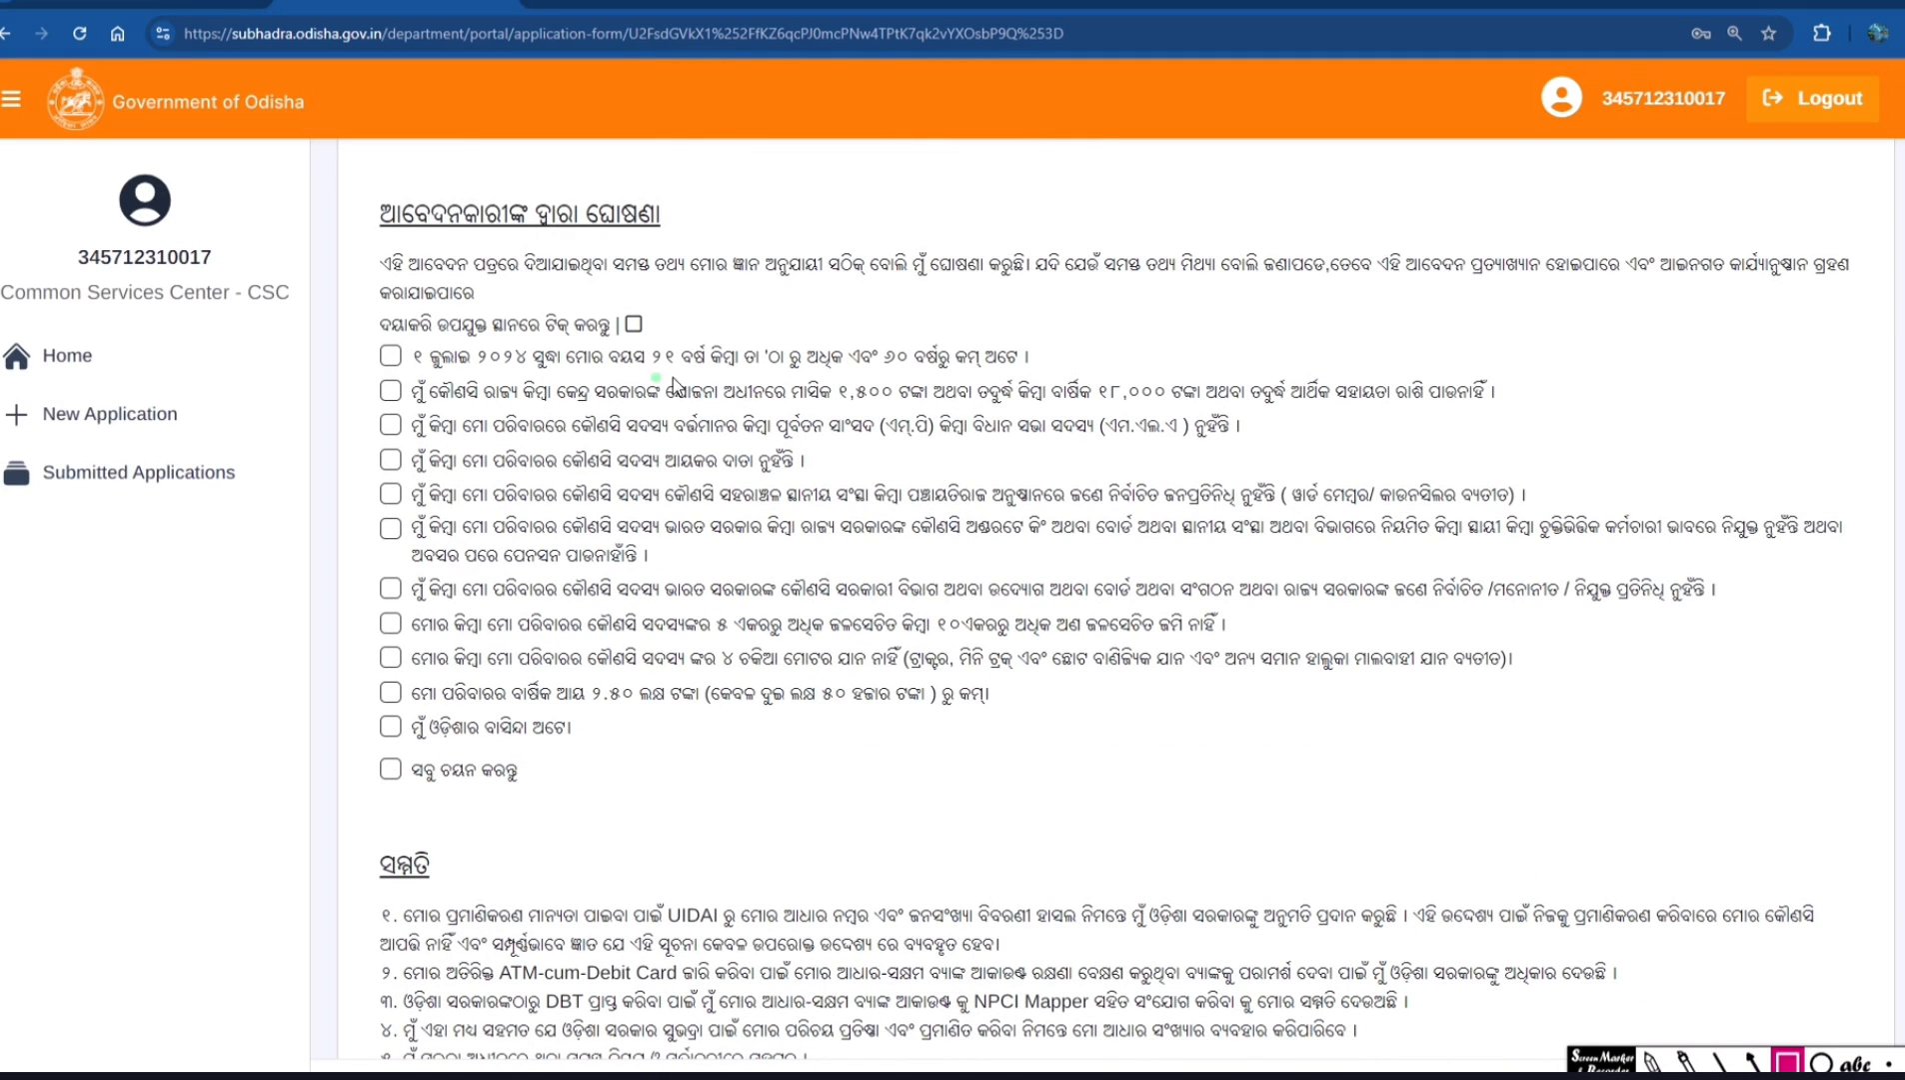
drag(365, 183, 739, 246)
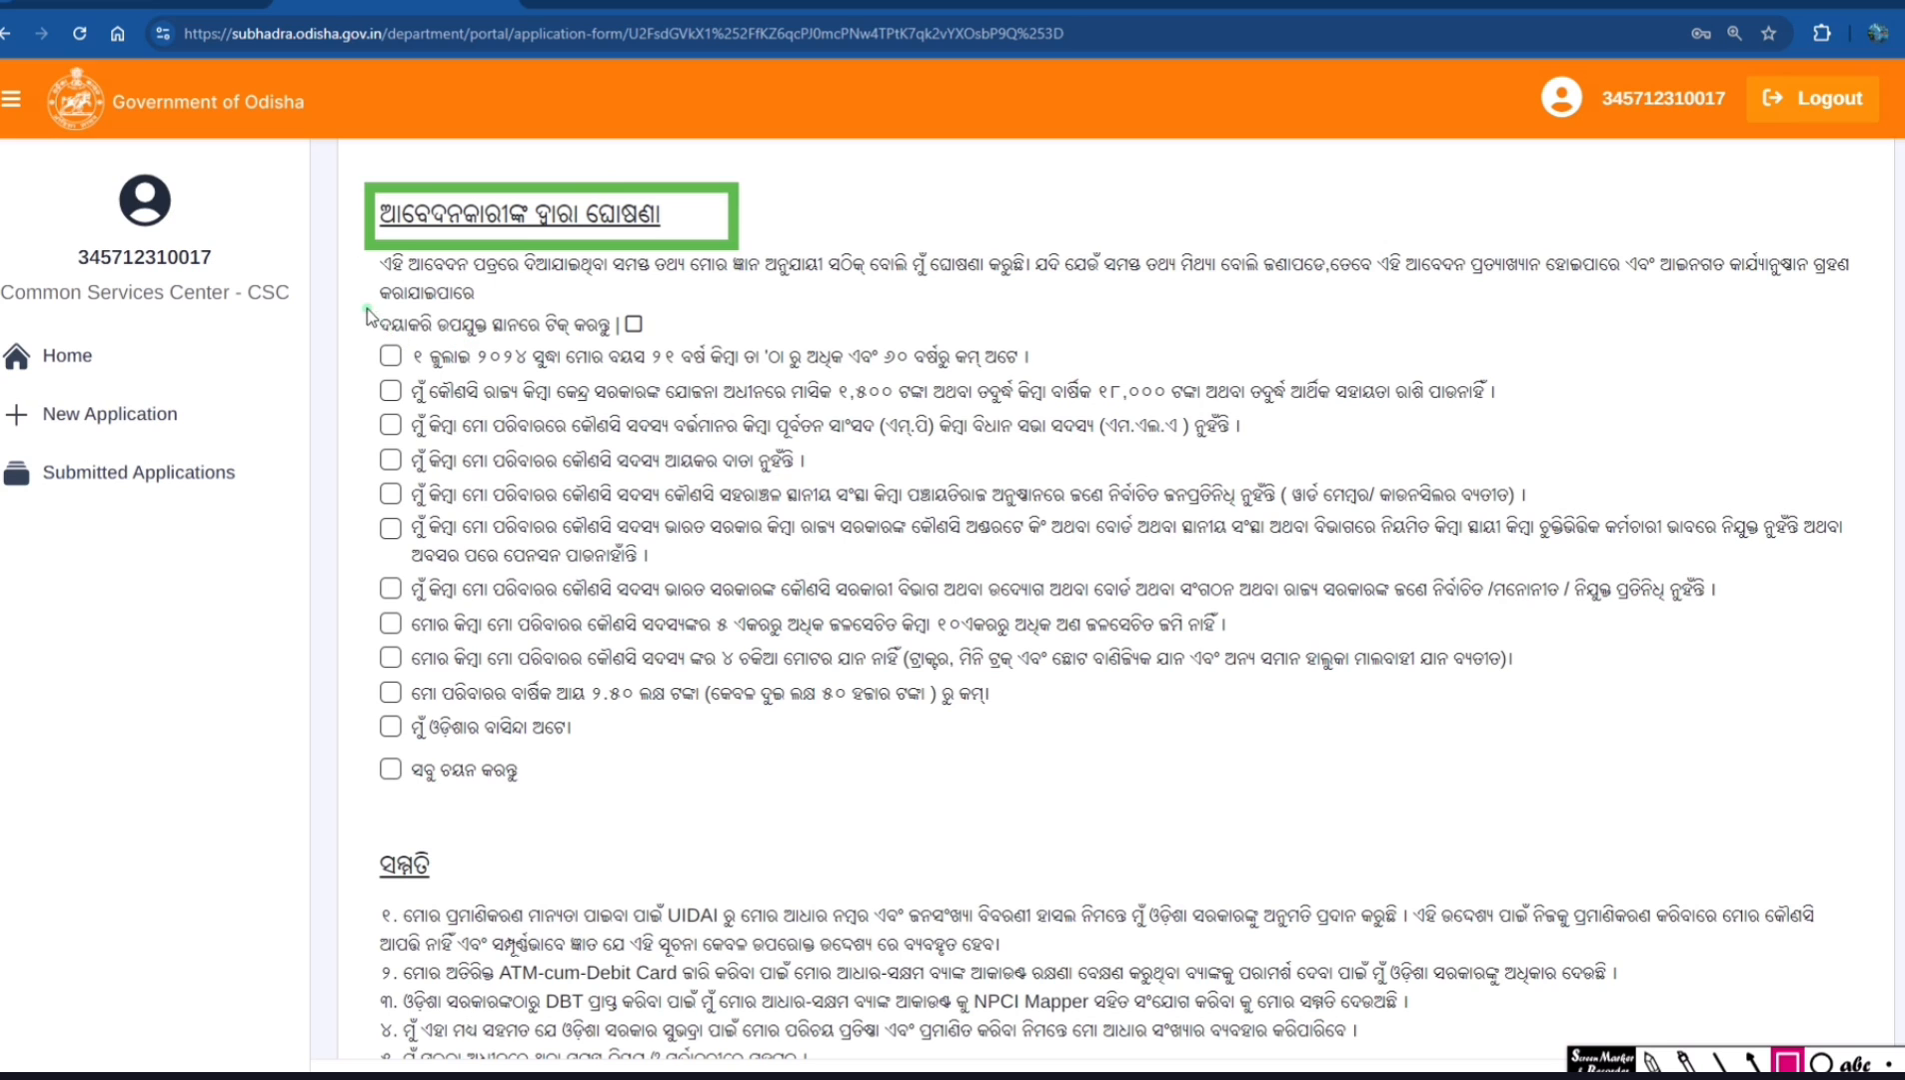
mouse_move(359, 302)
mouse_down()
mouse_move(540, 622)
mouse_move(839, 775)
mouse_move(1199, 815)
mouse_move(1875, 777)
mouse_up()
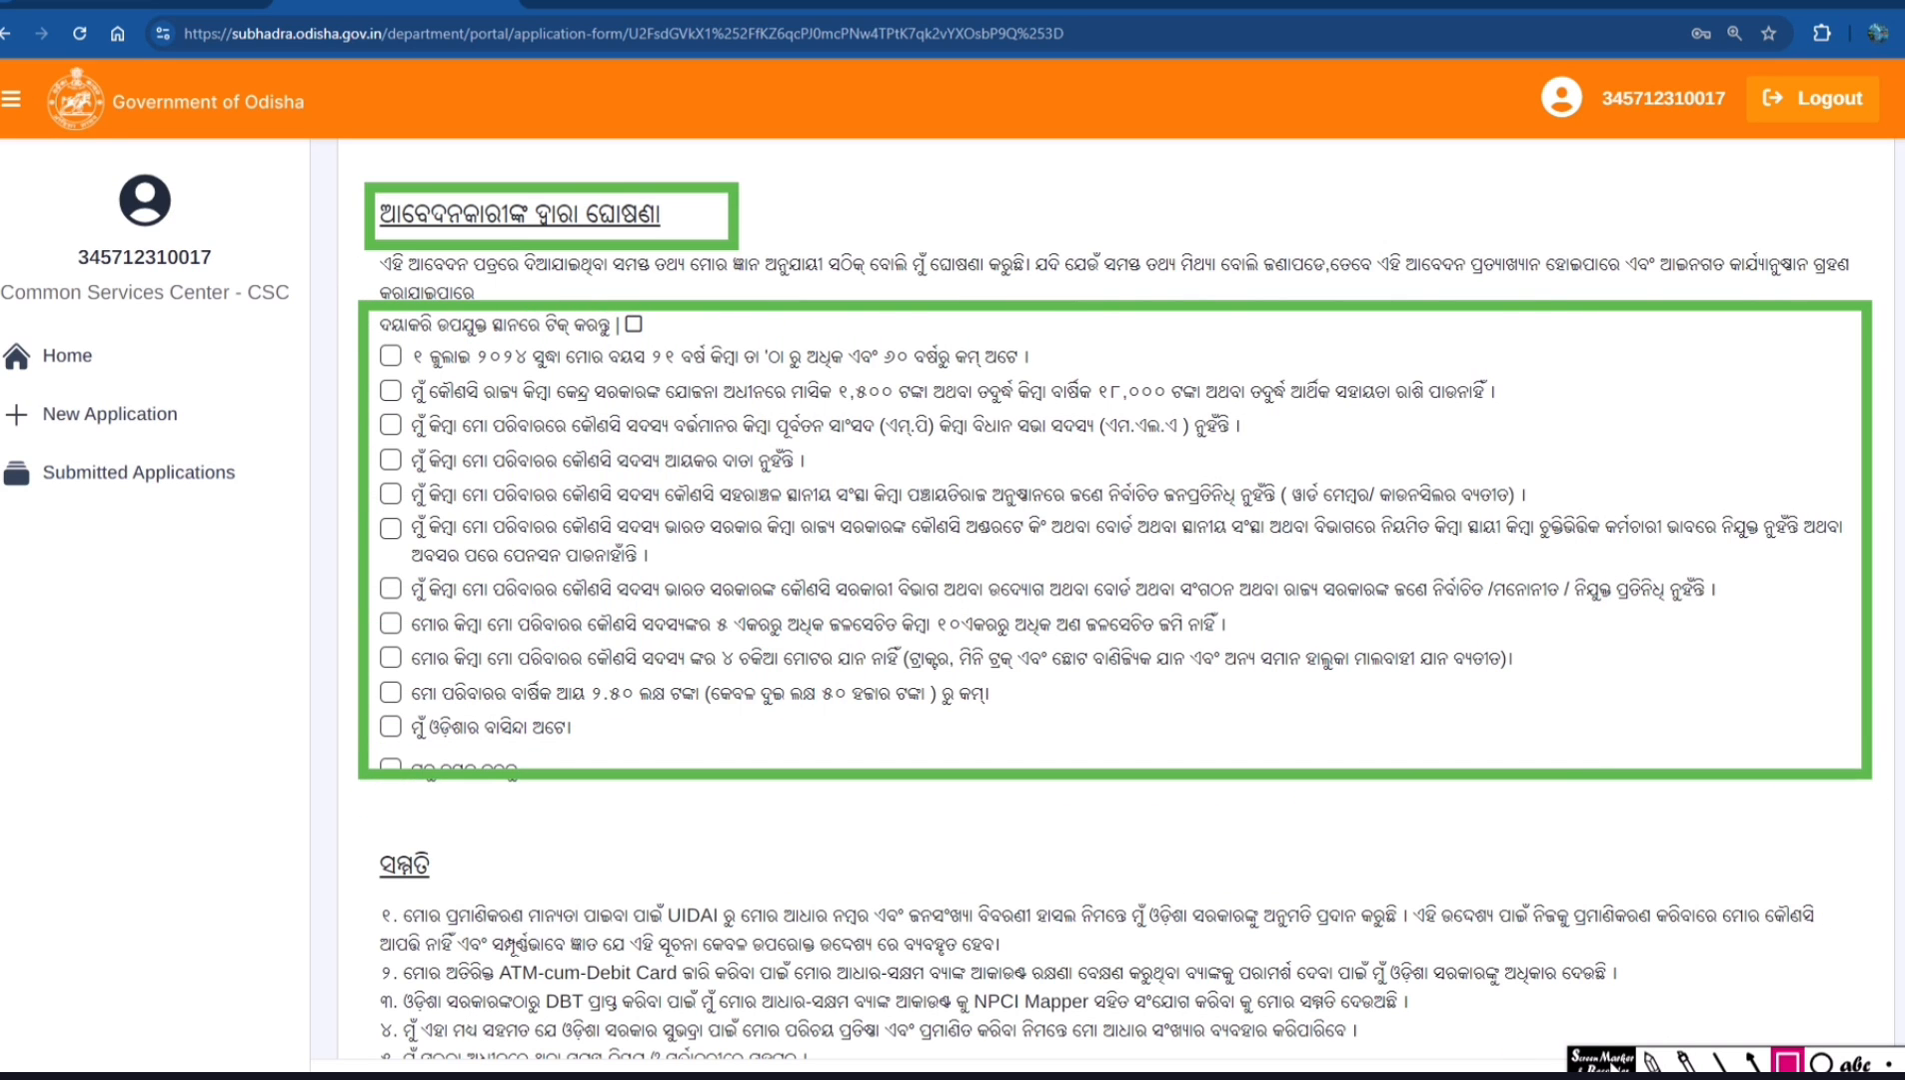
key(Escape)
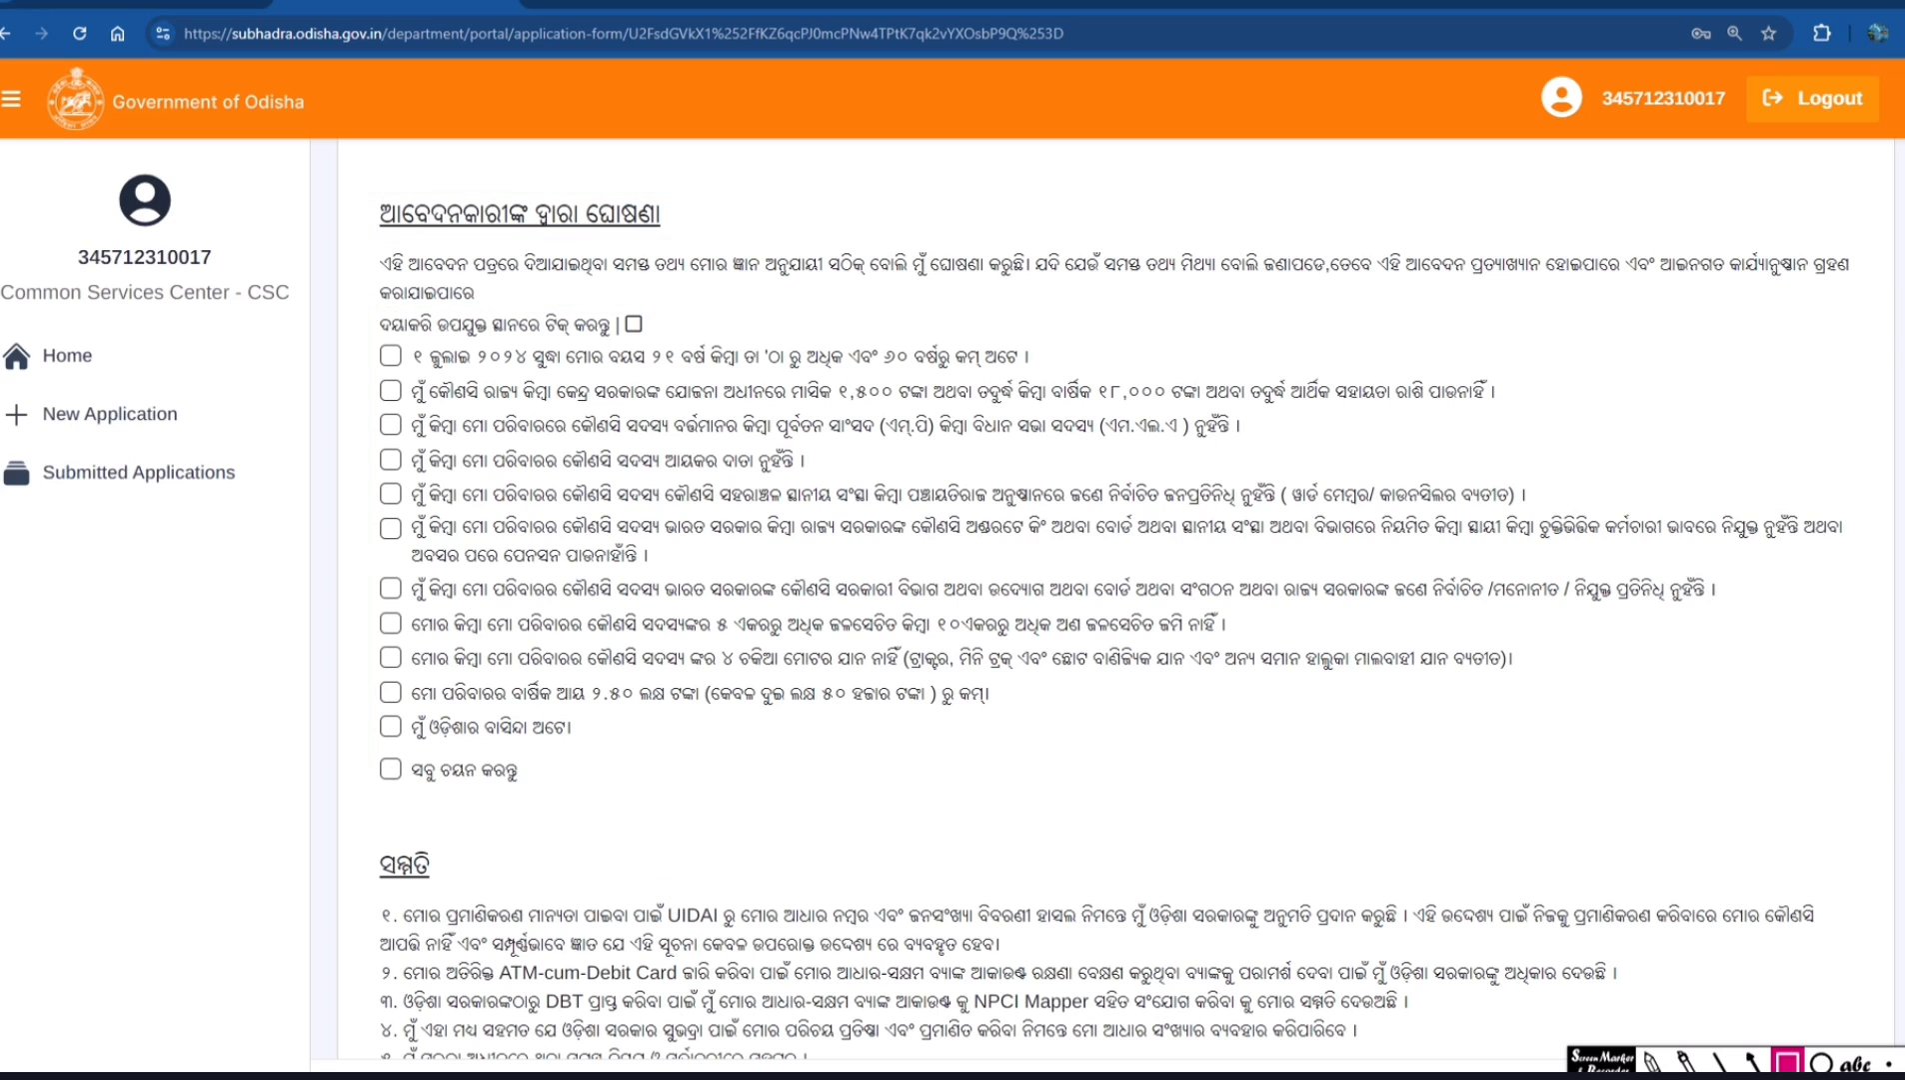
Step: Tick the first six eligibility statements in the declaration
click(390, 357)
click(391, 390)
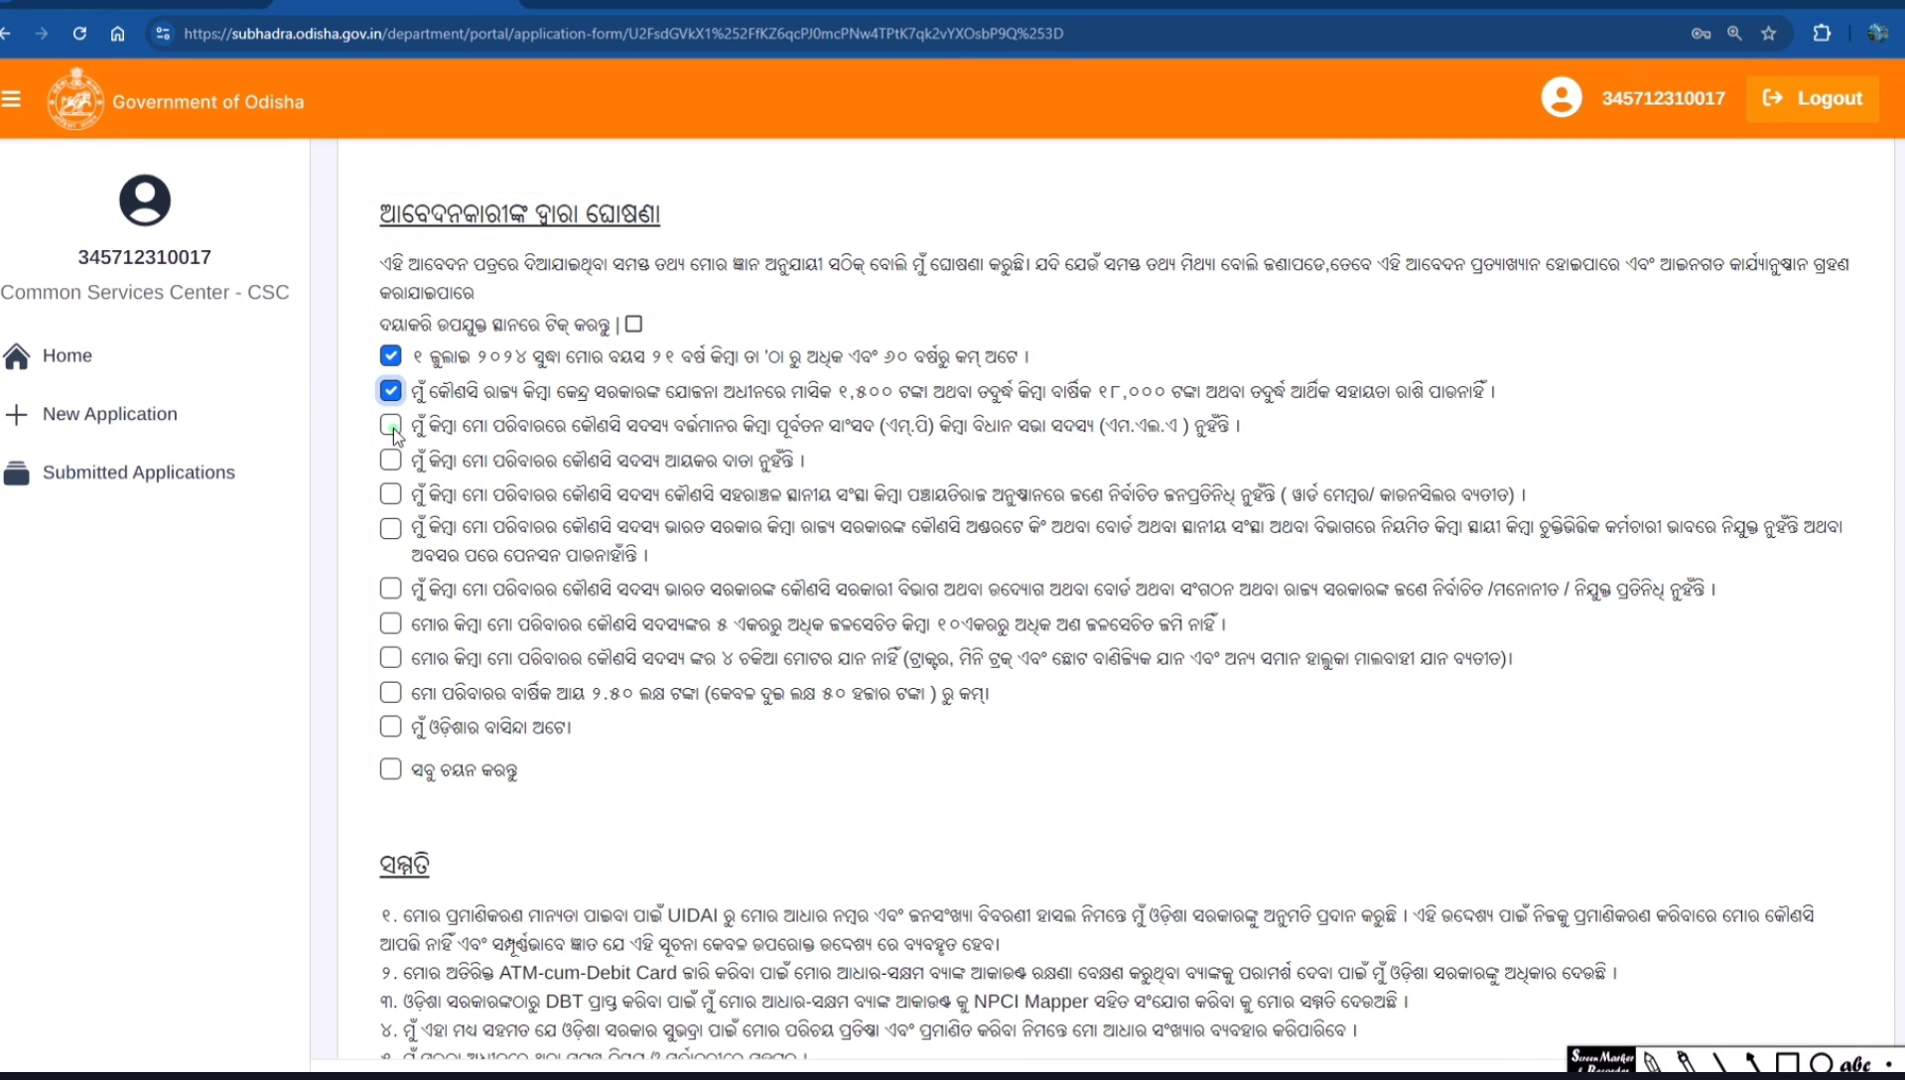
click(391, 426)
click(391, 460)
click(391, 494)
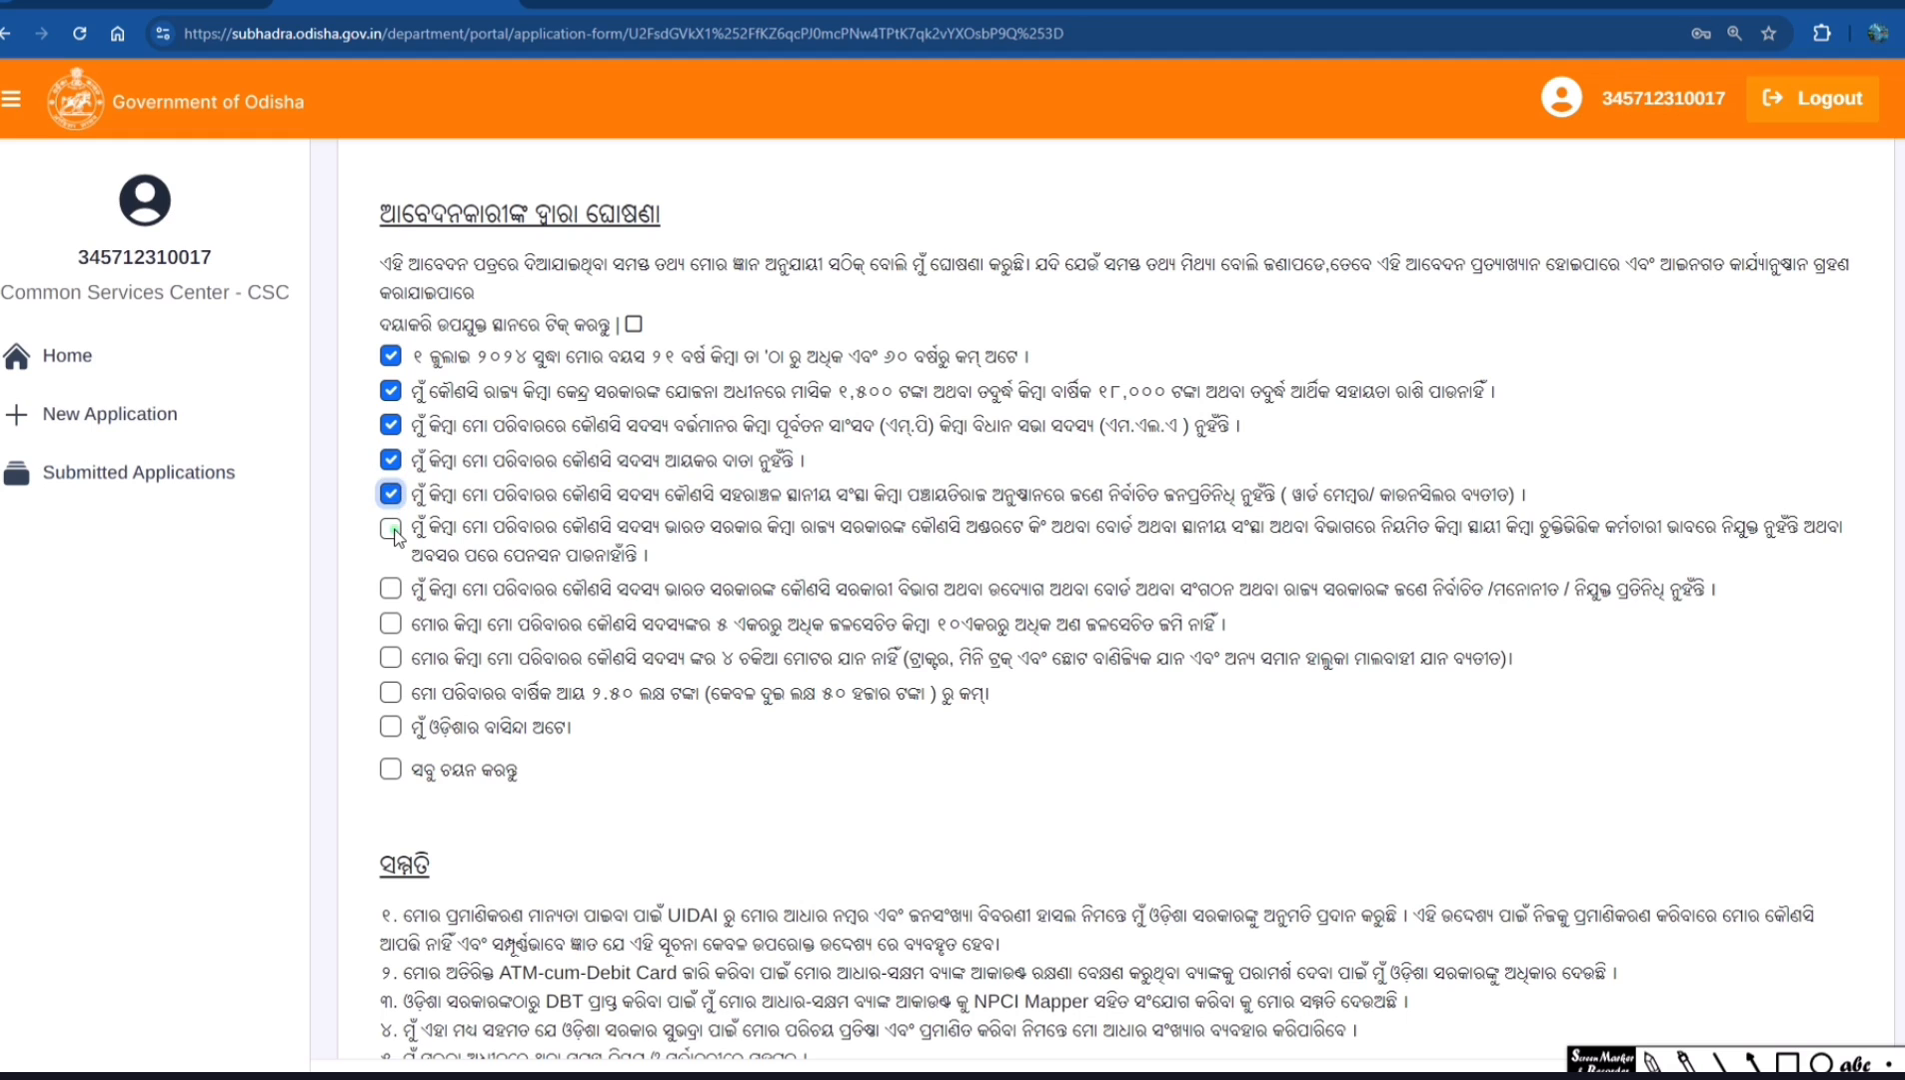
click(391, 528)
Step: Tick the remaining five statements so all eleven and select-all are checked
click(391, 589)
click(391, 623)
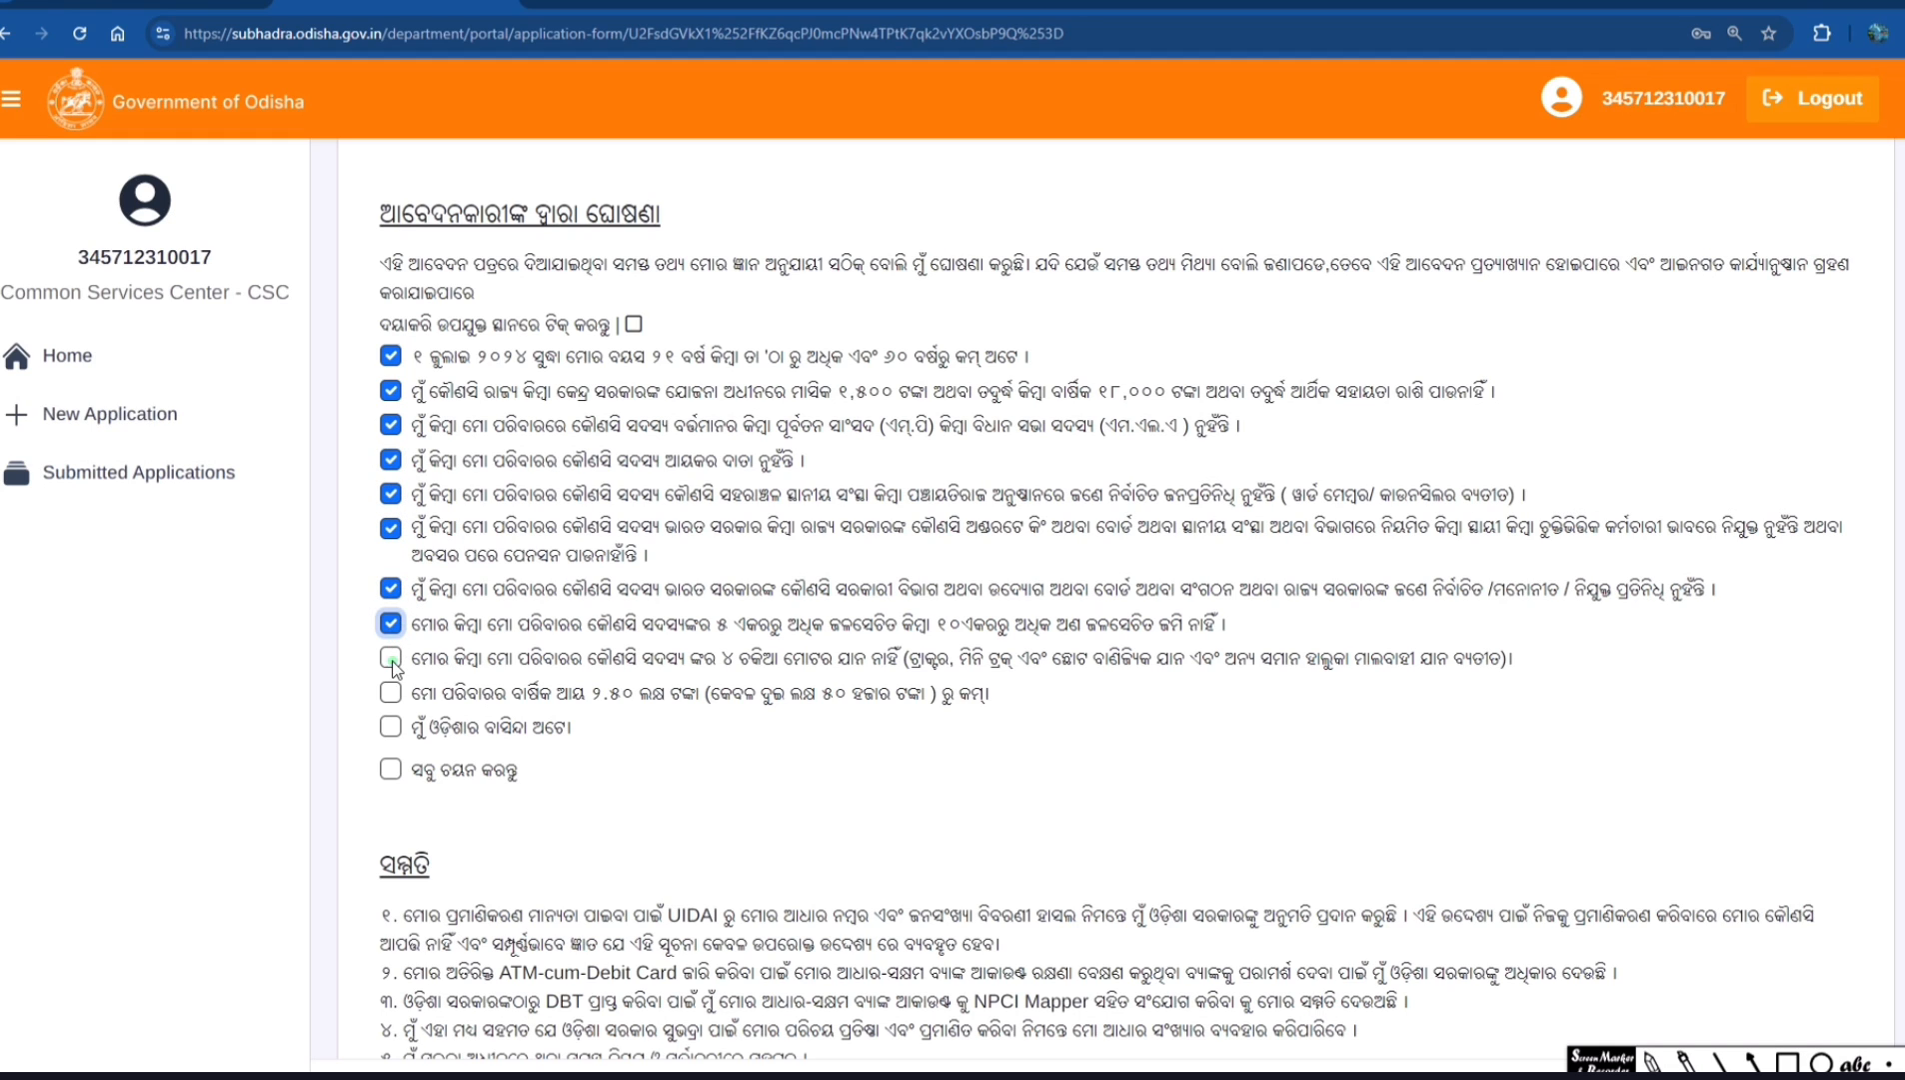
click(391, 660)
click(391, 696)
click(391, 726)
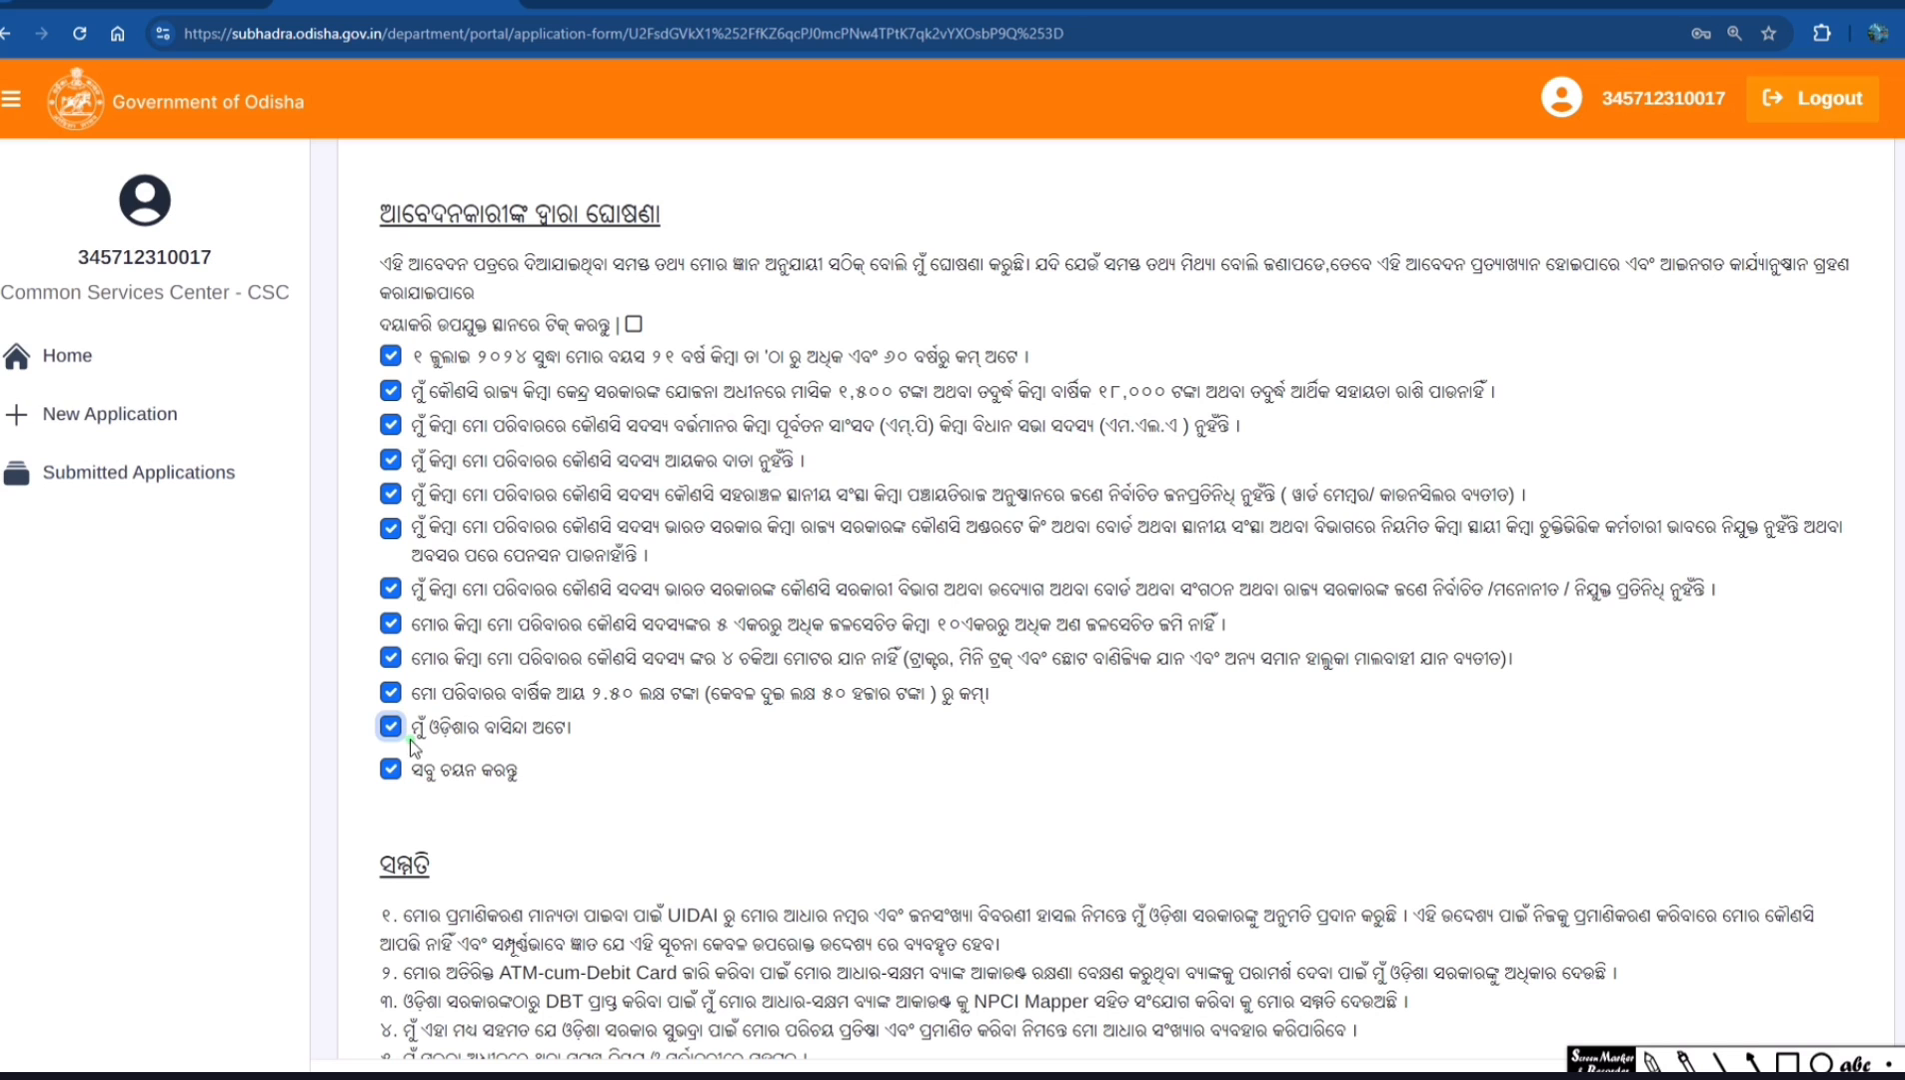
scroll(1369, 905, down, 1)
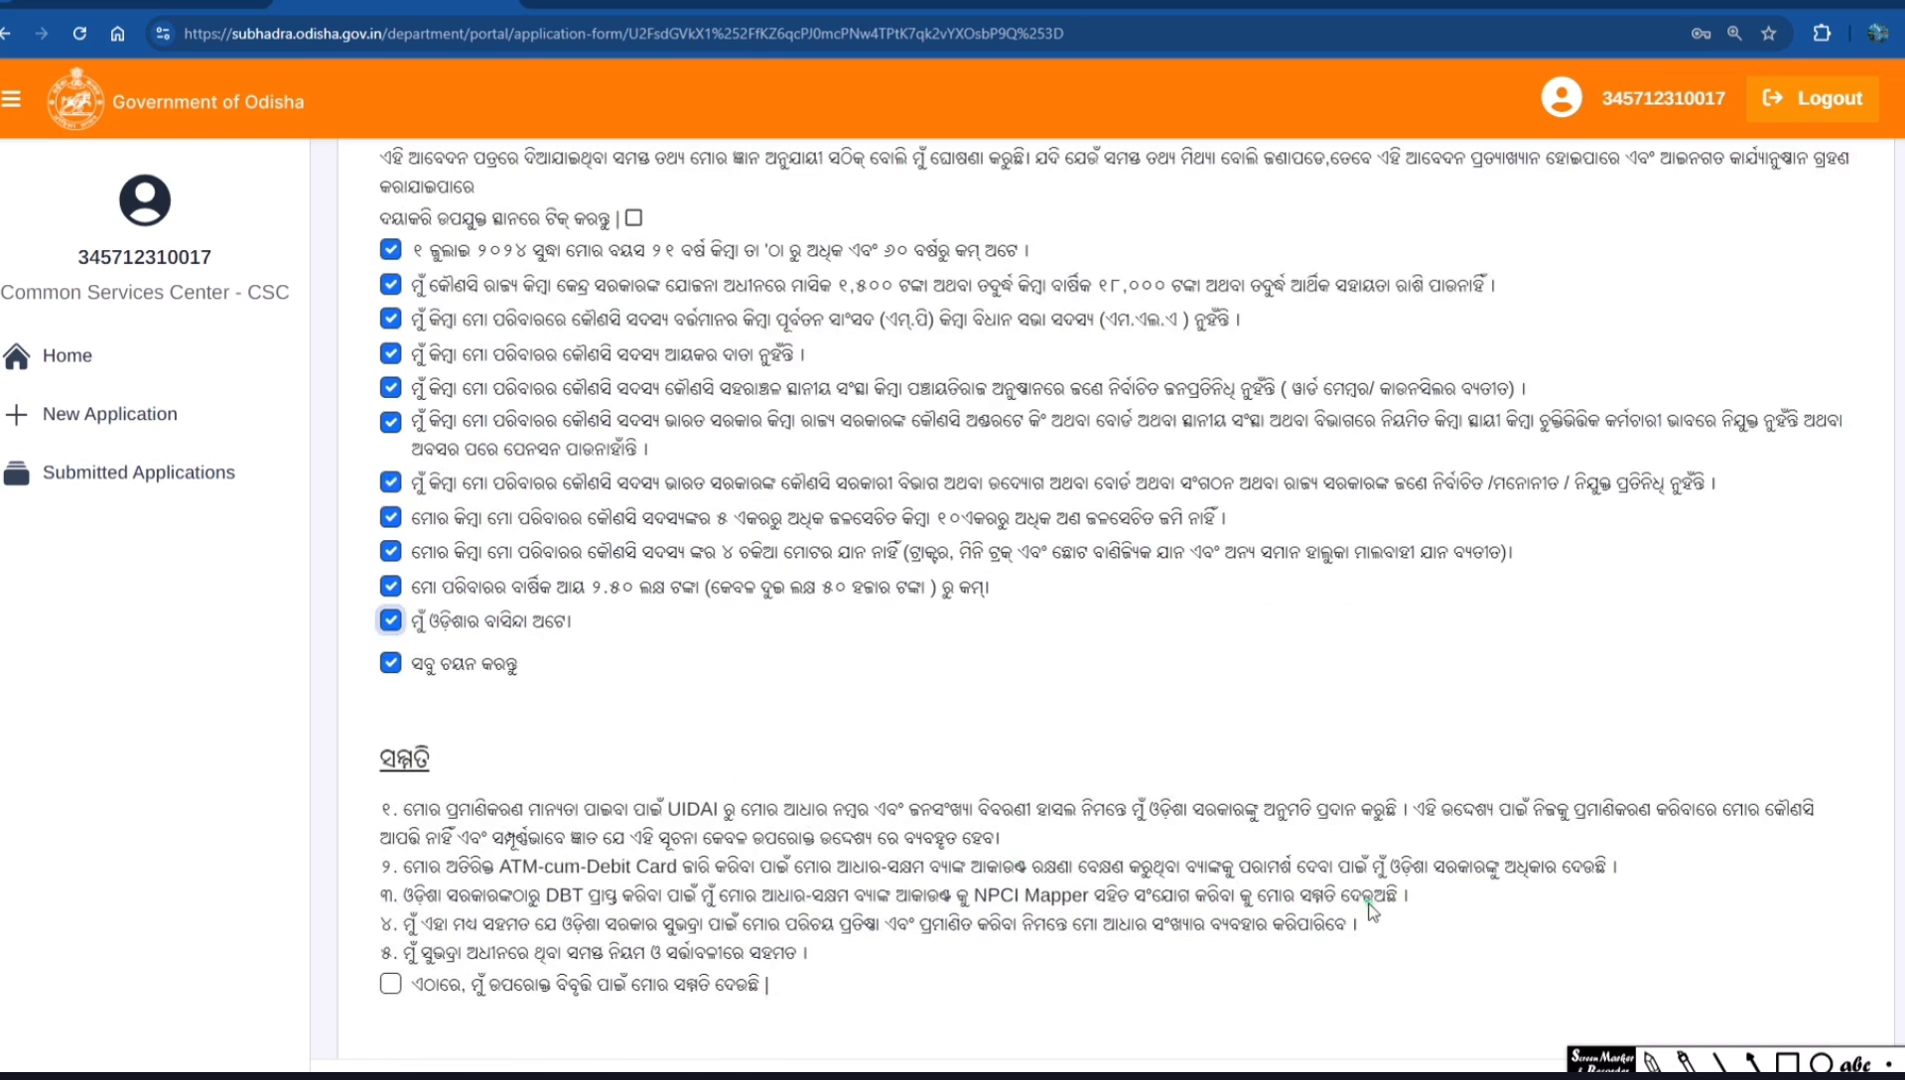
click(1653, 1062)
drag(533, 666, 593, 646)
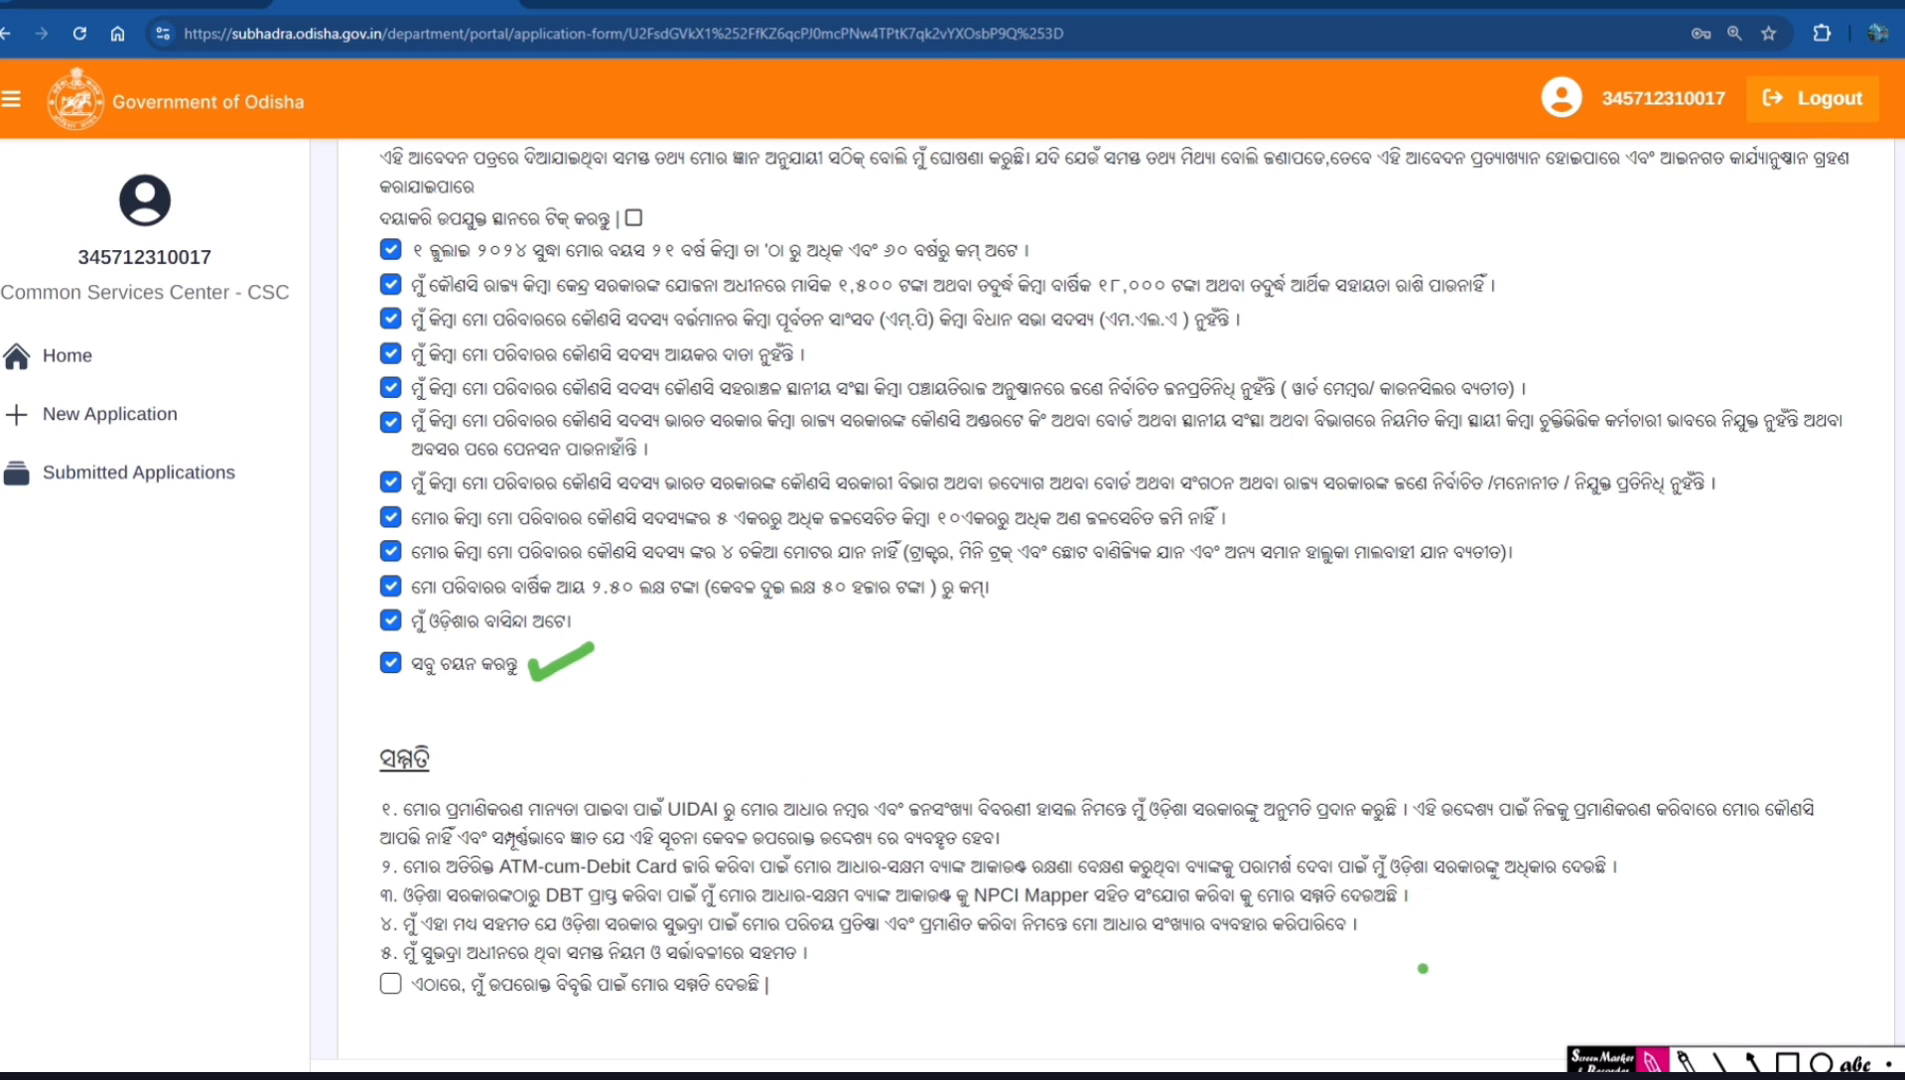
key(Escape)
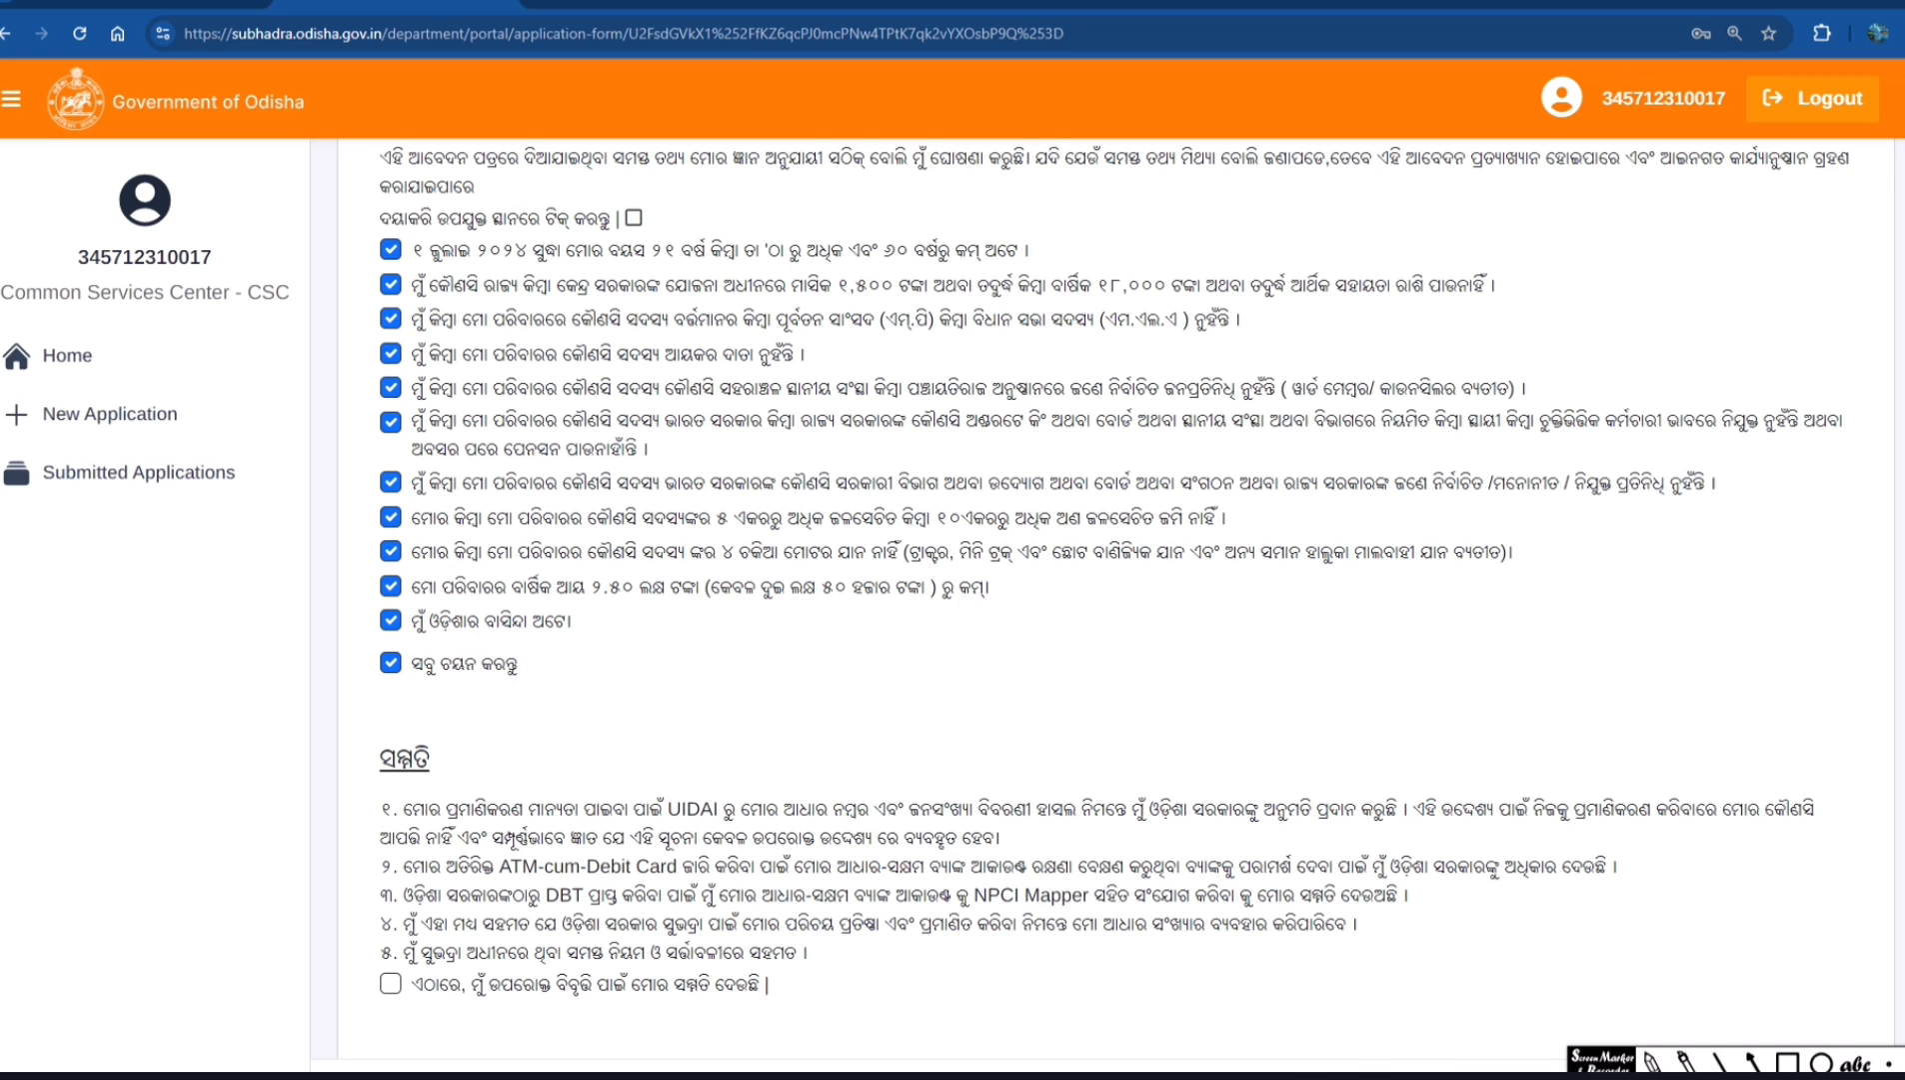
Step: Scroll down to the final consent declaration and the Place field
scroll(510, 707, down, 2)
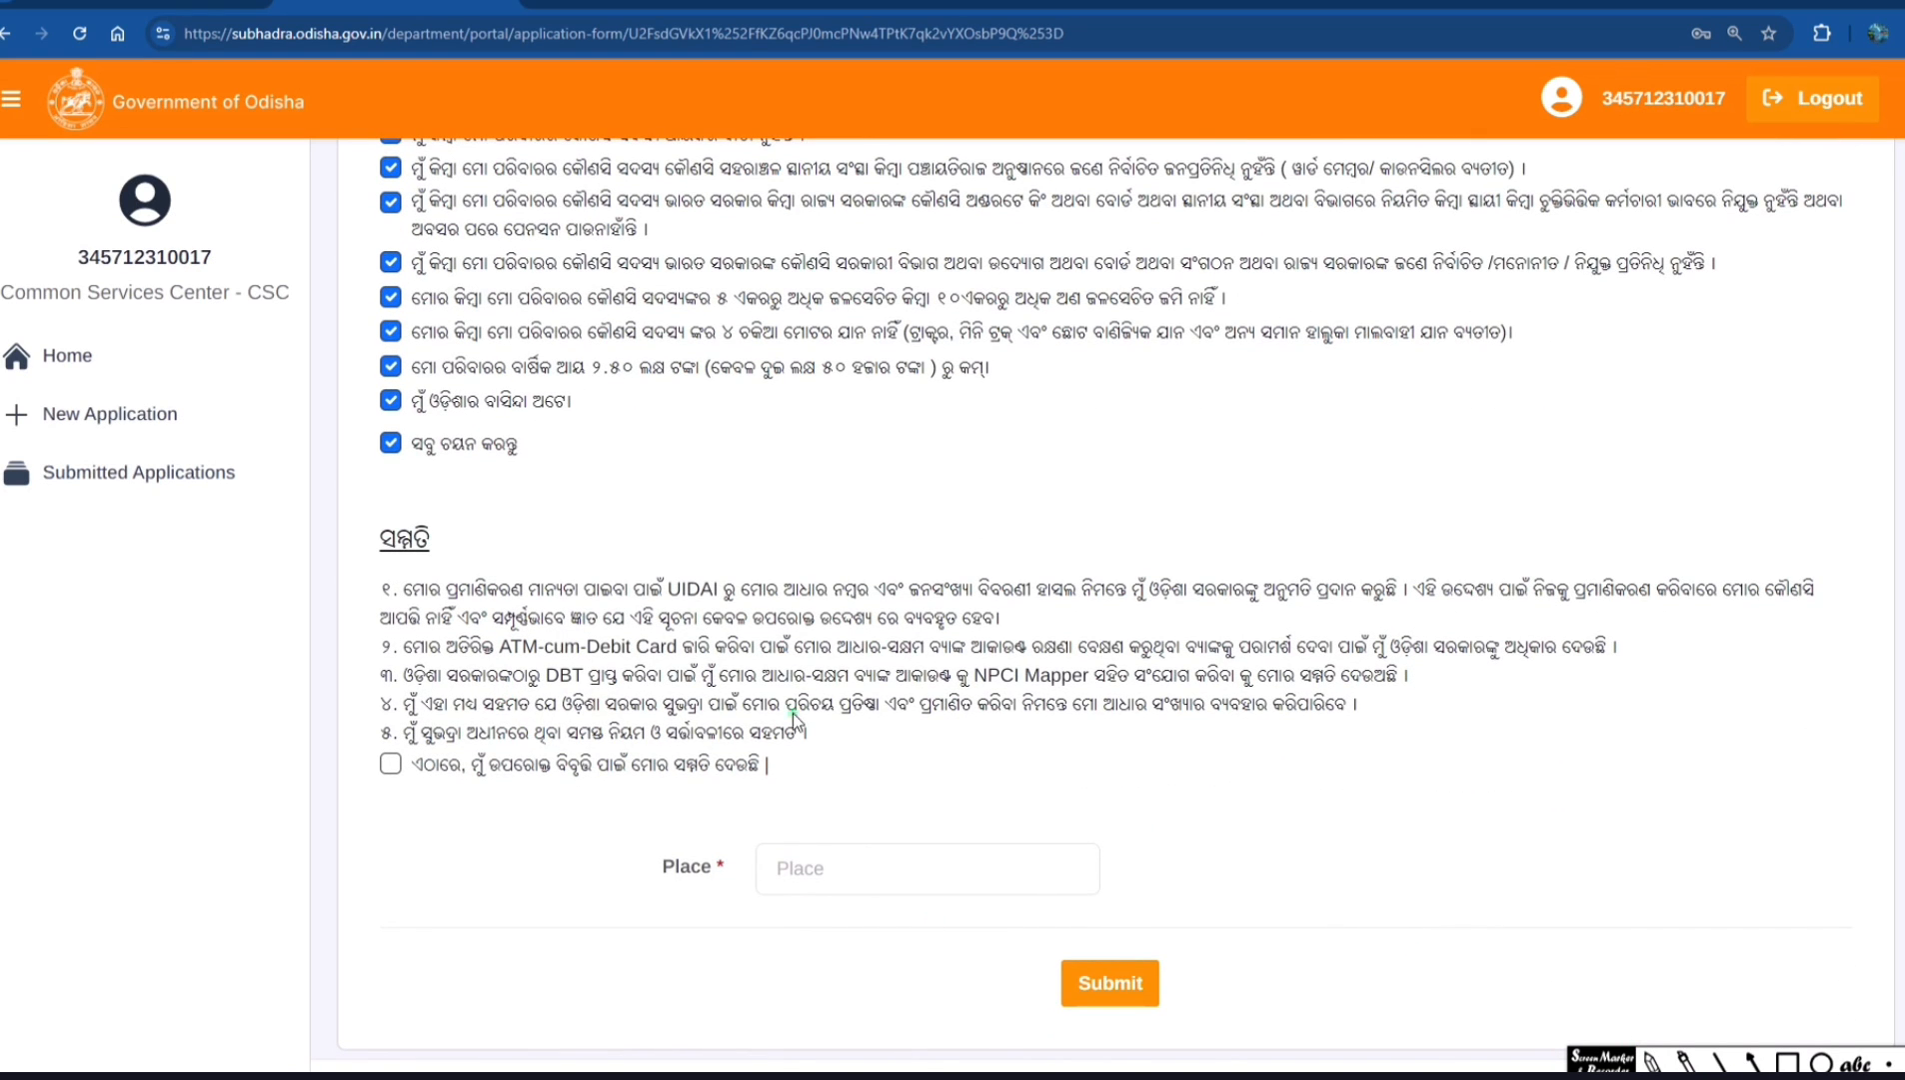
click(1788, 1062)
mouse_move(355, 498)
mouse_down()
mouse_move(690, 812)
mouse_move(1475, 815)
mouse_move(1854, 785)
mouse_move(1855, 810)
mouse_up()
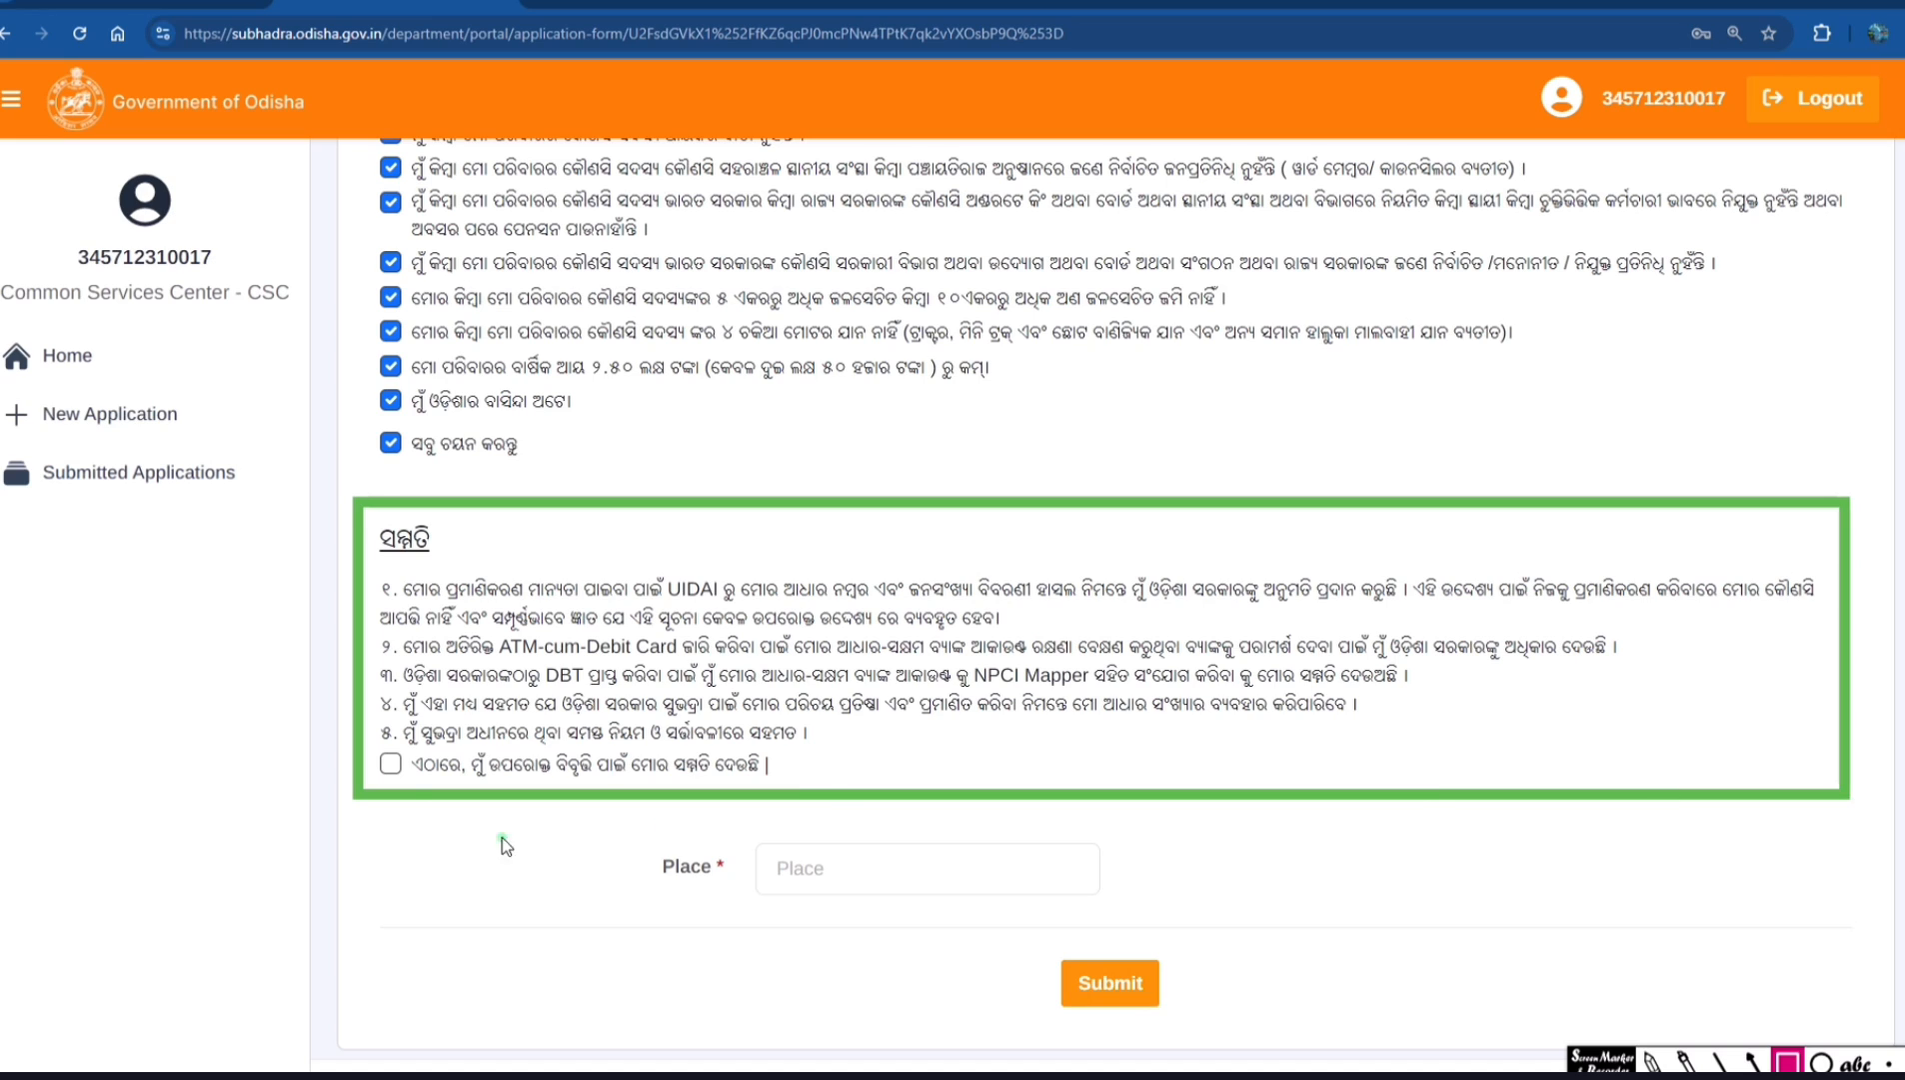
click(1651, 1060)
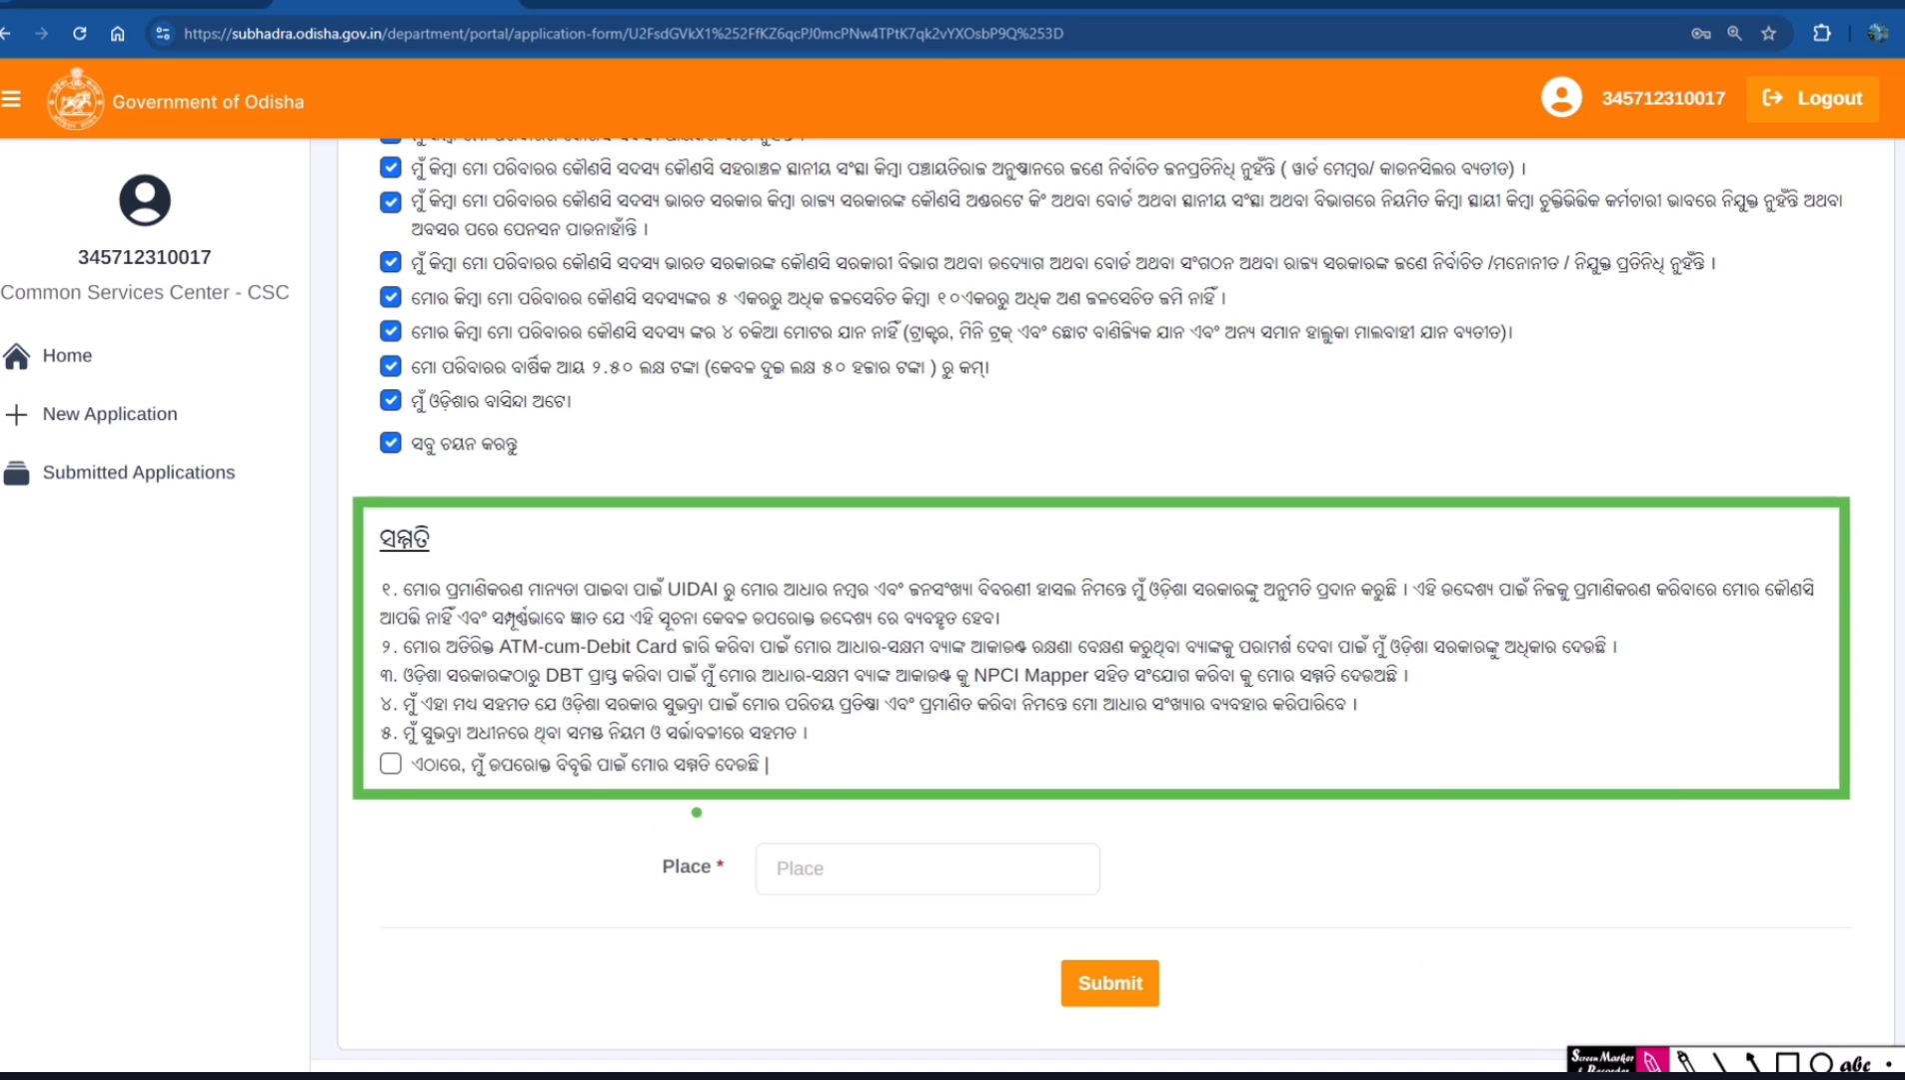
mouse_move(372, 755)
mouse_down()
mouse_move(384, 769)
mouse_move(418, 738)
mouse_up()
mouse_move(693, 896)
mouse_down()
mouse_move(1135, 888)
mouse_move(679, 862)
mouse_move(740, 914)
mouse_up()
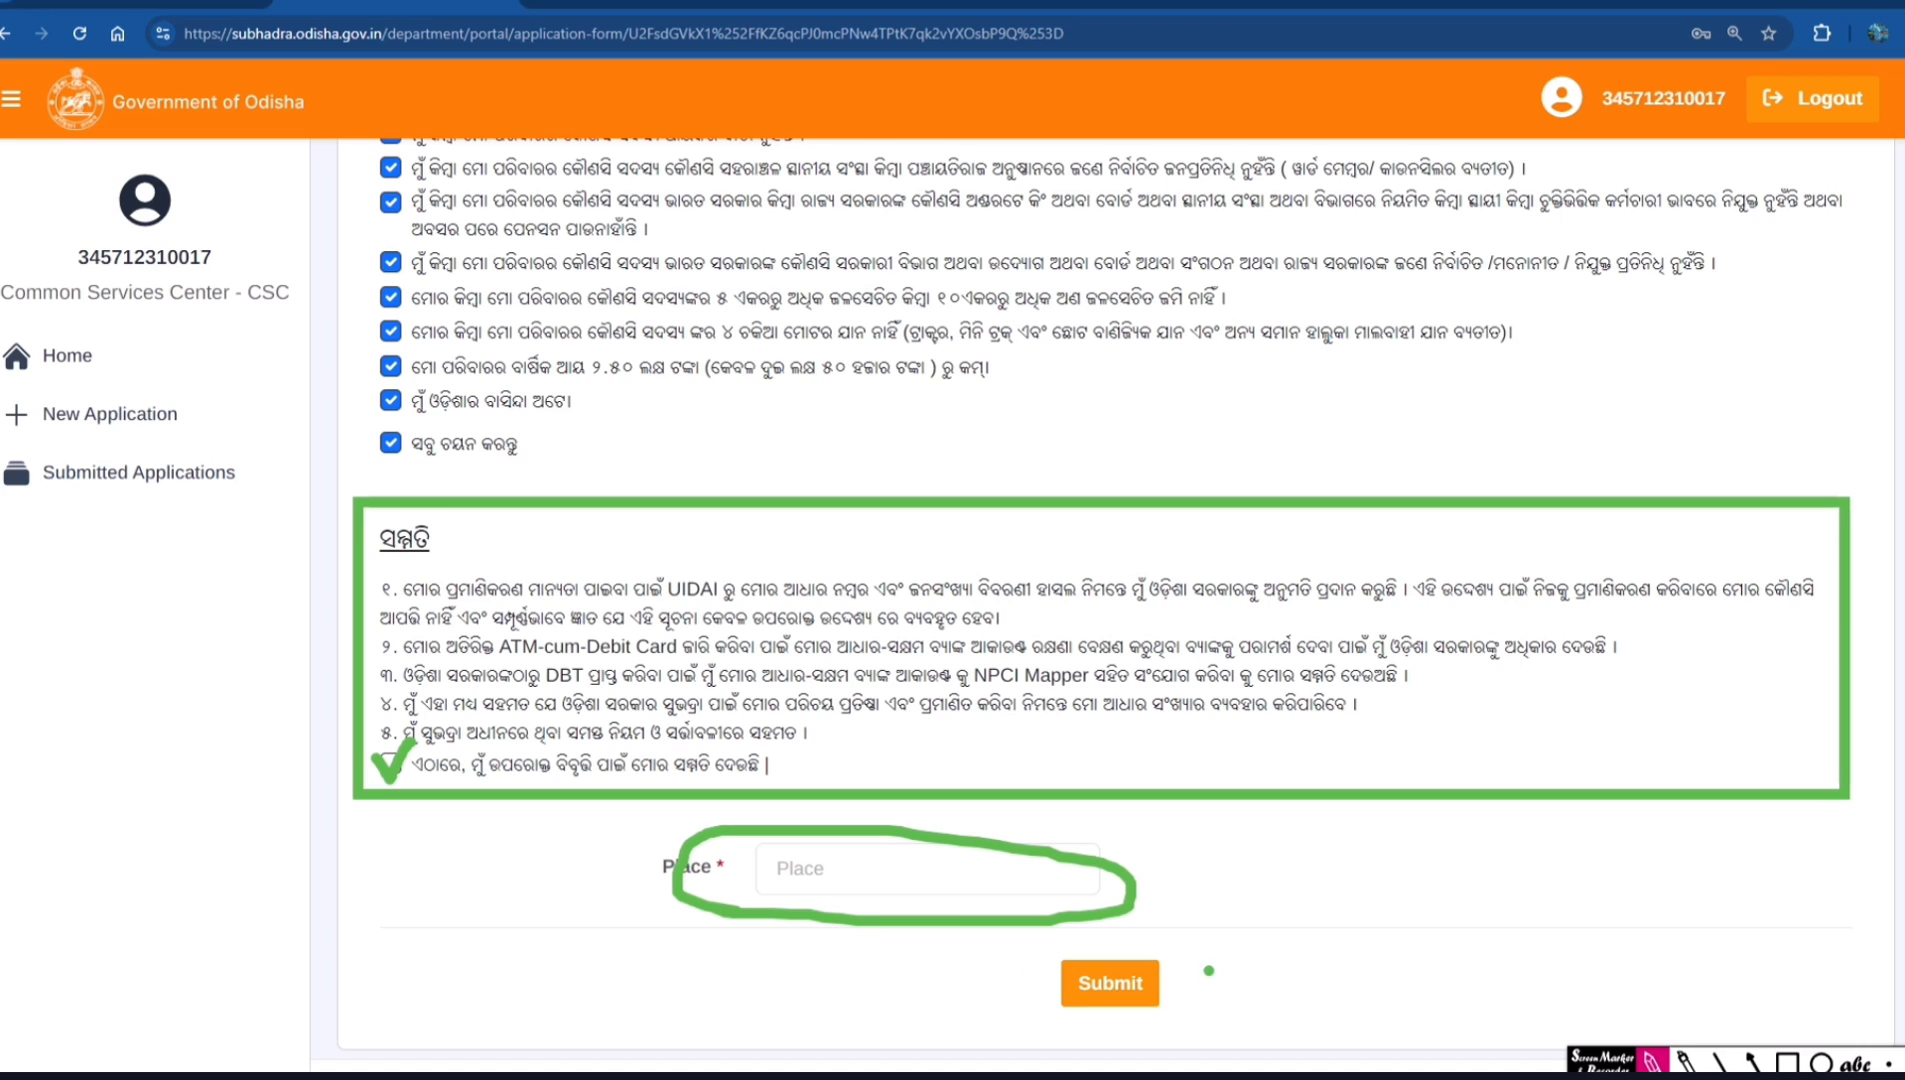
mouse_move(1190, 962)
mouse_down()
mouse_move(1270, 970)
mouse_move(1367, 922)
mouse_up()
key(Escape)
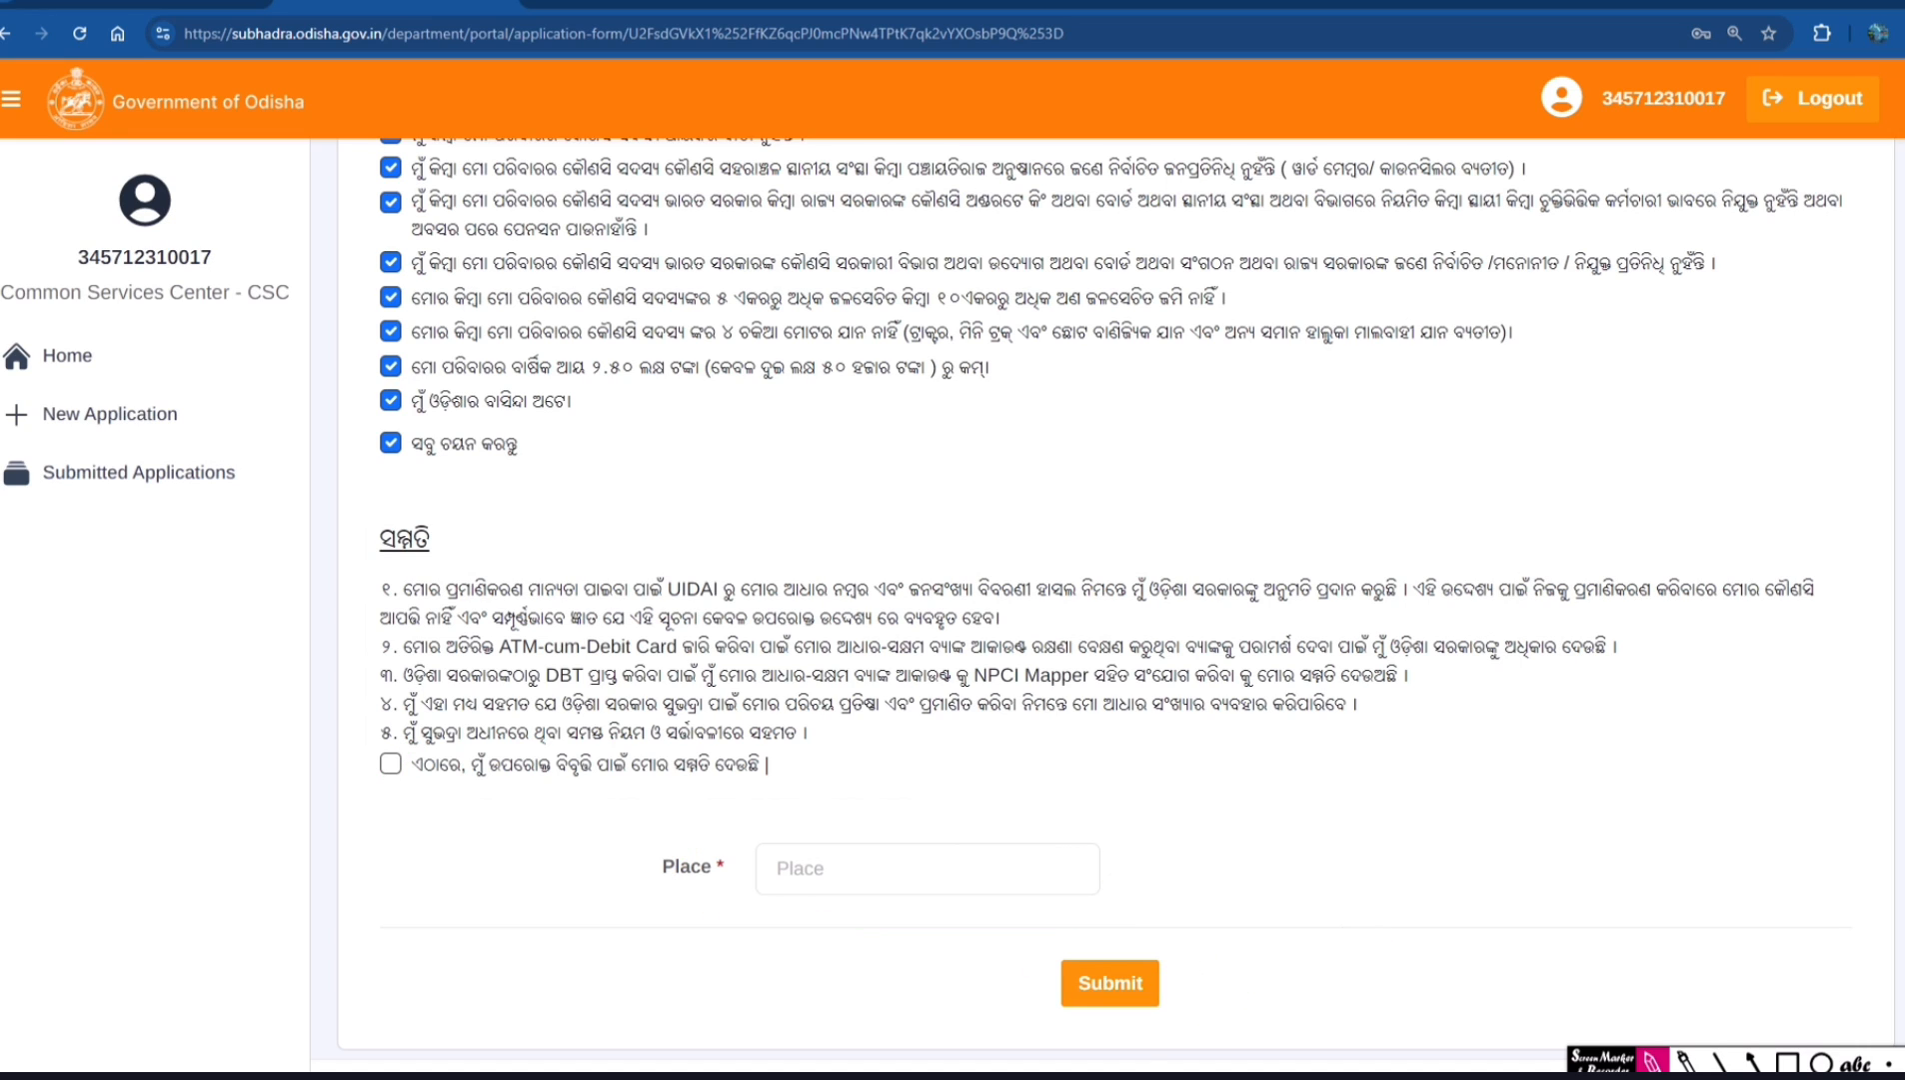
Step: Agree to the consent, enter NAYAGARH as the place, and submit for preview
click(391, 766)
click(905, 856)
text(NAYAGARH)
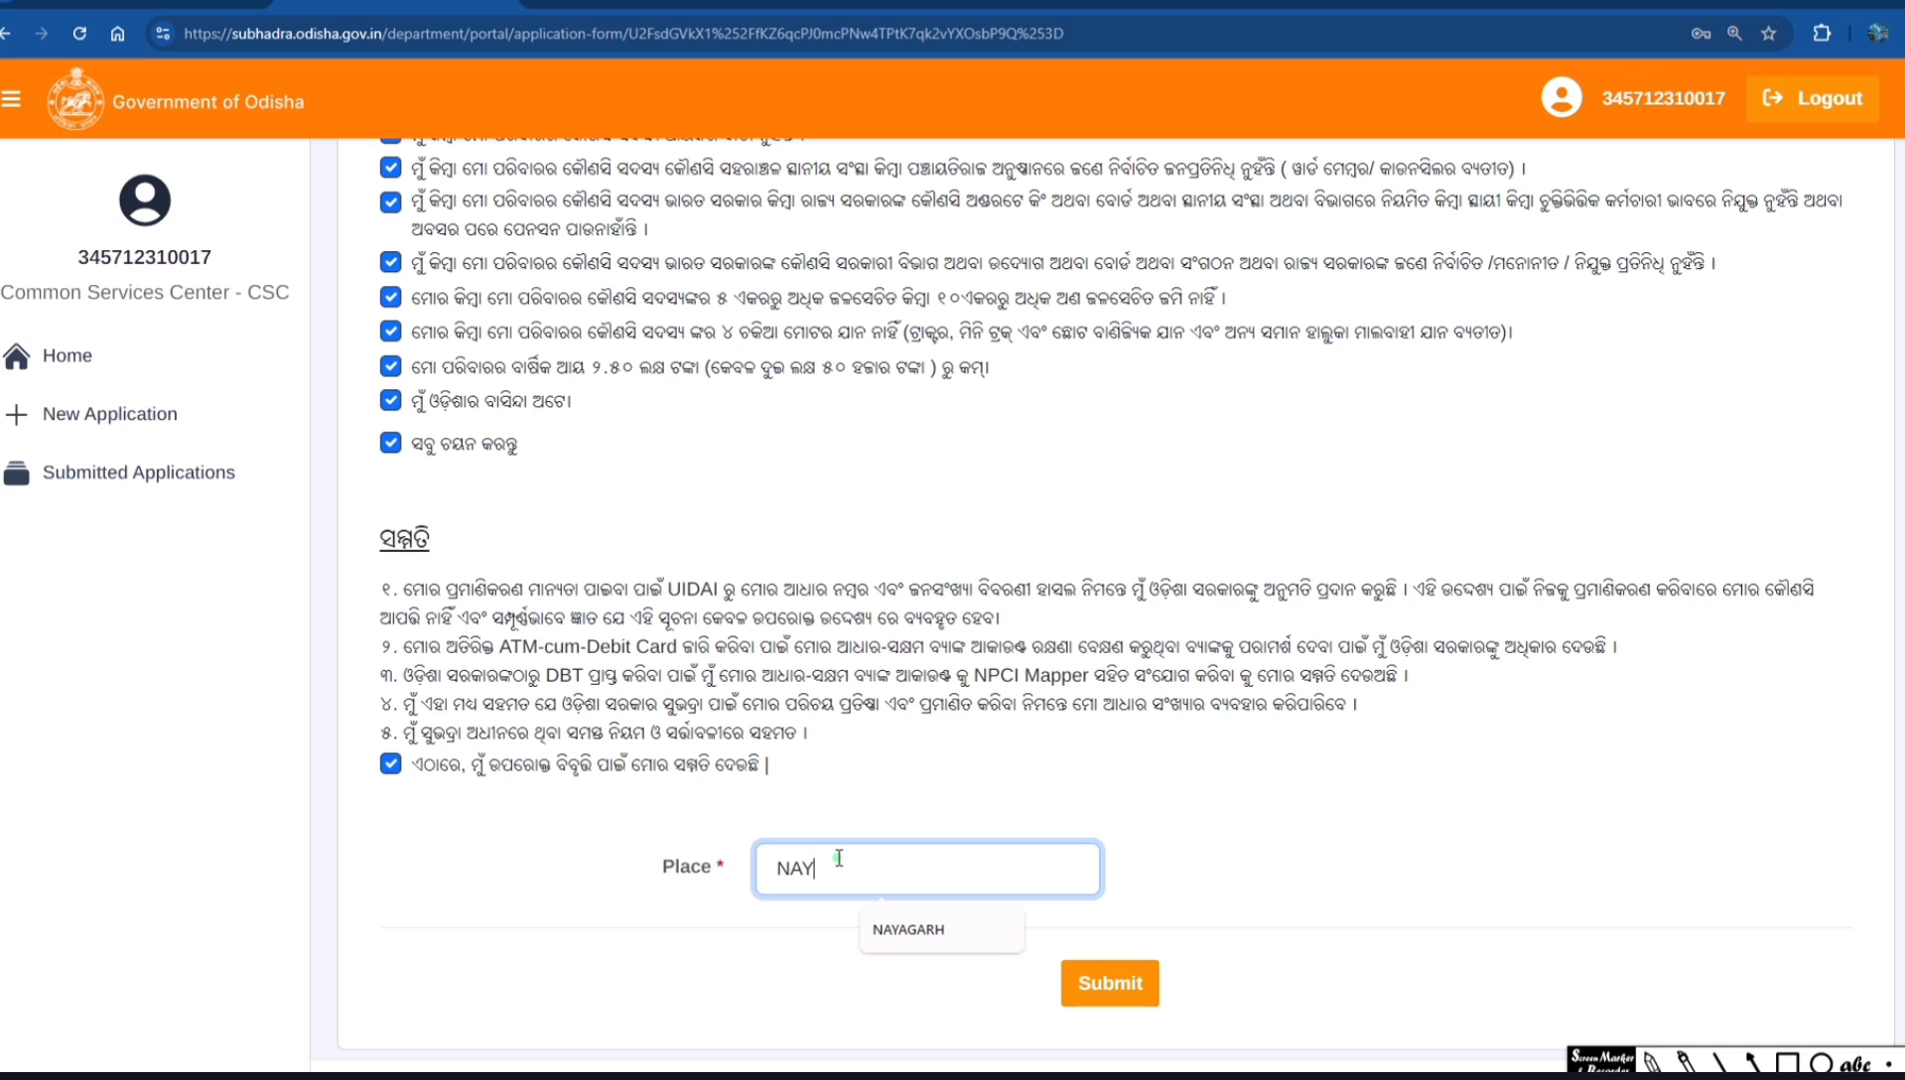
click(1118, 985)
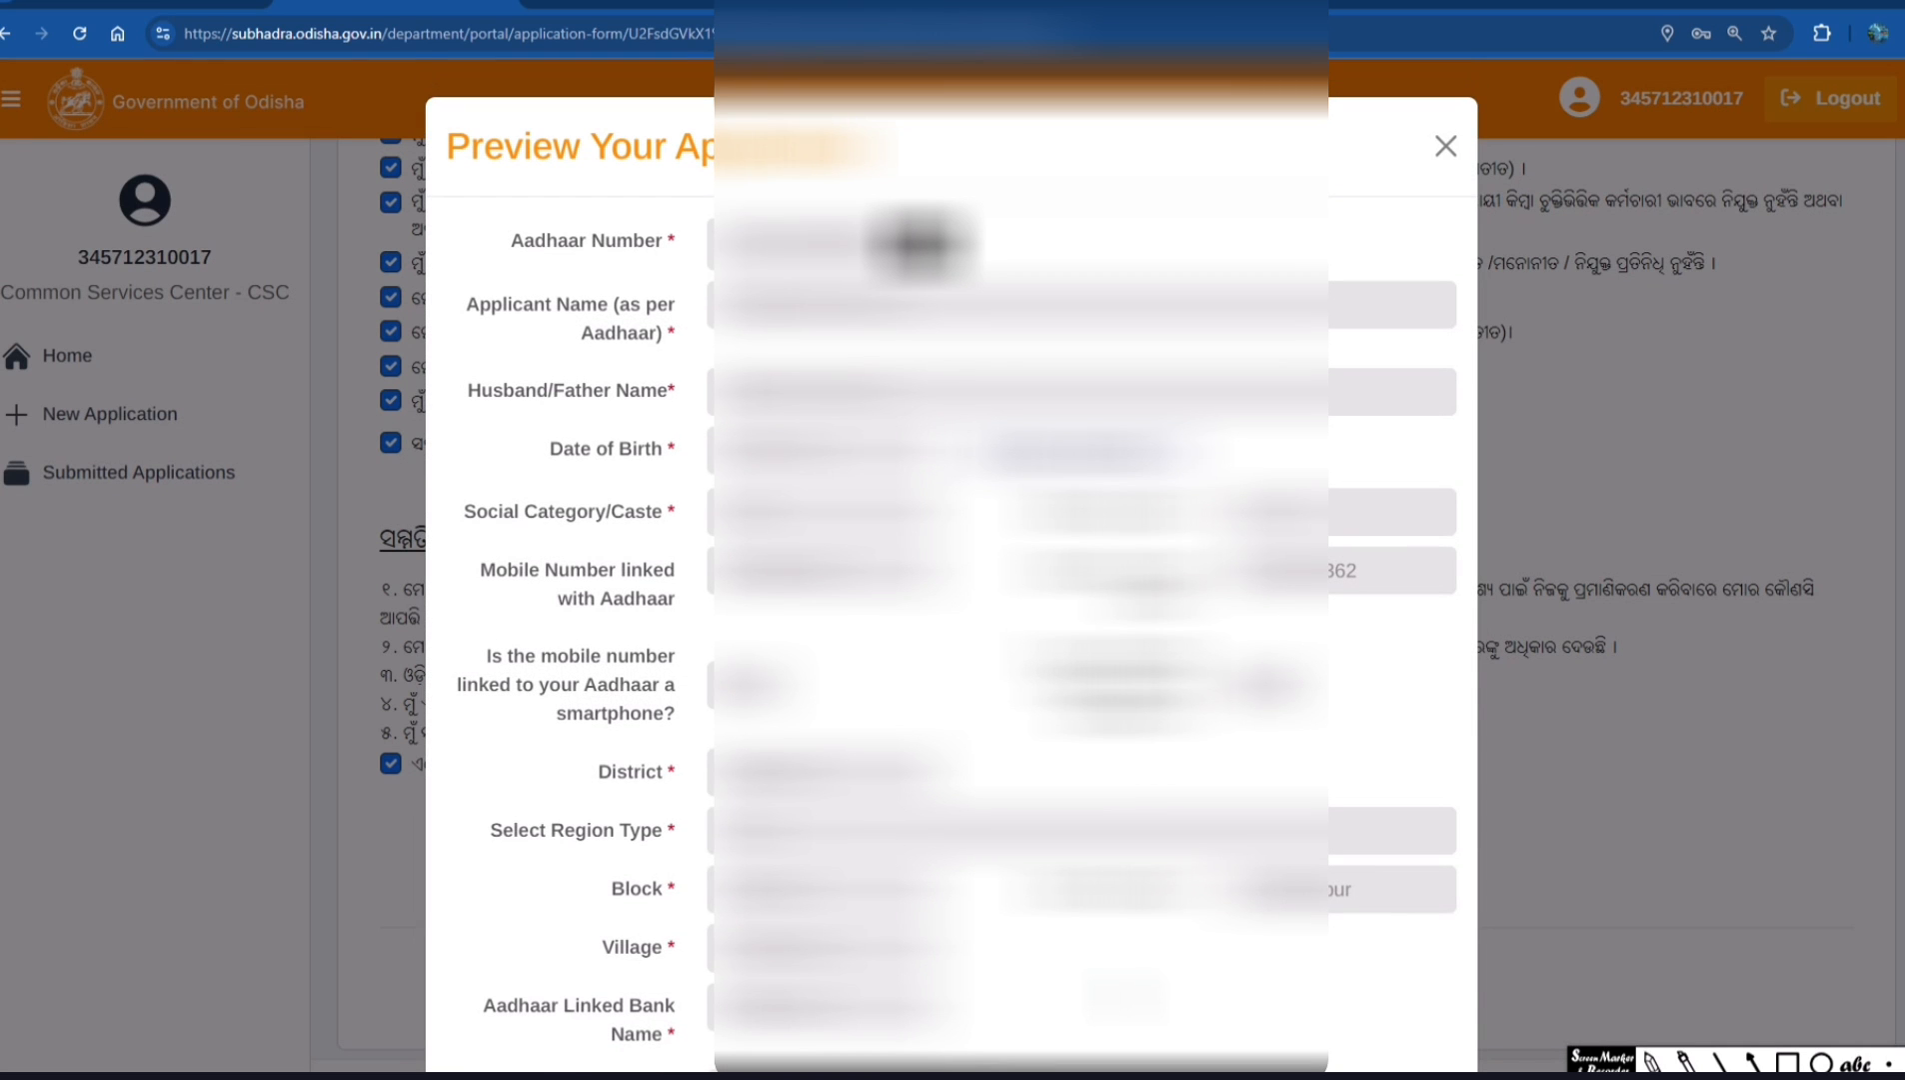
Step: Review the Preview Your Application modal and its PDF, then confirm with Proceed
scroll(949, 560, down, 3)
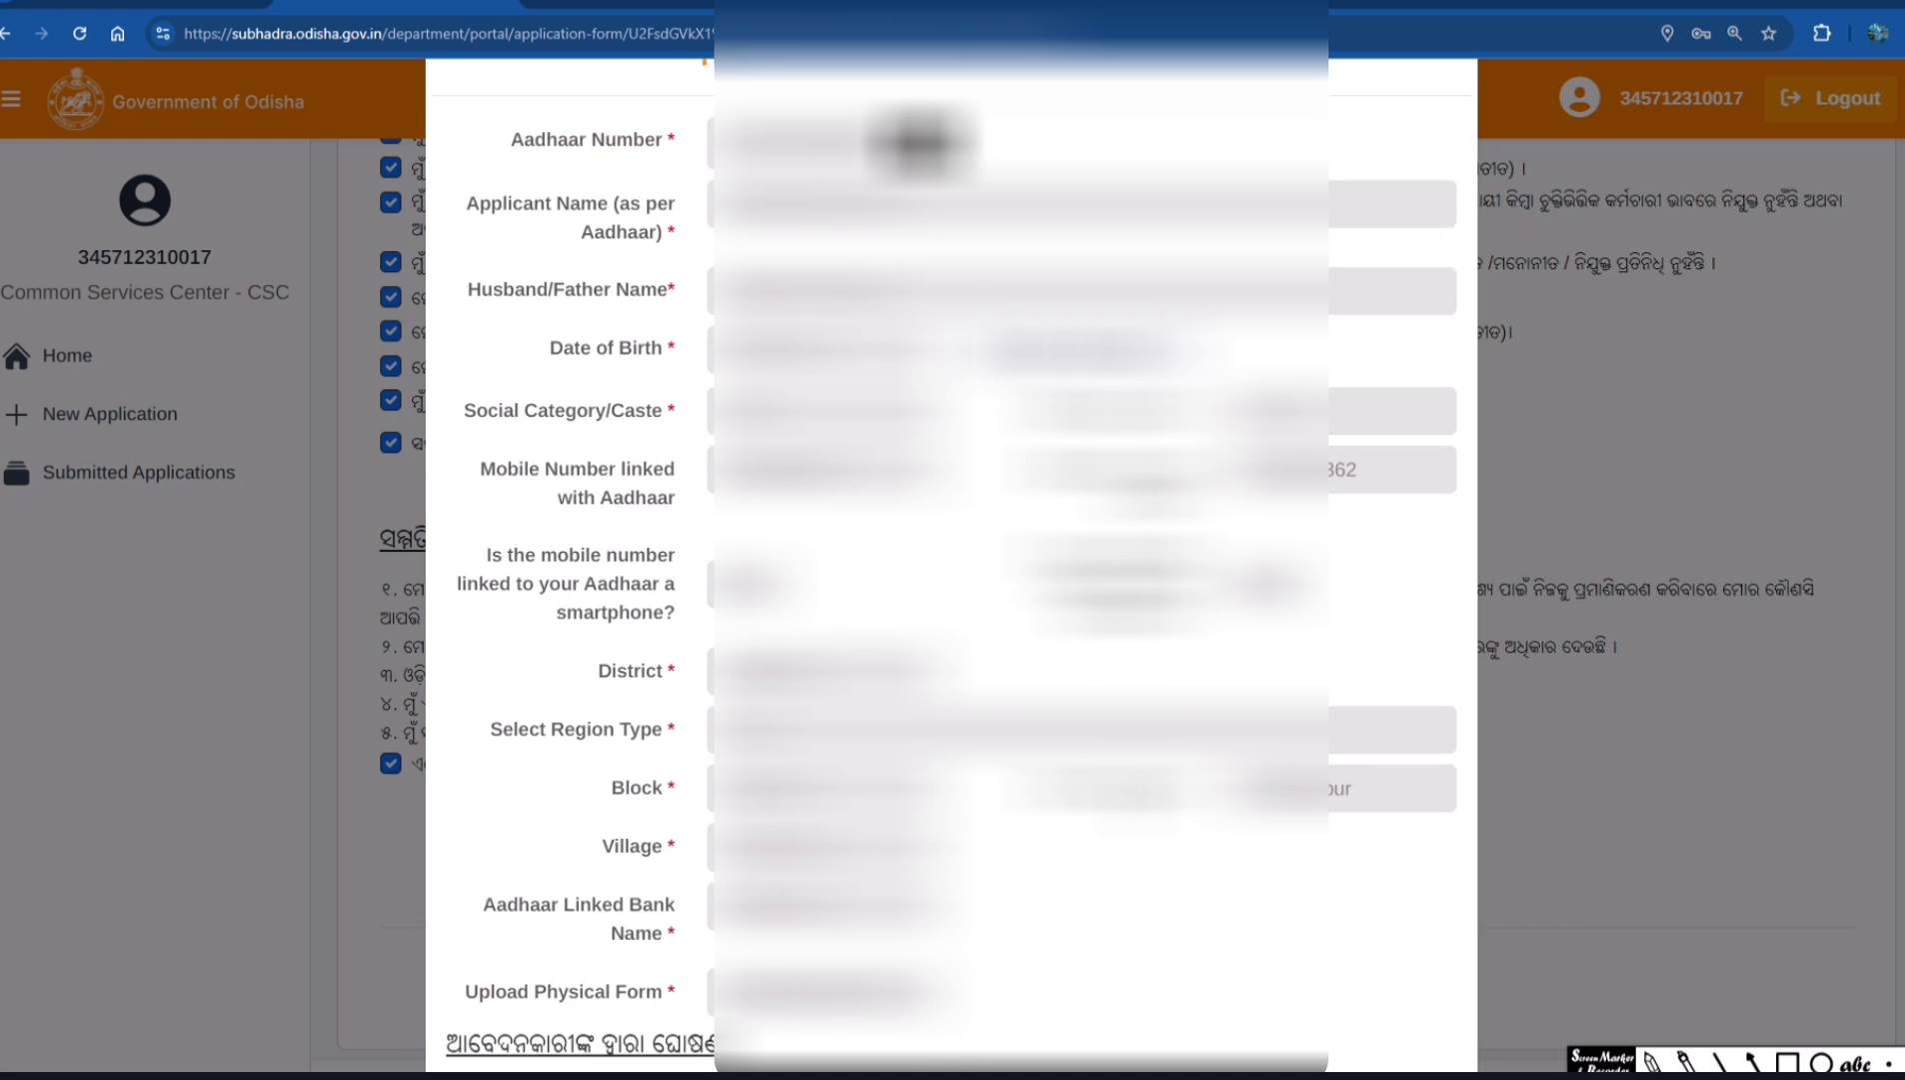
scroll(949, 560, down, 8)
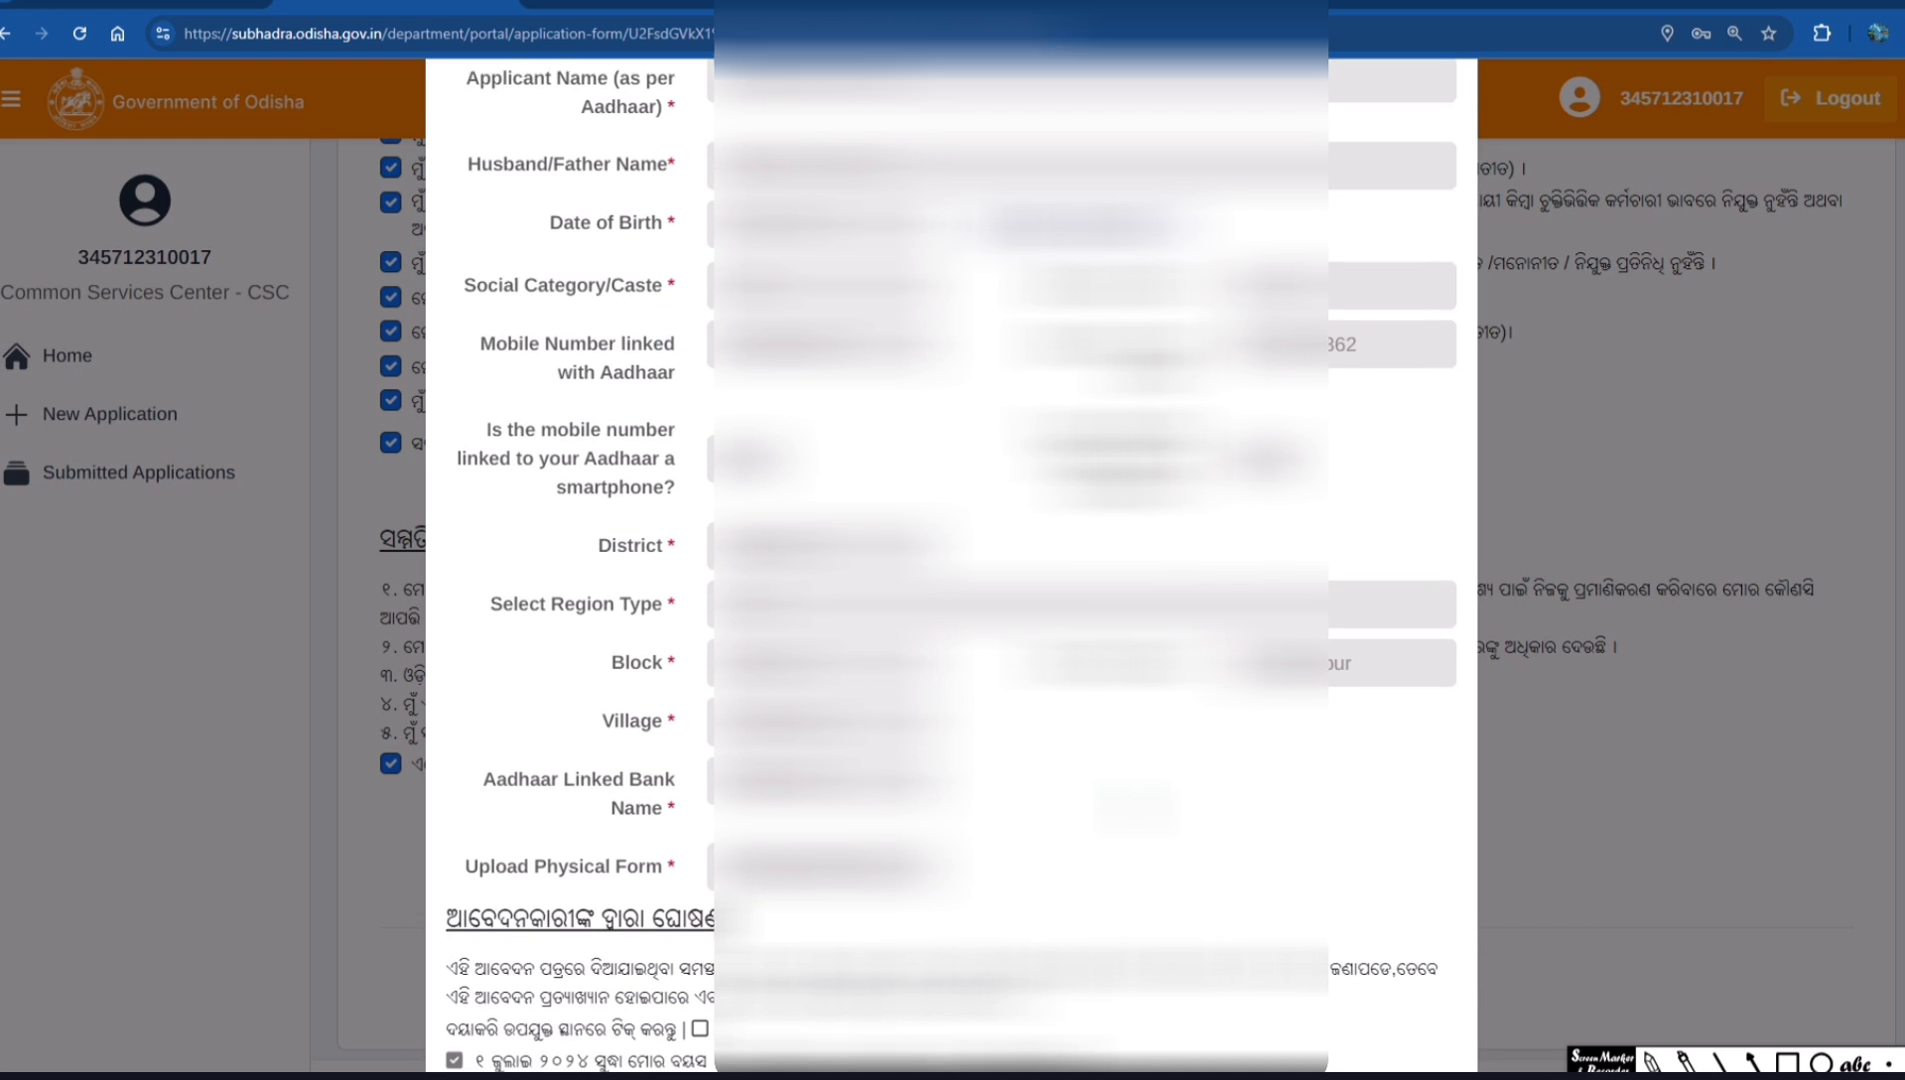
scroll(950, 560, down, 3)
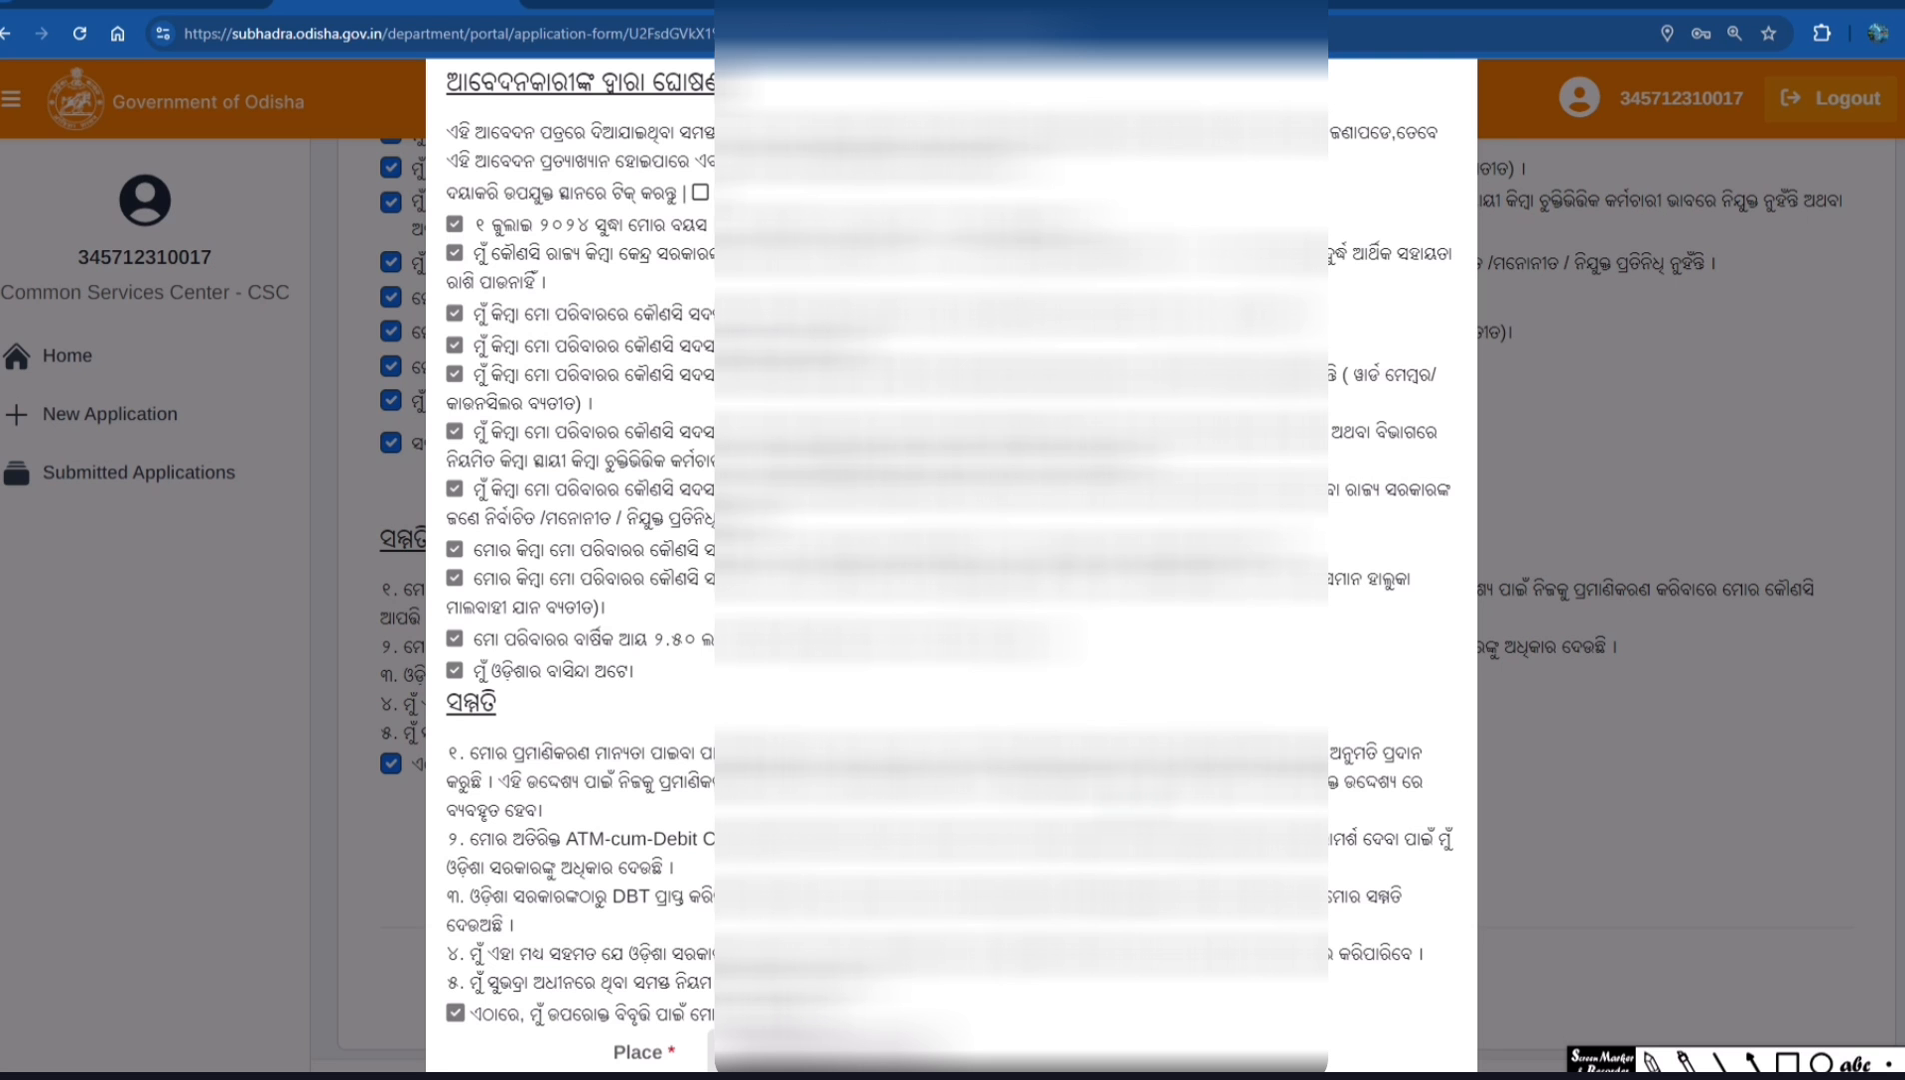
scroll(950, 560, down, 6)
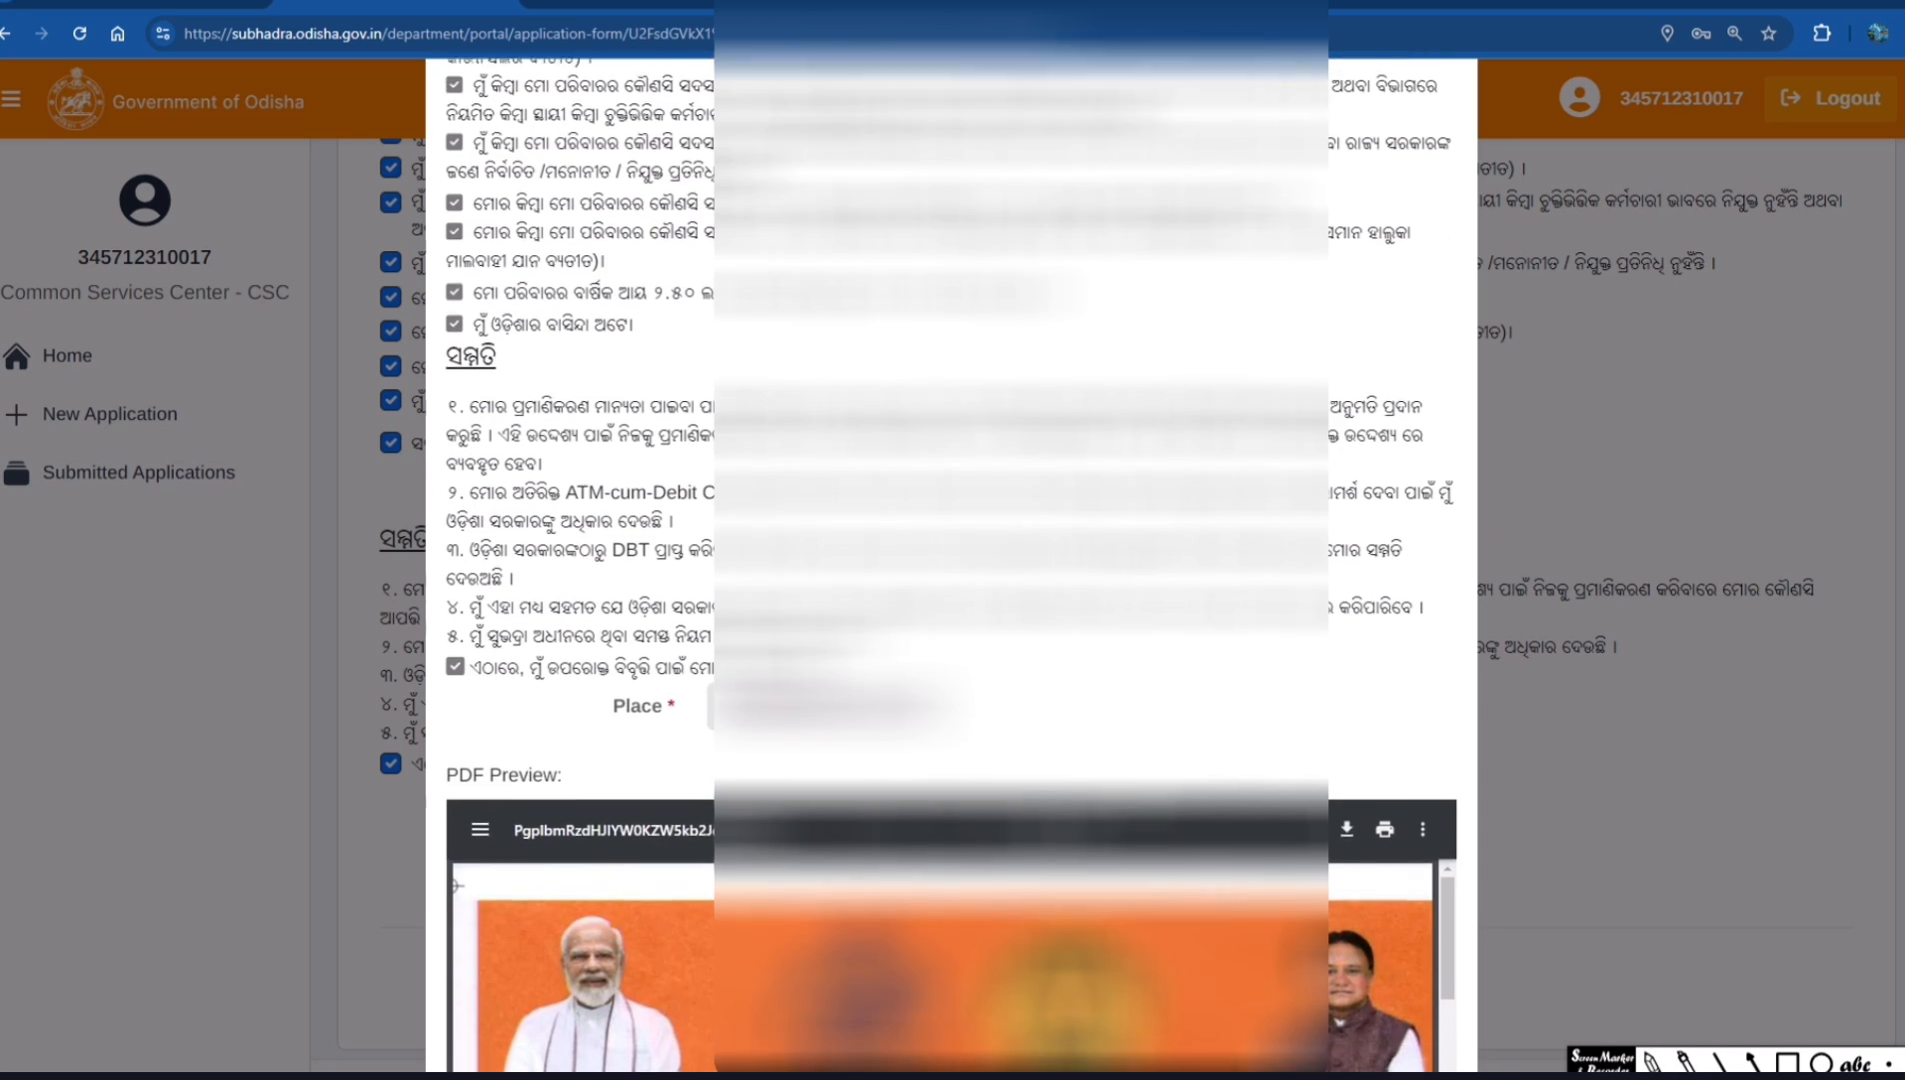
scroll(950, 600, down, 10)
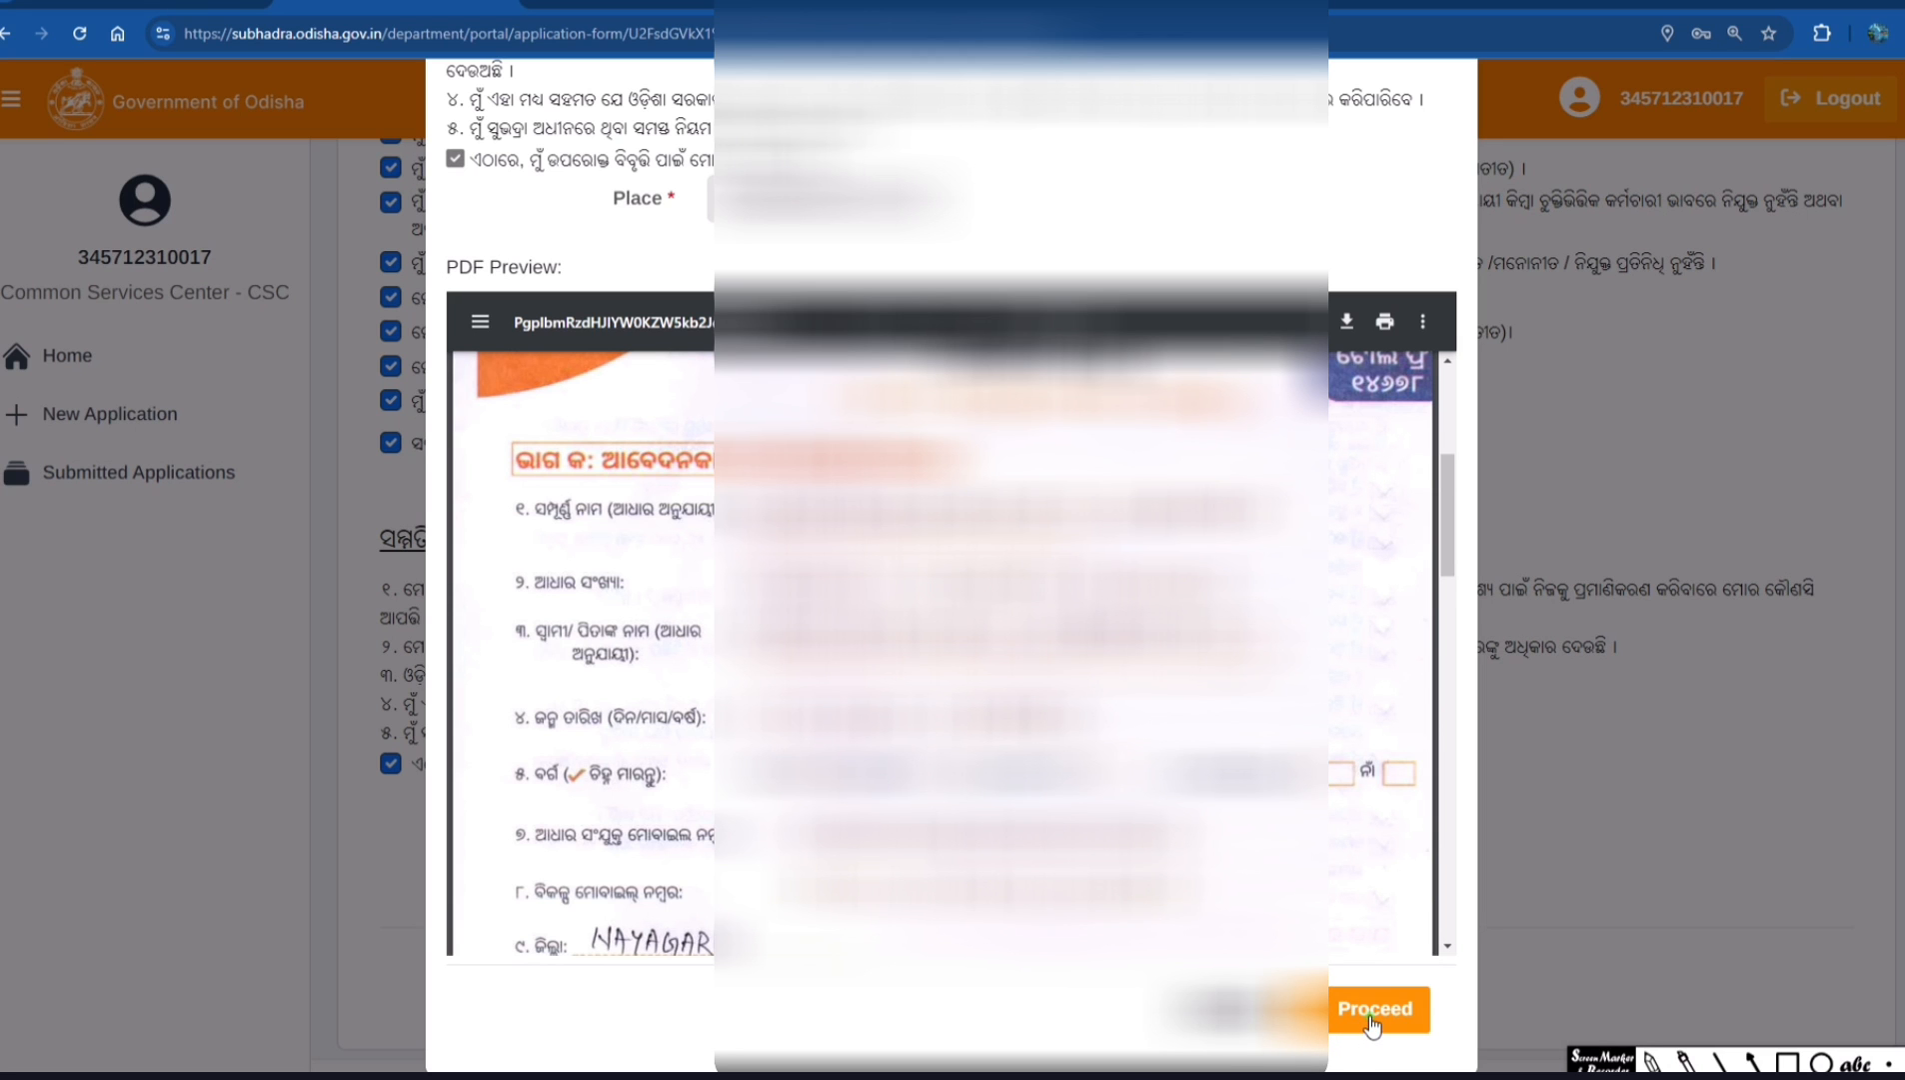
click(1372, 1009)
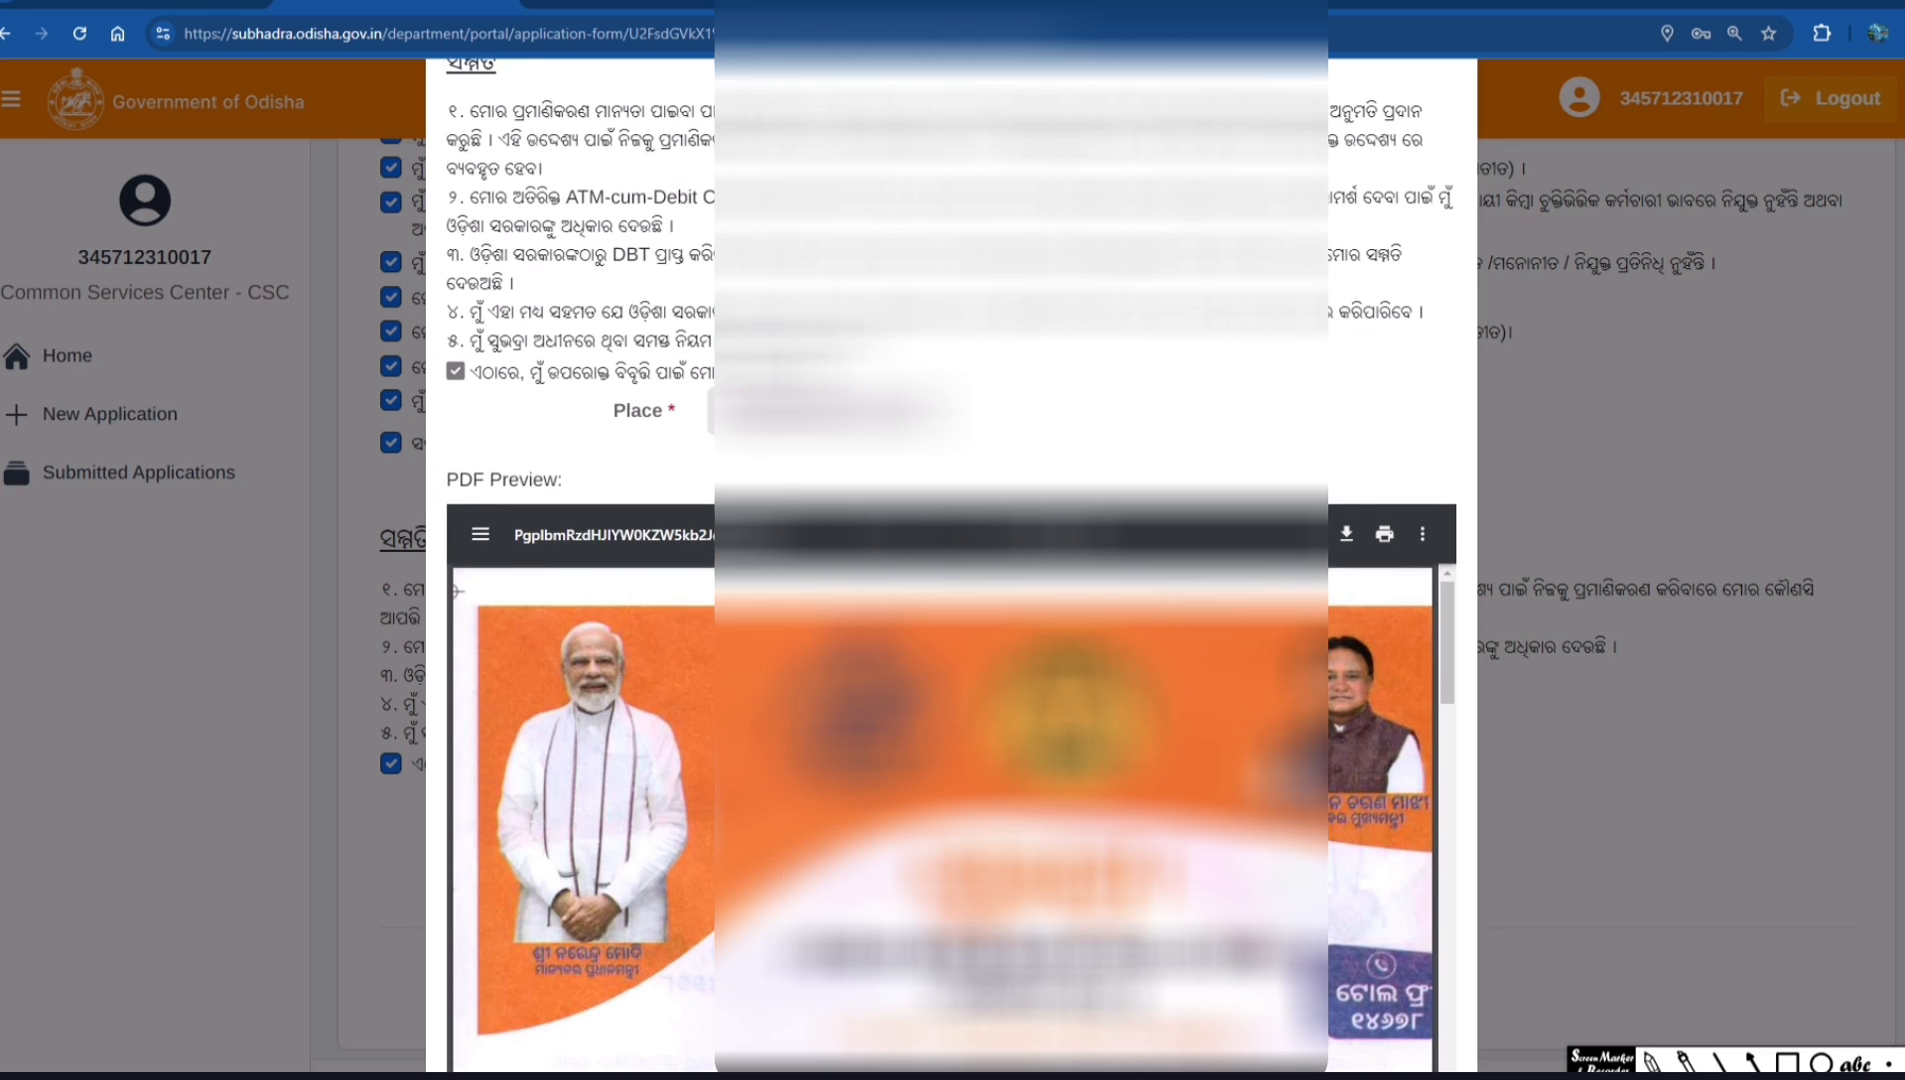
scroll(1565, 943, down, 3)
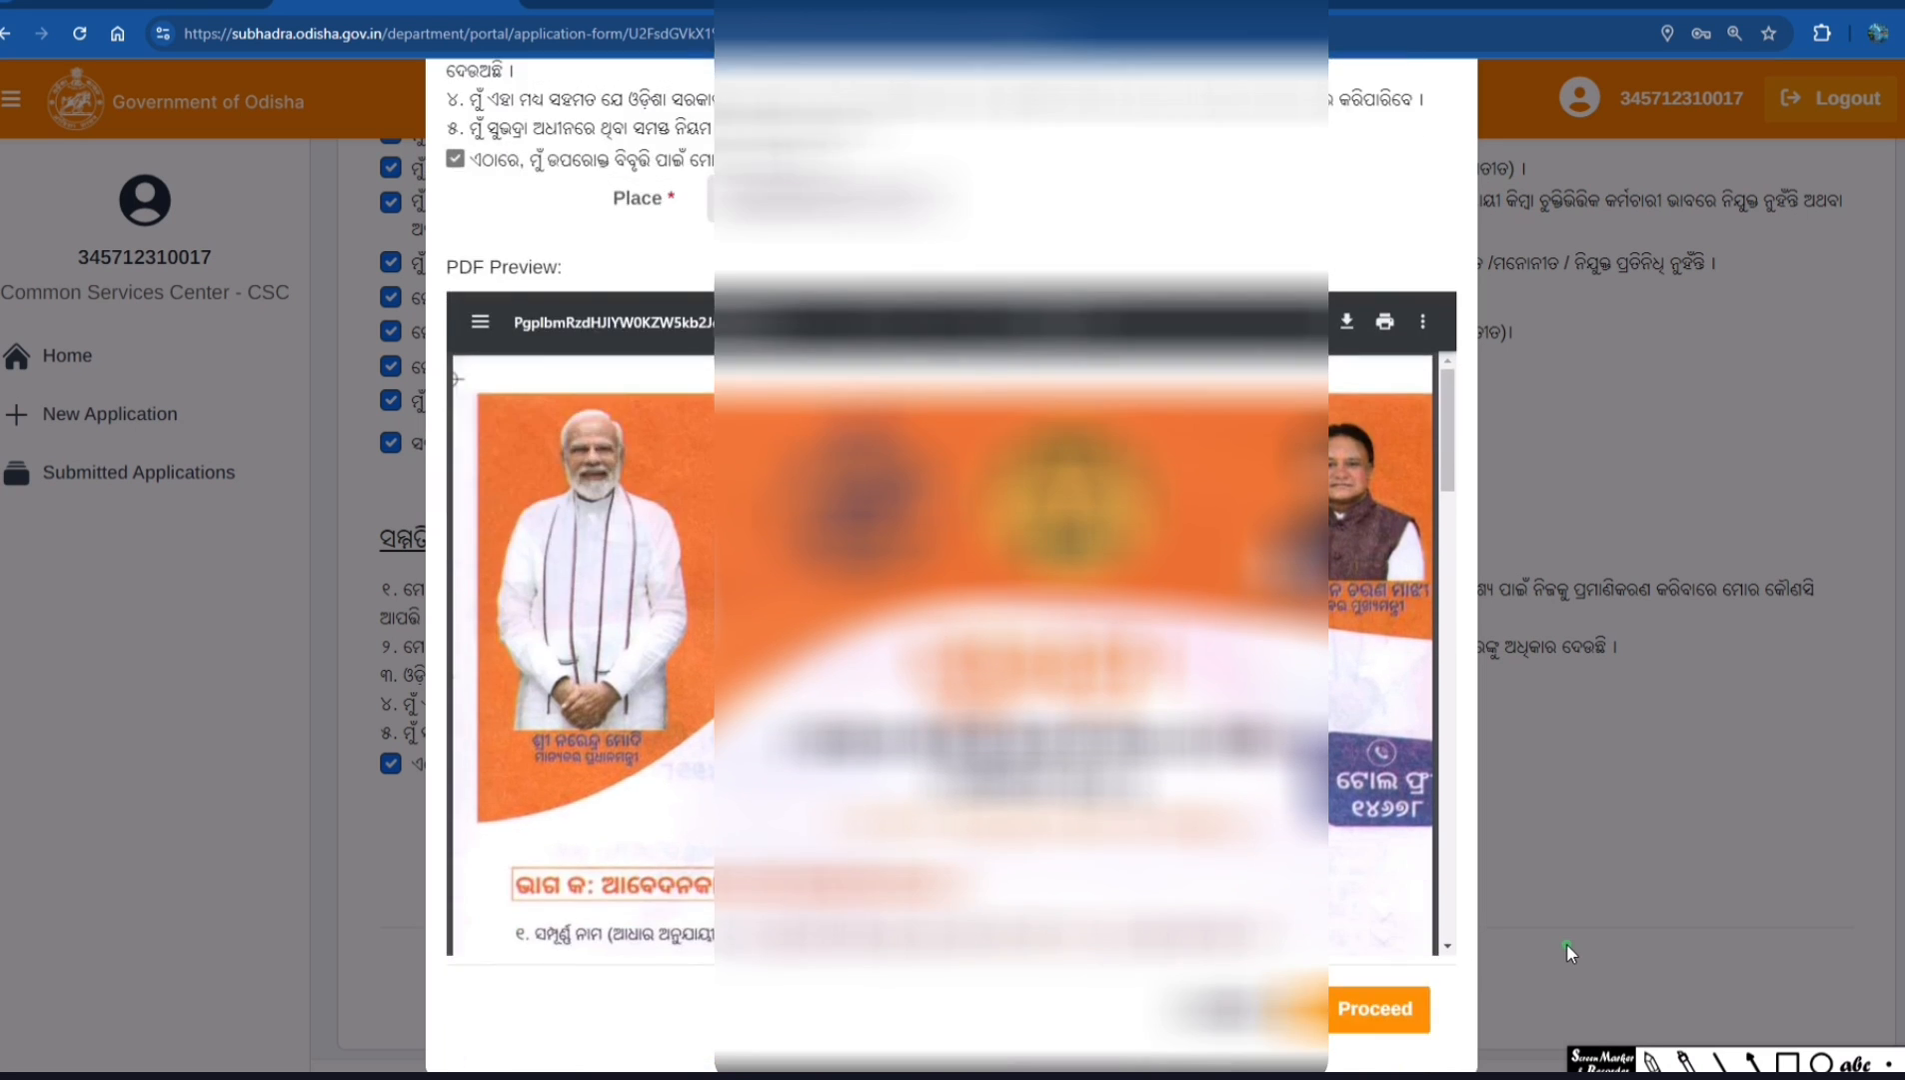
click(1391, 1016)
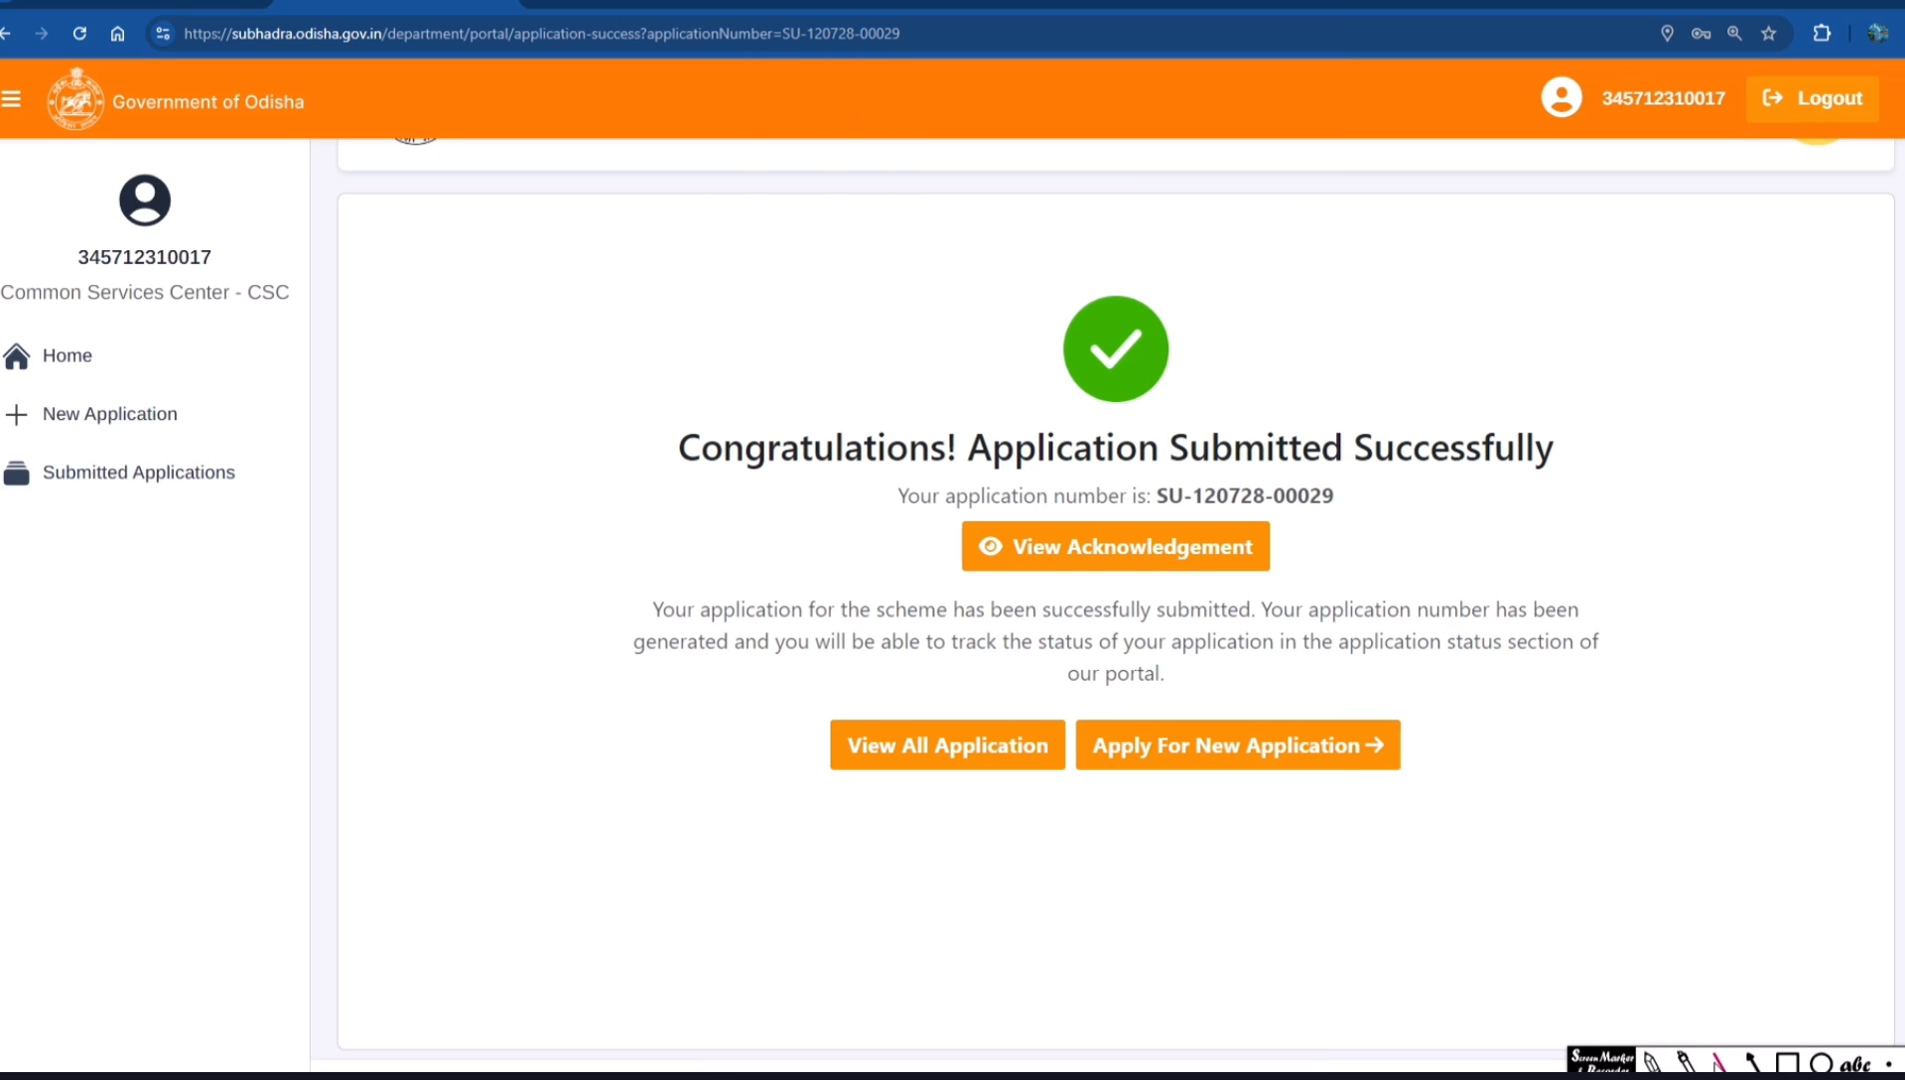
Step: Open the Sep 5, 2024 acknowledgement receipt via View Acknowledgement on the success page
click(1652, 1062)
drag(1347, 487, 1420, 470)
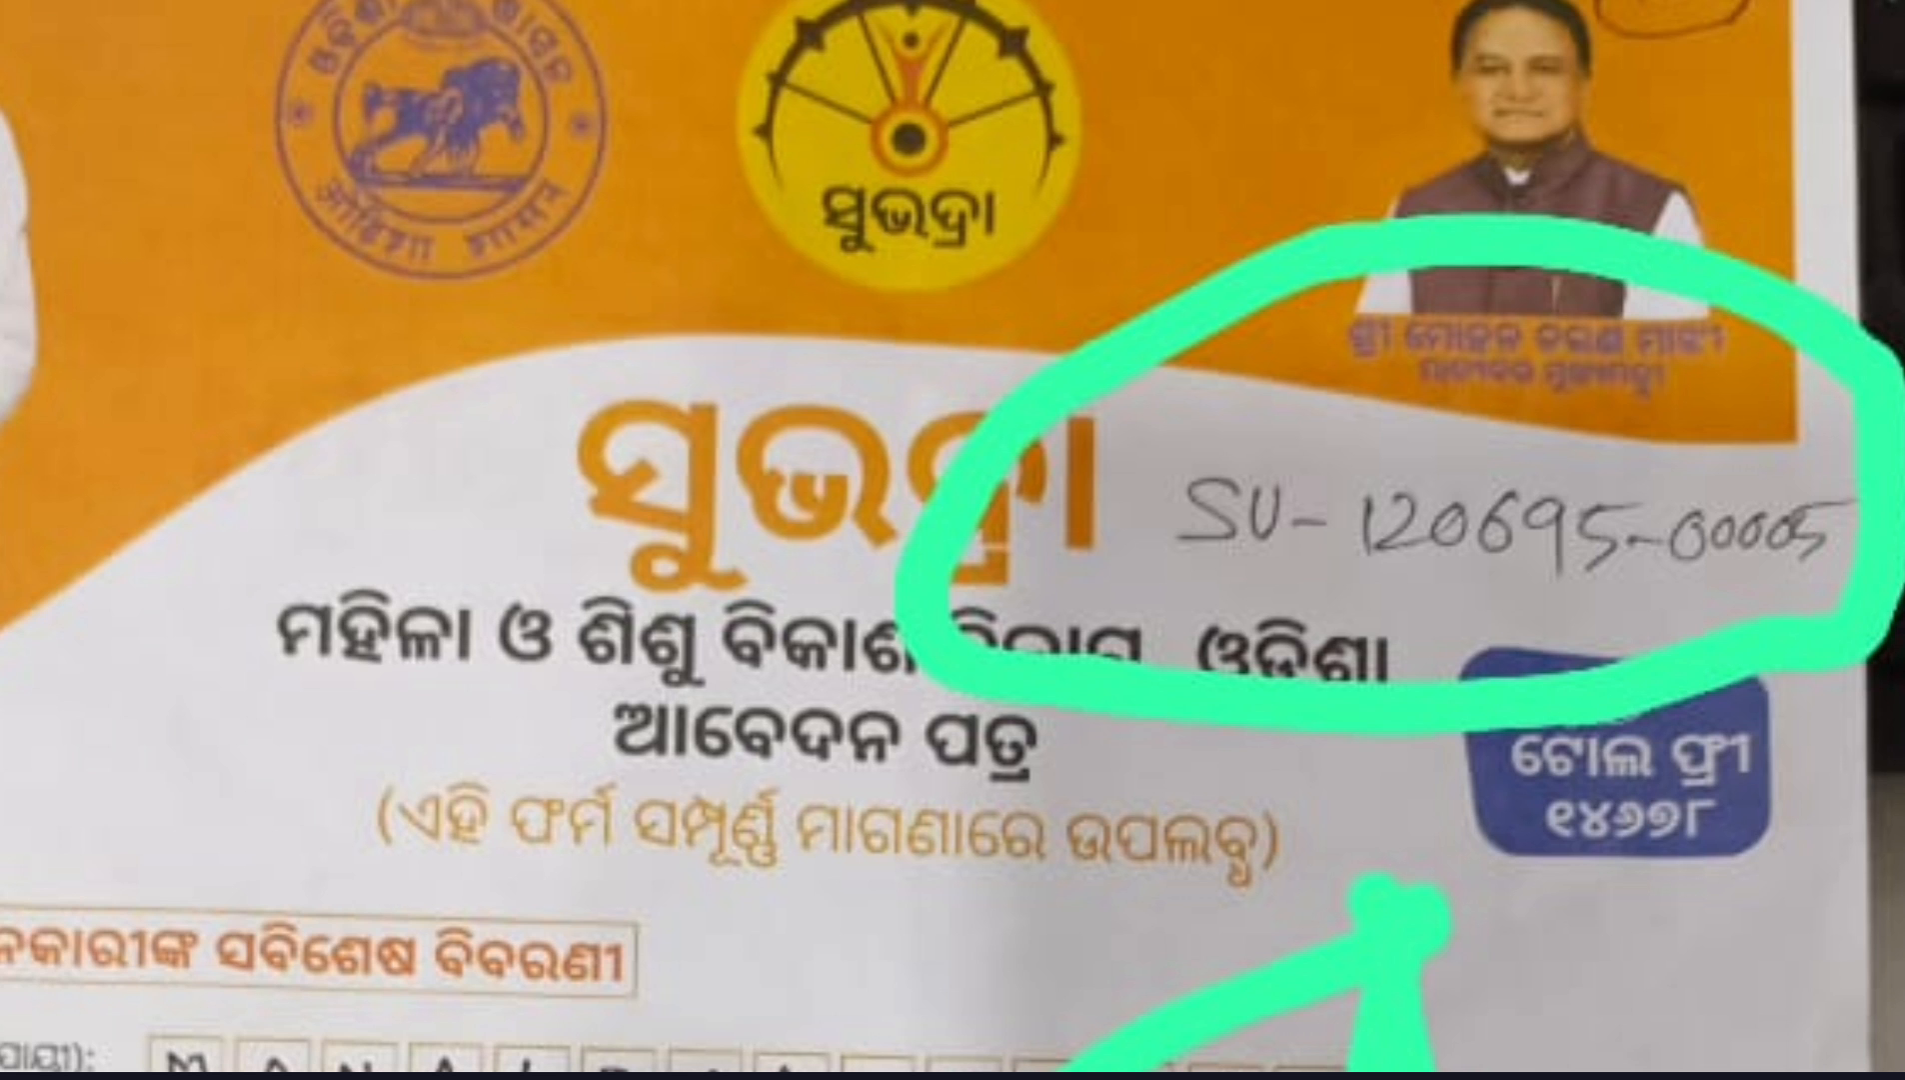
mouse_move(962, 582)
mouse_down()
mouse_move(1259, 585)
mouse_move(1267, 510)
mouse_move(970, 508)
mouse_move(963, 579)
mouse_up()
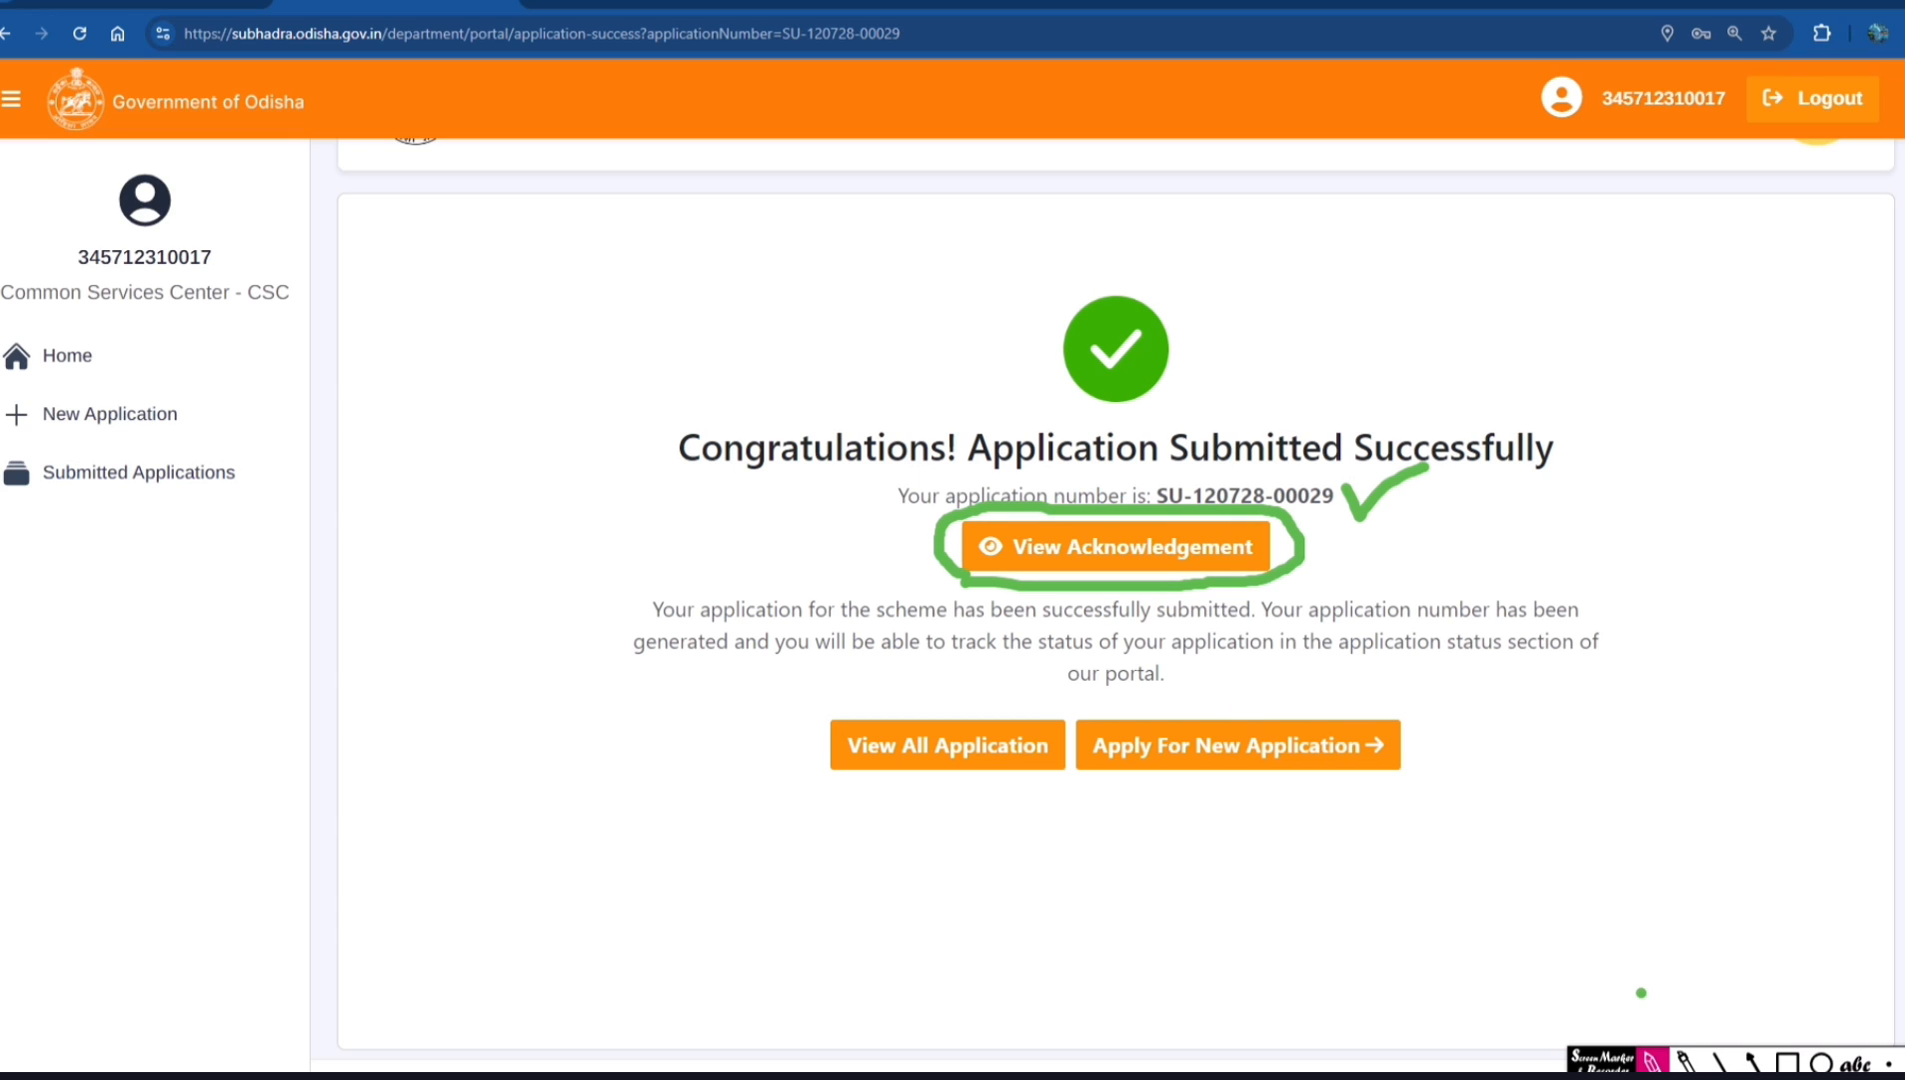
click(1898, 1063)
click(1655, 1062)
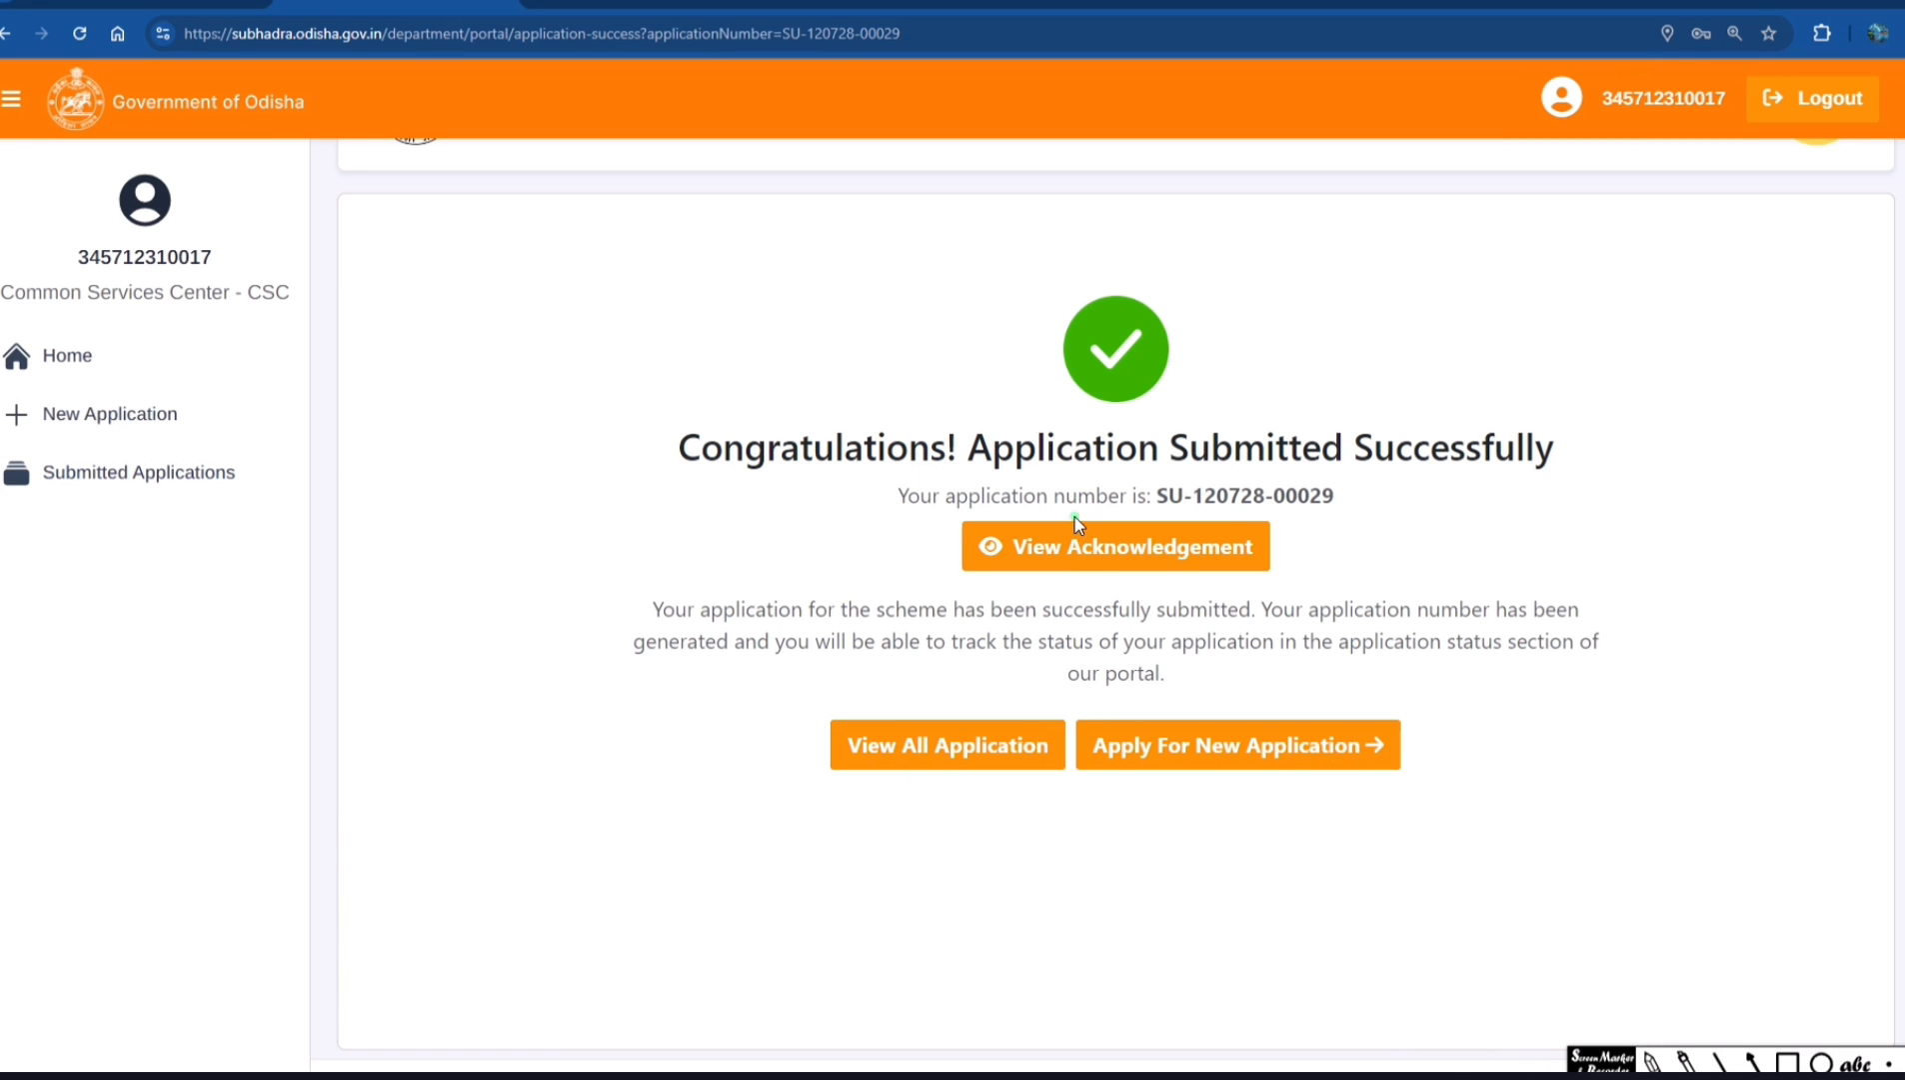
click(1080, 548)
scroll(1139, 712, down, 4)
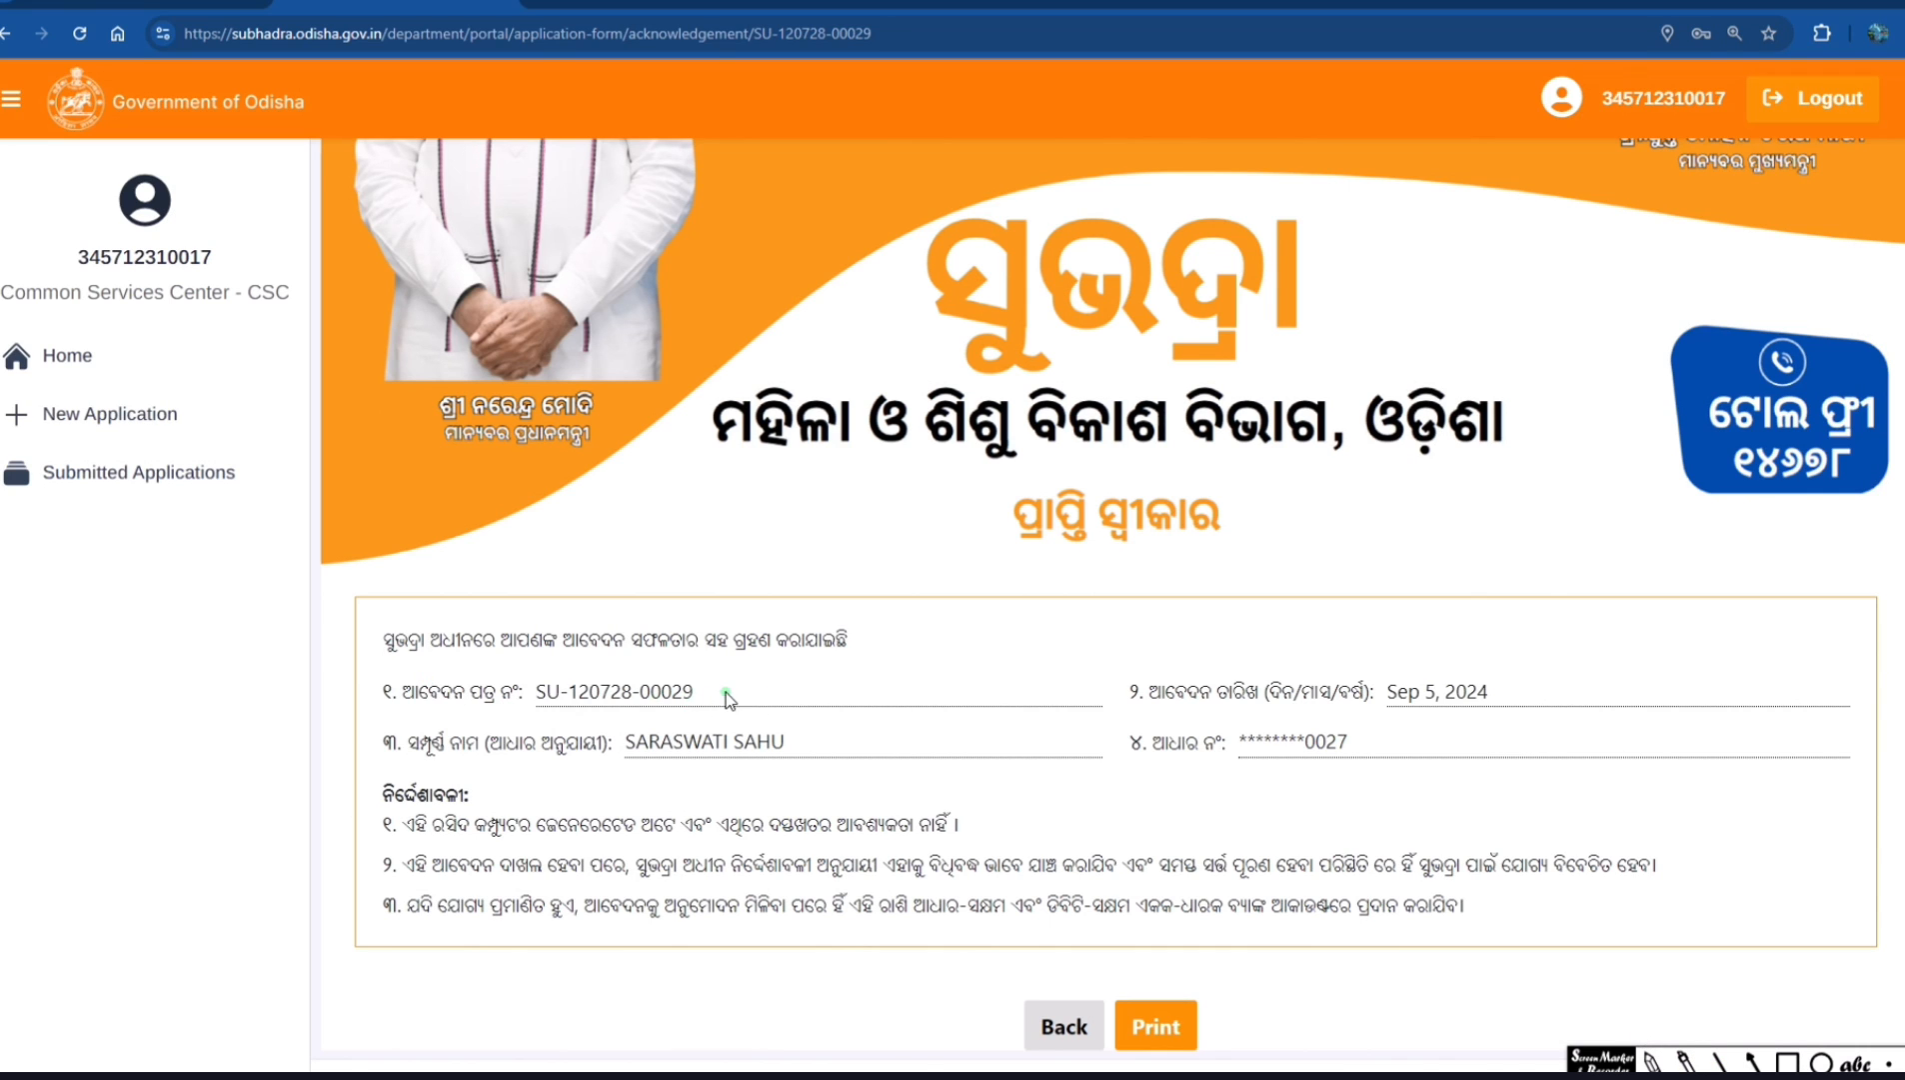
click(1654, 1060)
drag(710, 685, 844, 651)
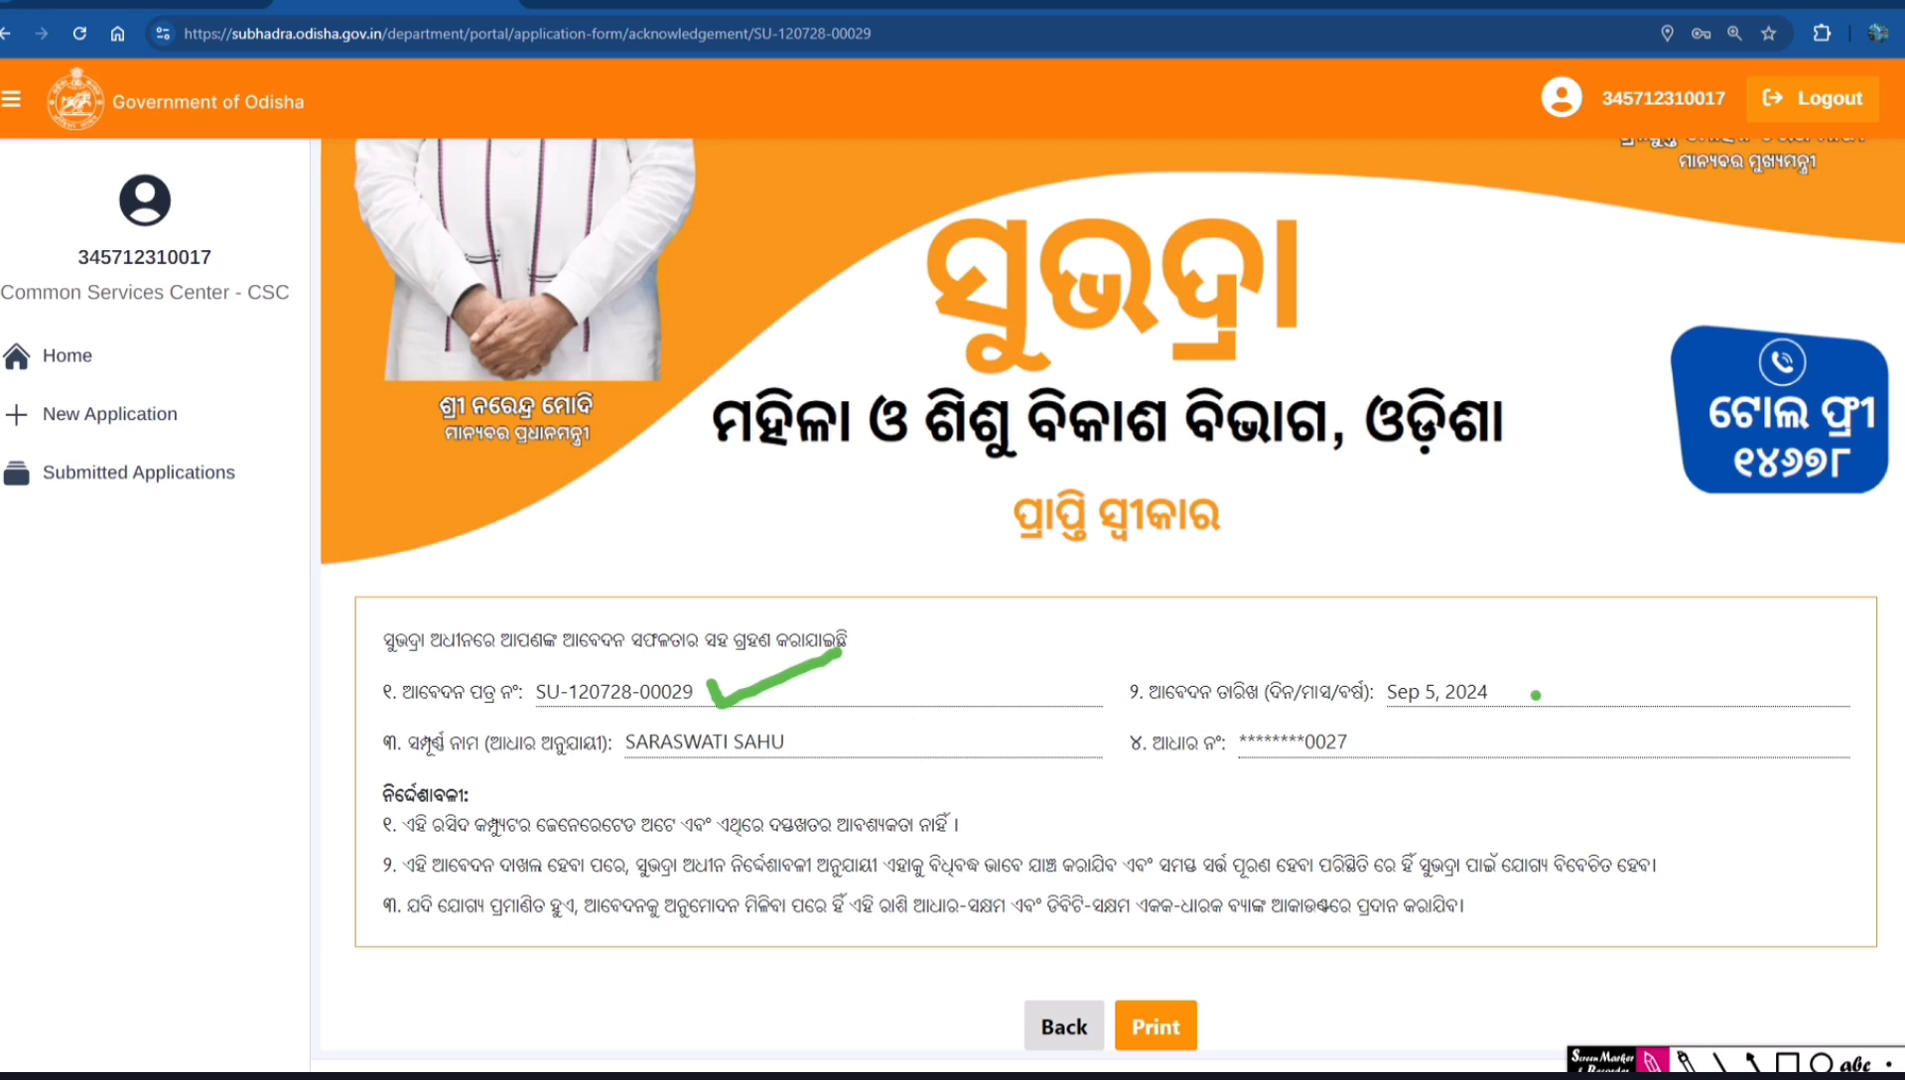
mouse_move(1507, 682)
mouse_down()
mouse_move(1518, 702)
mouse_move(1550, 667)
mouse_up()
drag(1375, 733, 1419, 711)
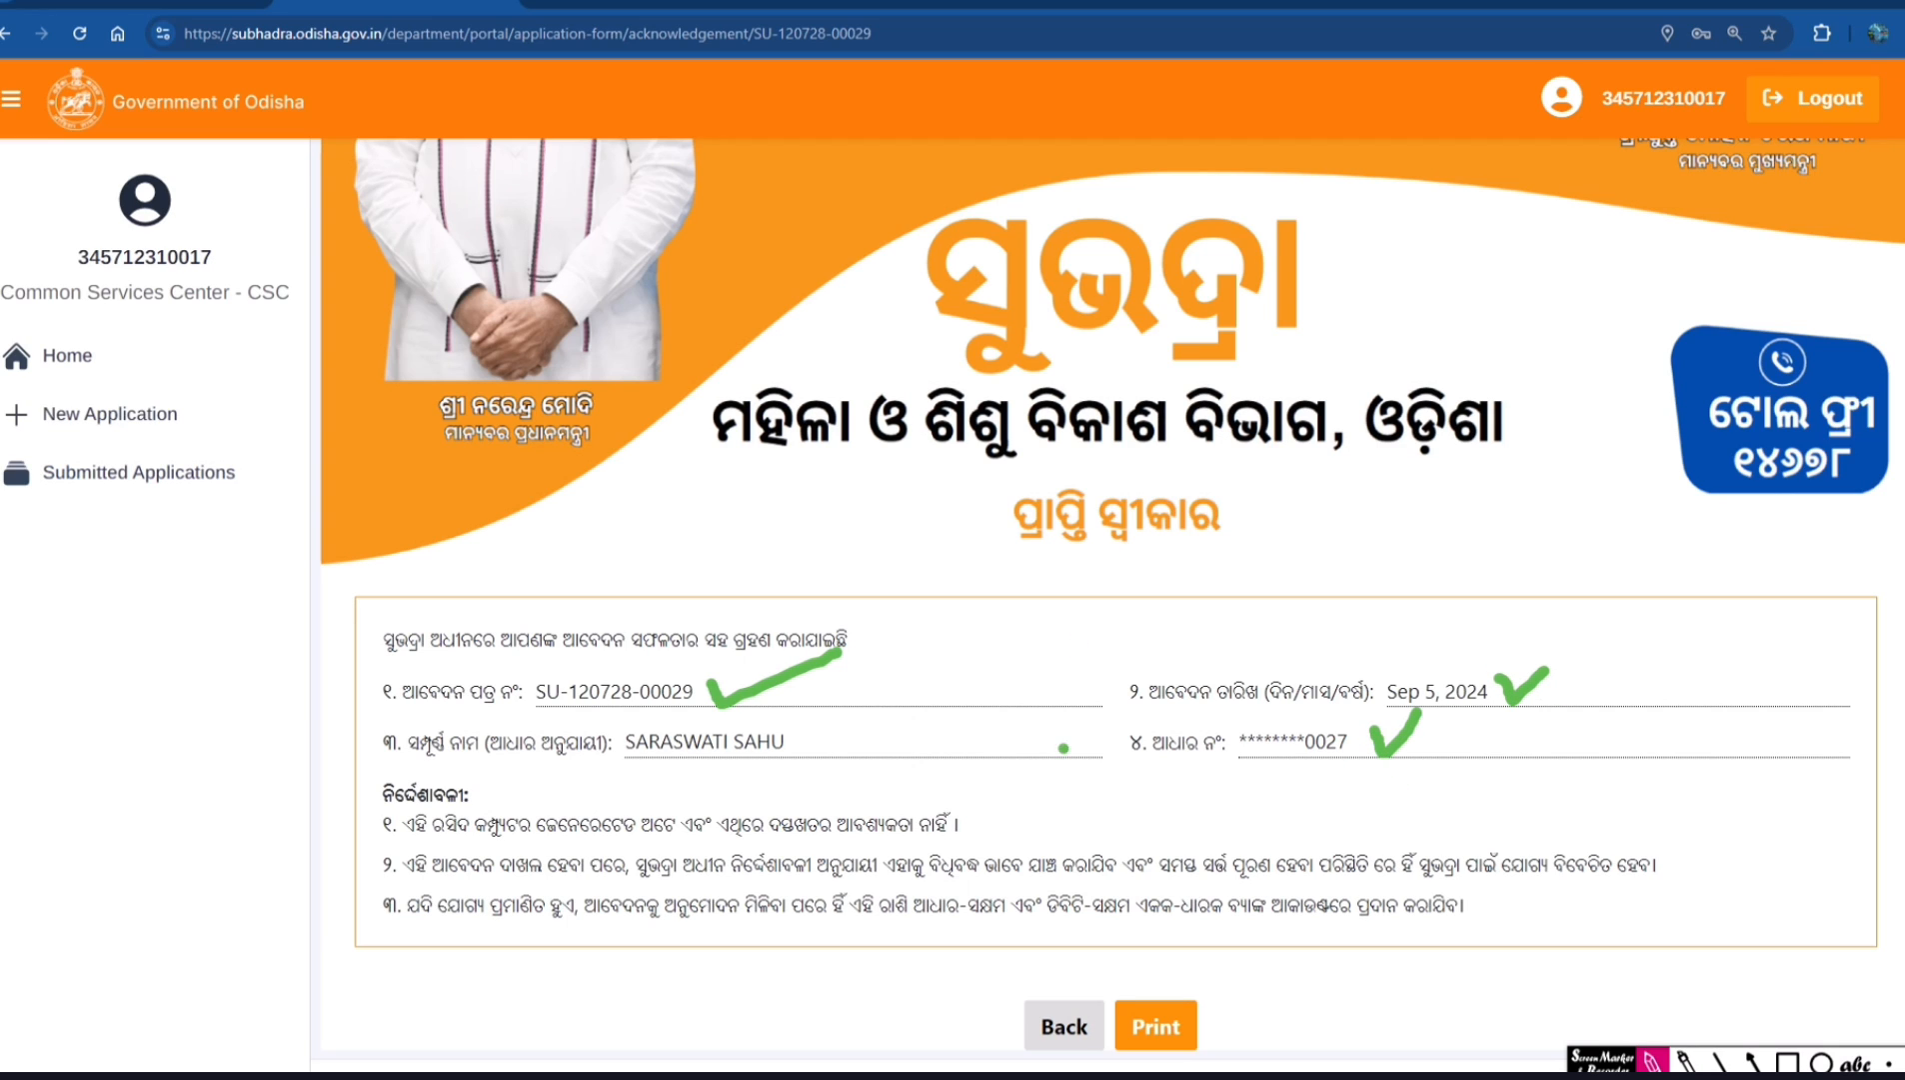
drag(800, 727, 897, 716)
mouse_move(1140, 950)
mouse_down()
mouse_move(1078, 1062)
mouse_move(1274, 1068)
mouse_move(1120, 999)
mouse_move(1414, 855)
mouse_up()
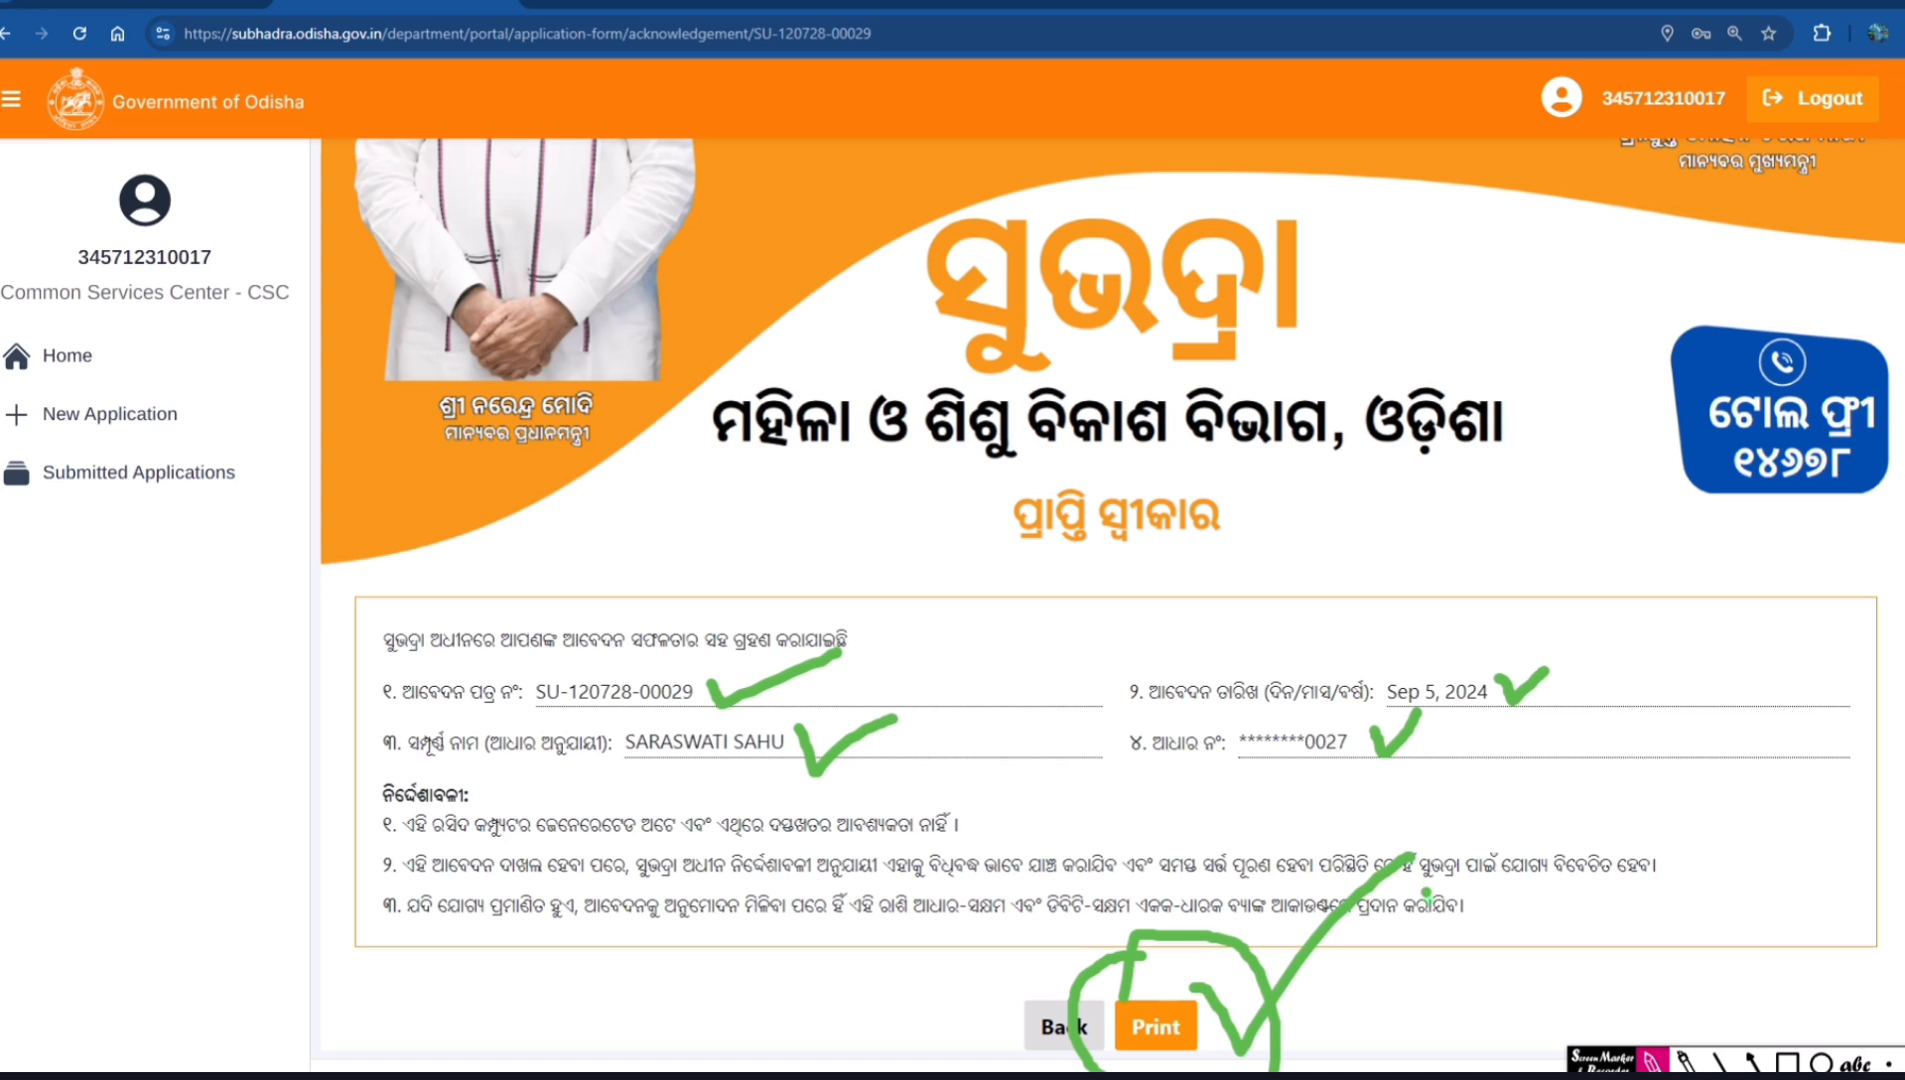
click(1686, 1060)
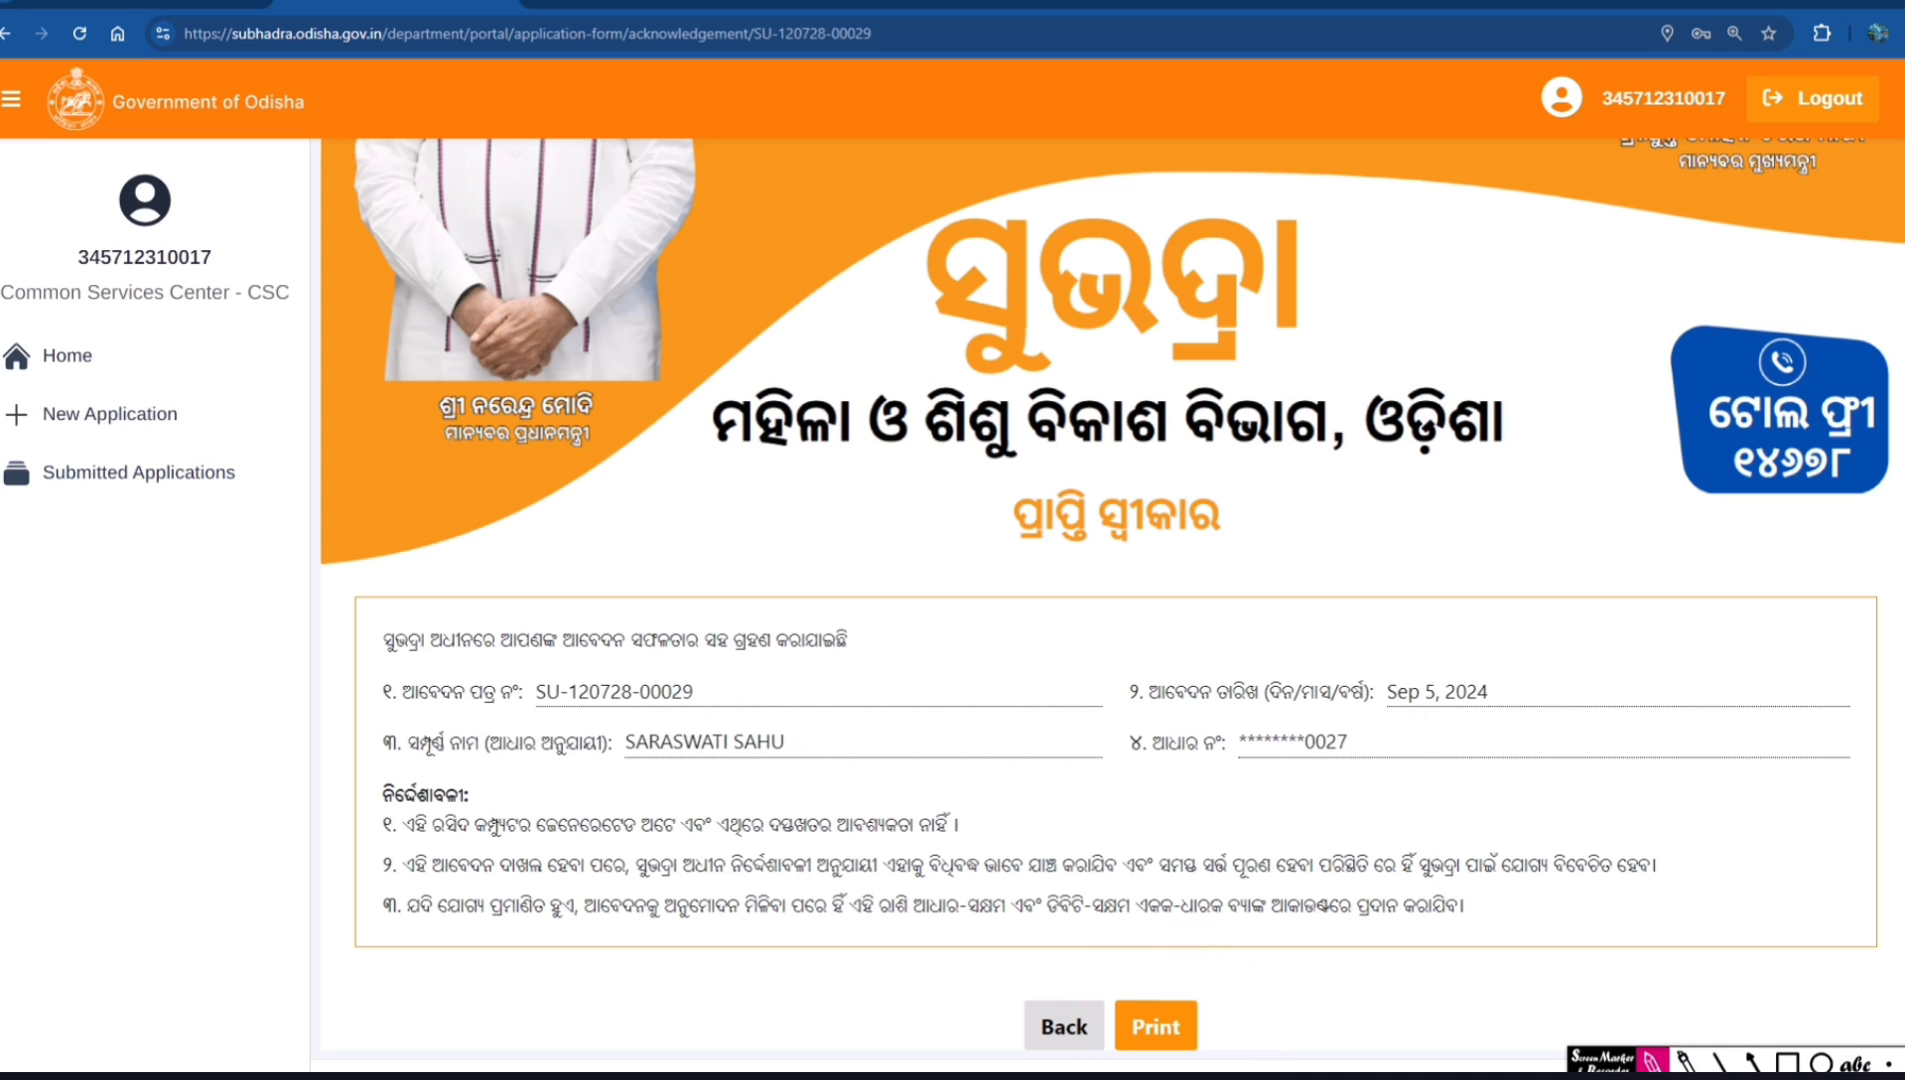
click(1653, 1060)
click(1157, 1035)
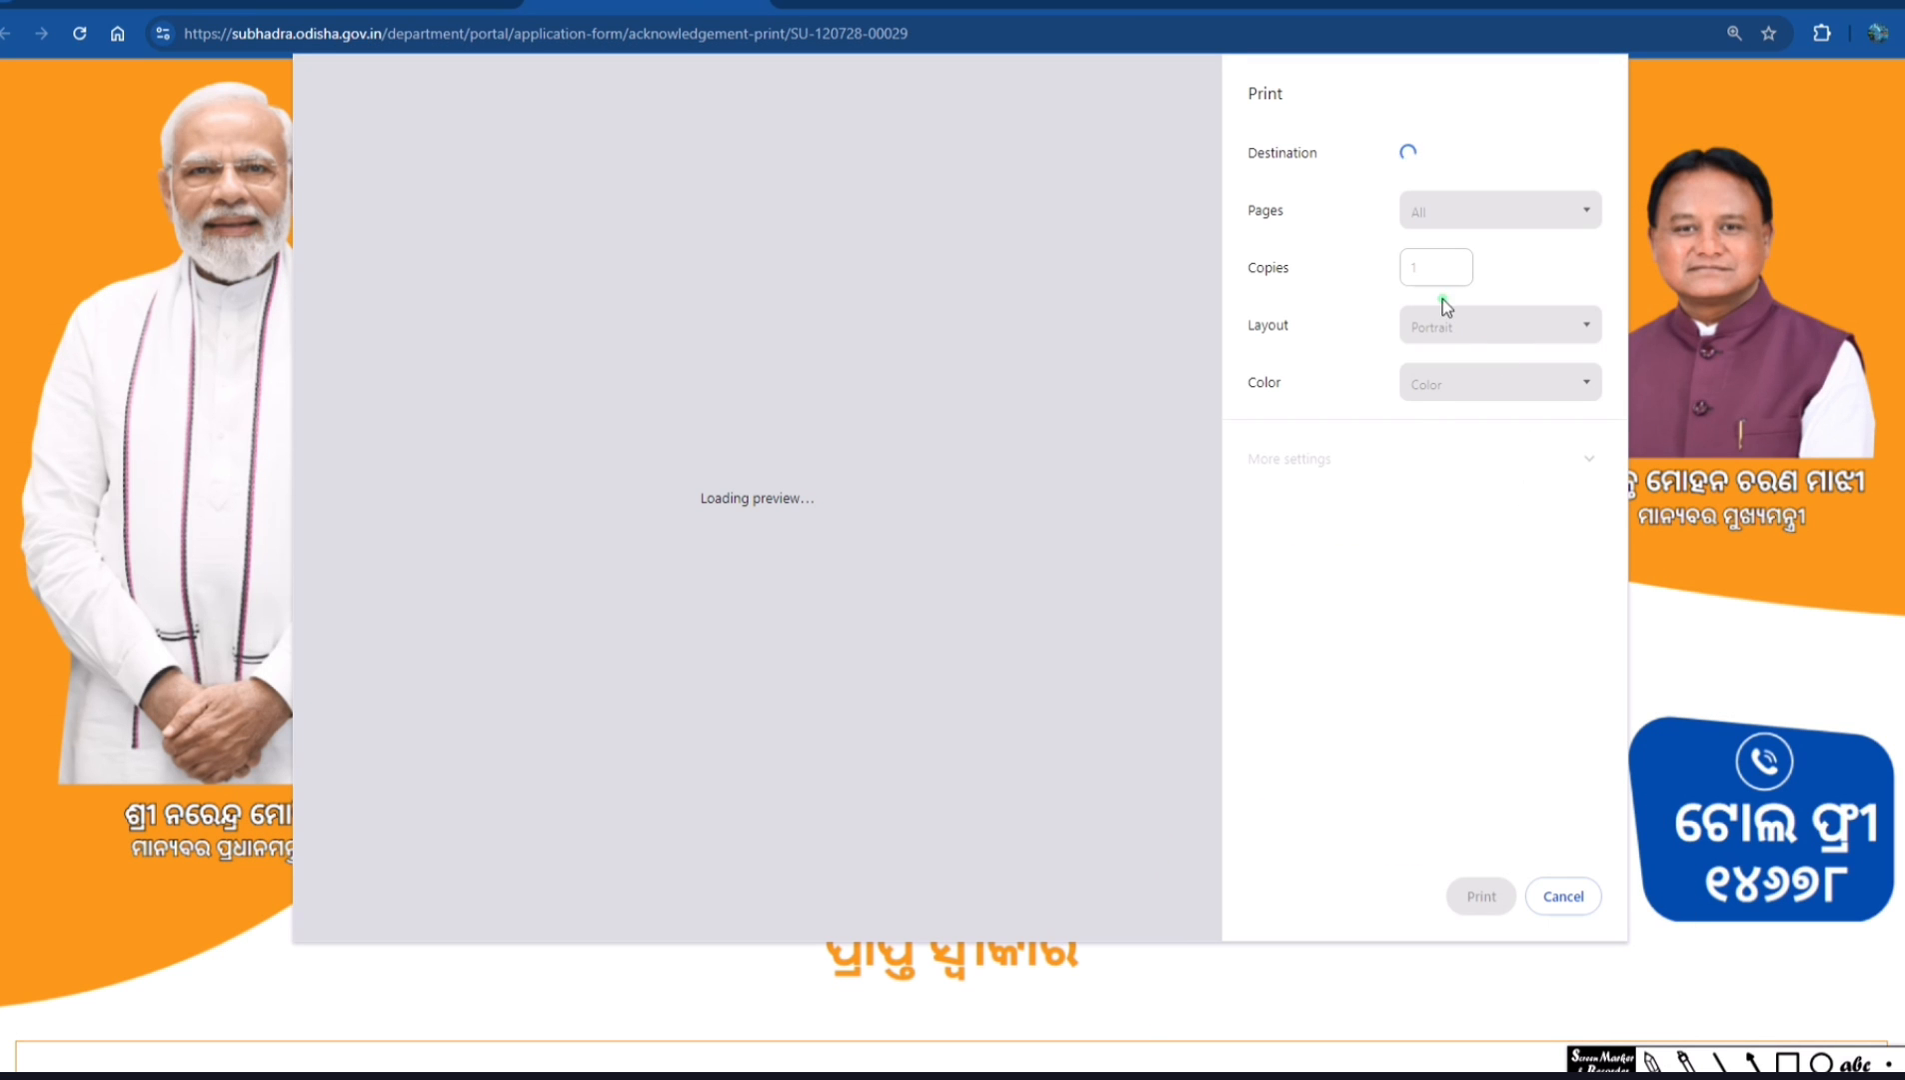
Step: Print the receipt on the EPSON L380 Series in portrait on A4 paper
click(1391, 459)
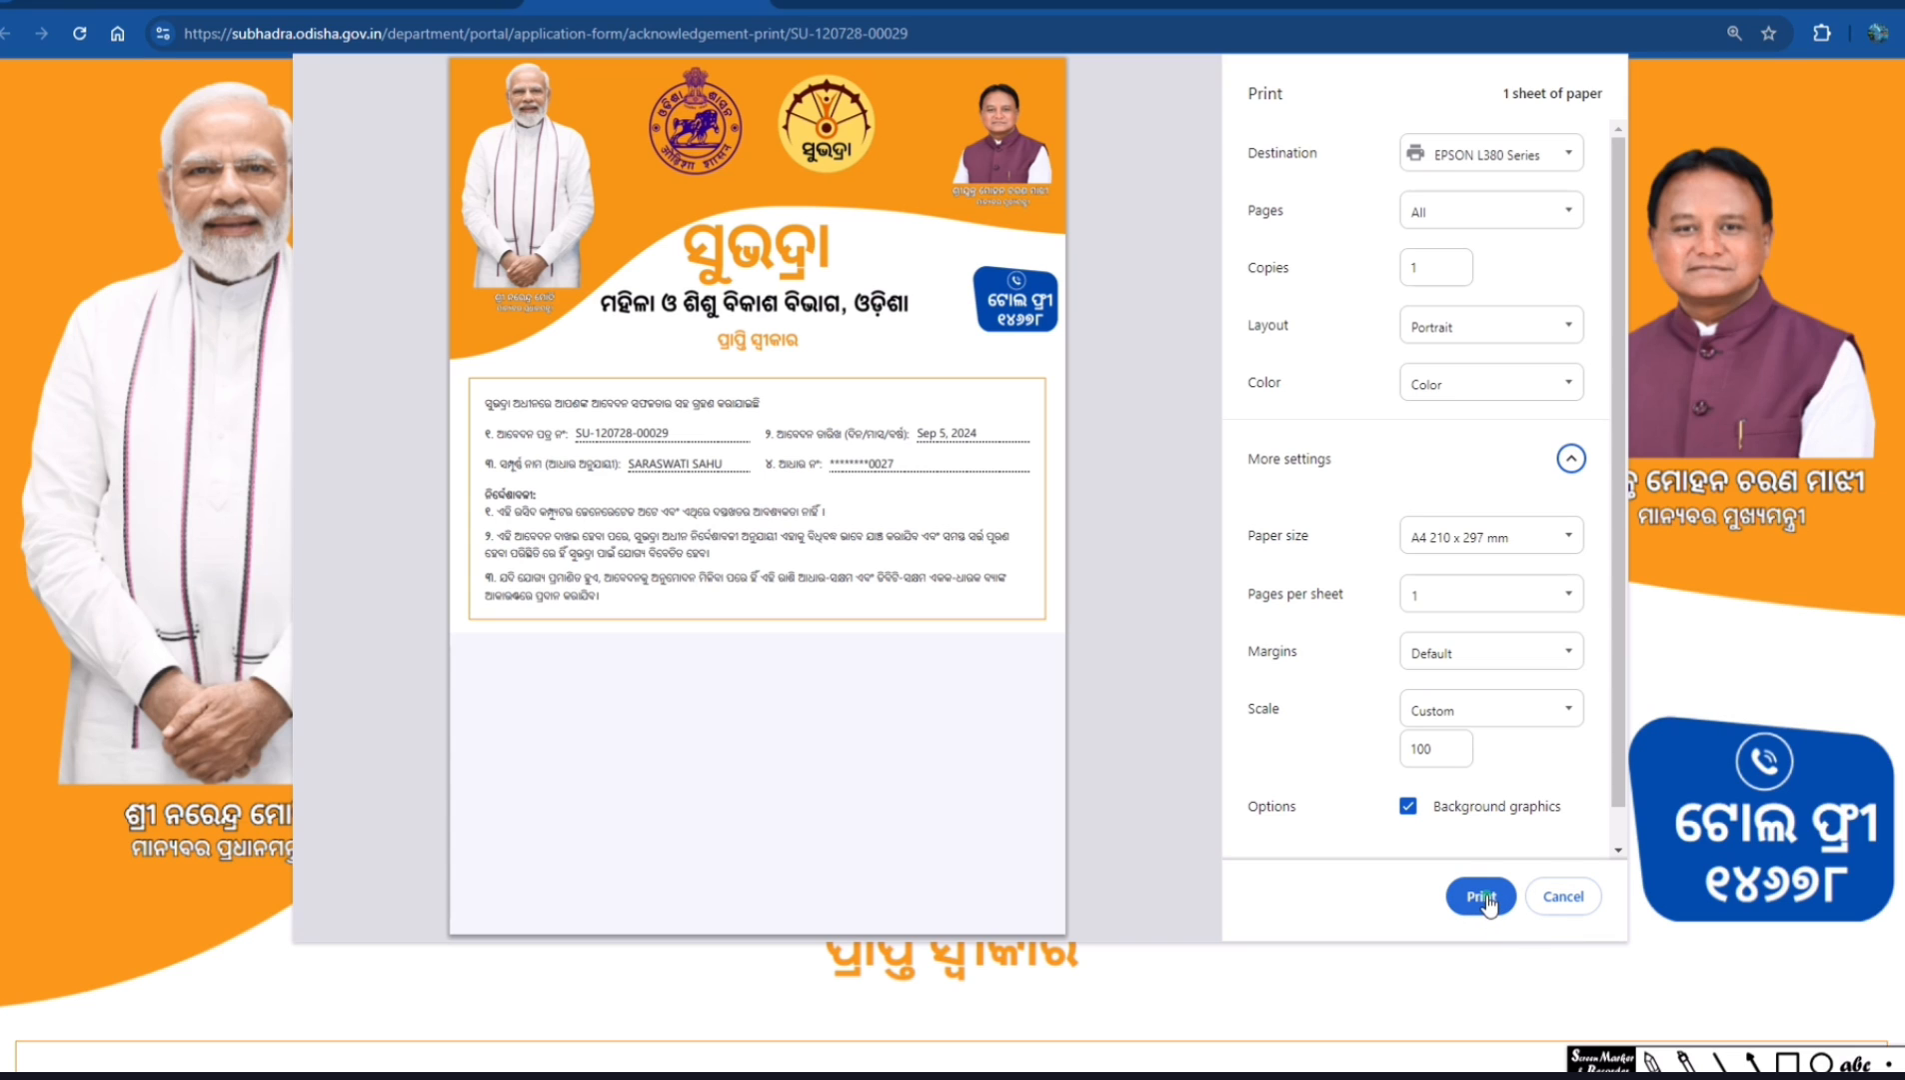
click(1481, 896)
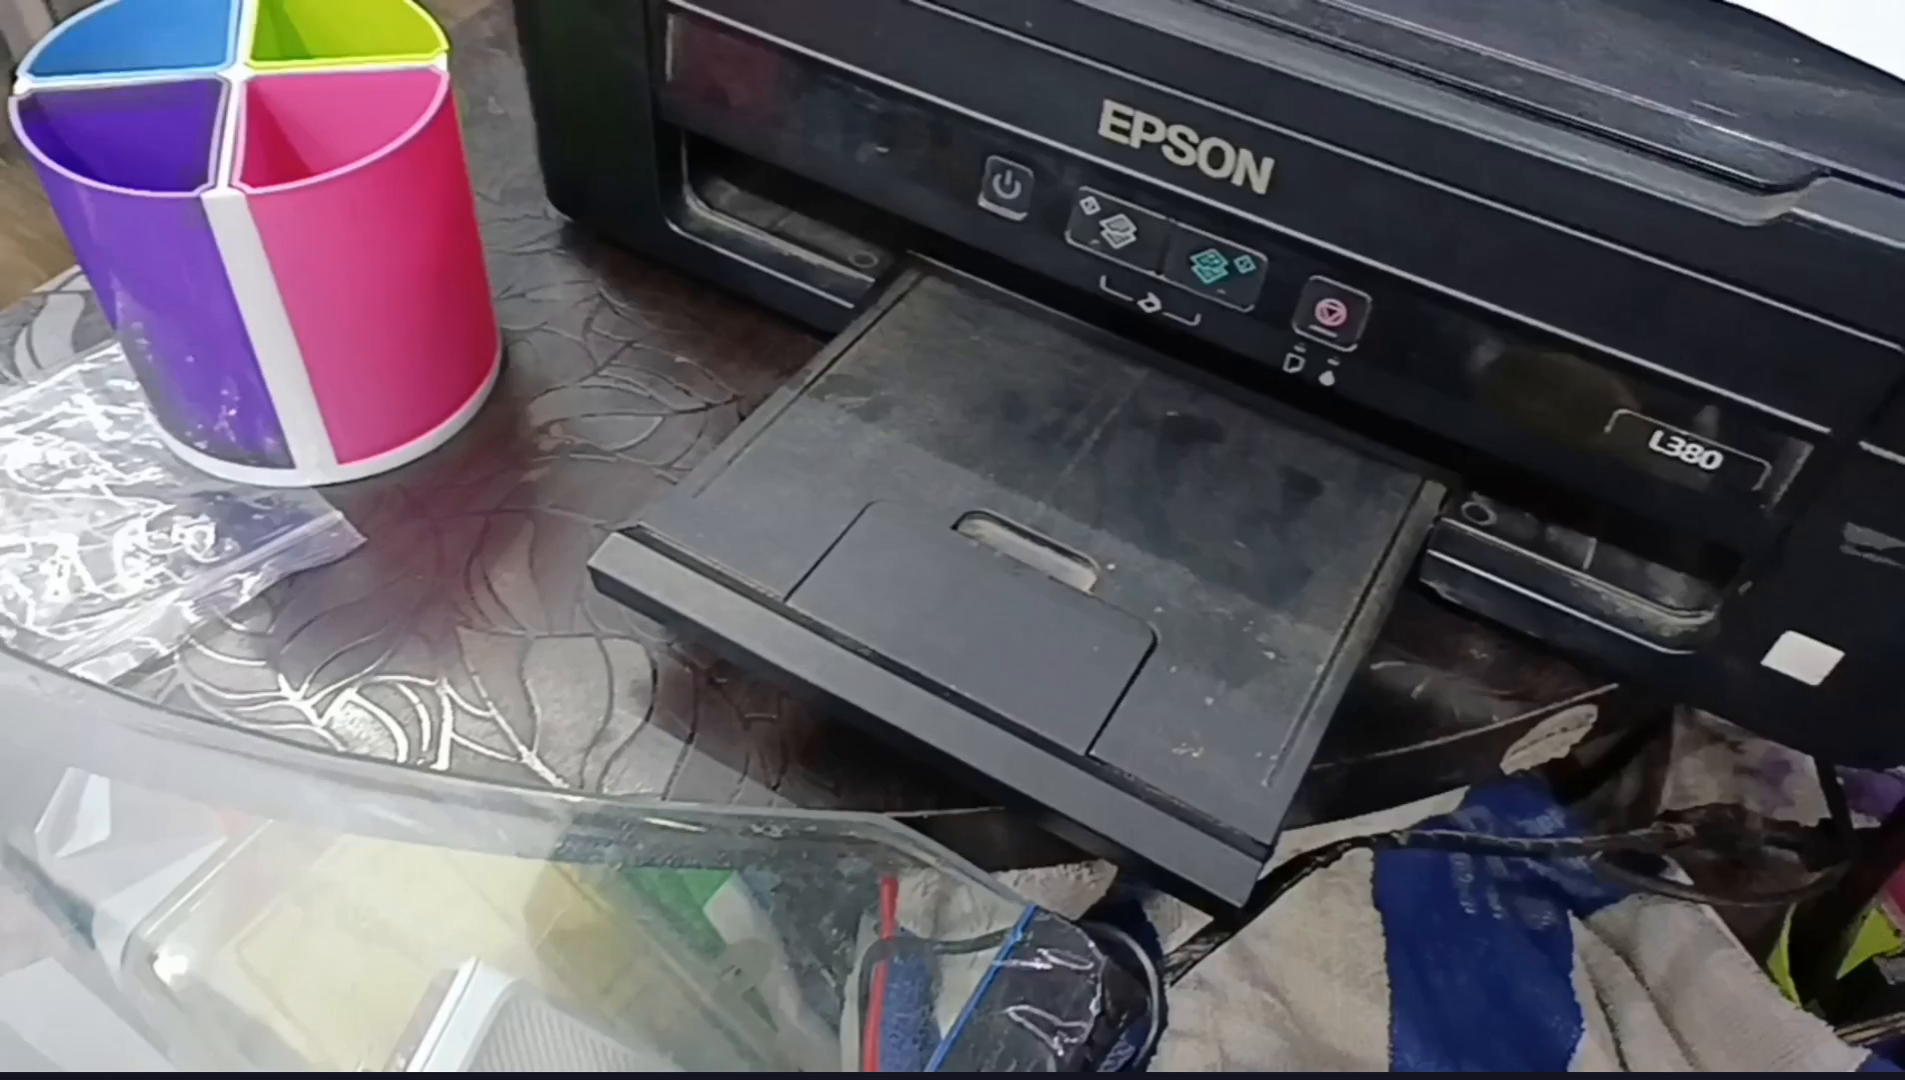